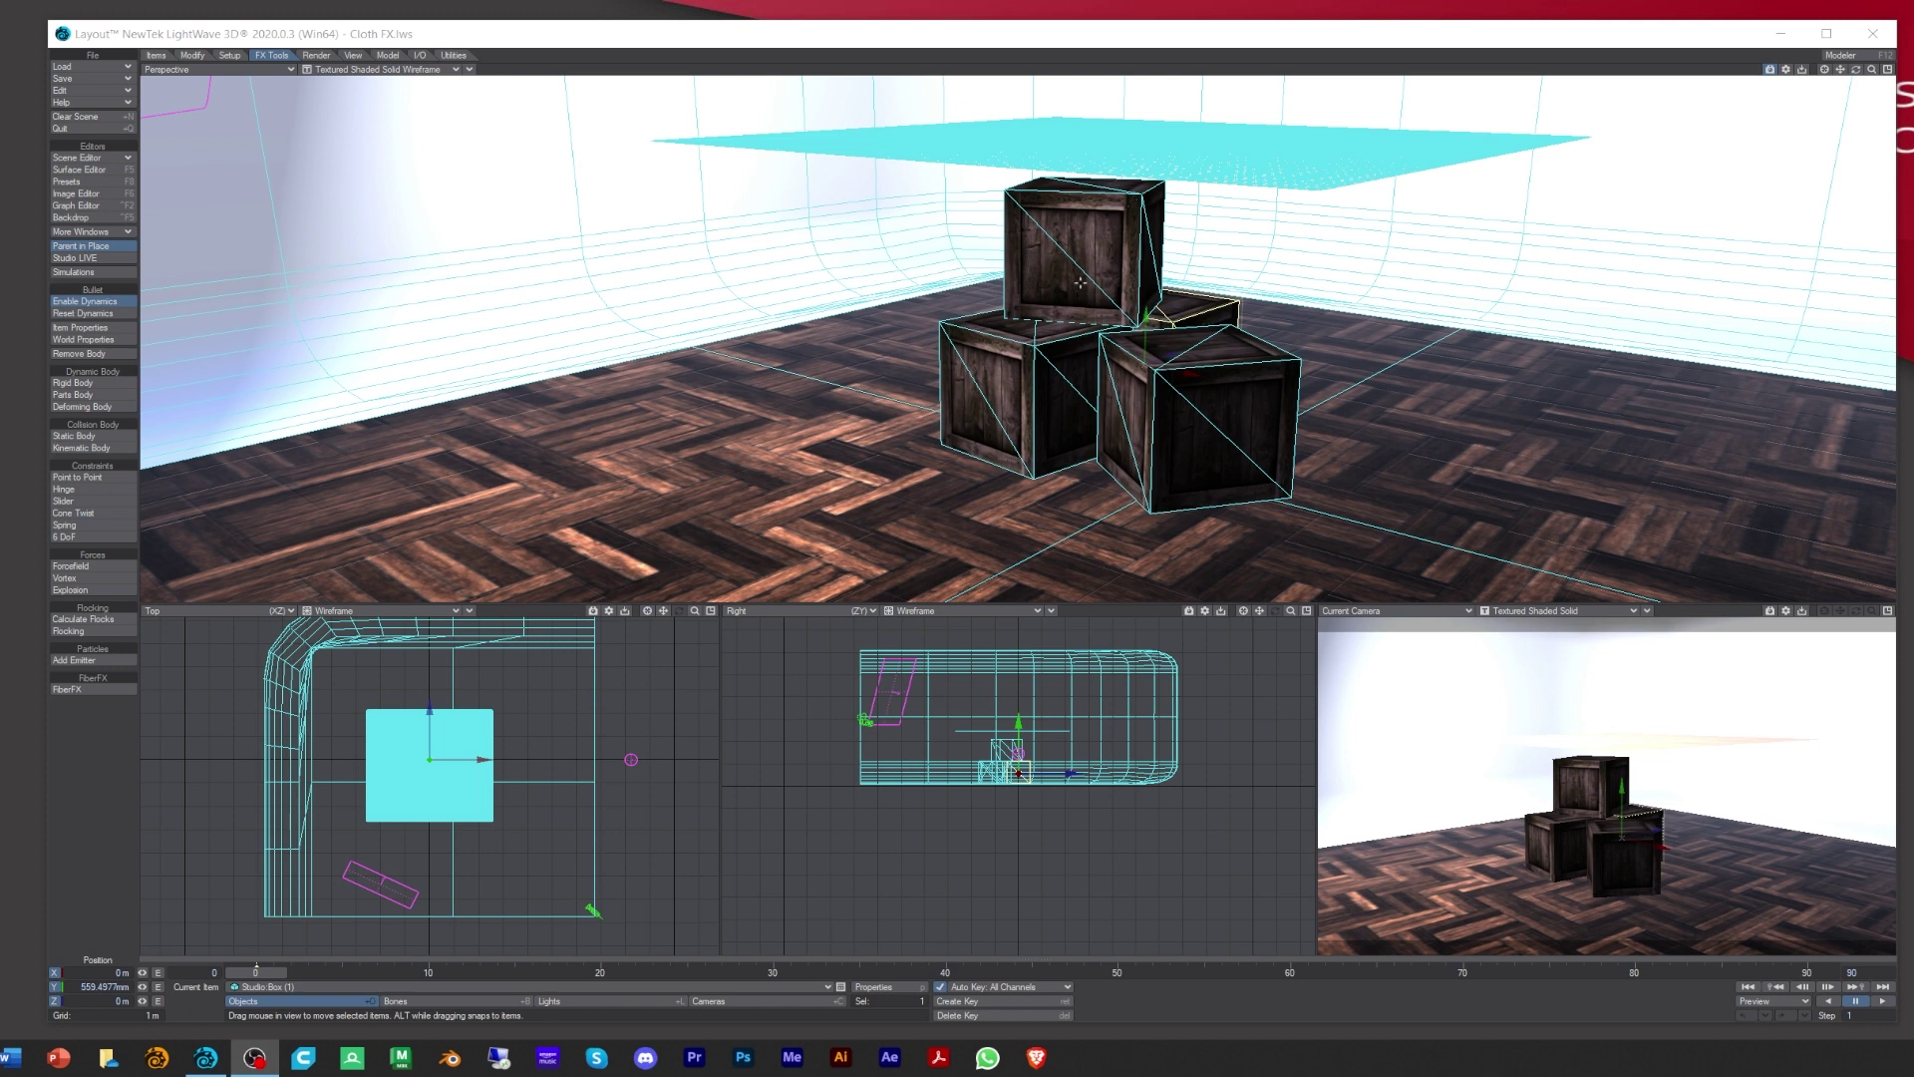
Step: Orbit the Perspective view around the cloth plane hovering above the stacked wooden crates
drag(1855, 69, 1851, 125)
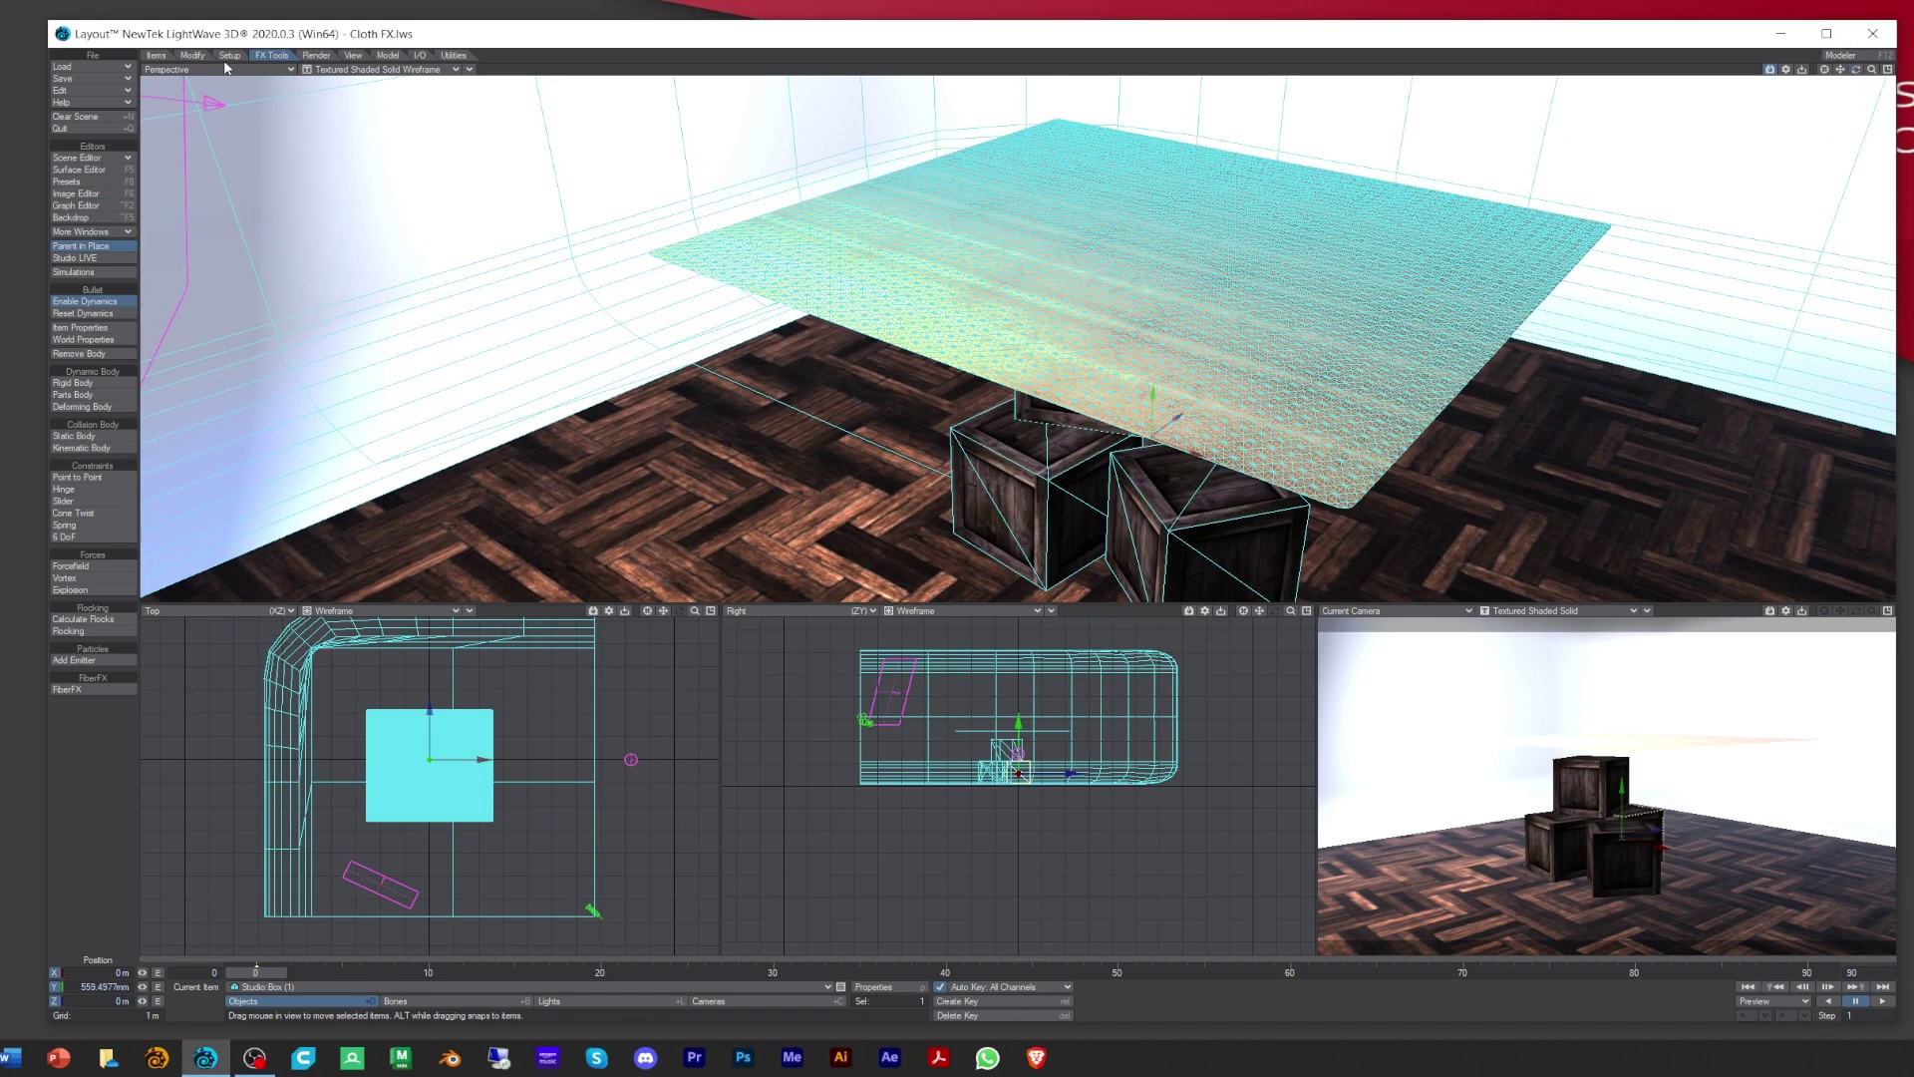
Step: Open Bullet Item Properties and check the Studio Box static bodies and Studio Cloth's deforming body
click(89, 328)
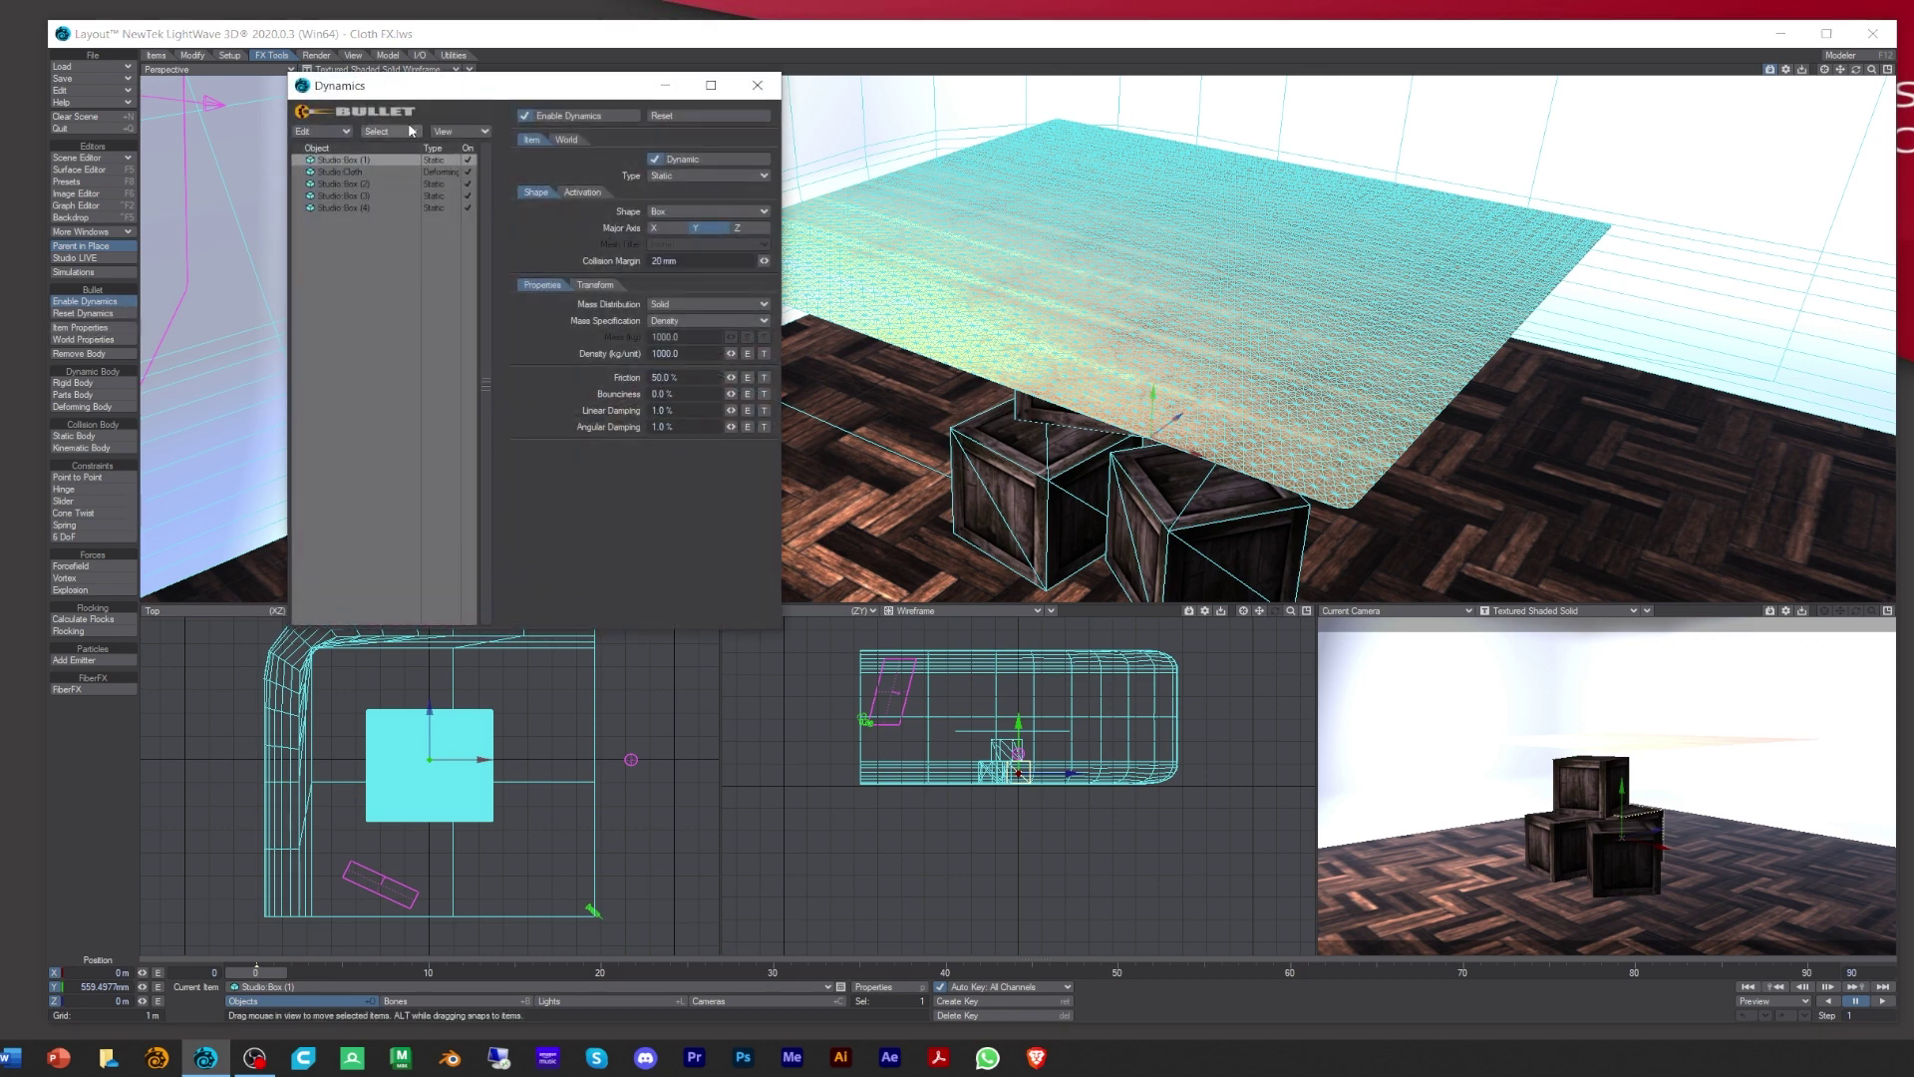
drag(434, 83, 346, 104)
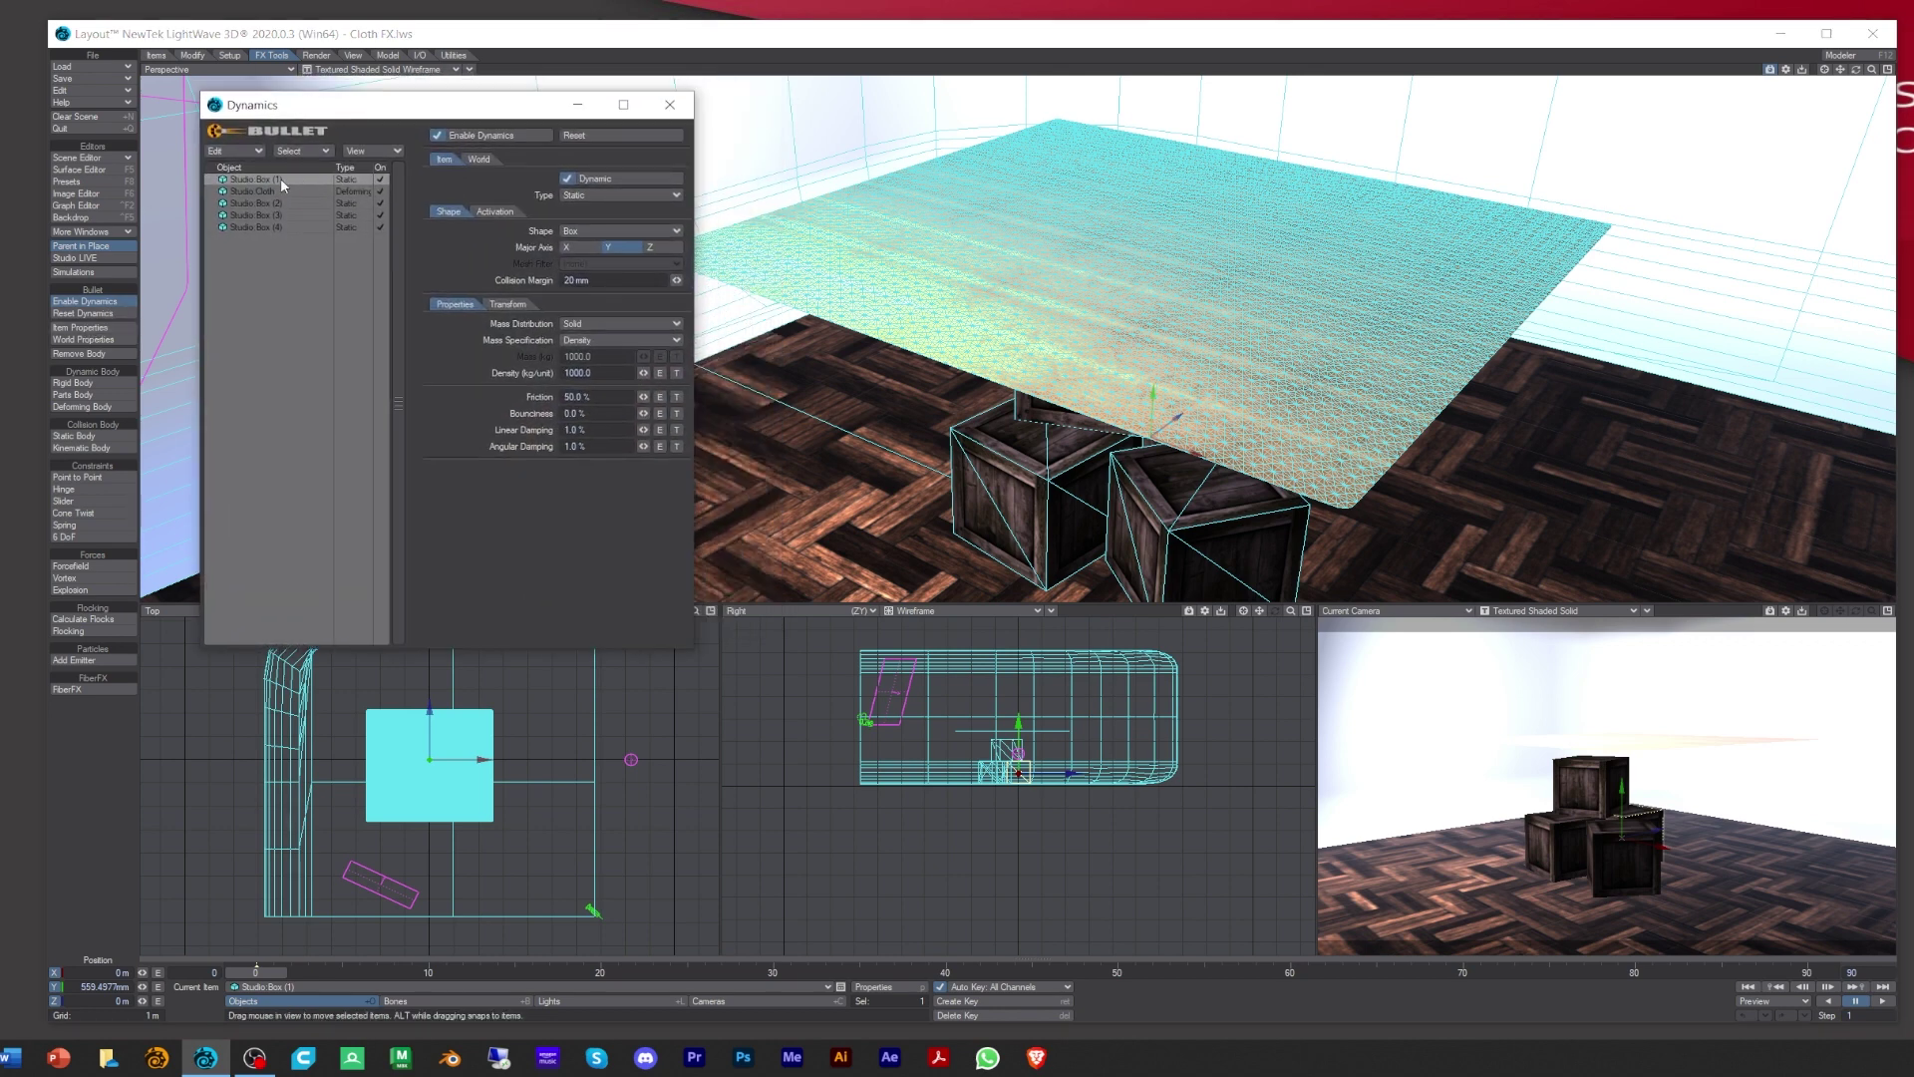
click(289, 202)
click(289, 214)
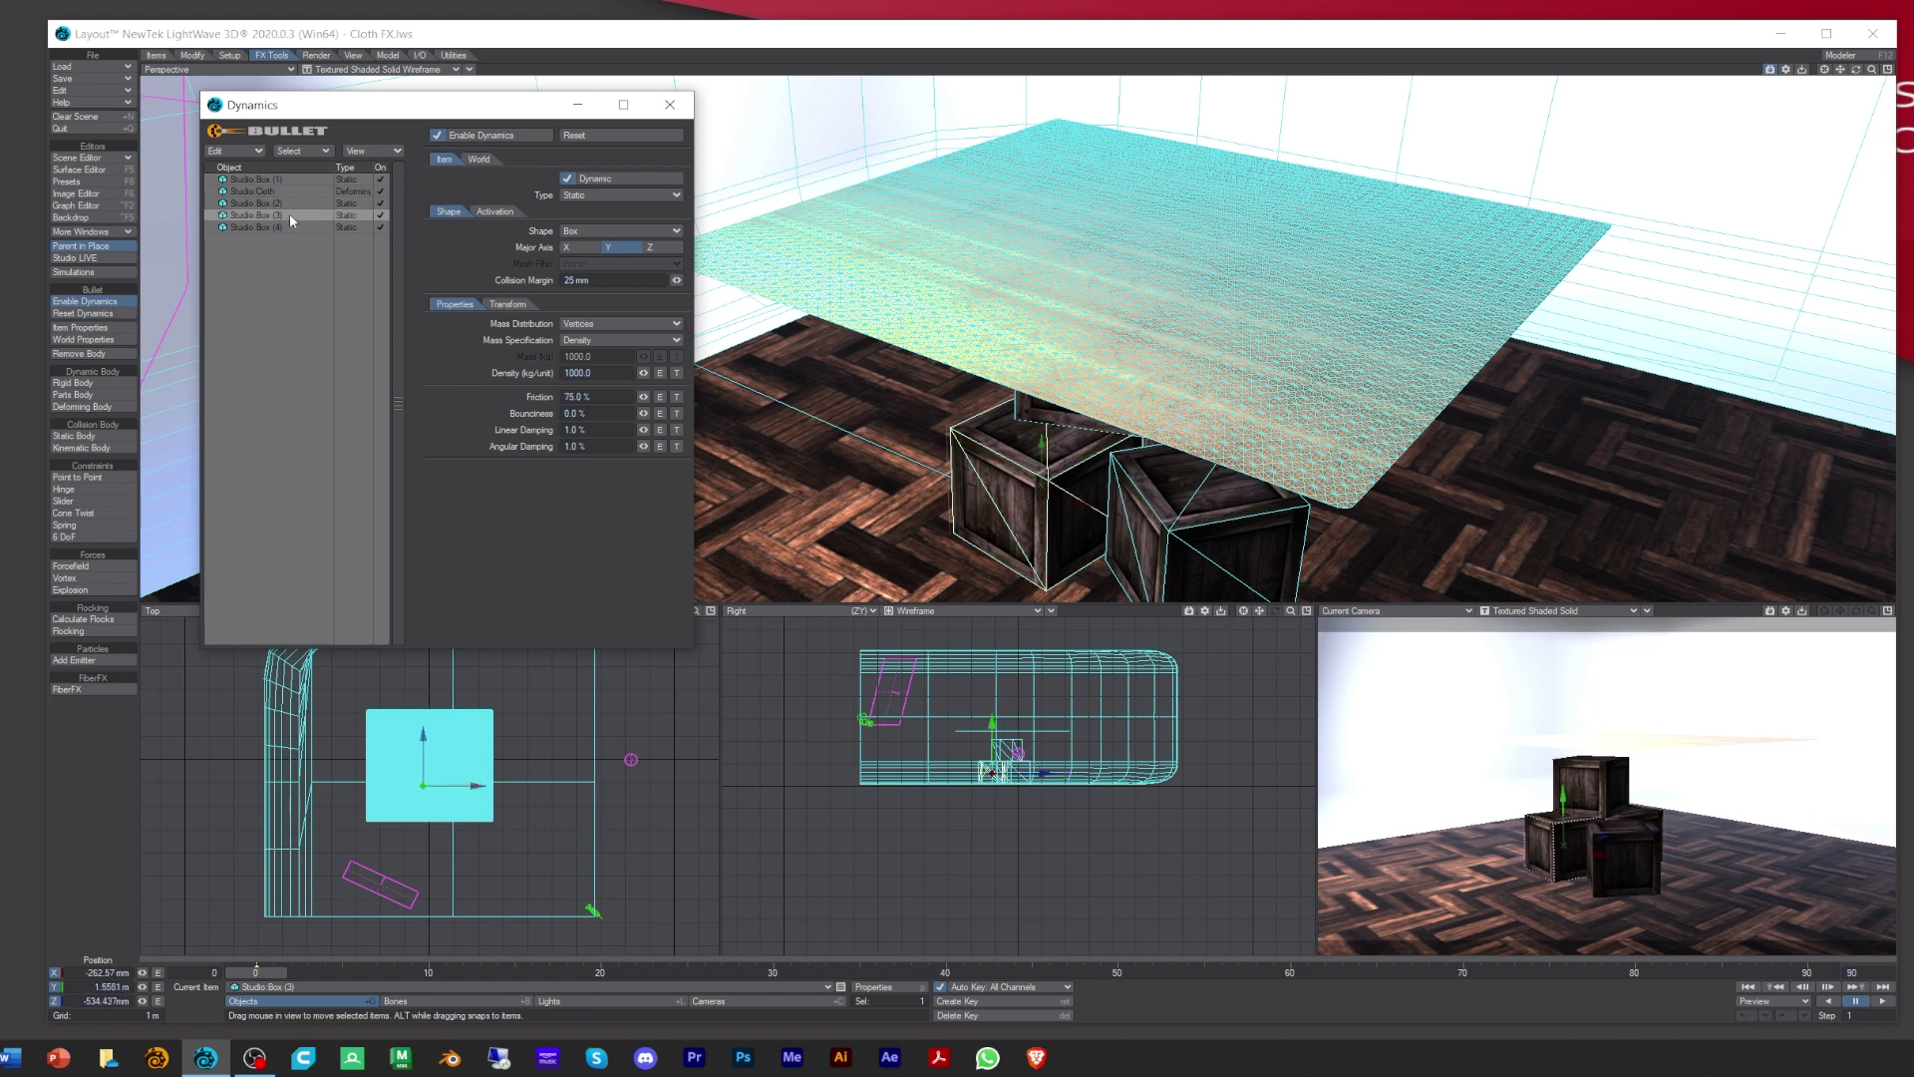
click(289, 223)
click(289, 216)
click(289, 201)
click(272, 191)
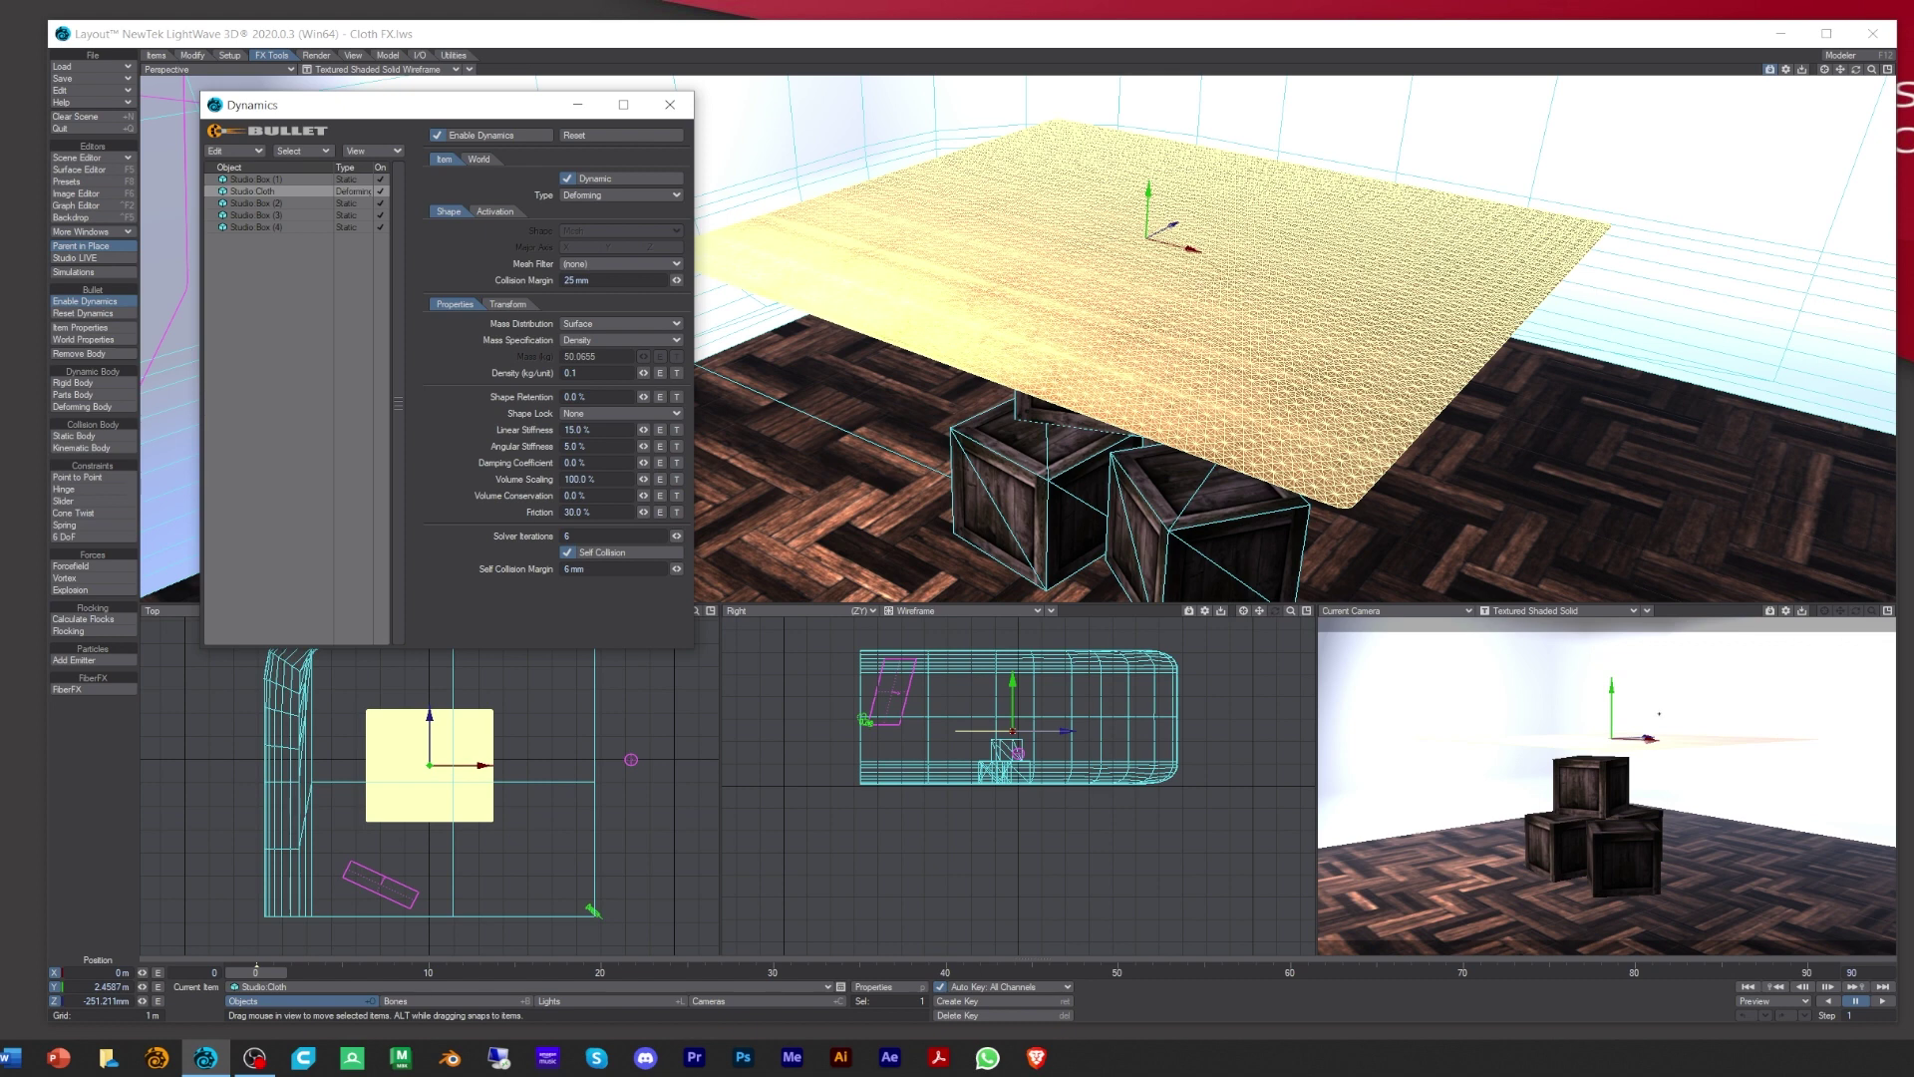
Step: Scrub the simulation to frames 90, 89, 40, 54 and 83, then orbit around the draped cloth
click(1812, 974)
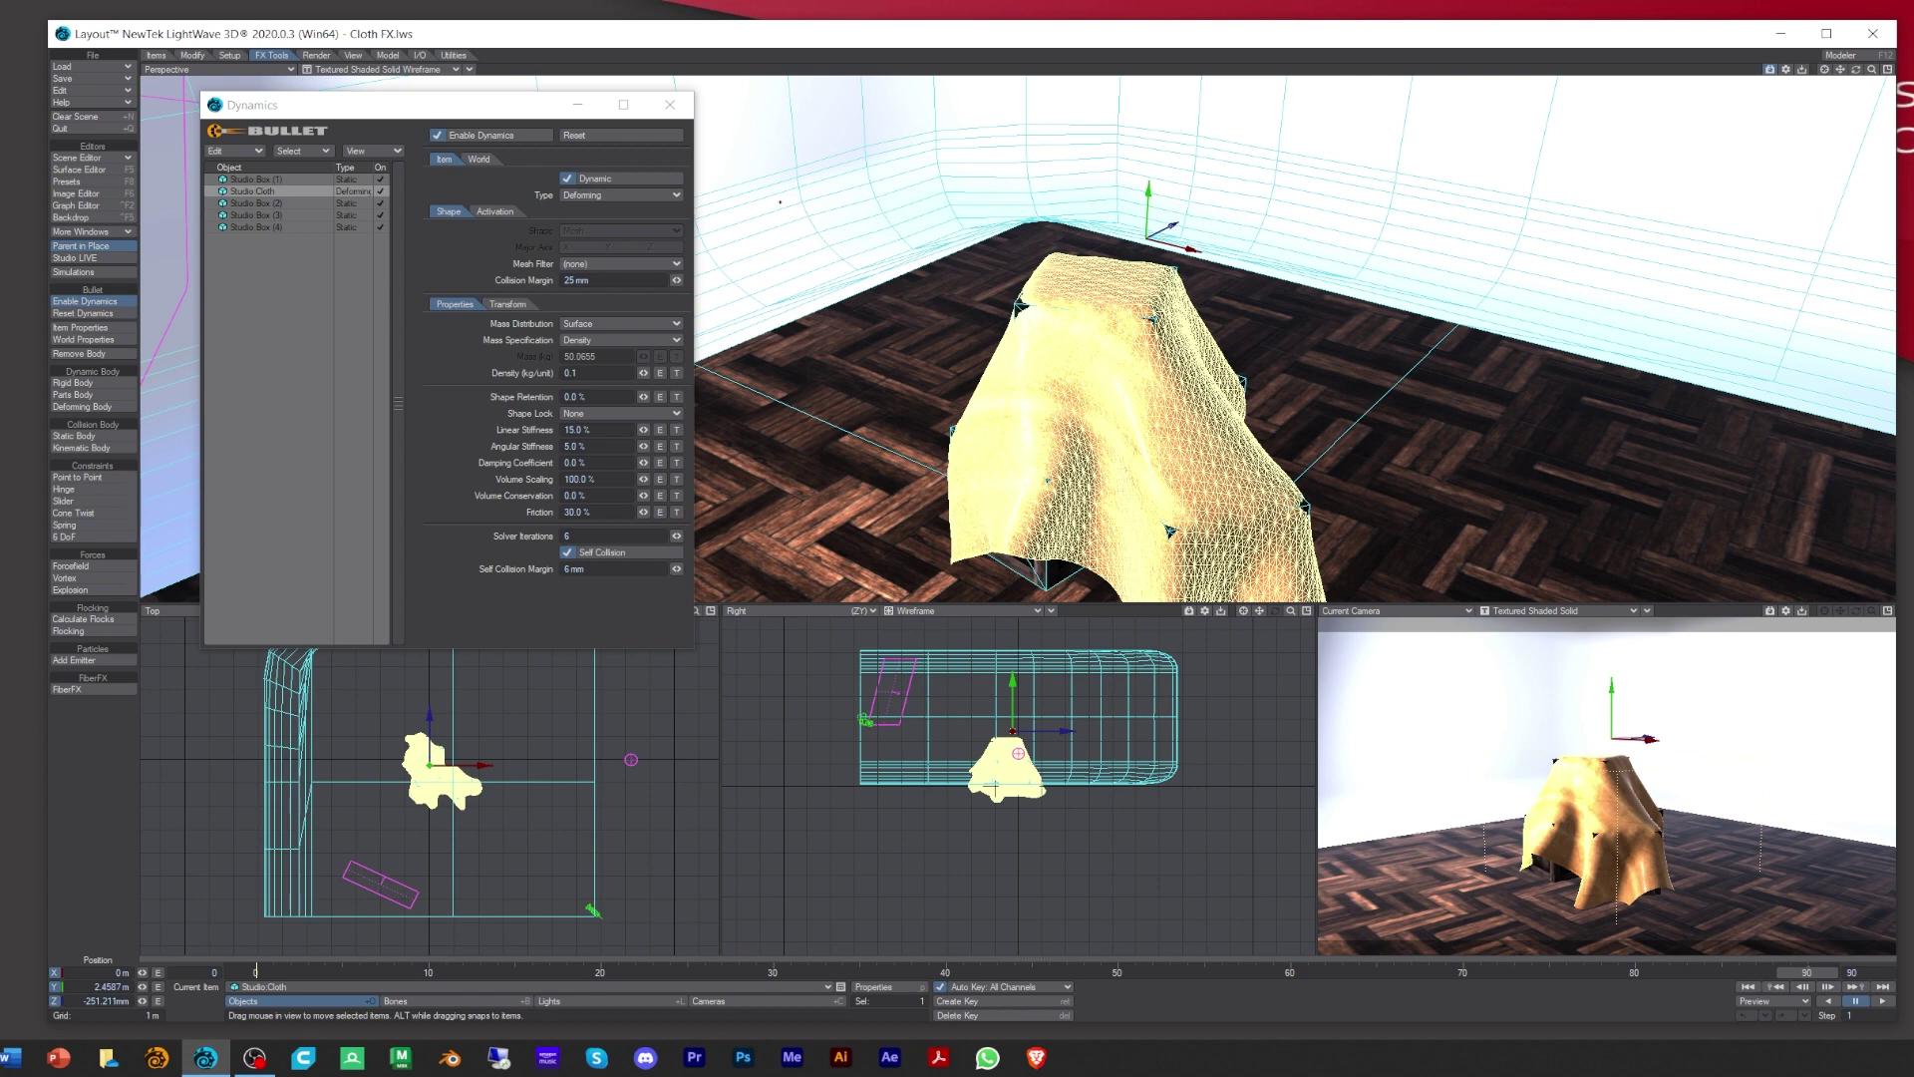
click(1803, 986)
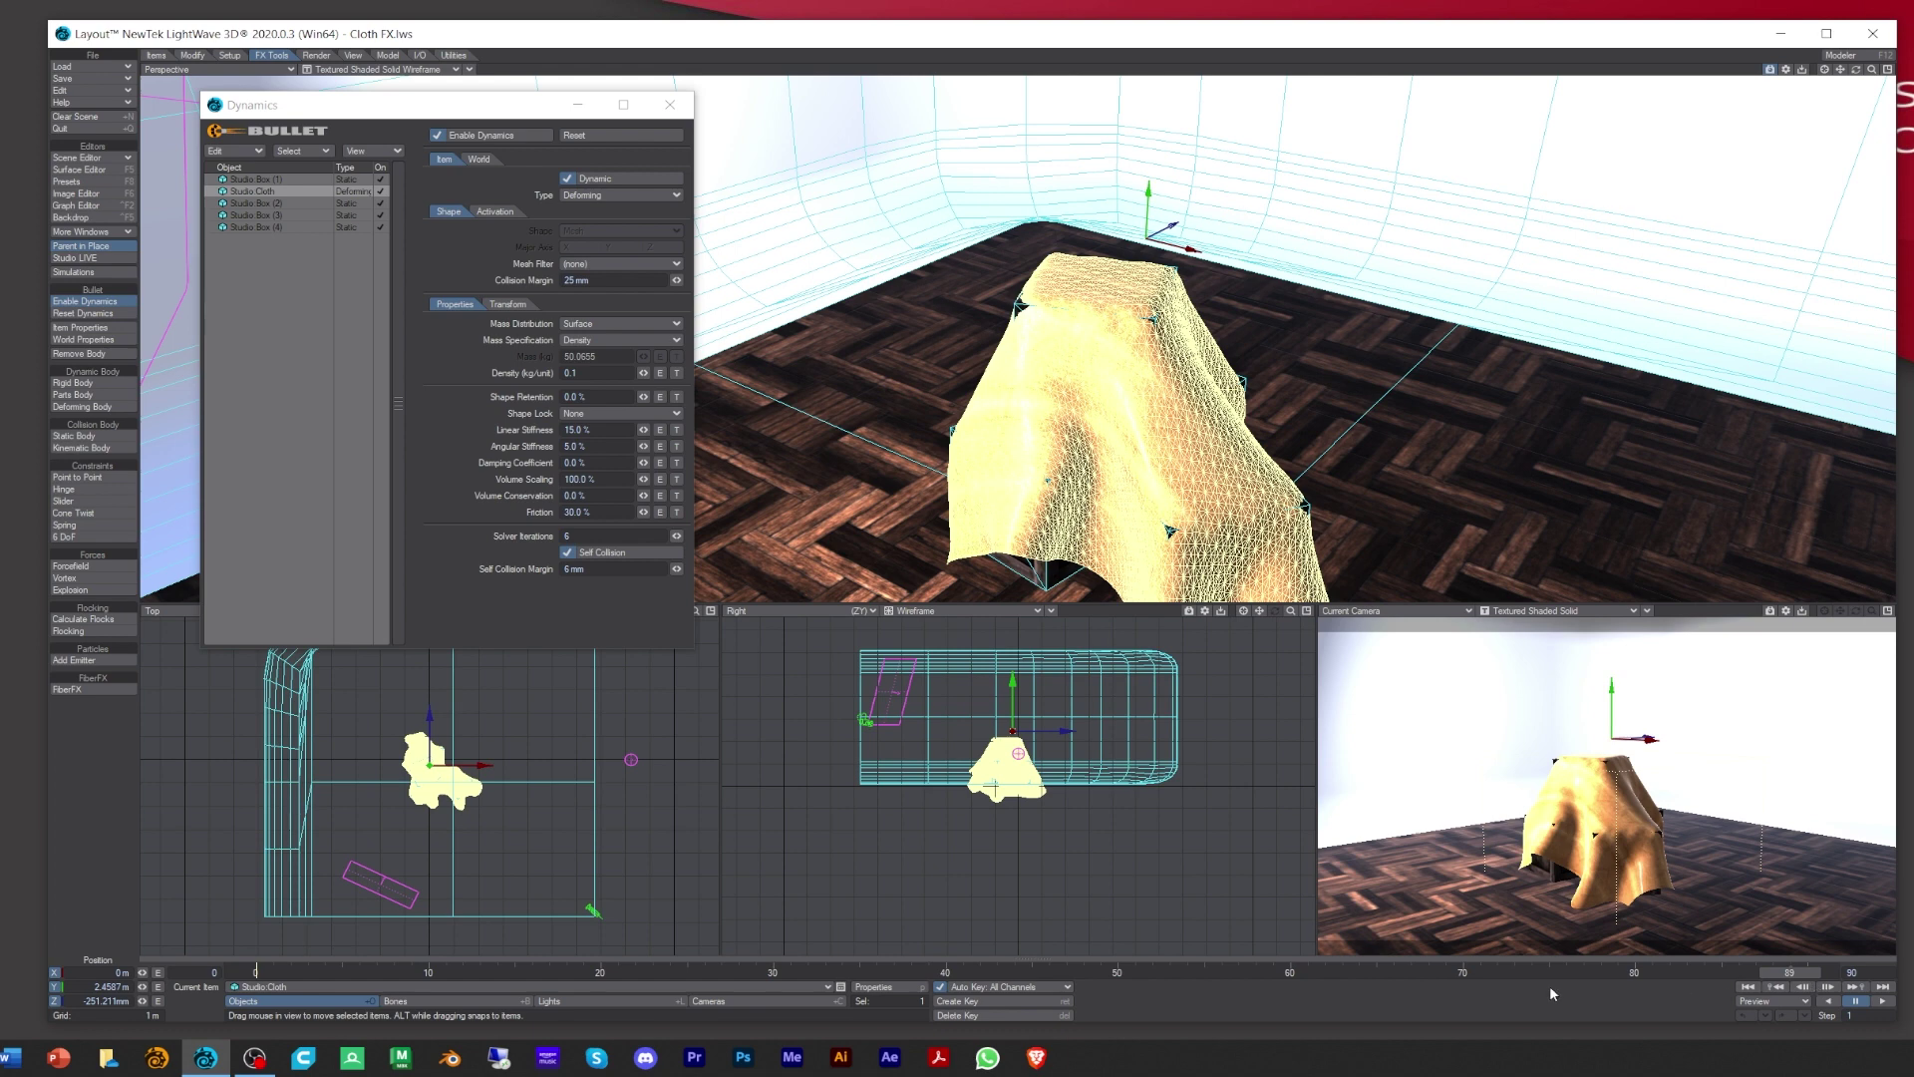
click(943, 974)
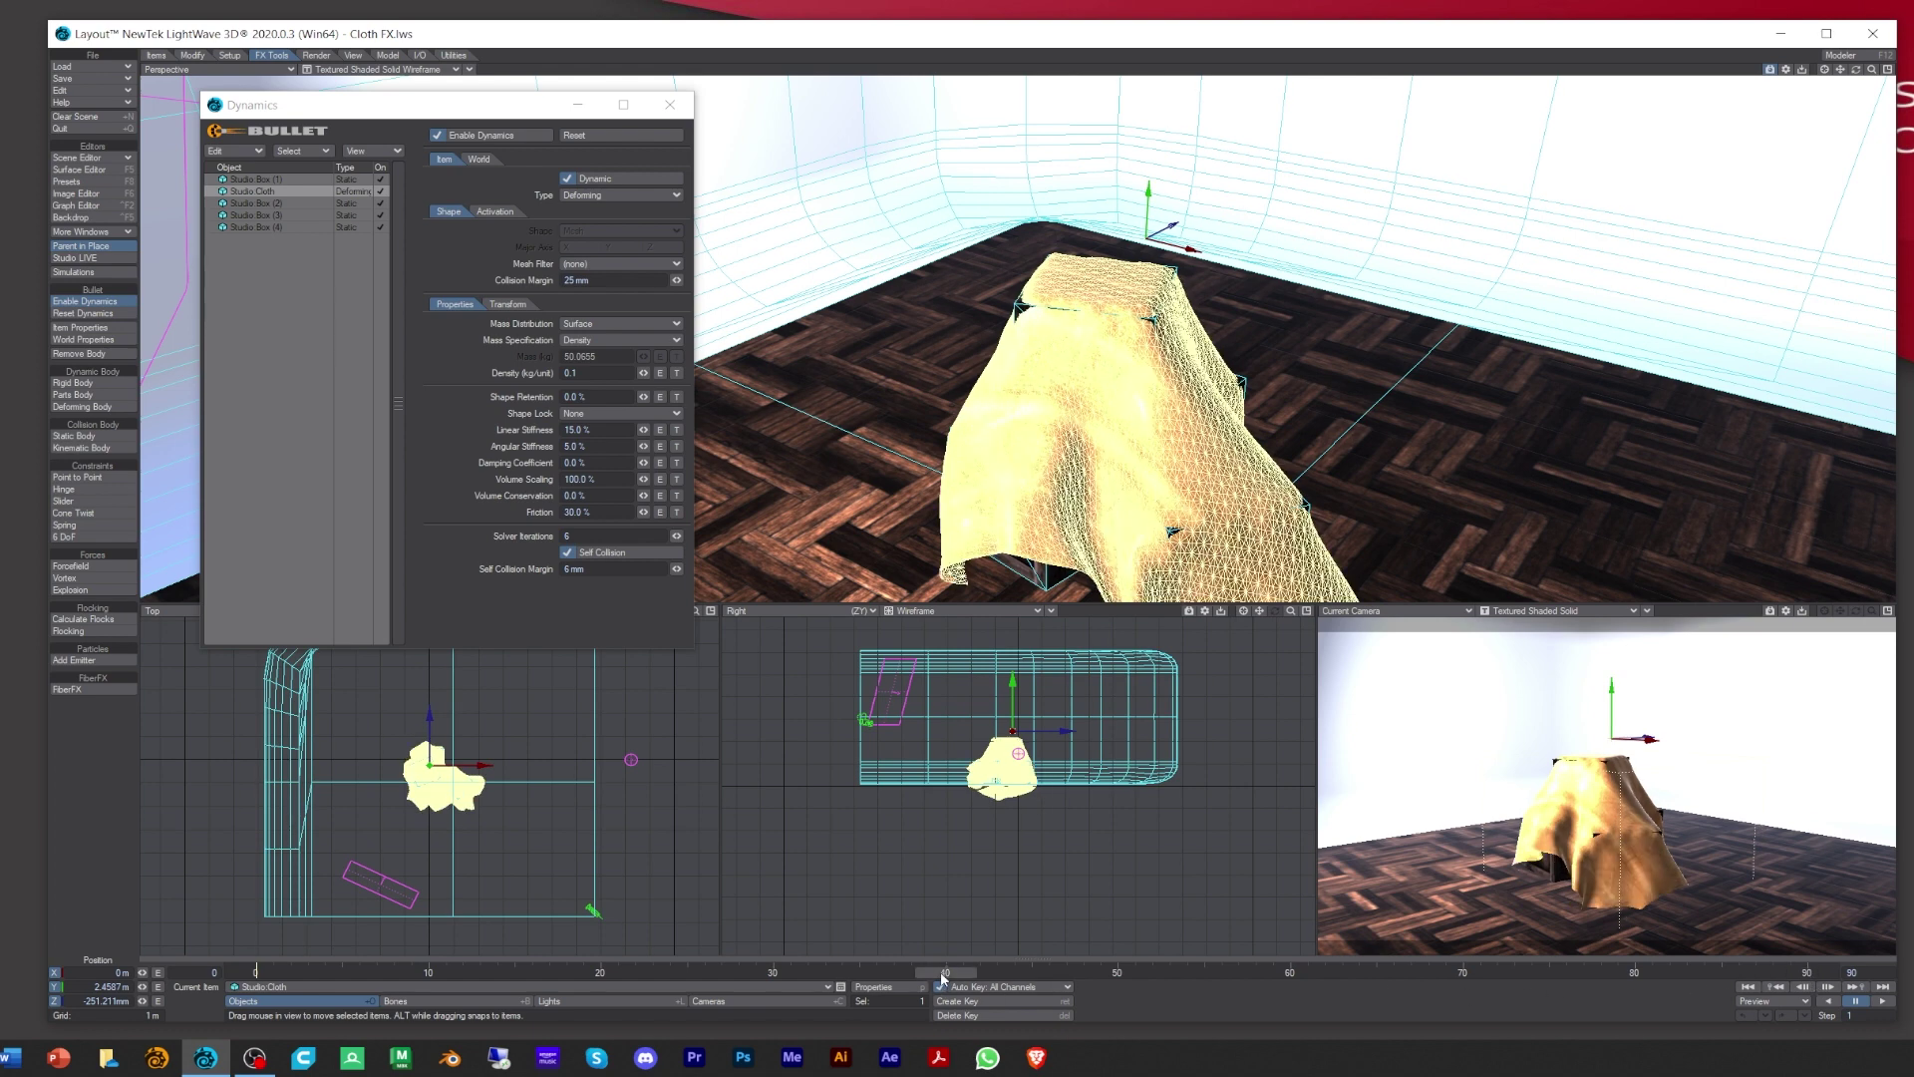
click(1186, 973)
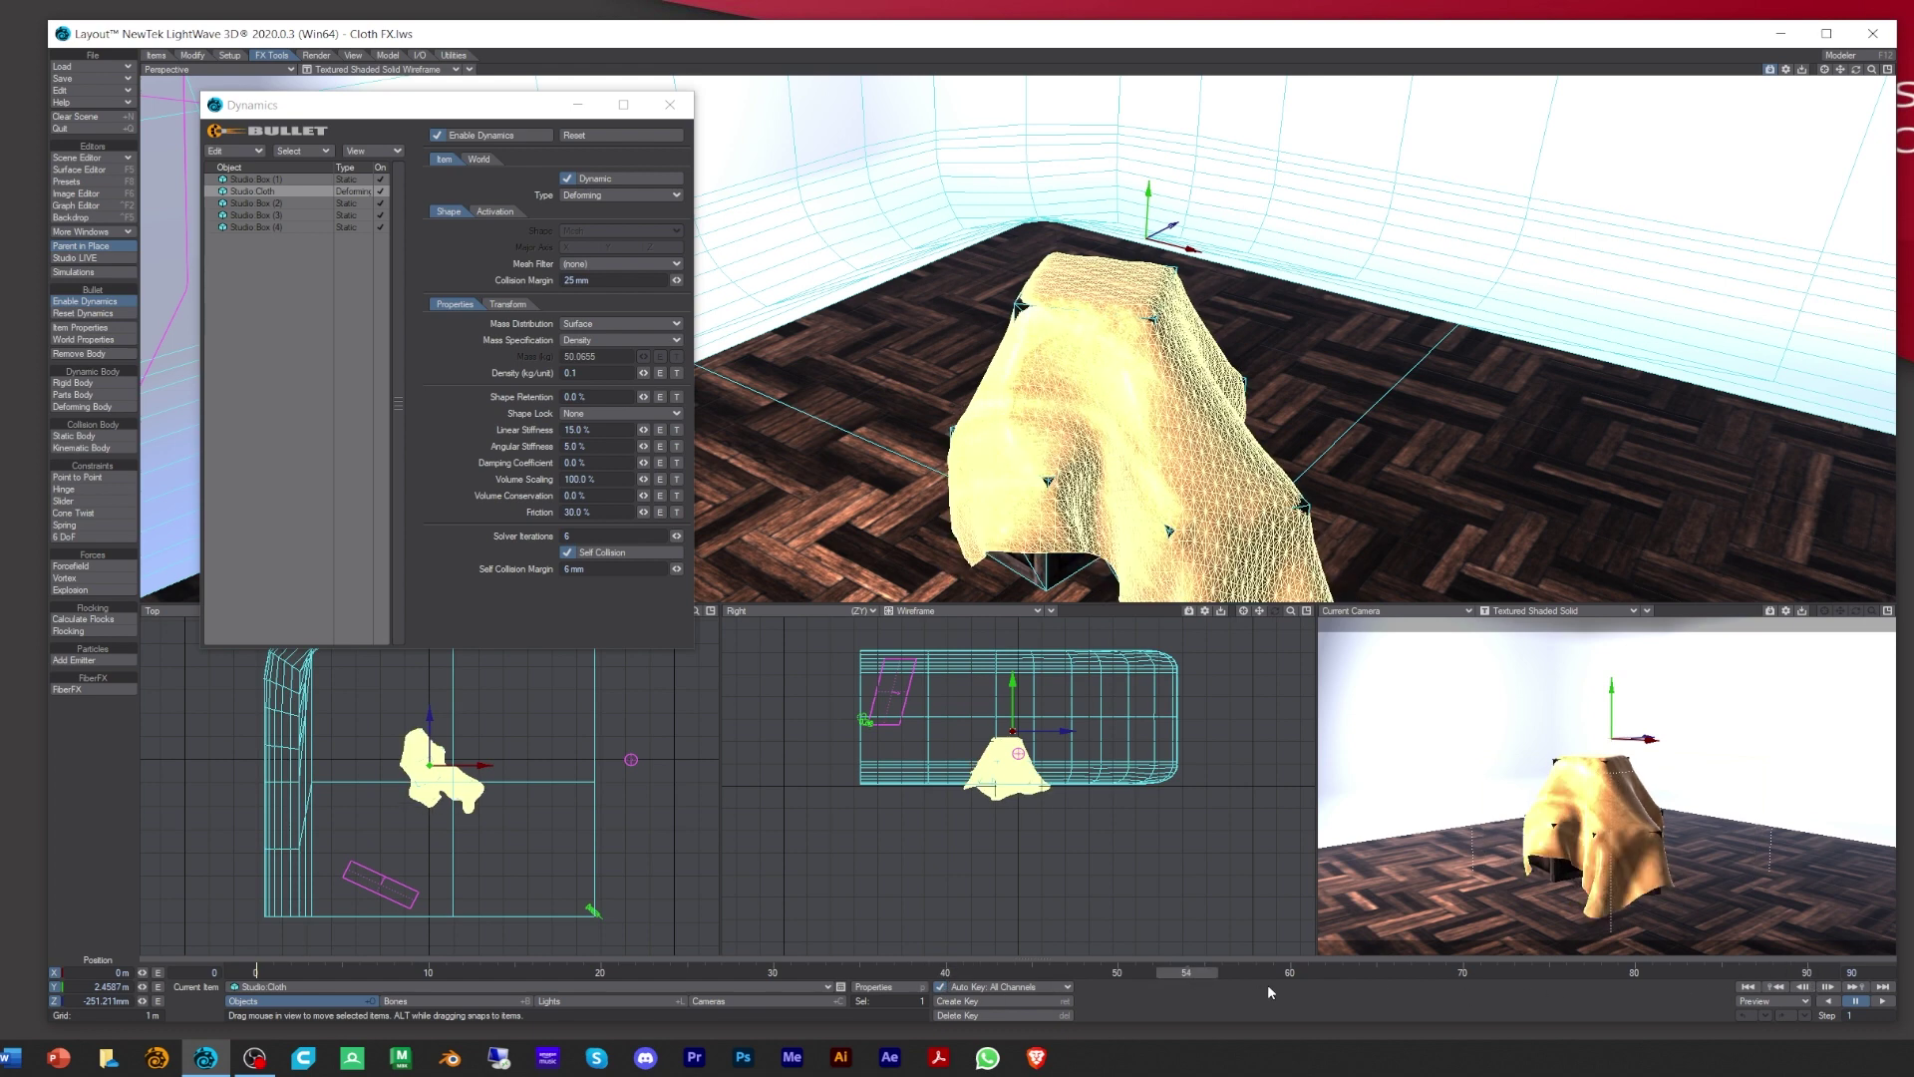
drag(1187, 974, 1811, 978)
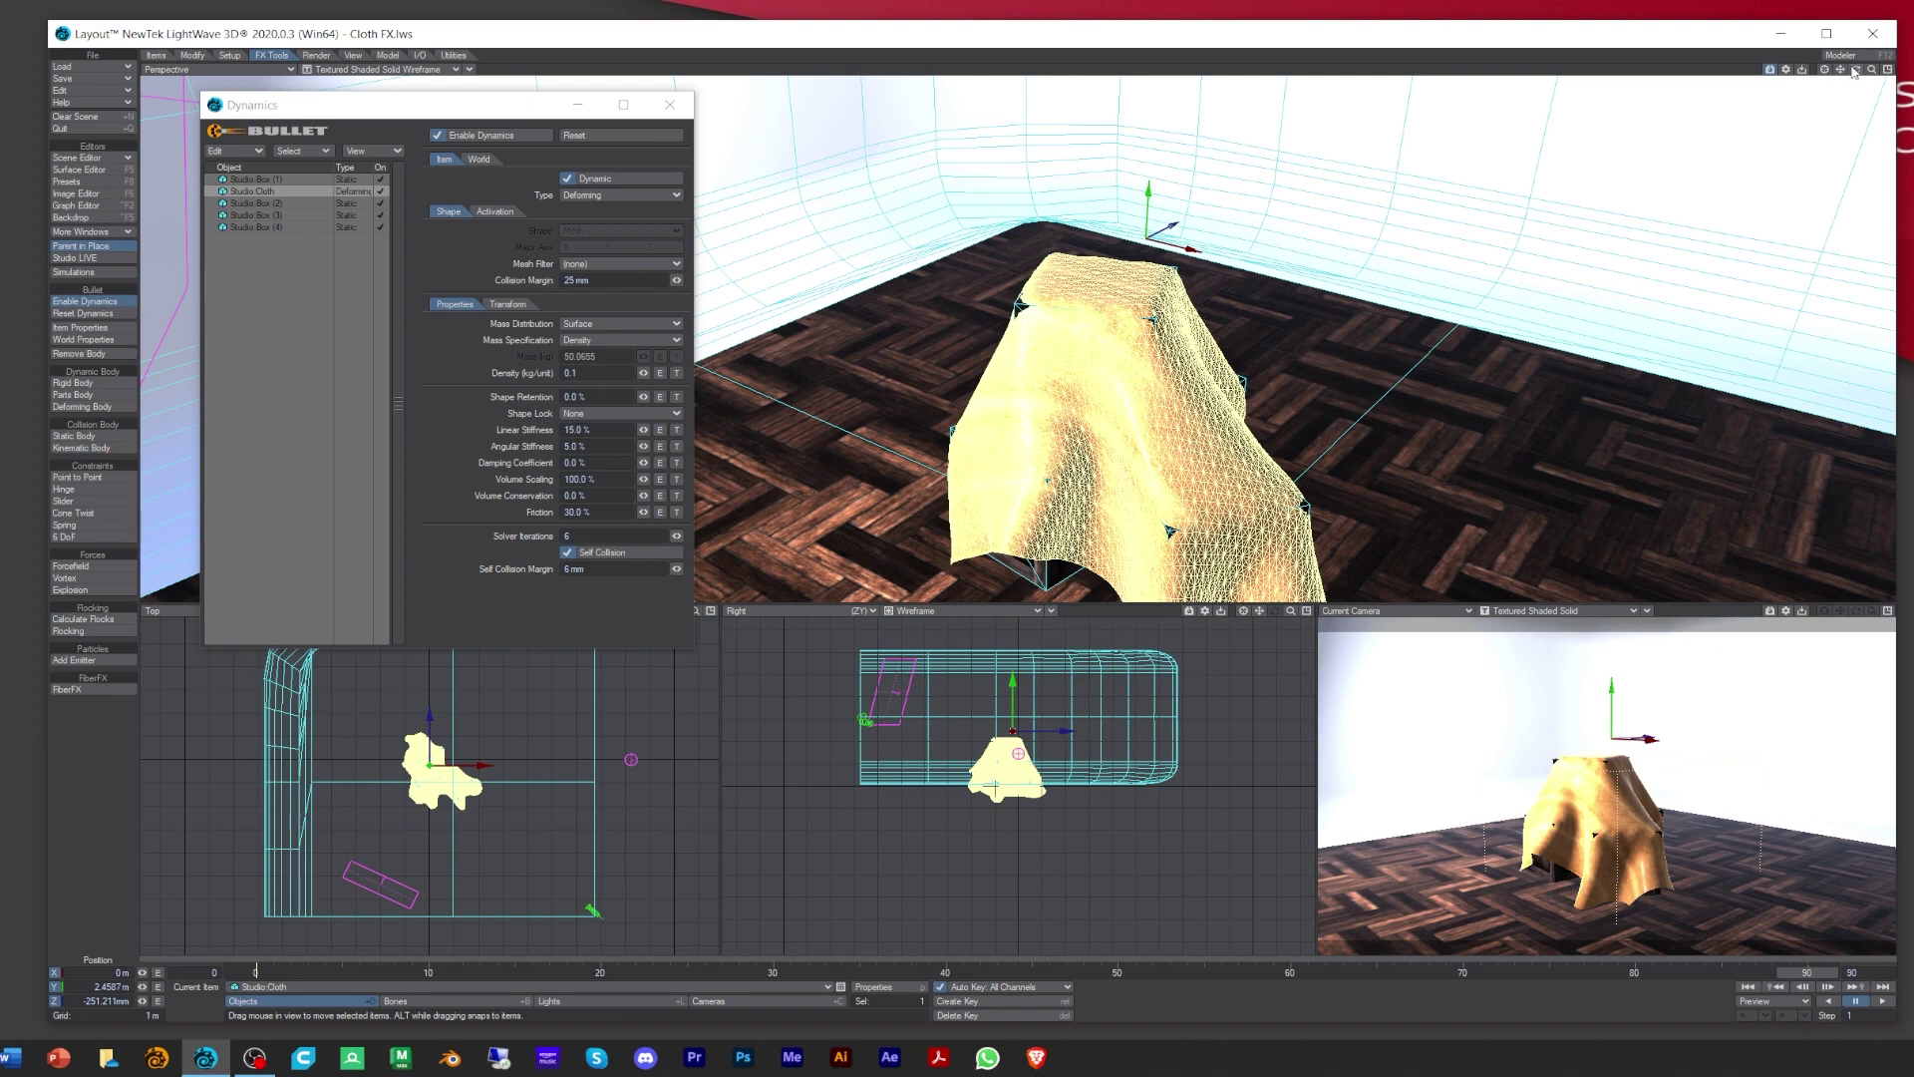
drag(1856, 72, 1855, 80)
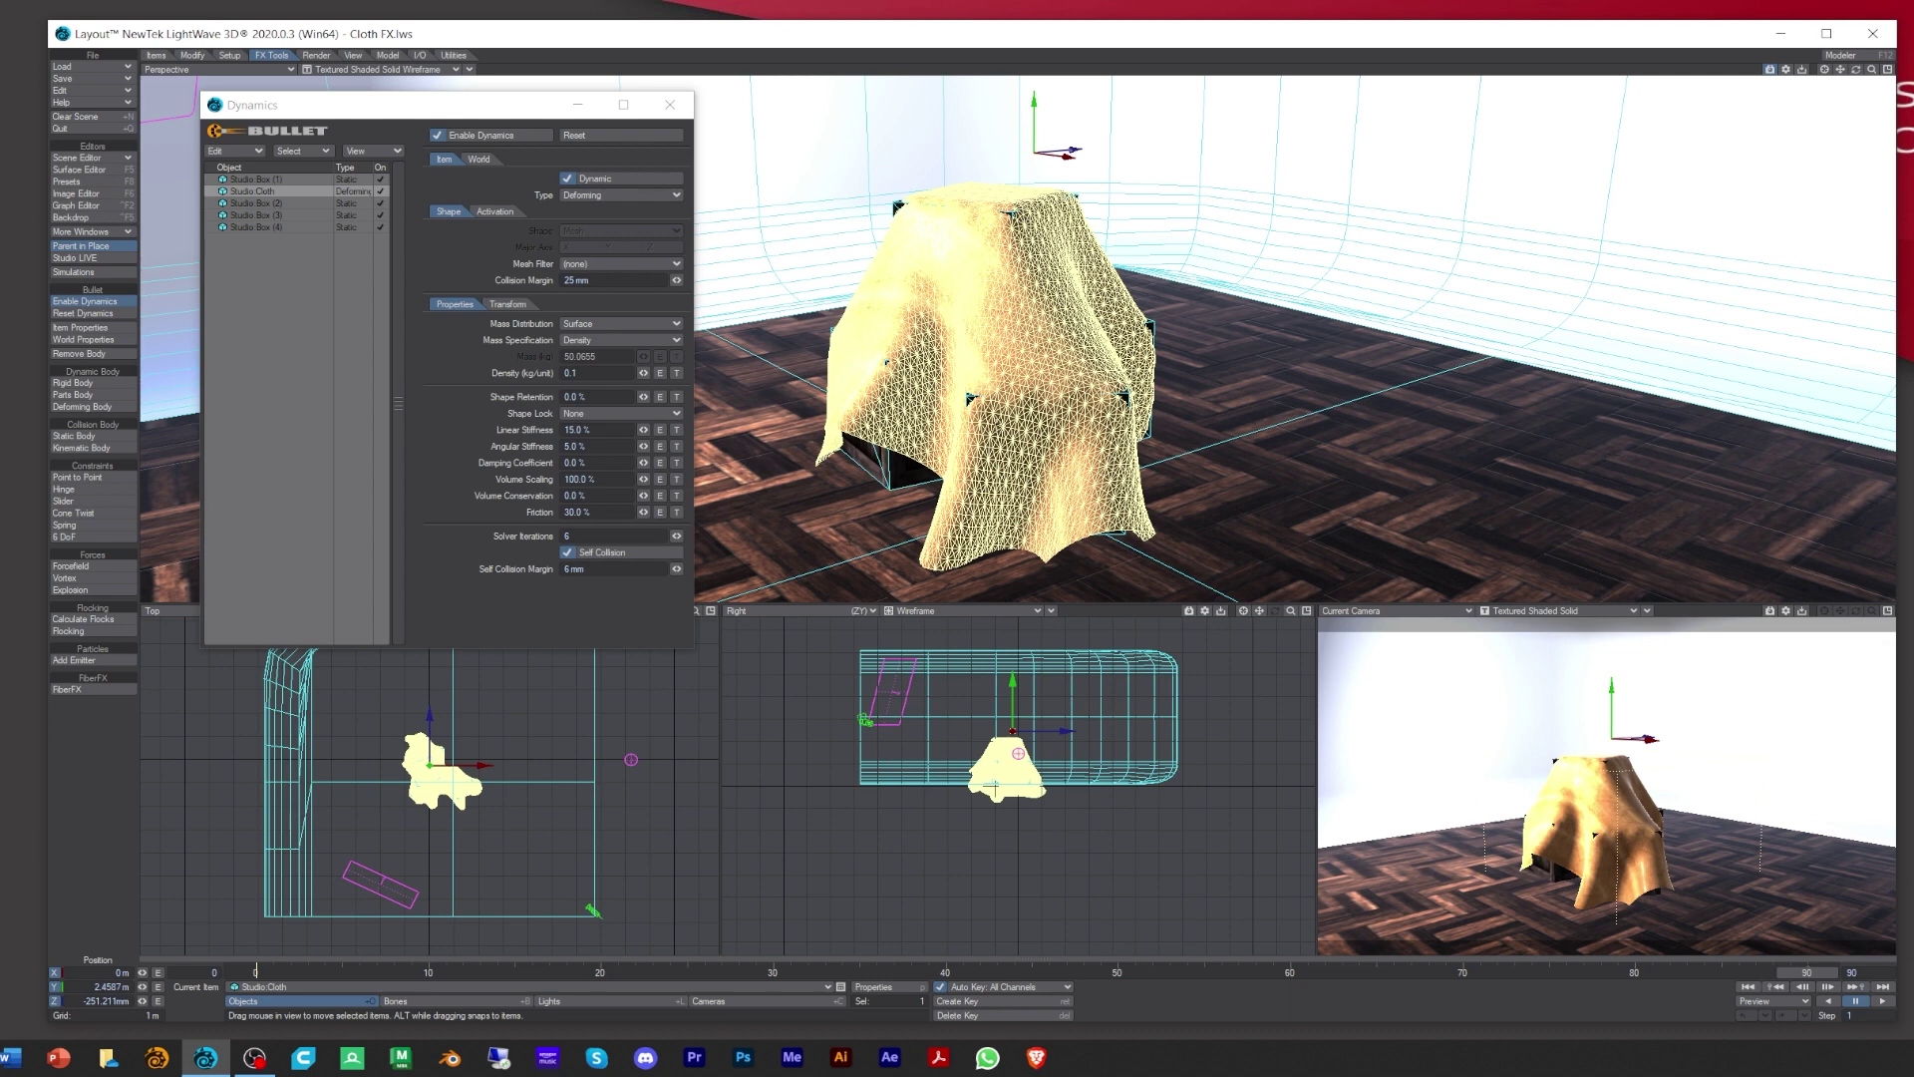
Step: Review Studio Boxes (3), (4) and (1), then set Studio Box (4)'s collision margin to 30 mm
click(261, 215)
click(266, 228)
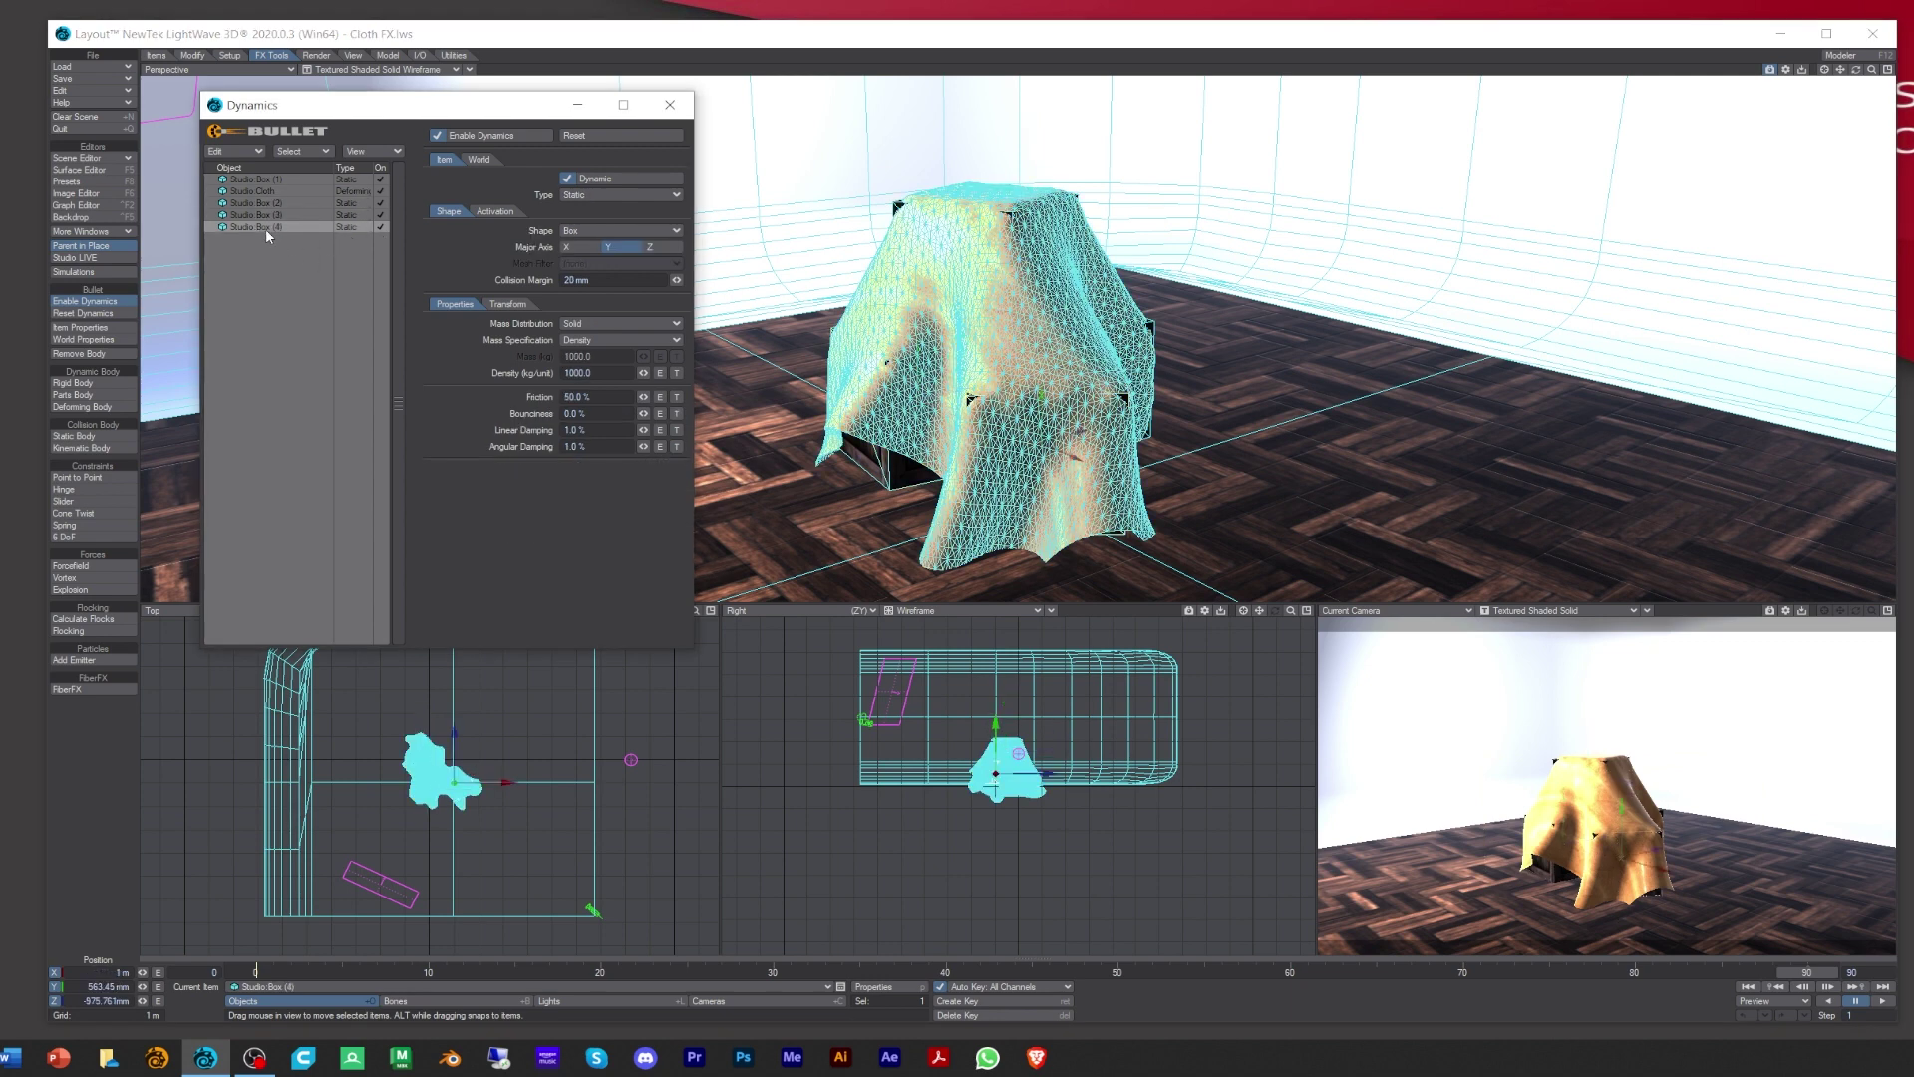
click(270, 179)
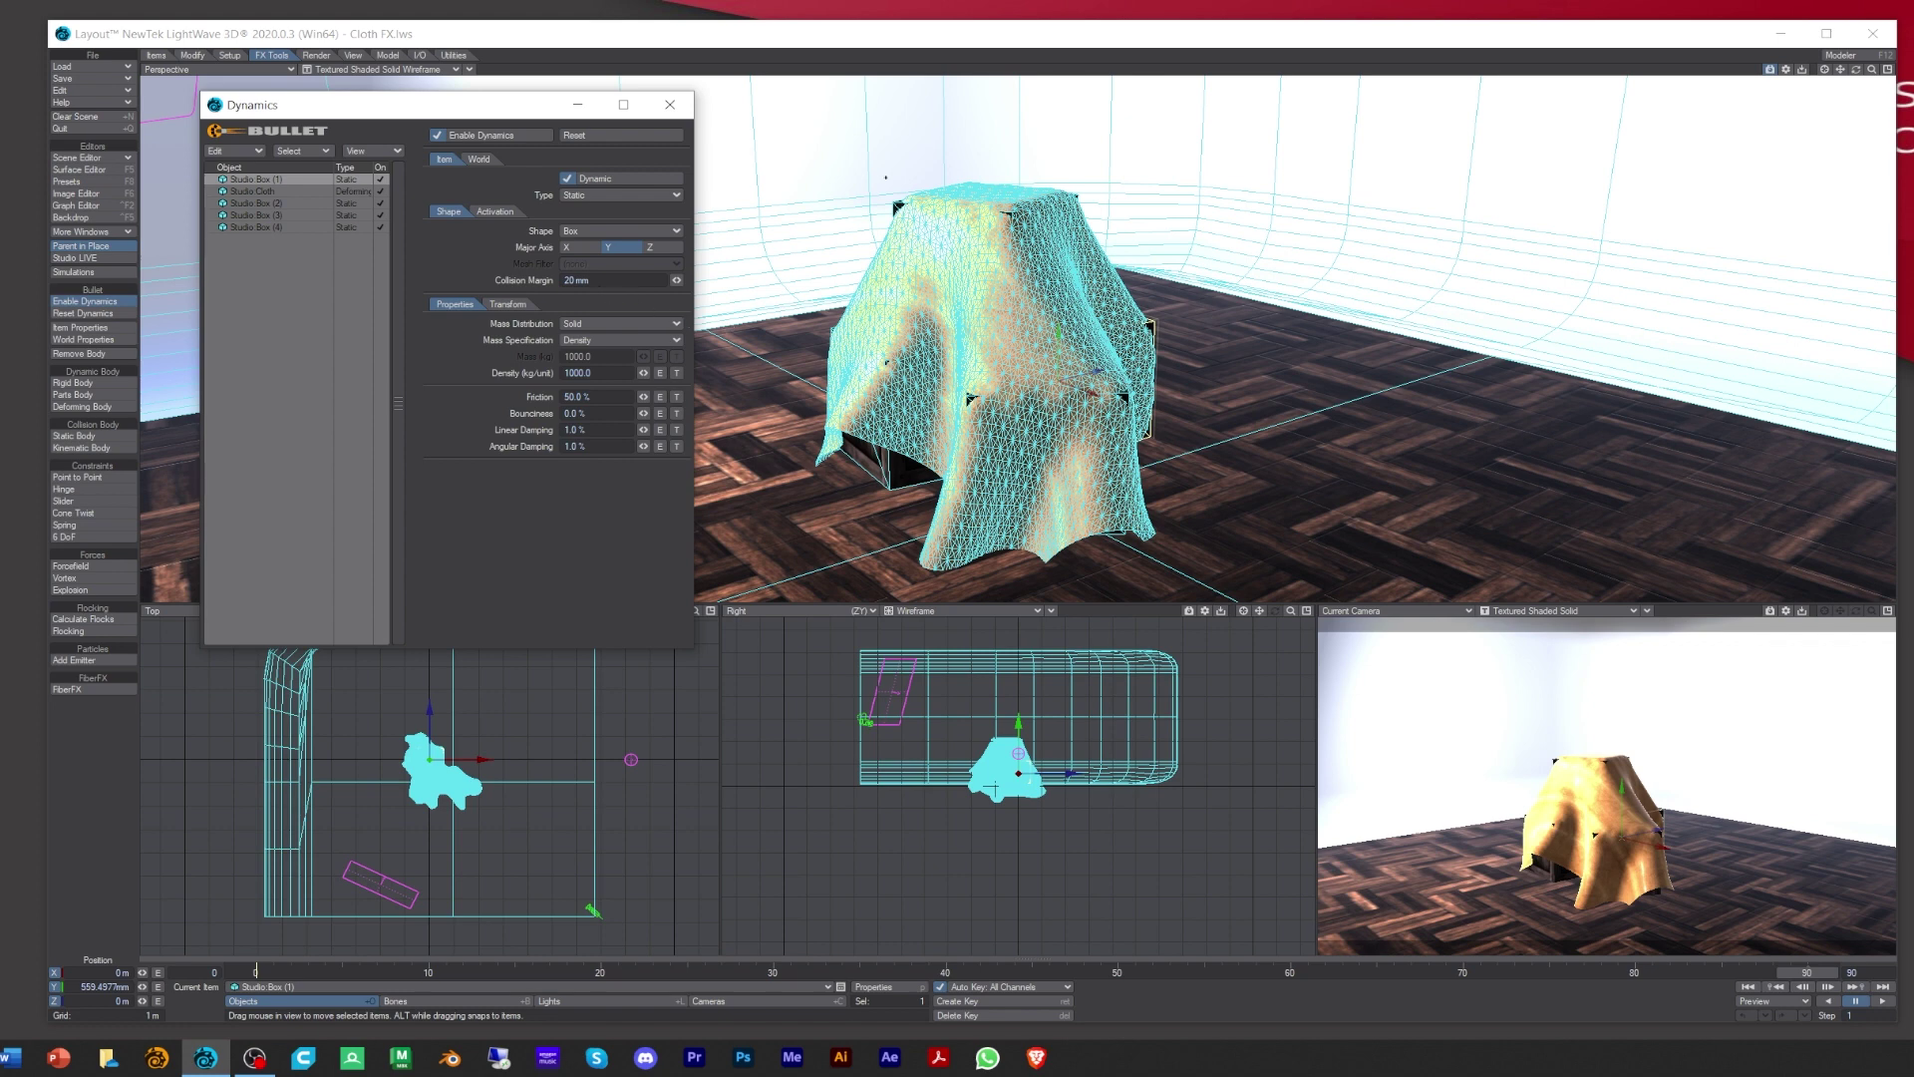
drag(1856, 69, 1273, 257)
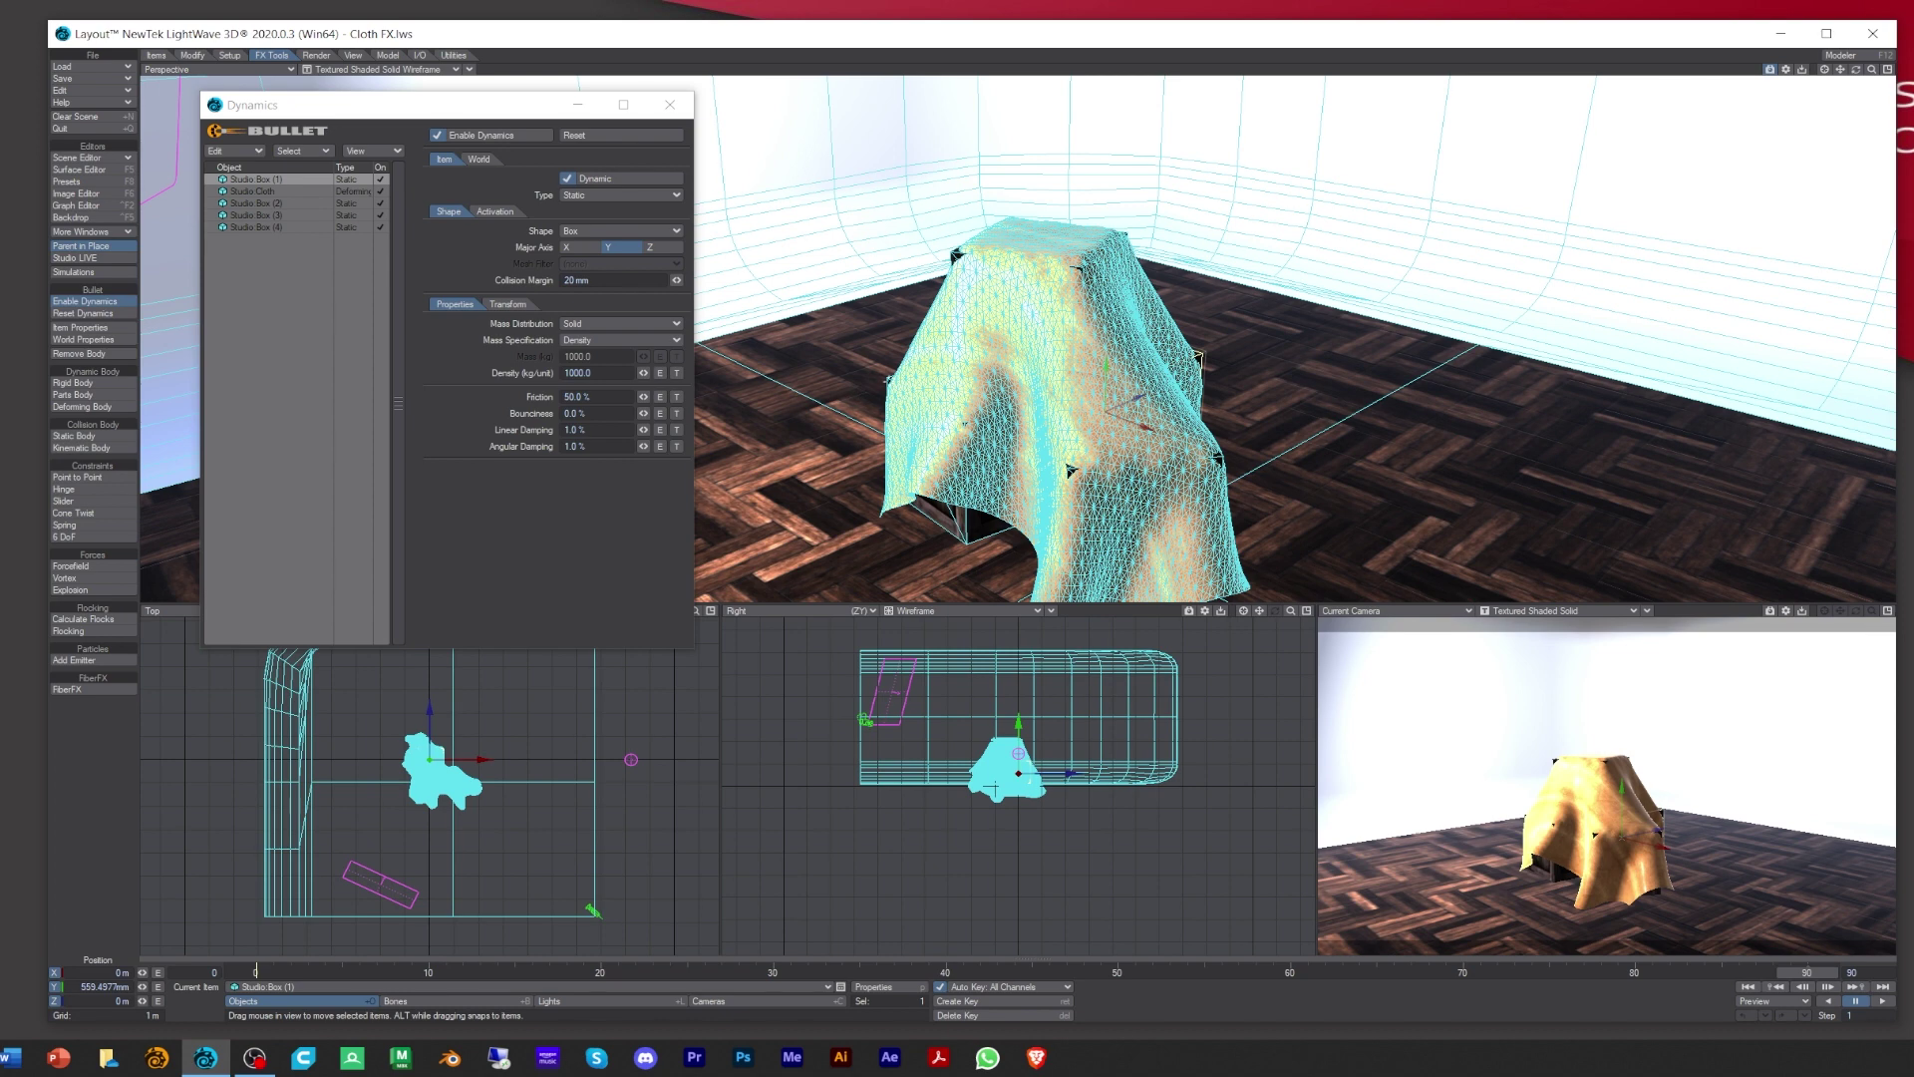
click(308, 229)
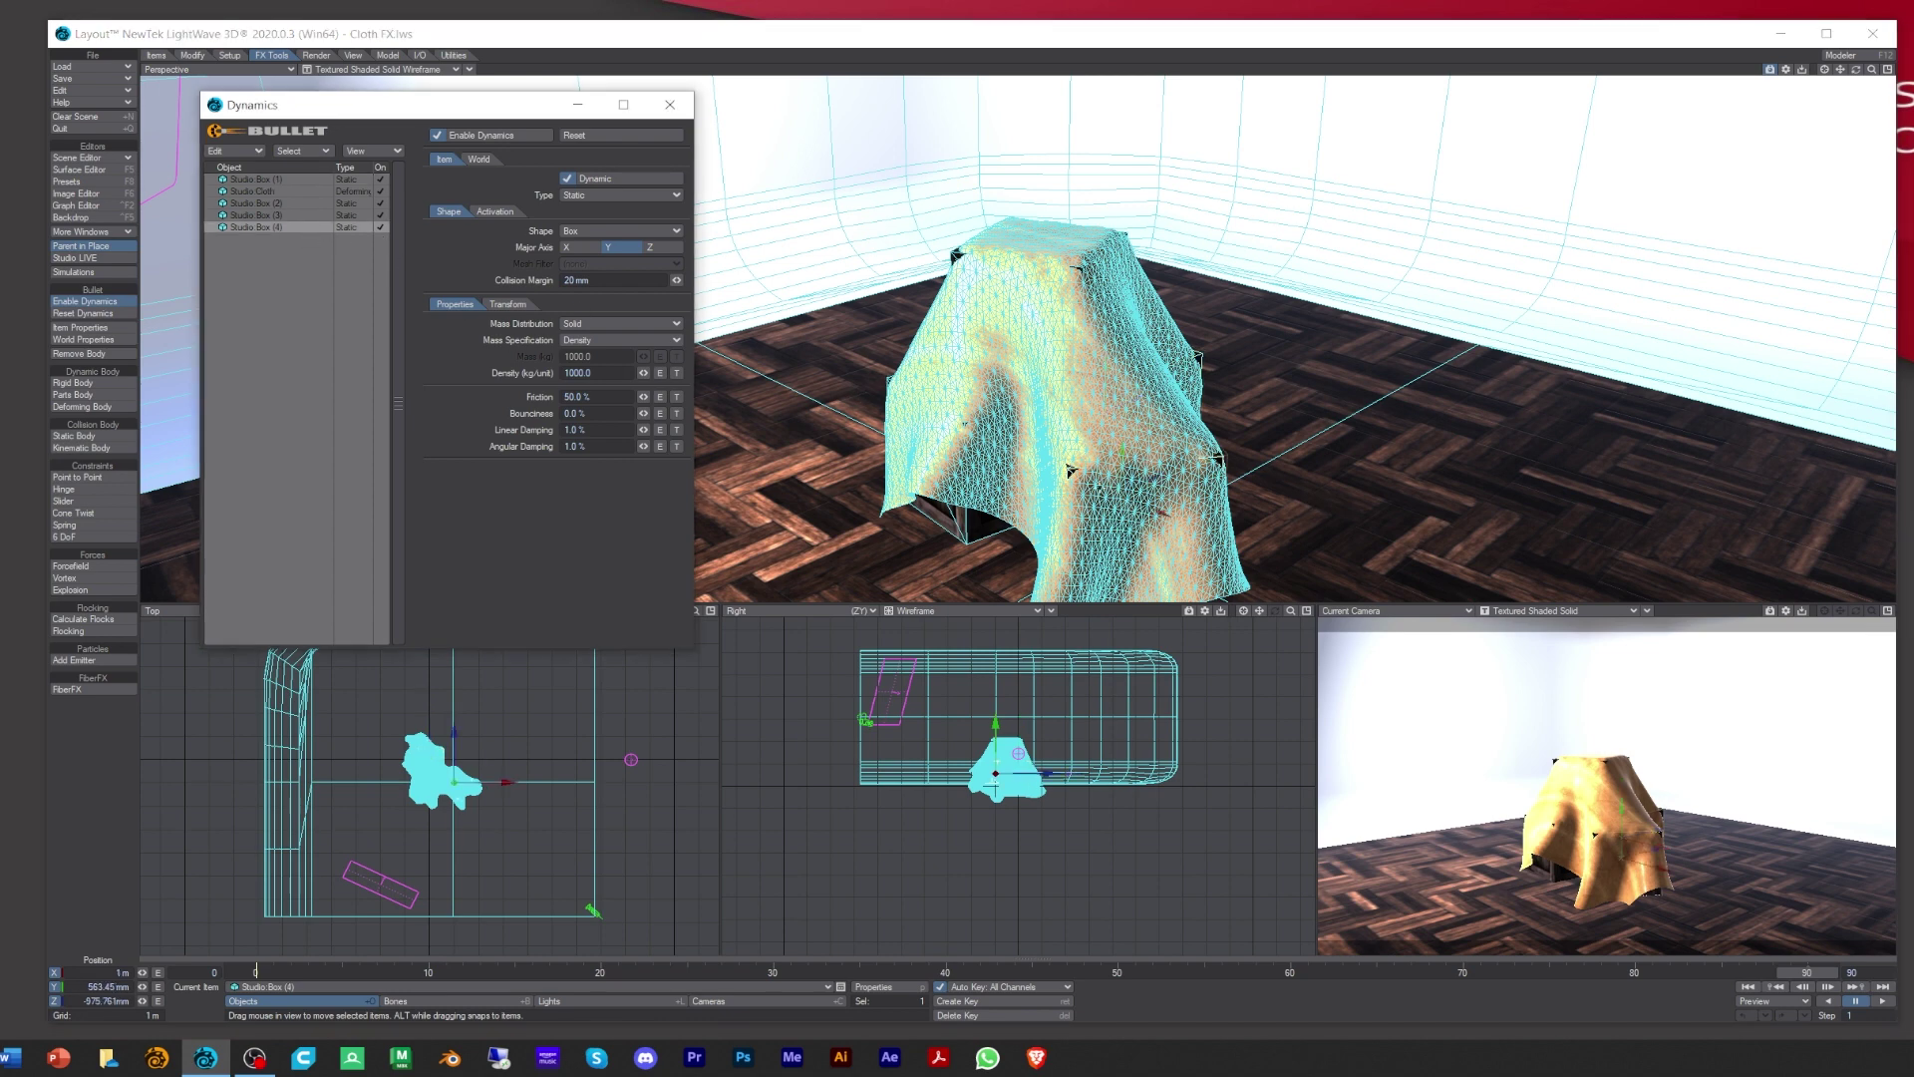
double_click(560, 280)
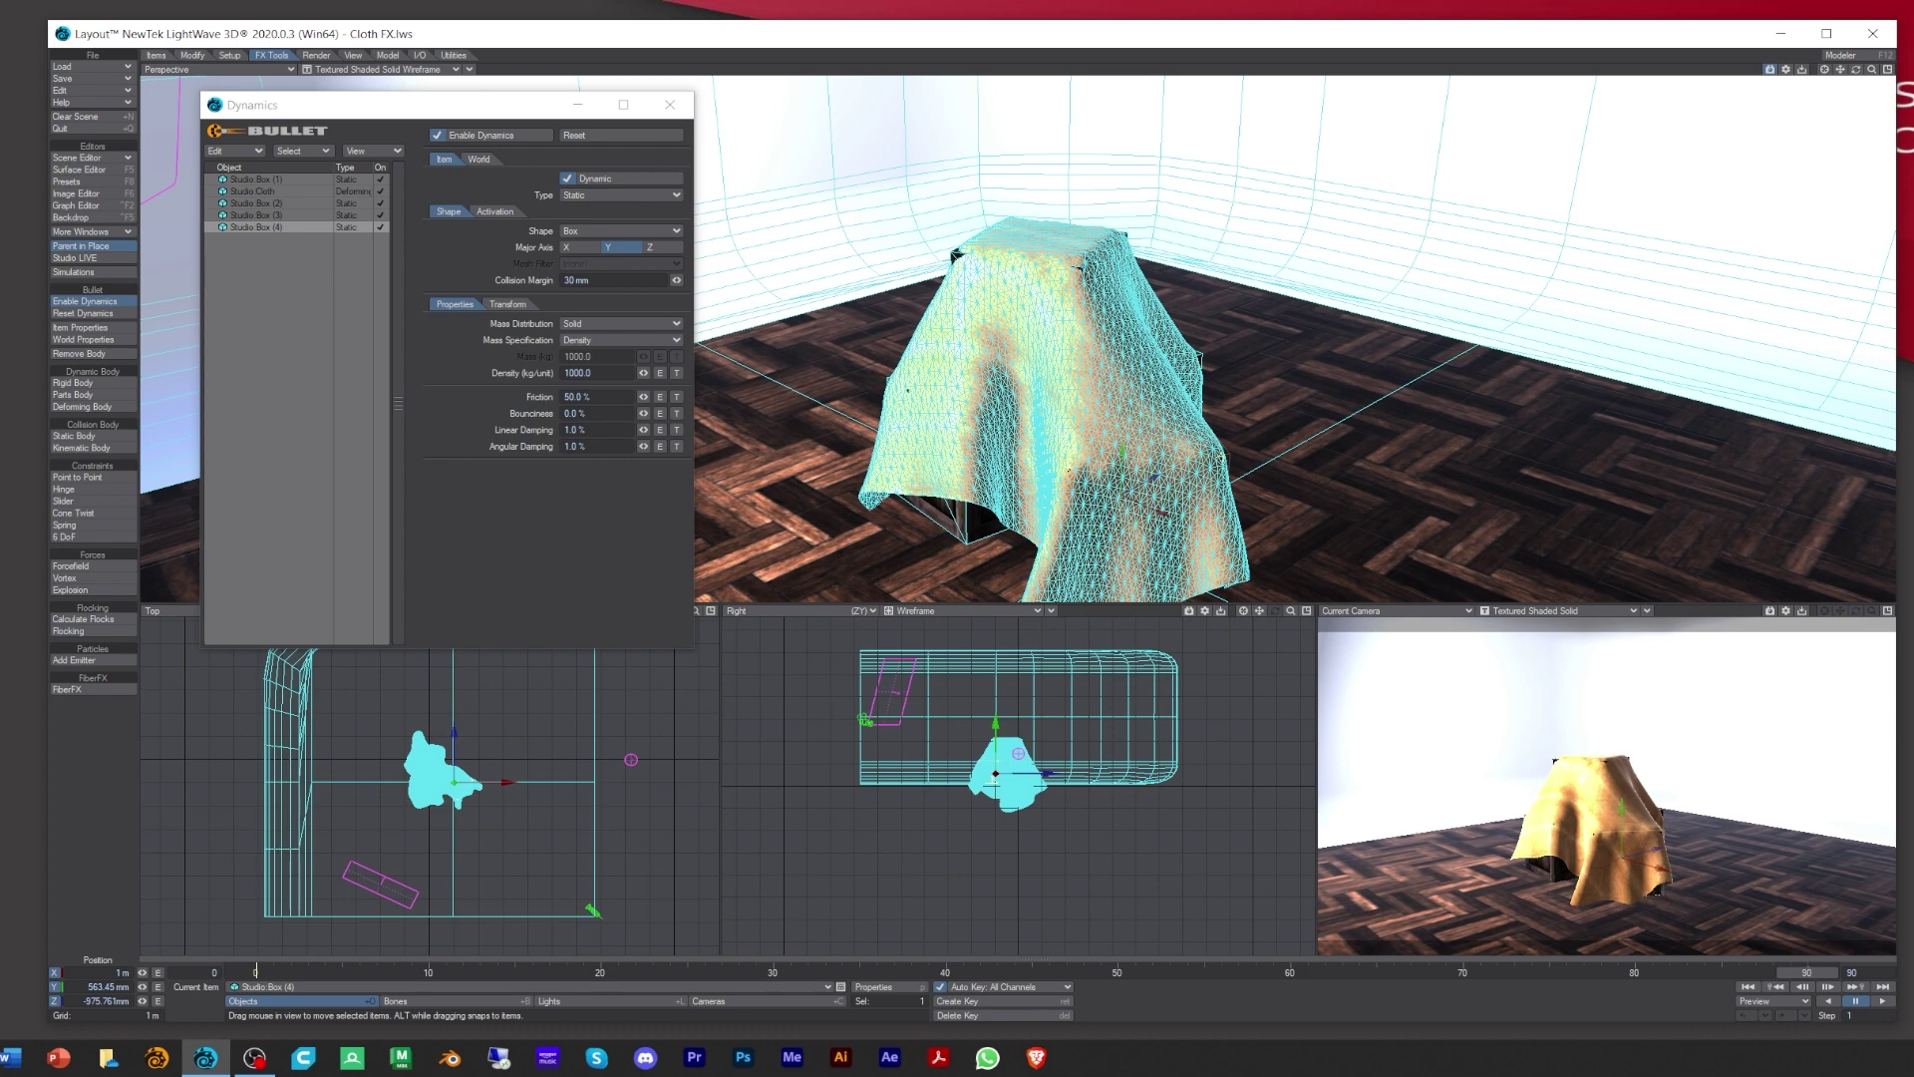
Step: Orbit around the draped cloth and view Studio Box (2)'s 20 mm collision margin
drag(1856, 69, 1894, 73)
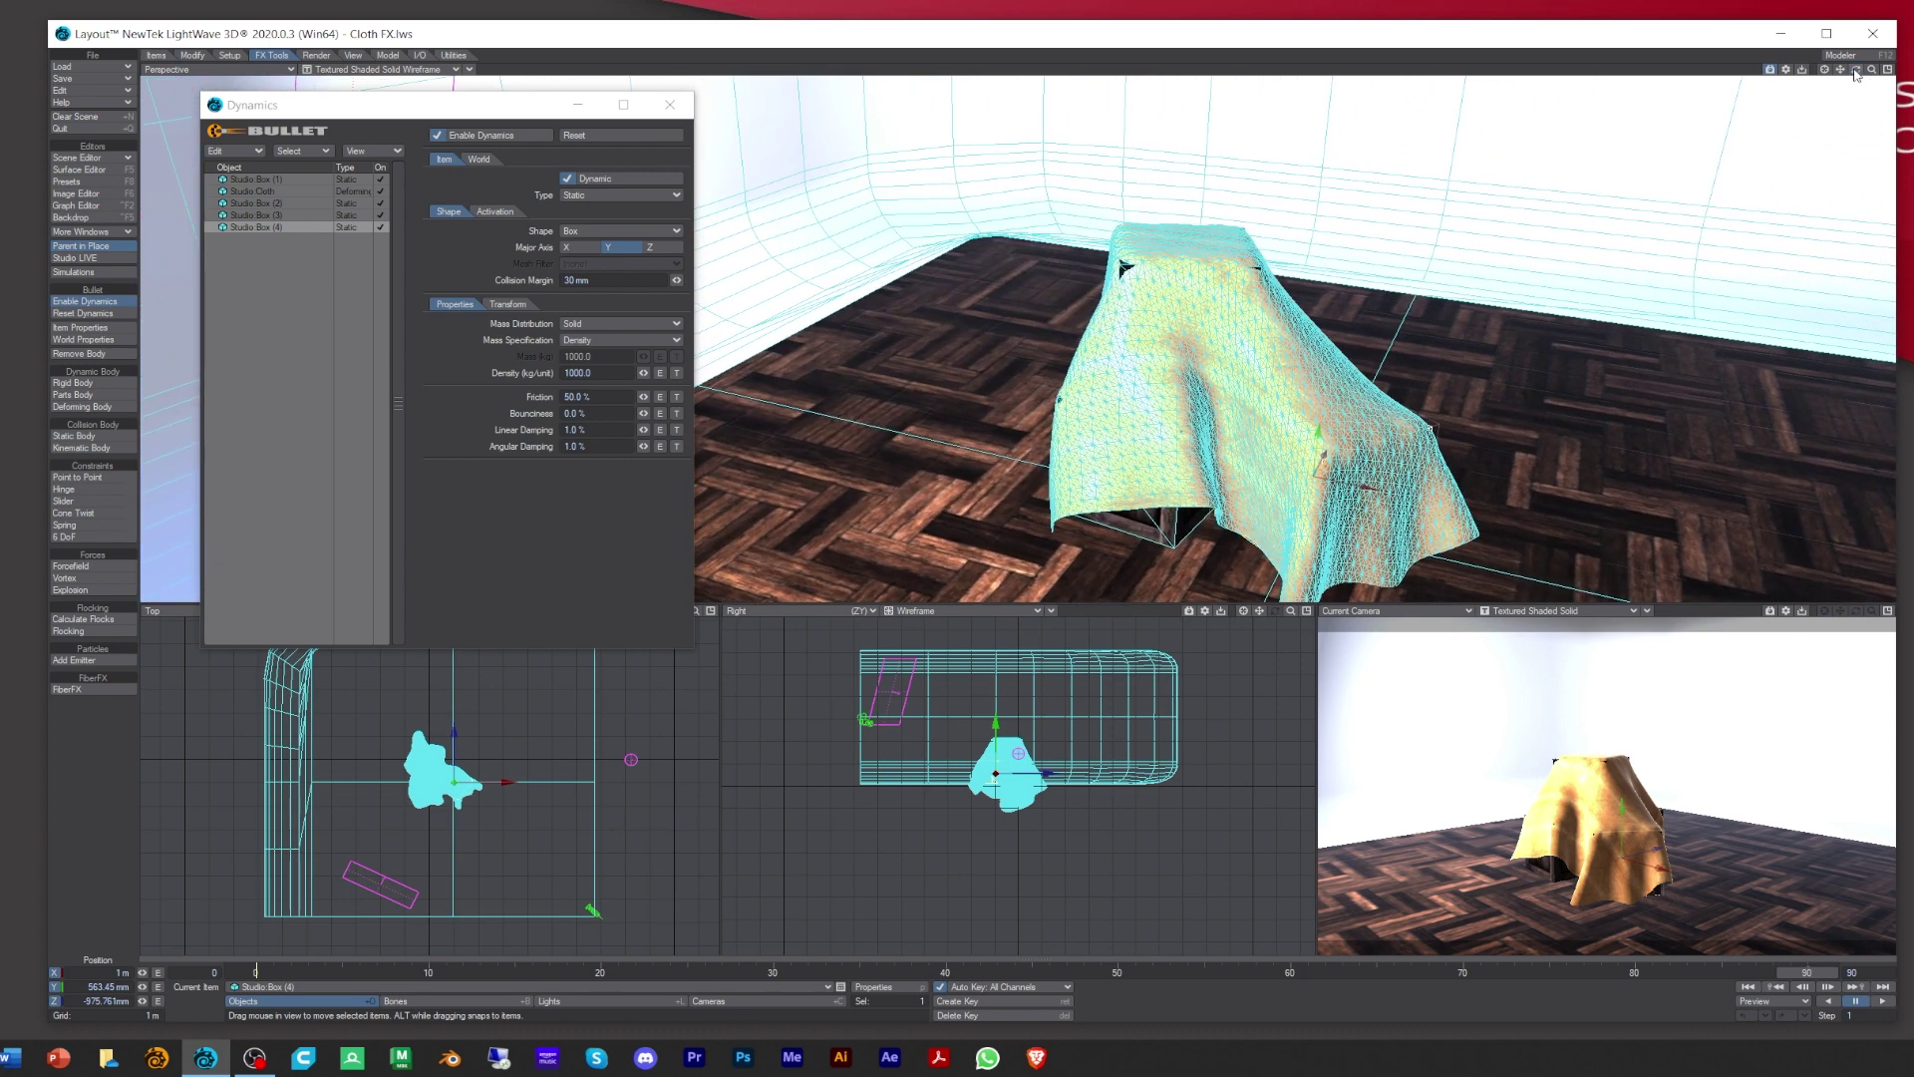
click(1172, 525)
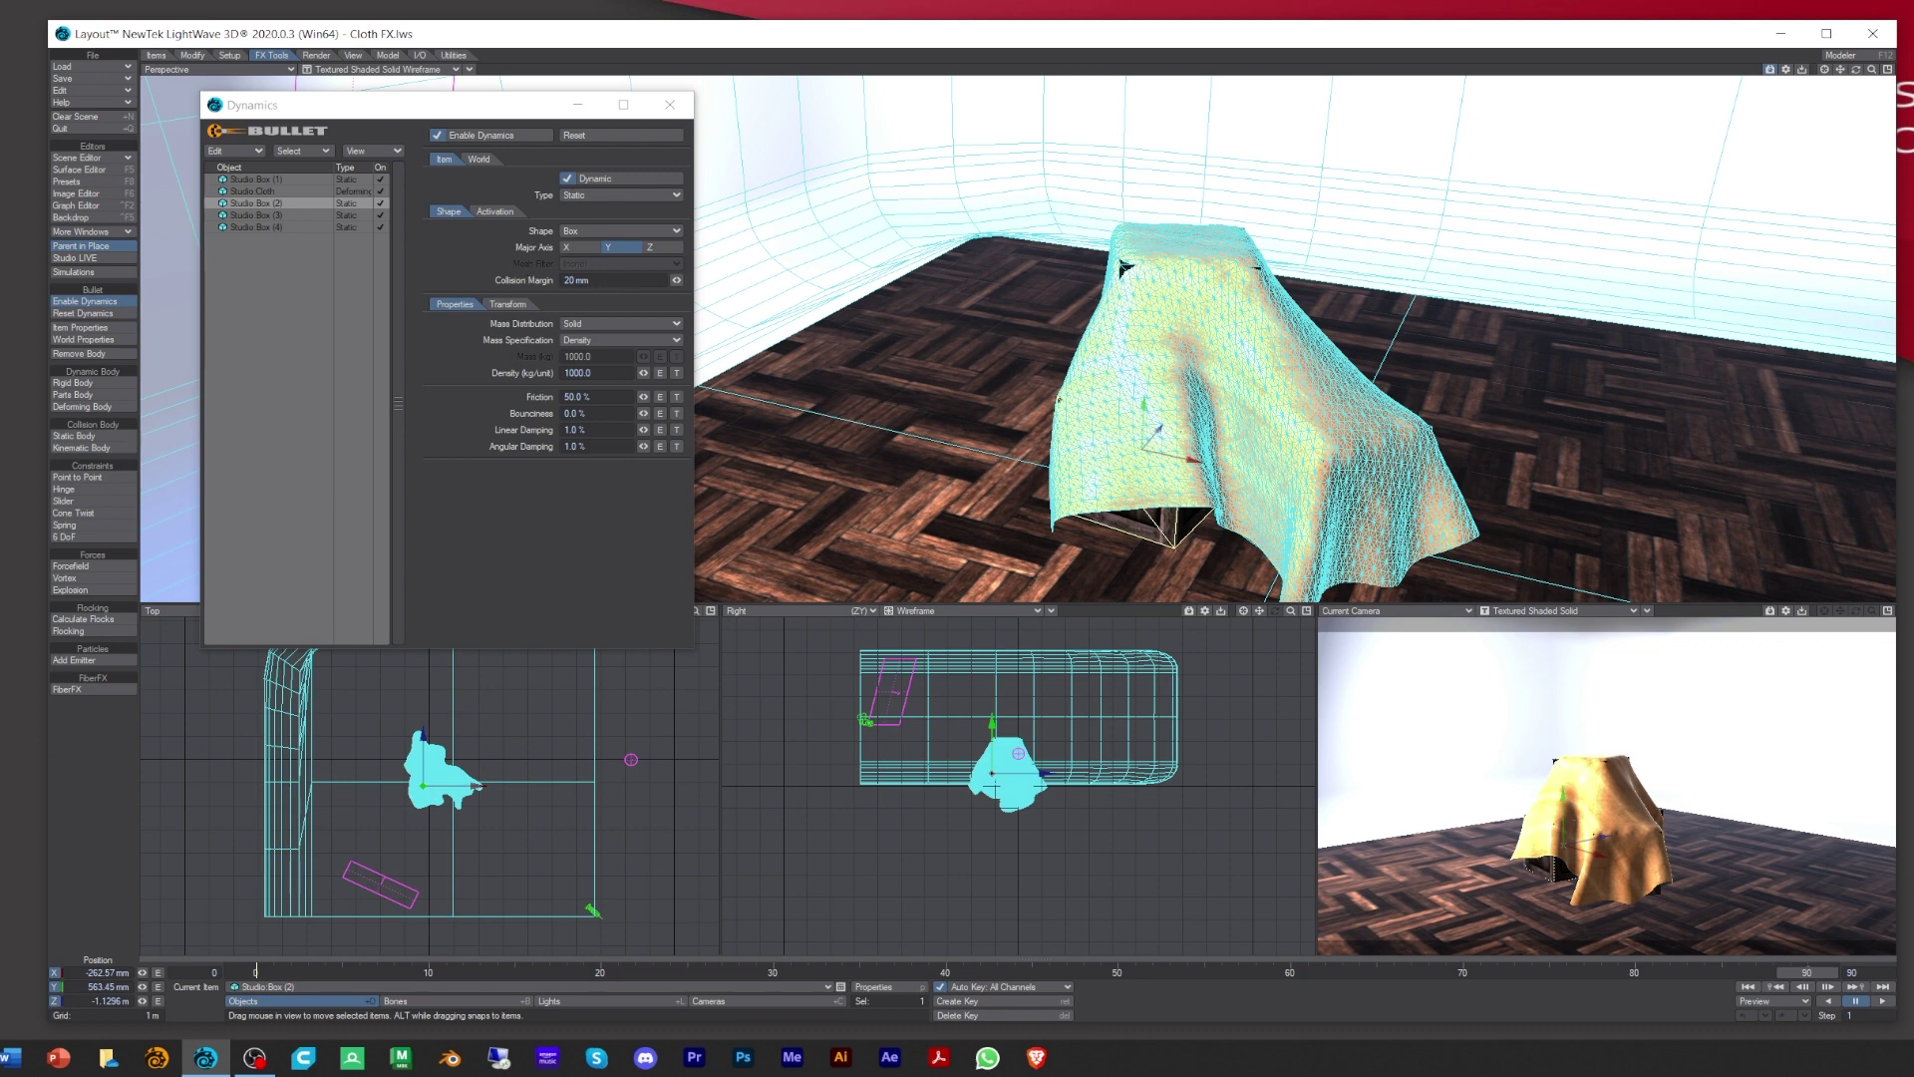
drag(1856, 68, 1856, 69)
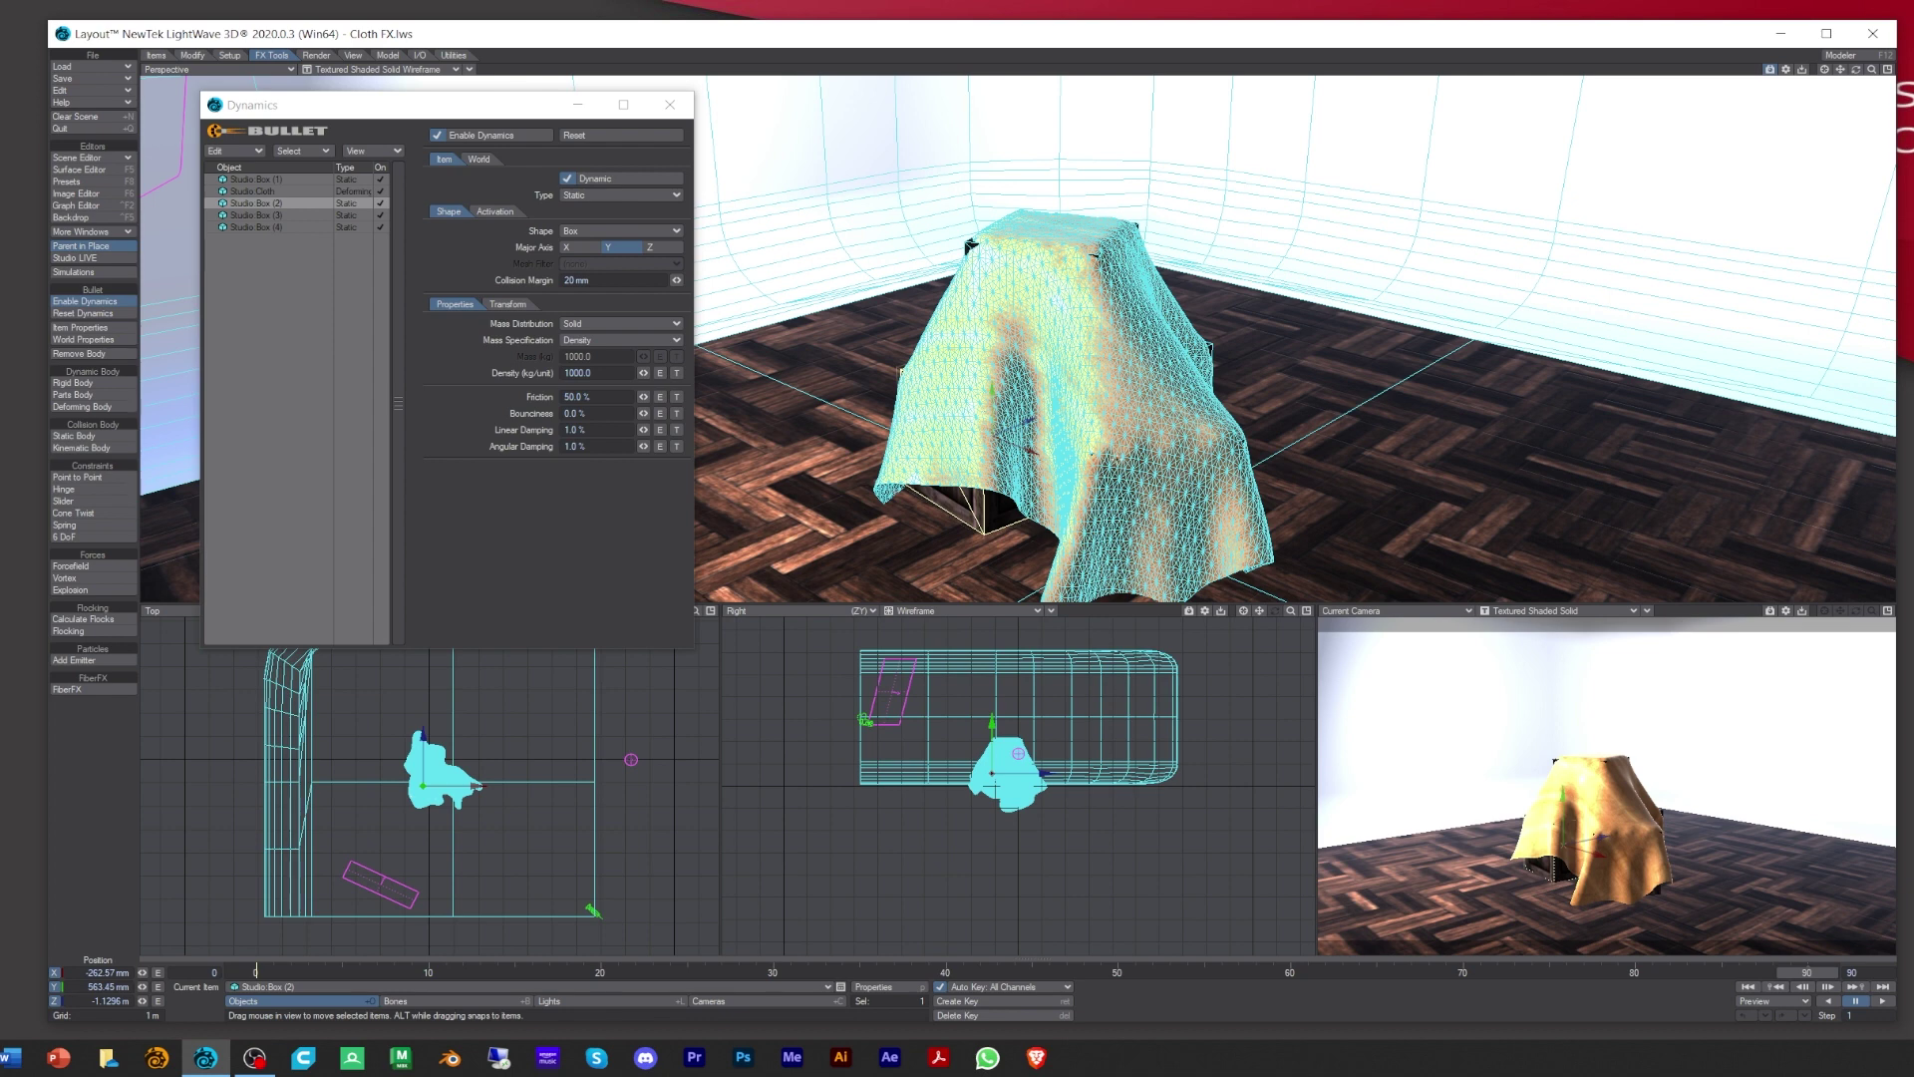
Step: Set Studio Box (4)'s Collision Margin back to 20 mm, re-running the cloth drape
click(347, 217)
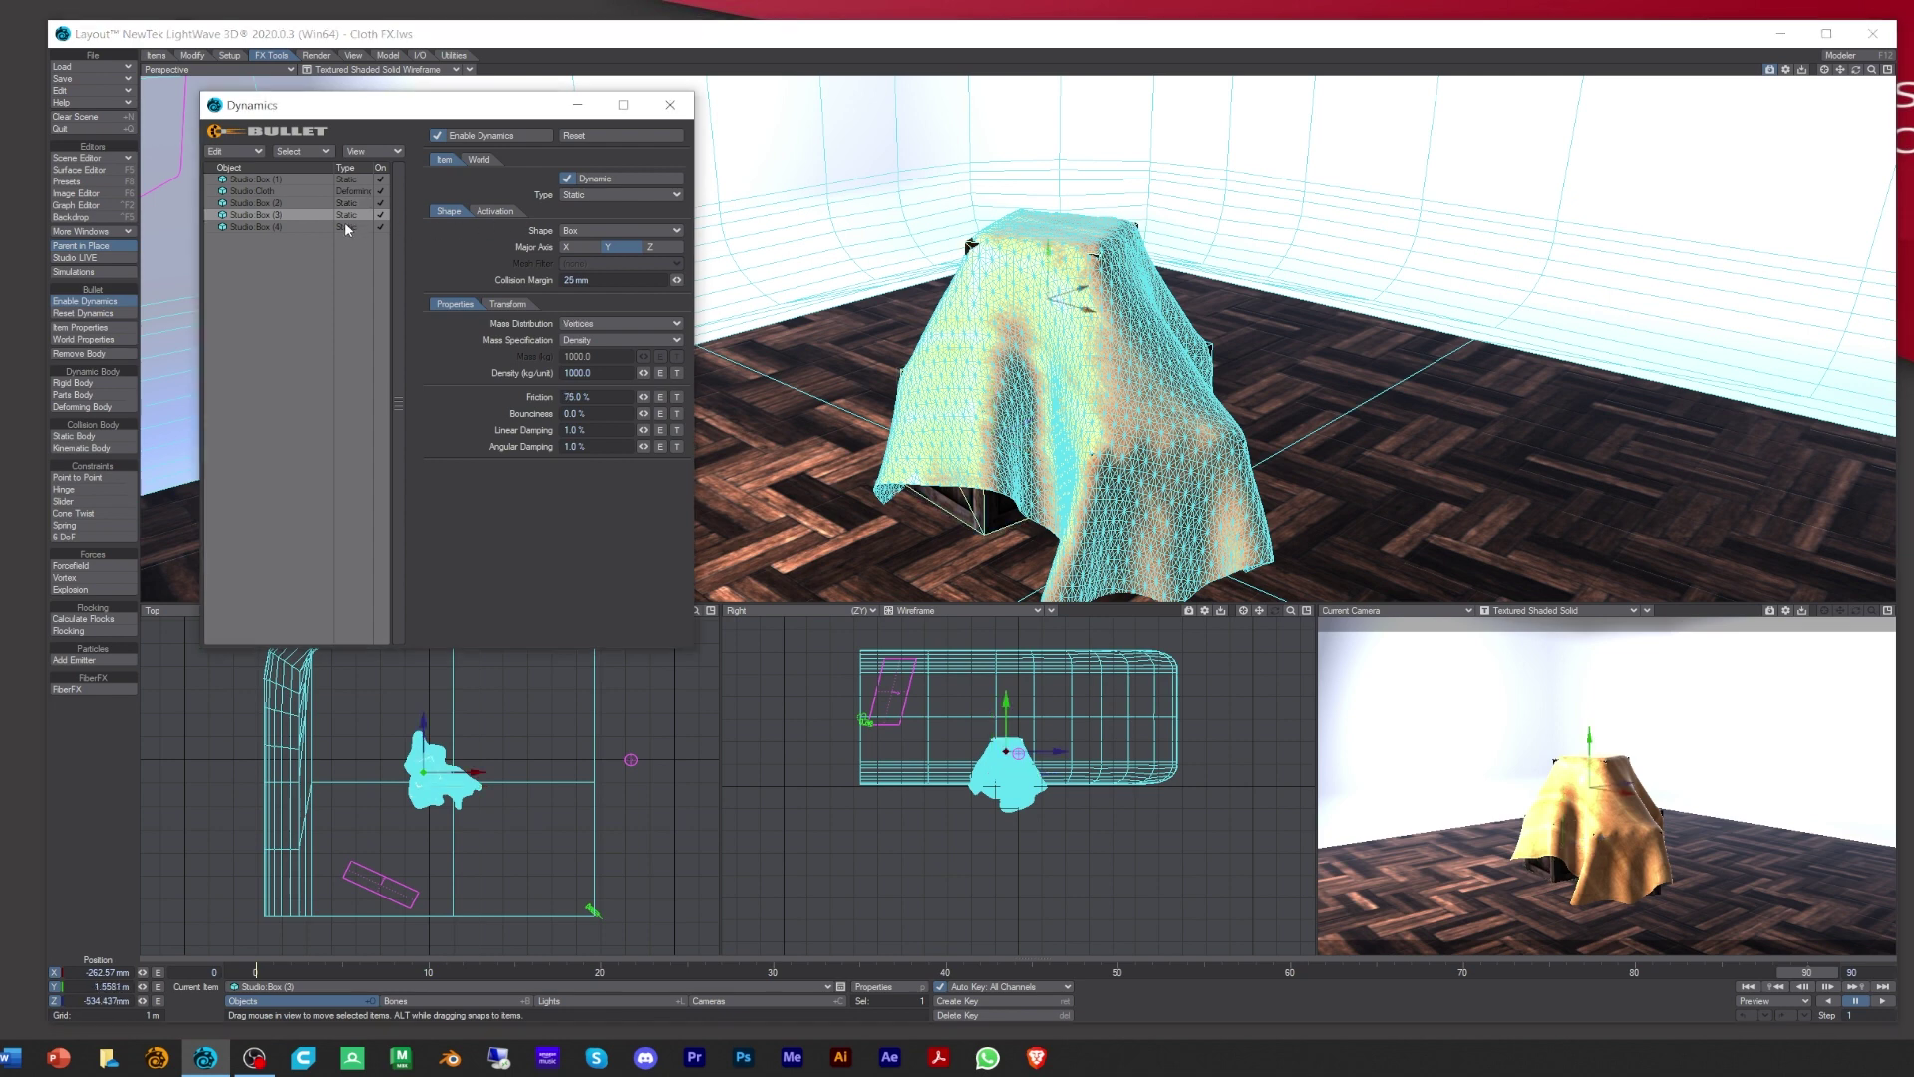
click(343, 227)
click(545, 281)
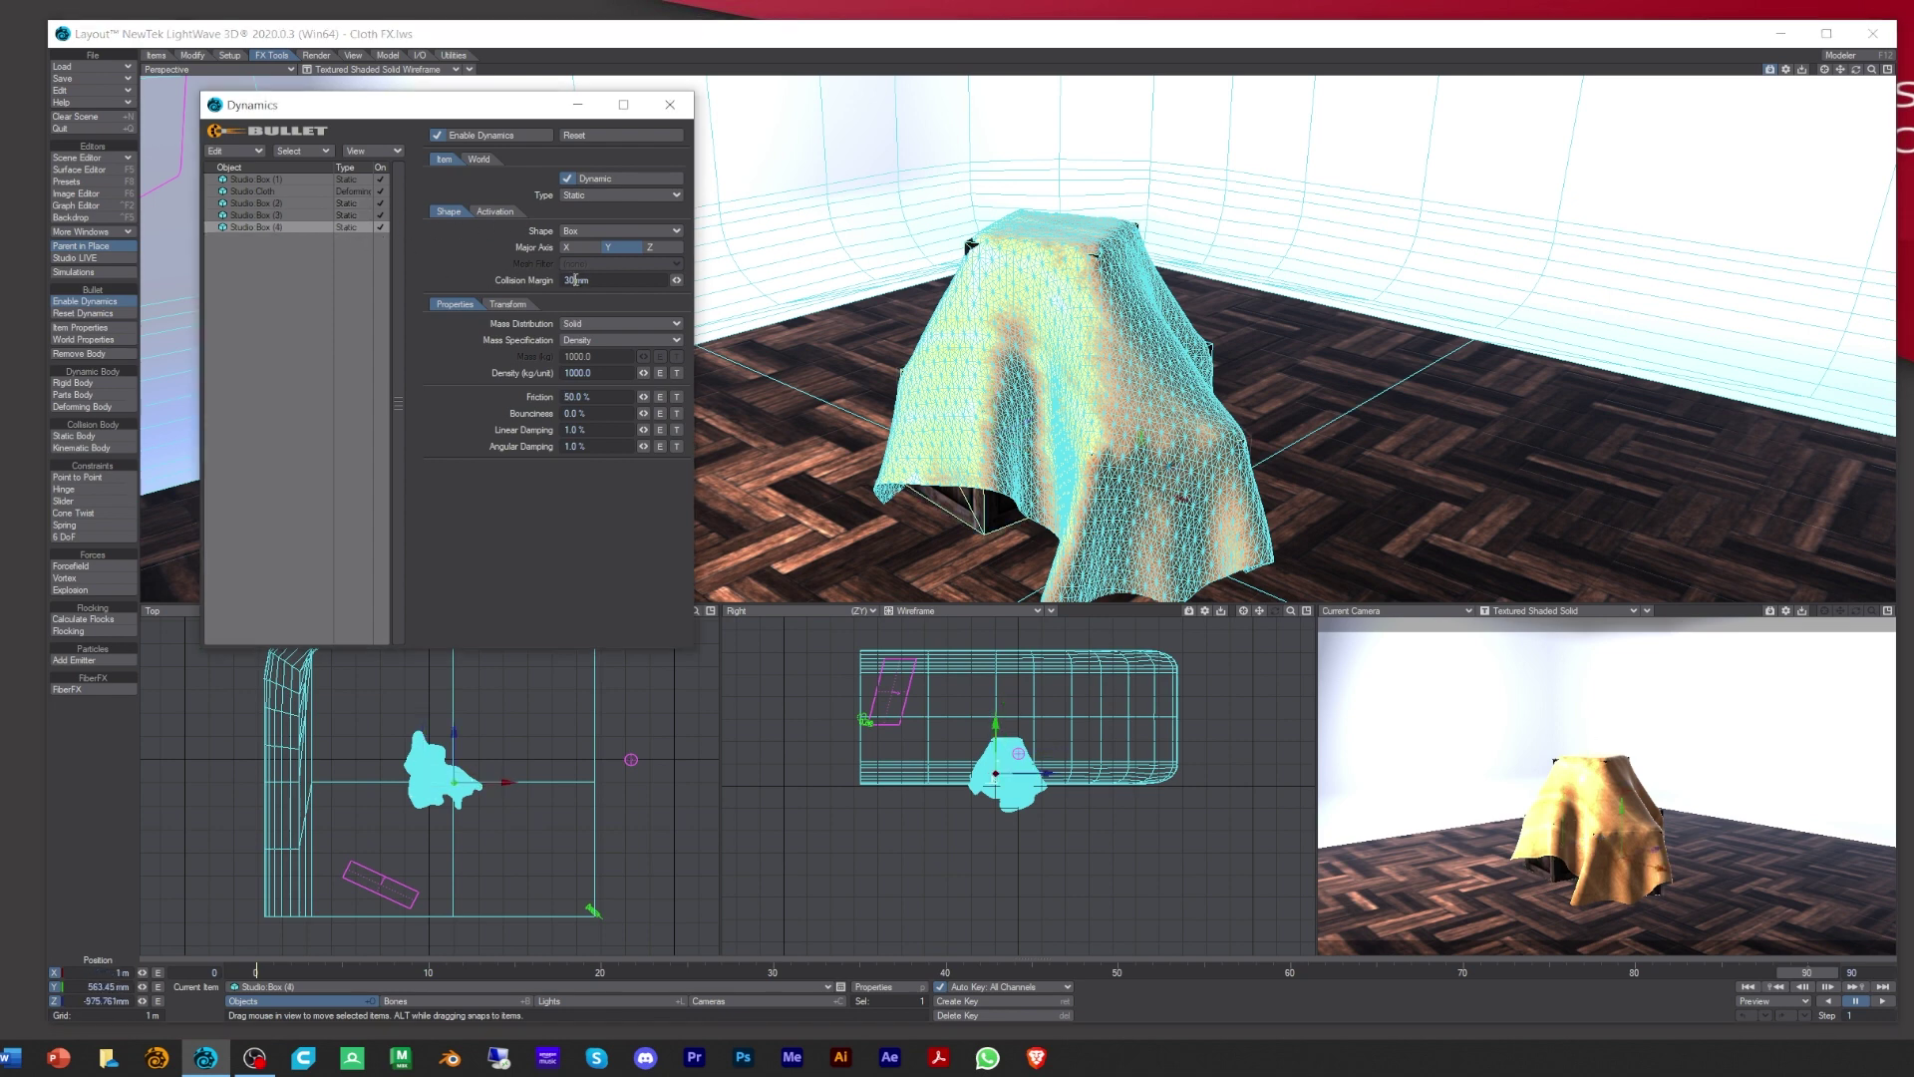
text(20)
key(Return)
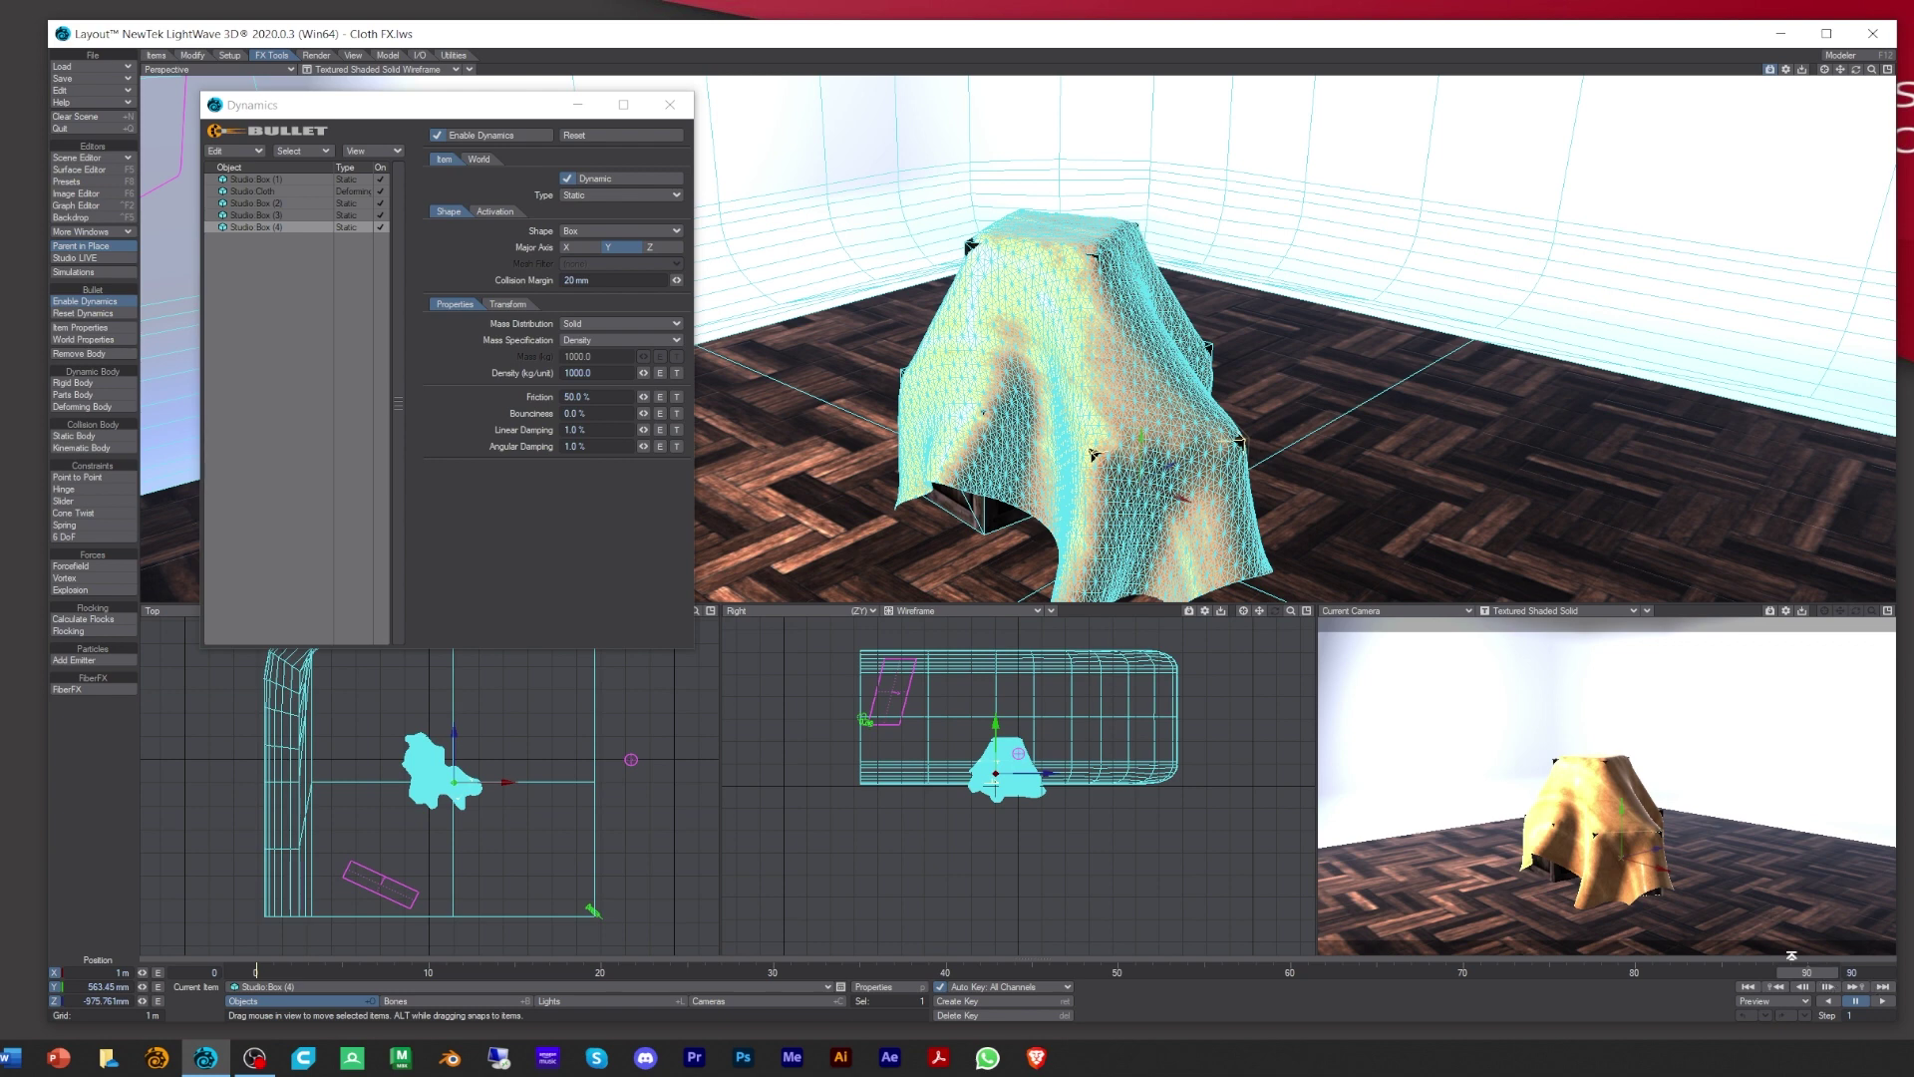
Step: Save the draped cloth with Save Trans Object as 'Cloth Trans' in the Objects folder
click(82, 78)
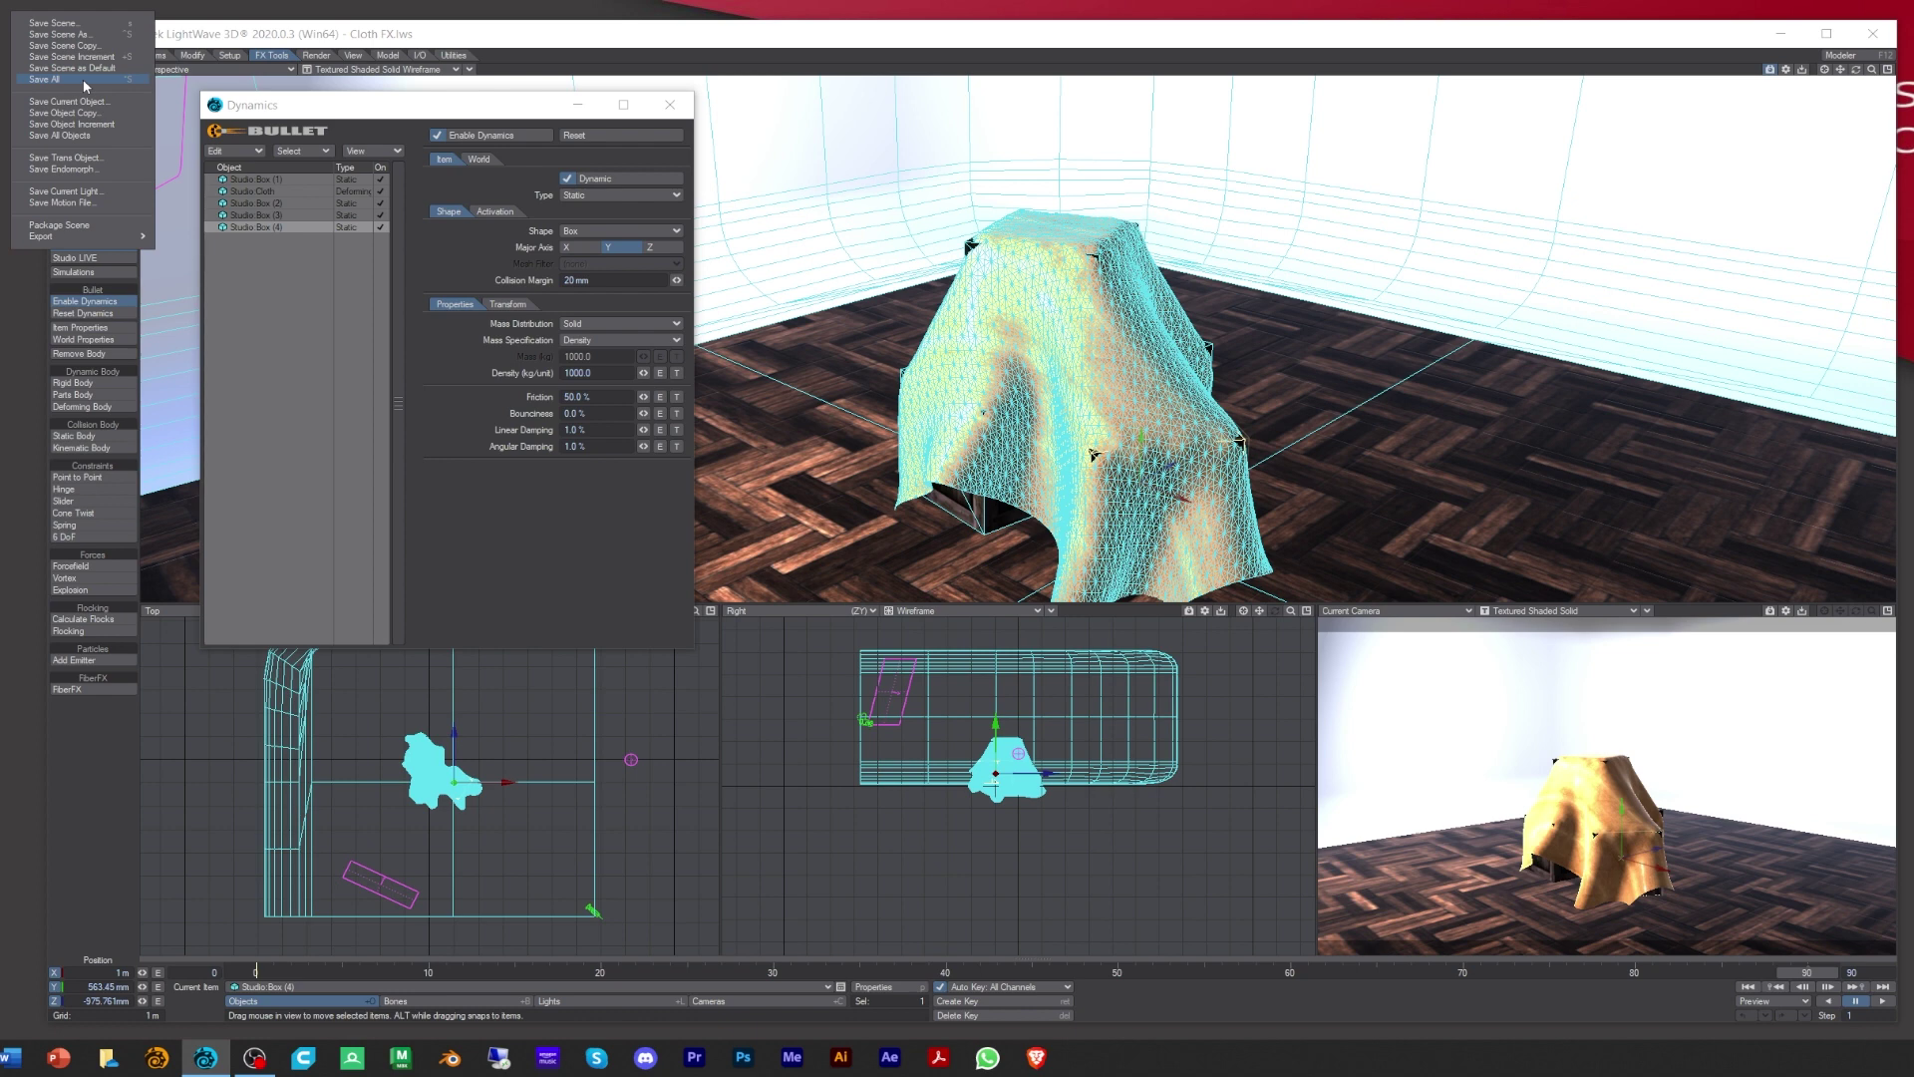
click(57, 158)
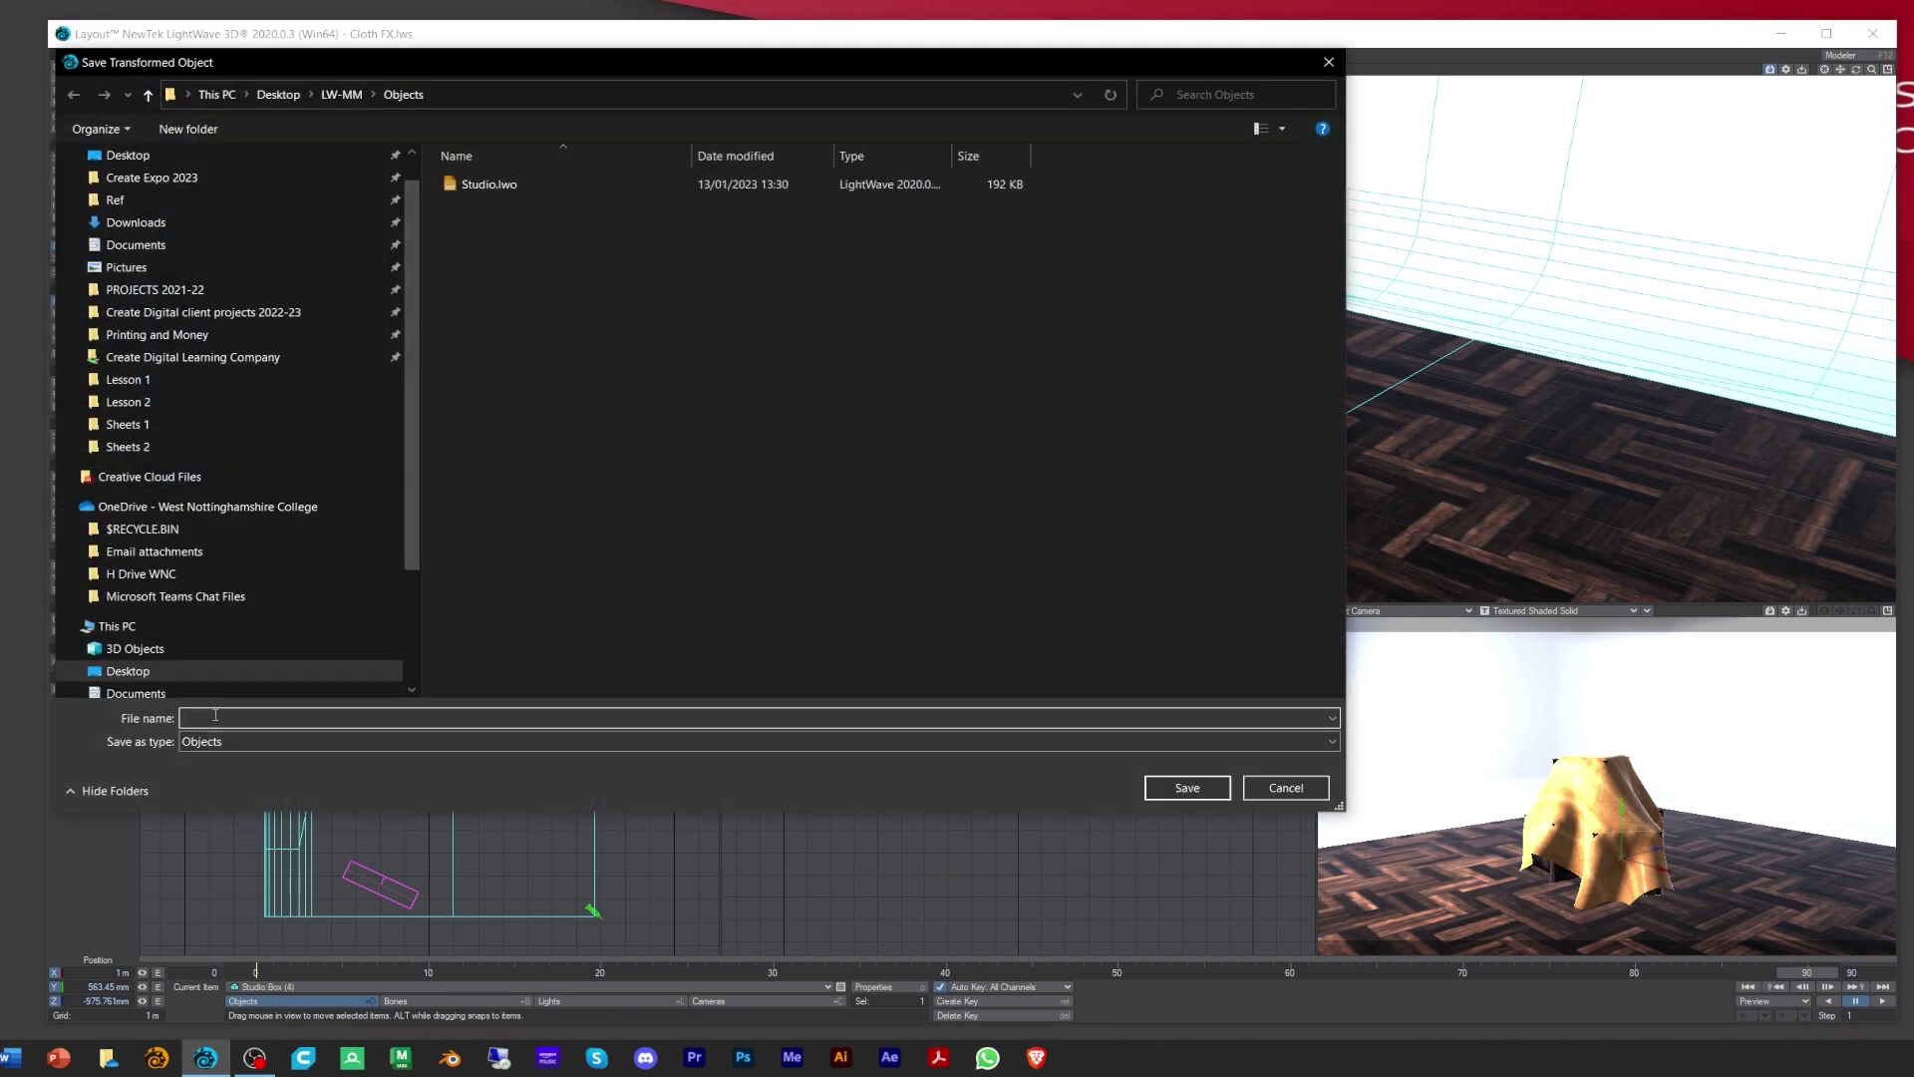
text(Cloth Trans)
click(1181, 786)
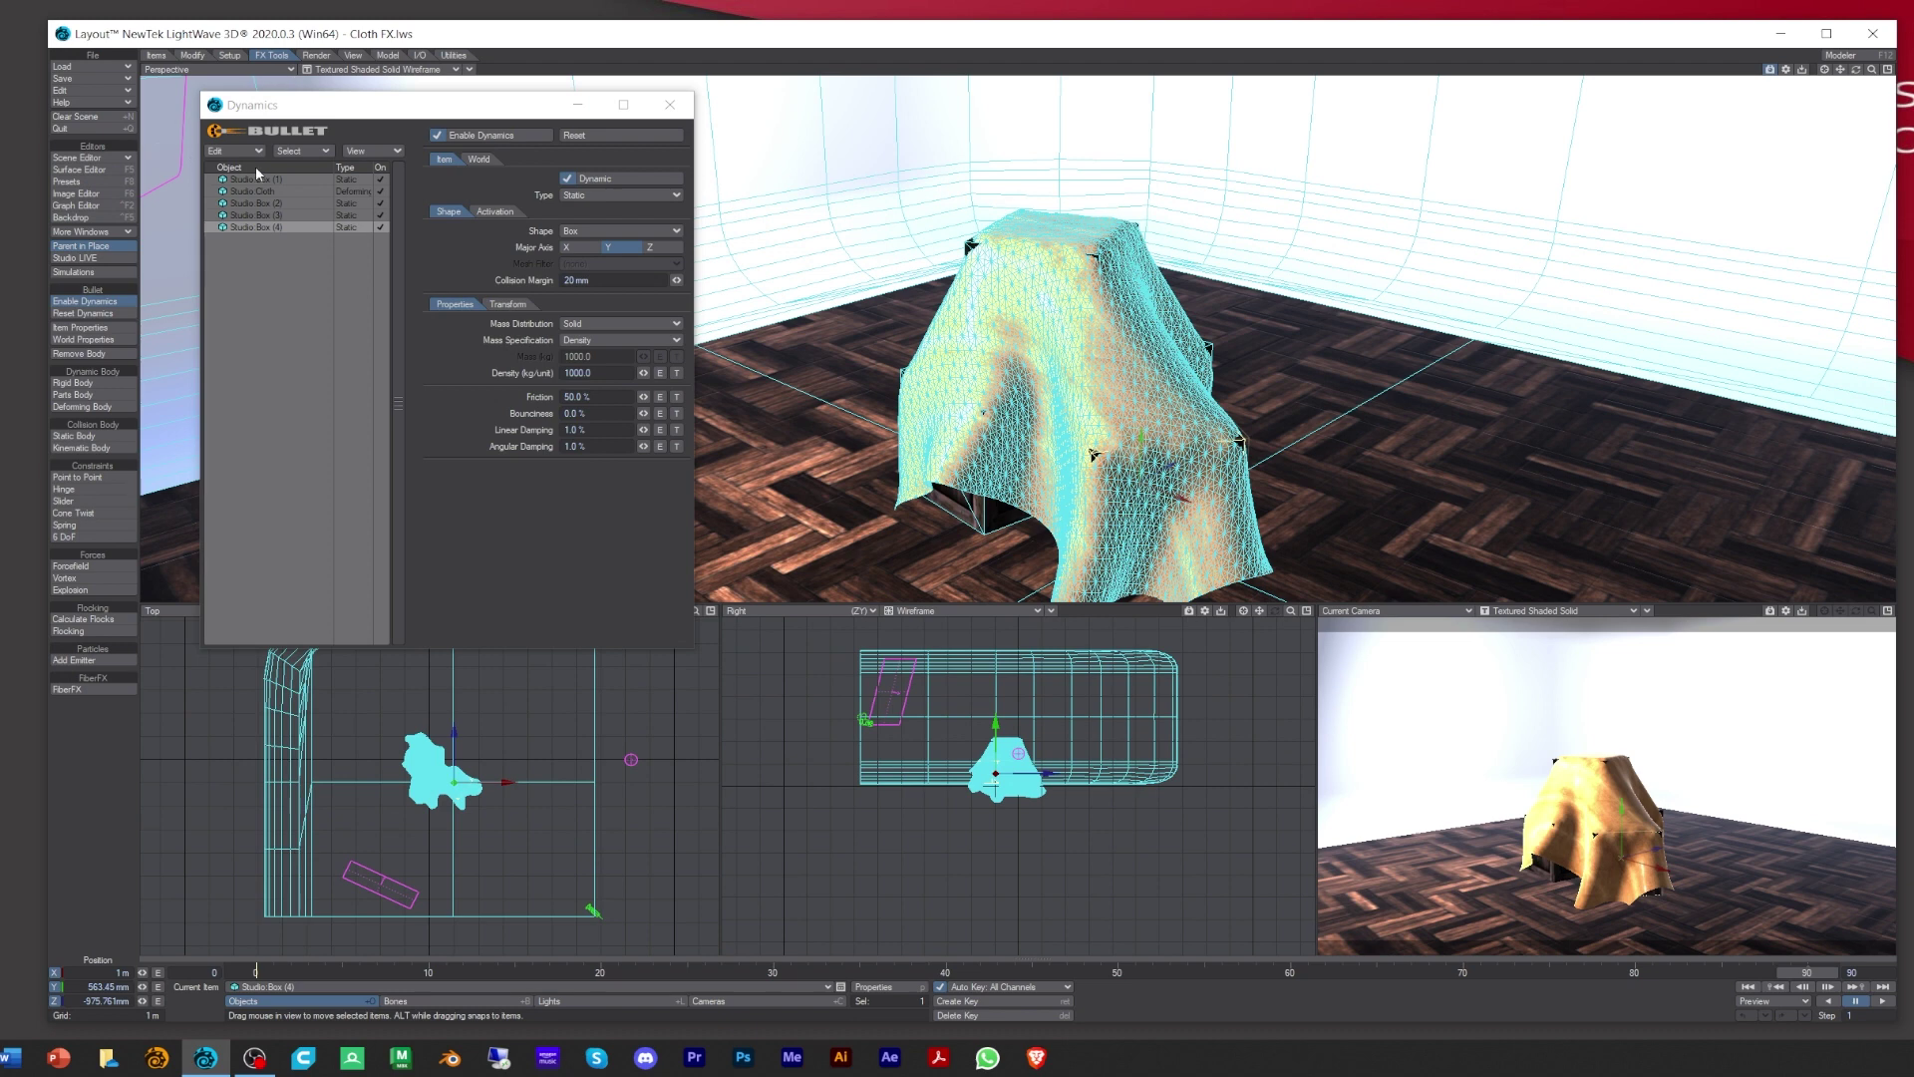
Step: Turn off Enable Dynamics so the cloth resets flat, and close the Dynamics panel
click(439, 140)
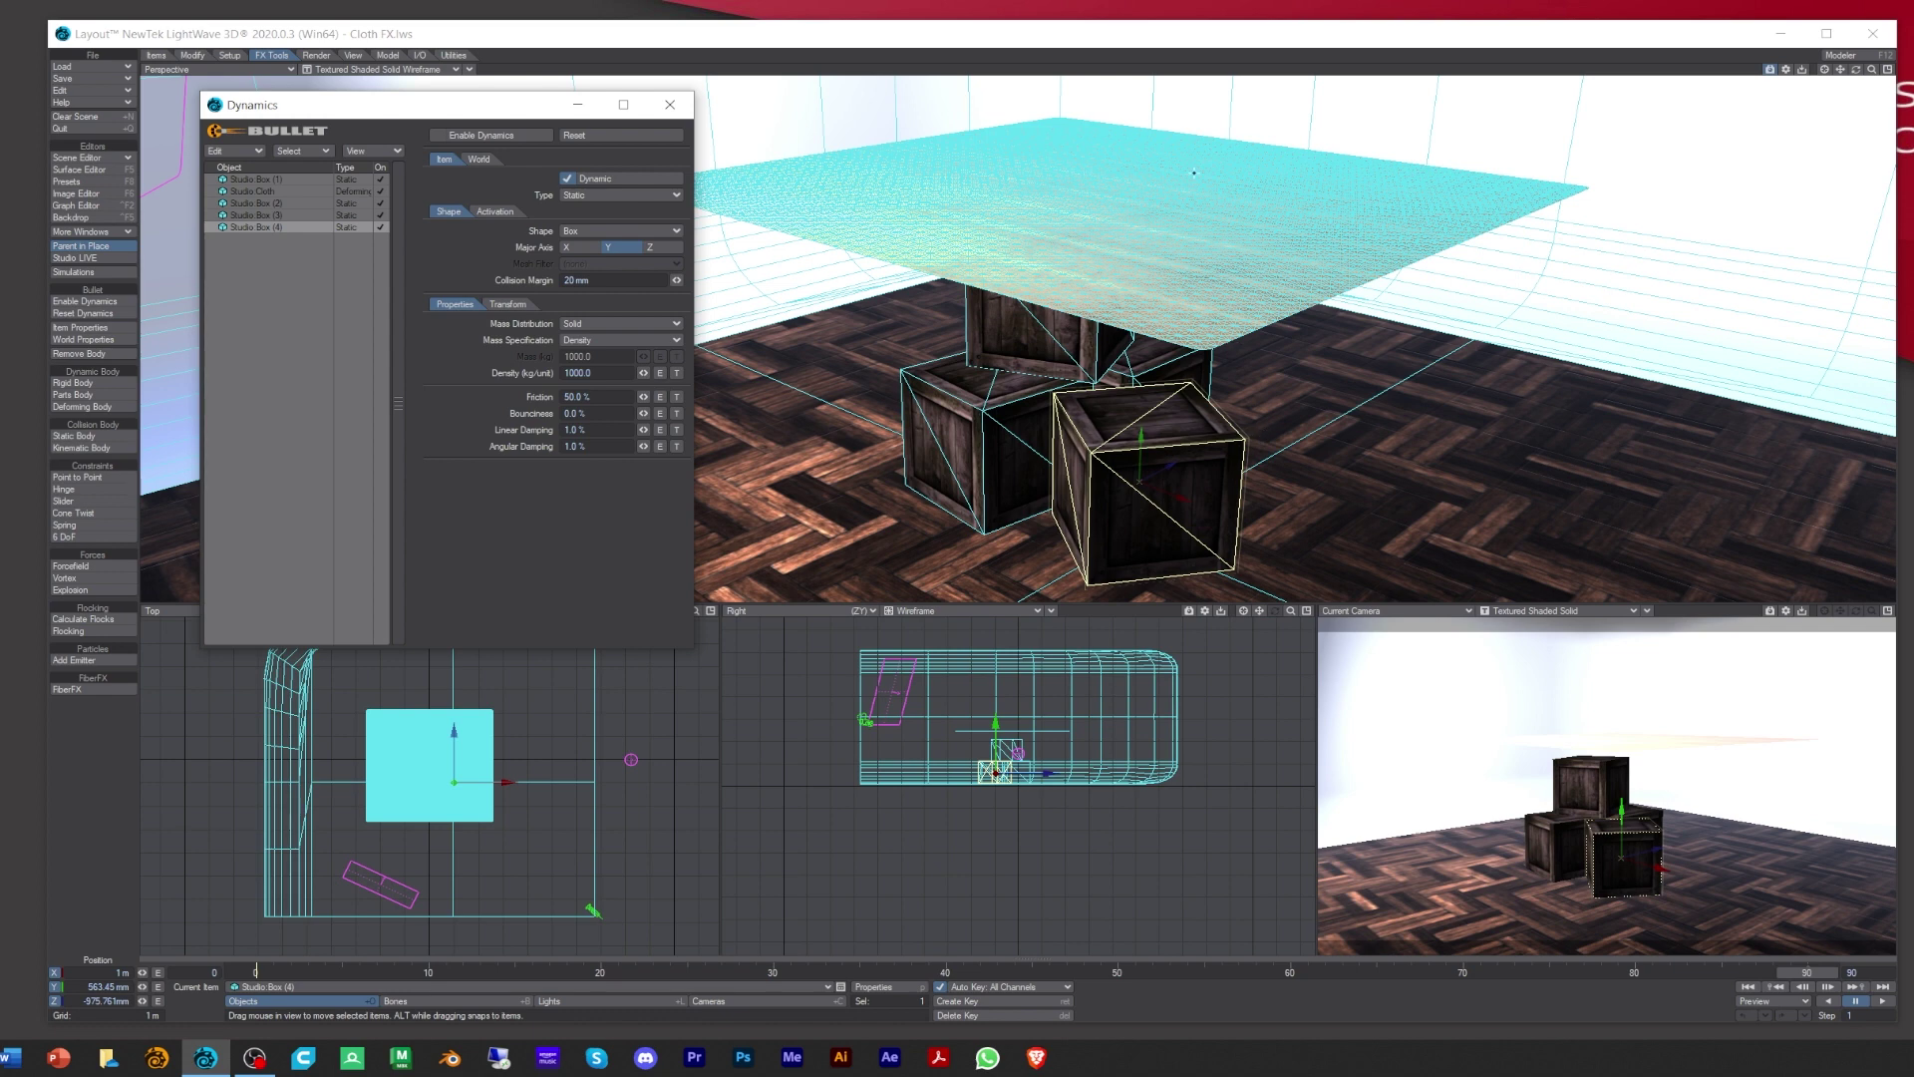
click(670, 105)
click(439, 726)
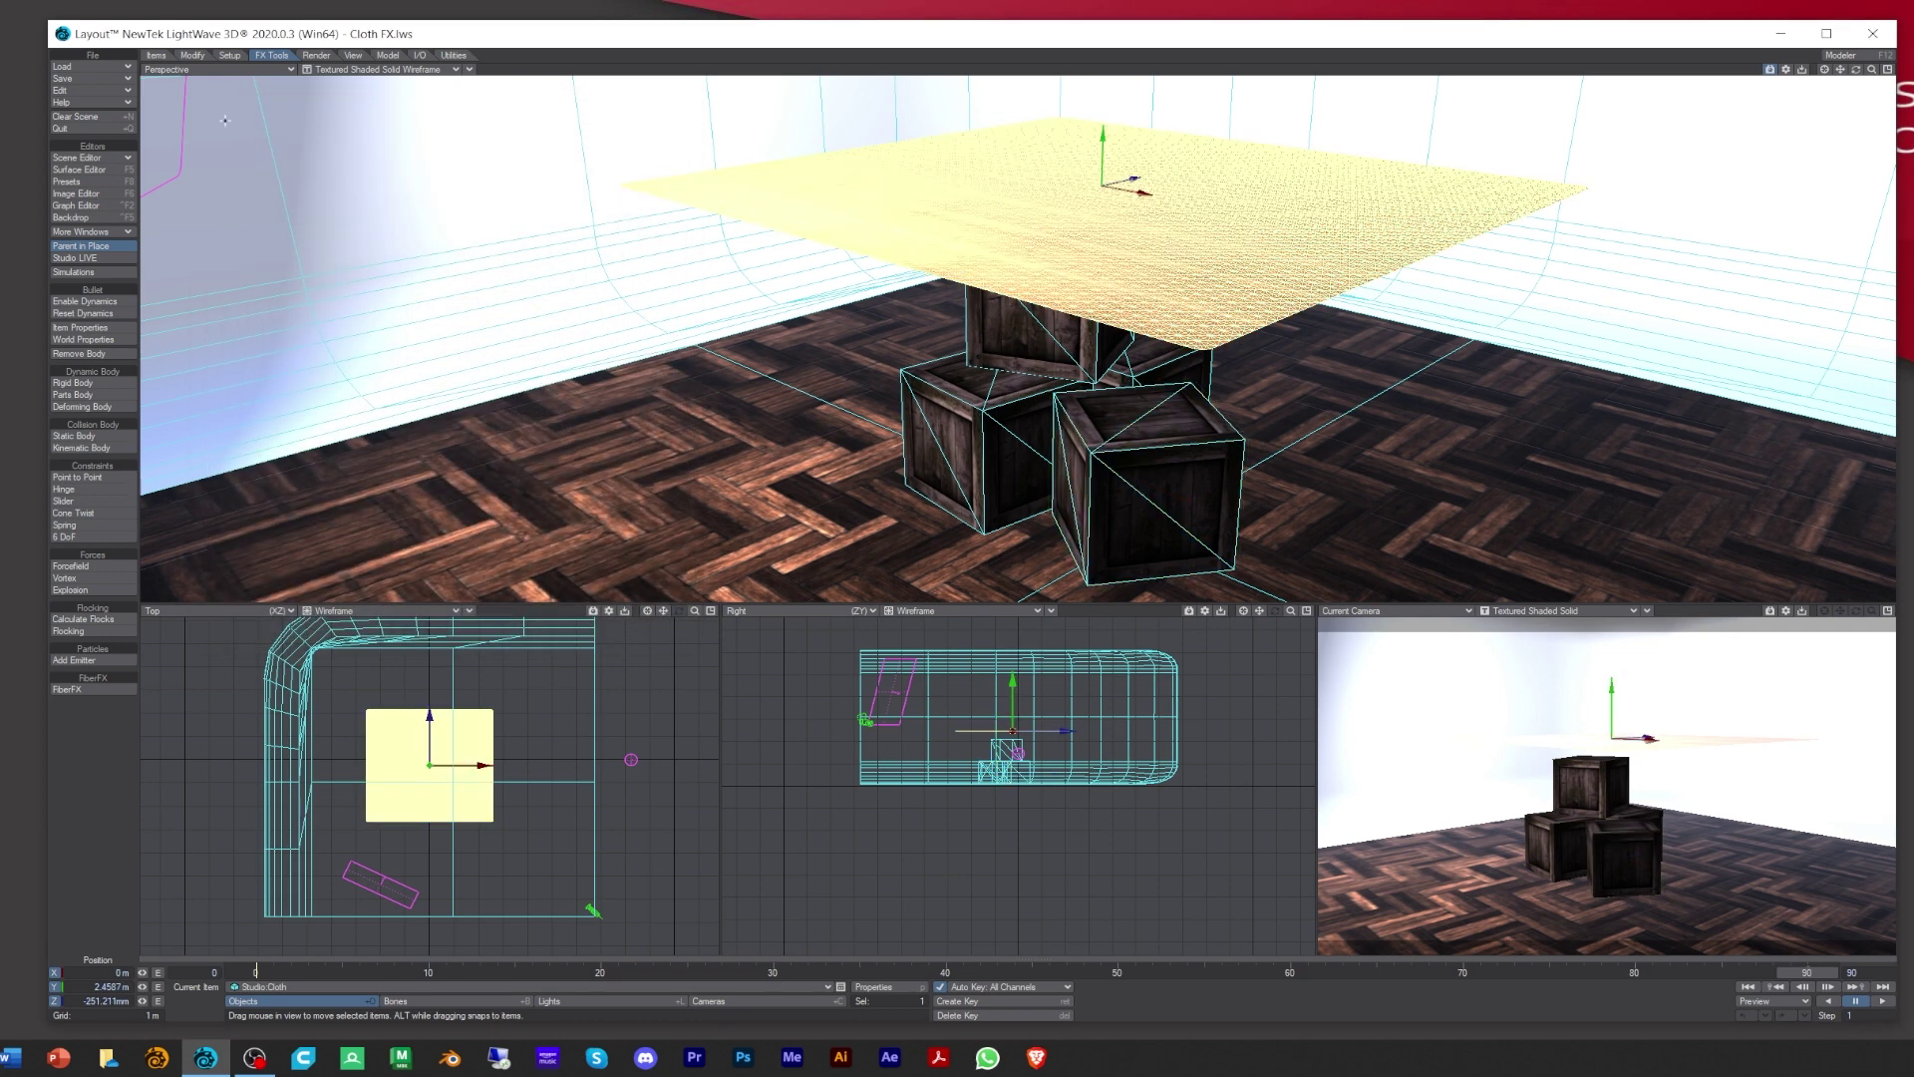
Step: Set Studio Cloth to Hidden in the Scene Editor, then switch over to Modeler
click(76, 157)
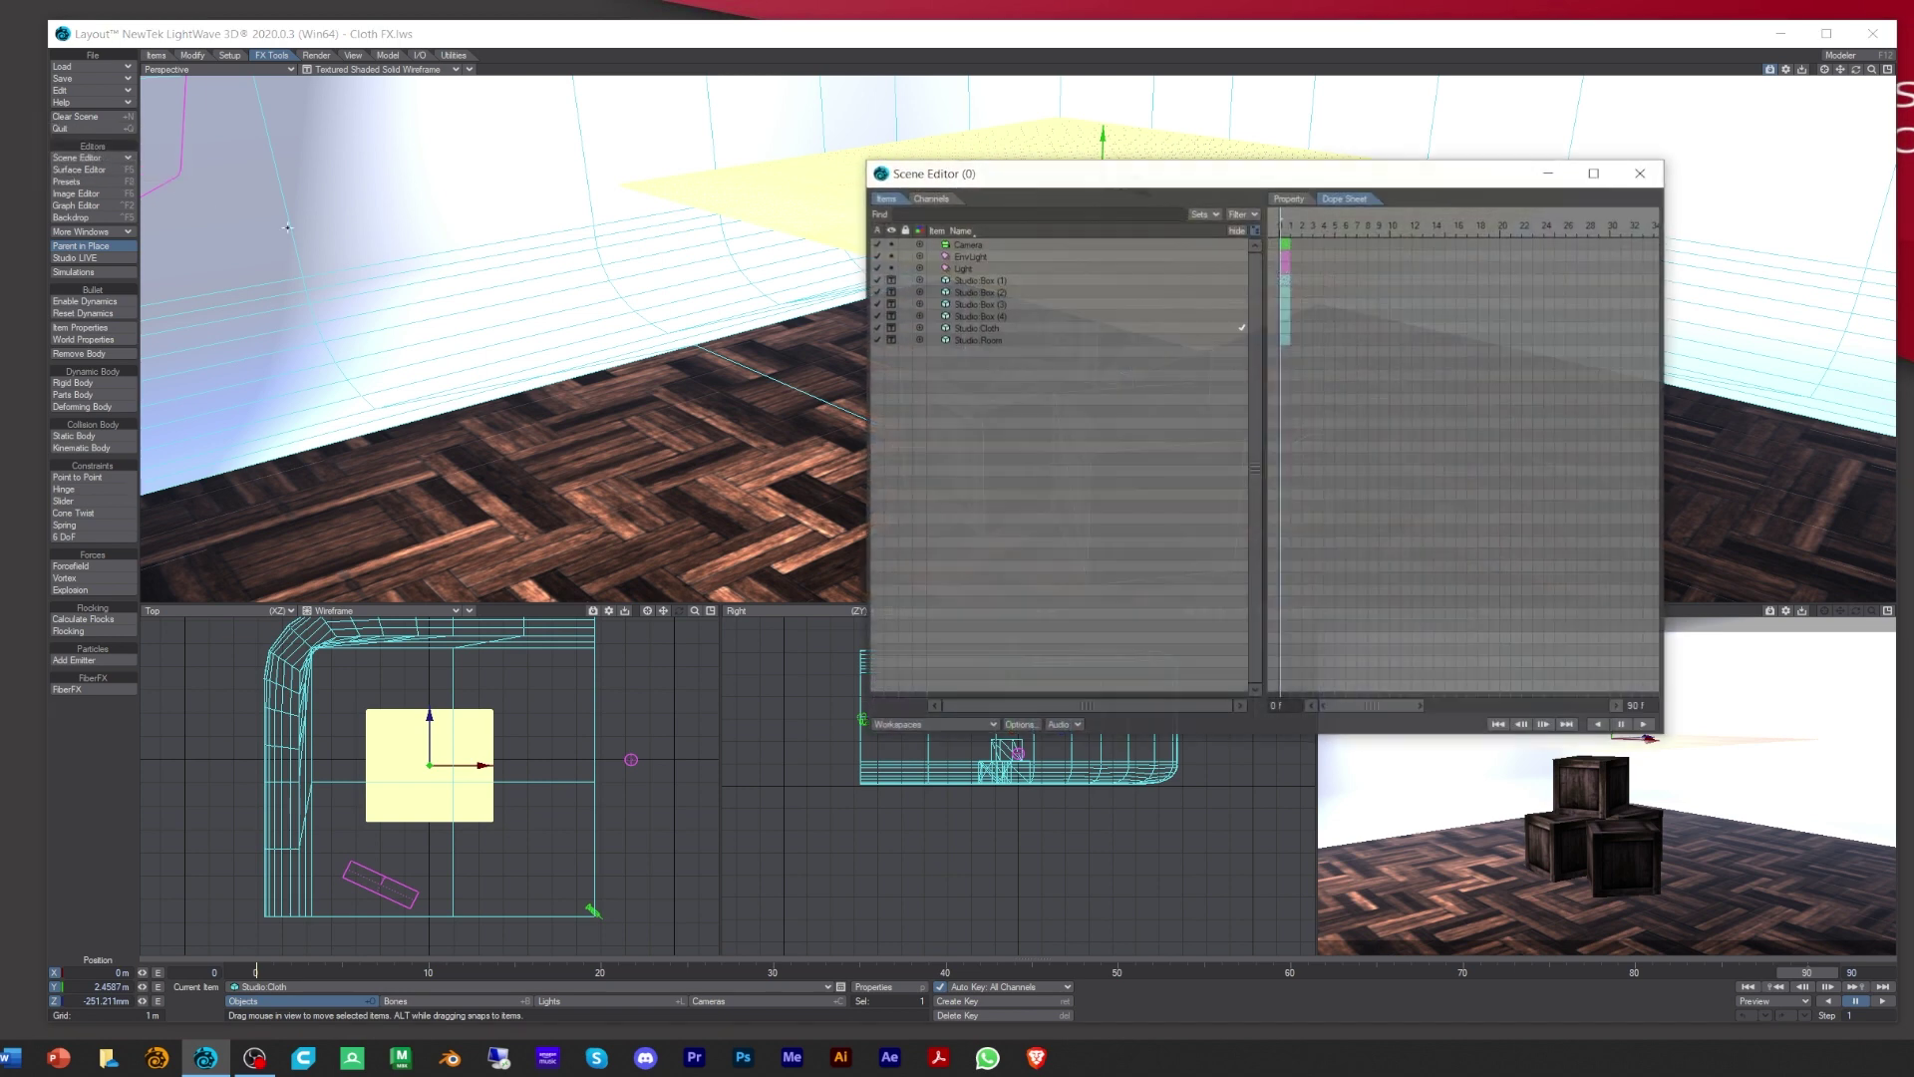
click(979, 329)
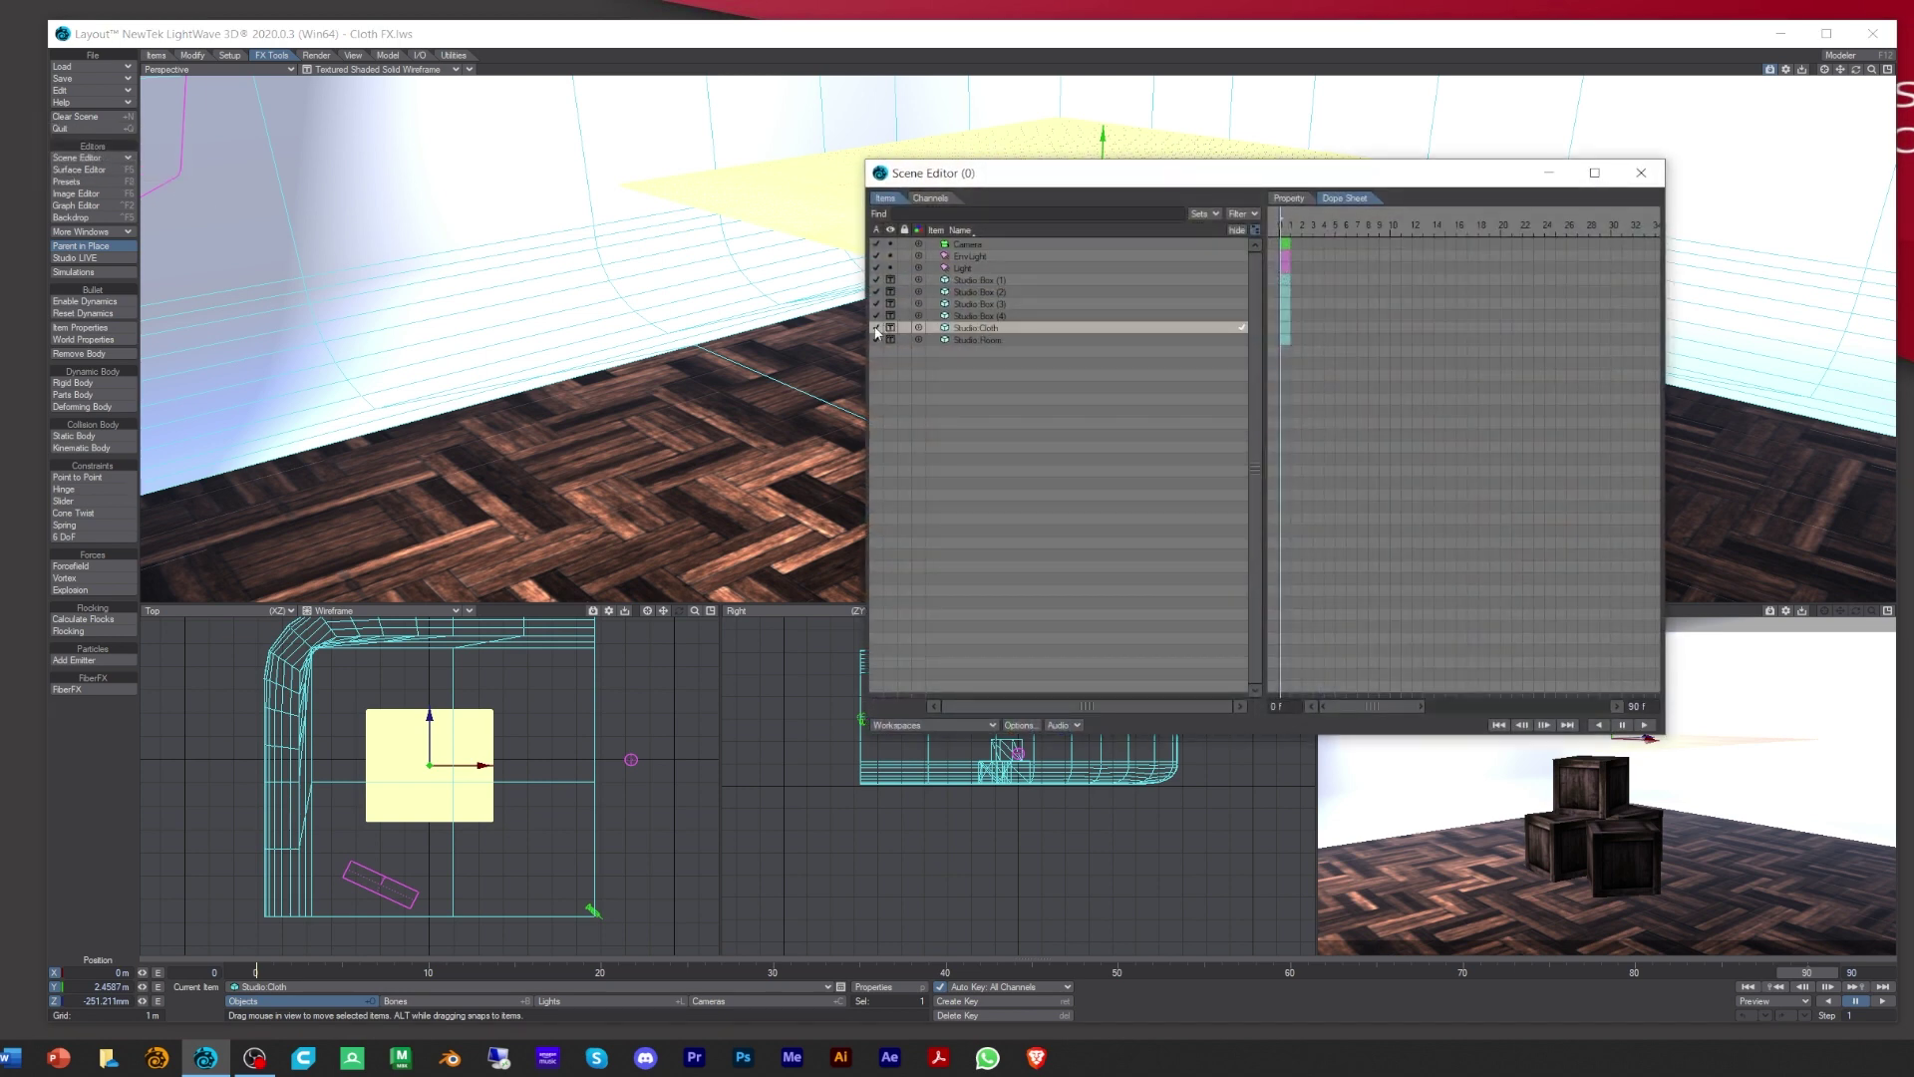
click(889, 329)
click(897, 340)
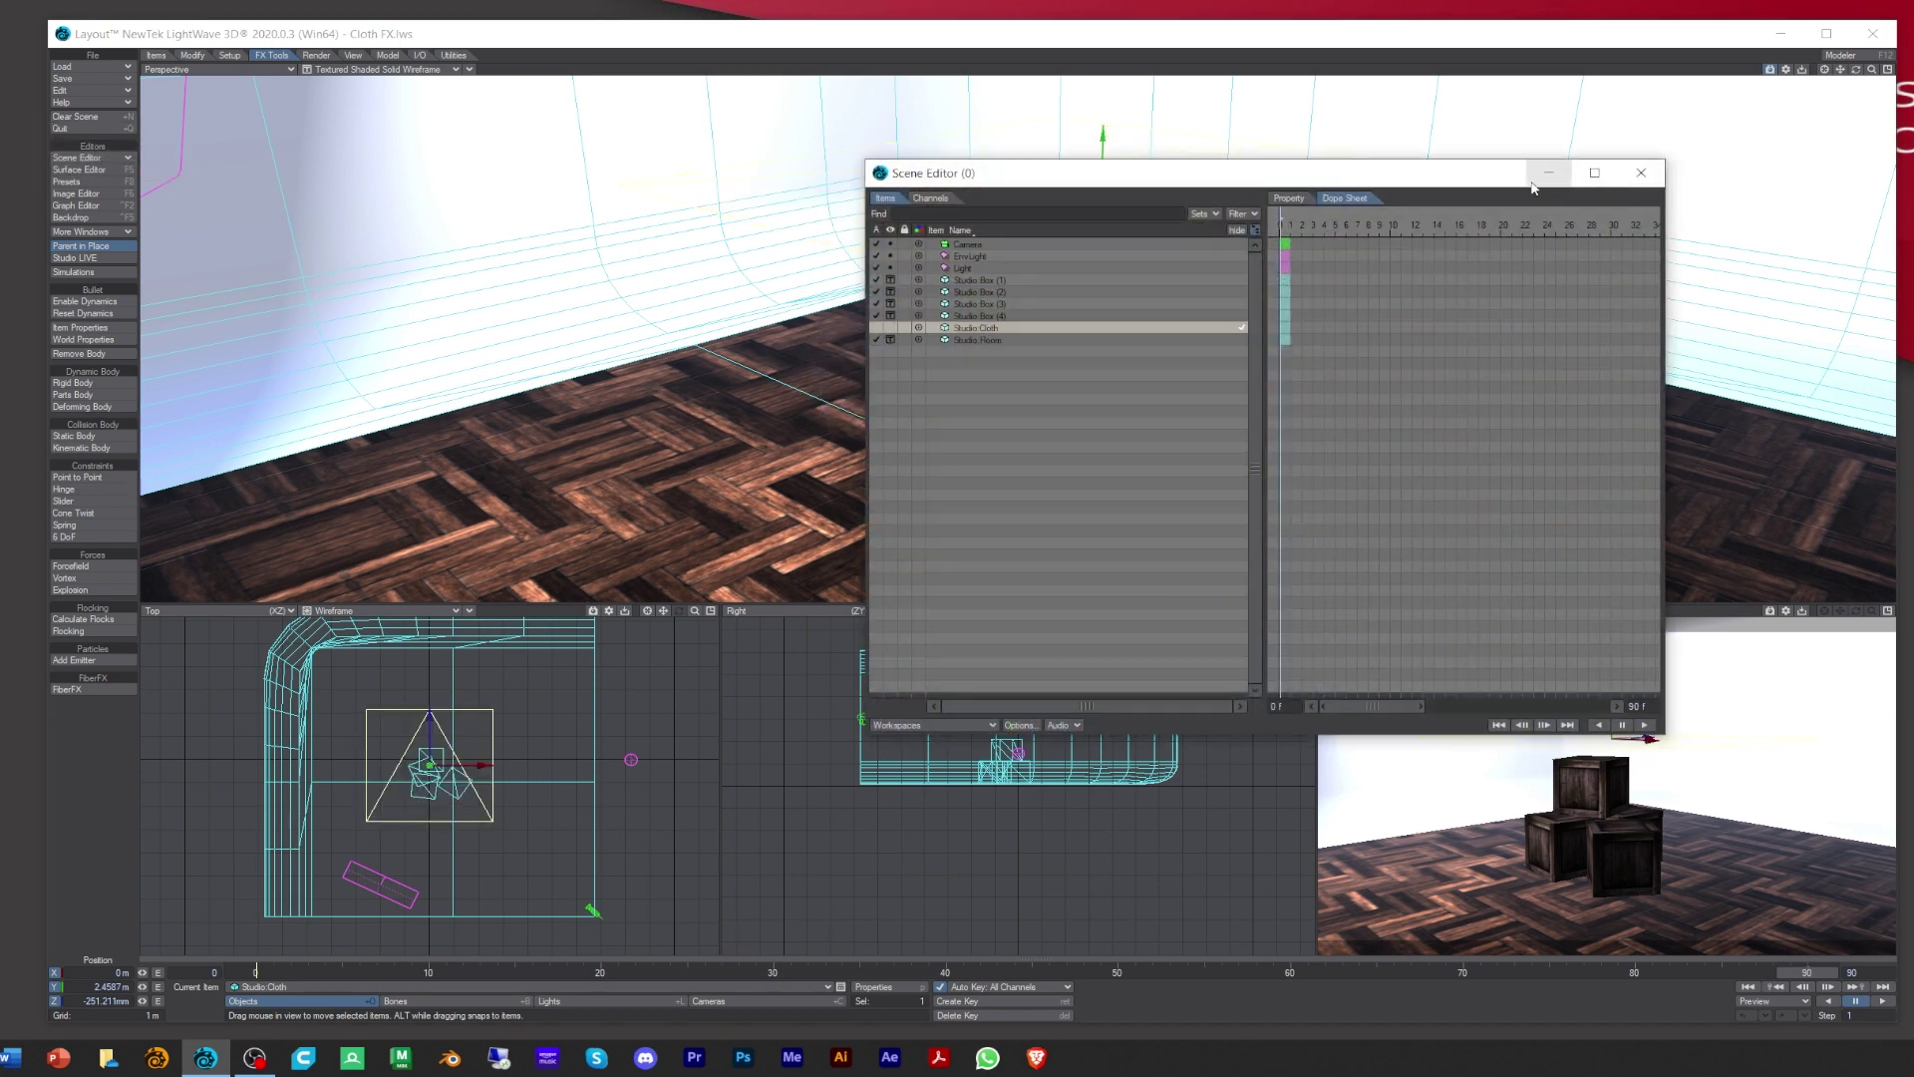
click(1641, 172)
click(1182, 439)
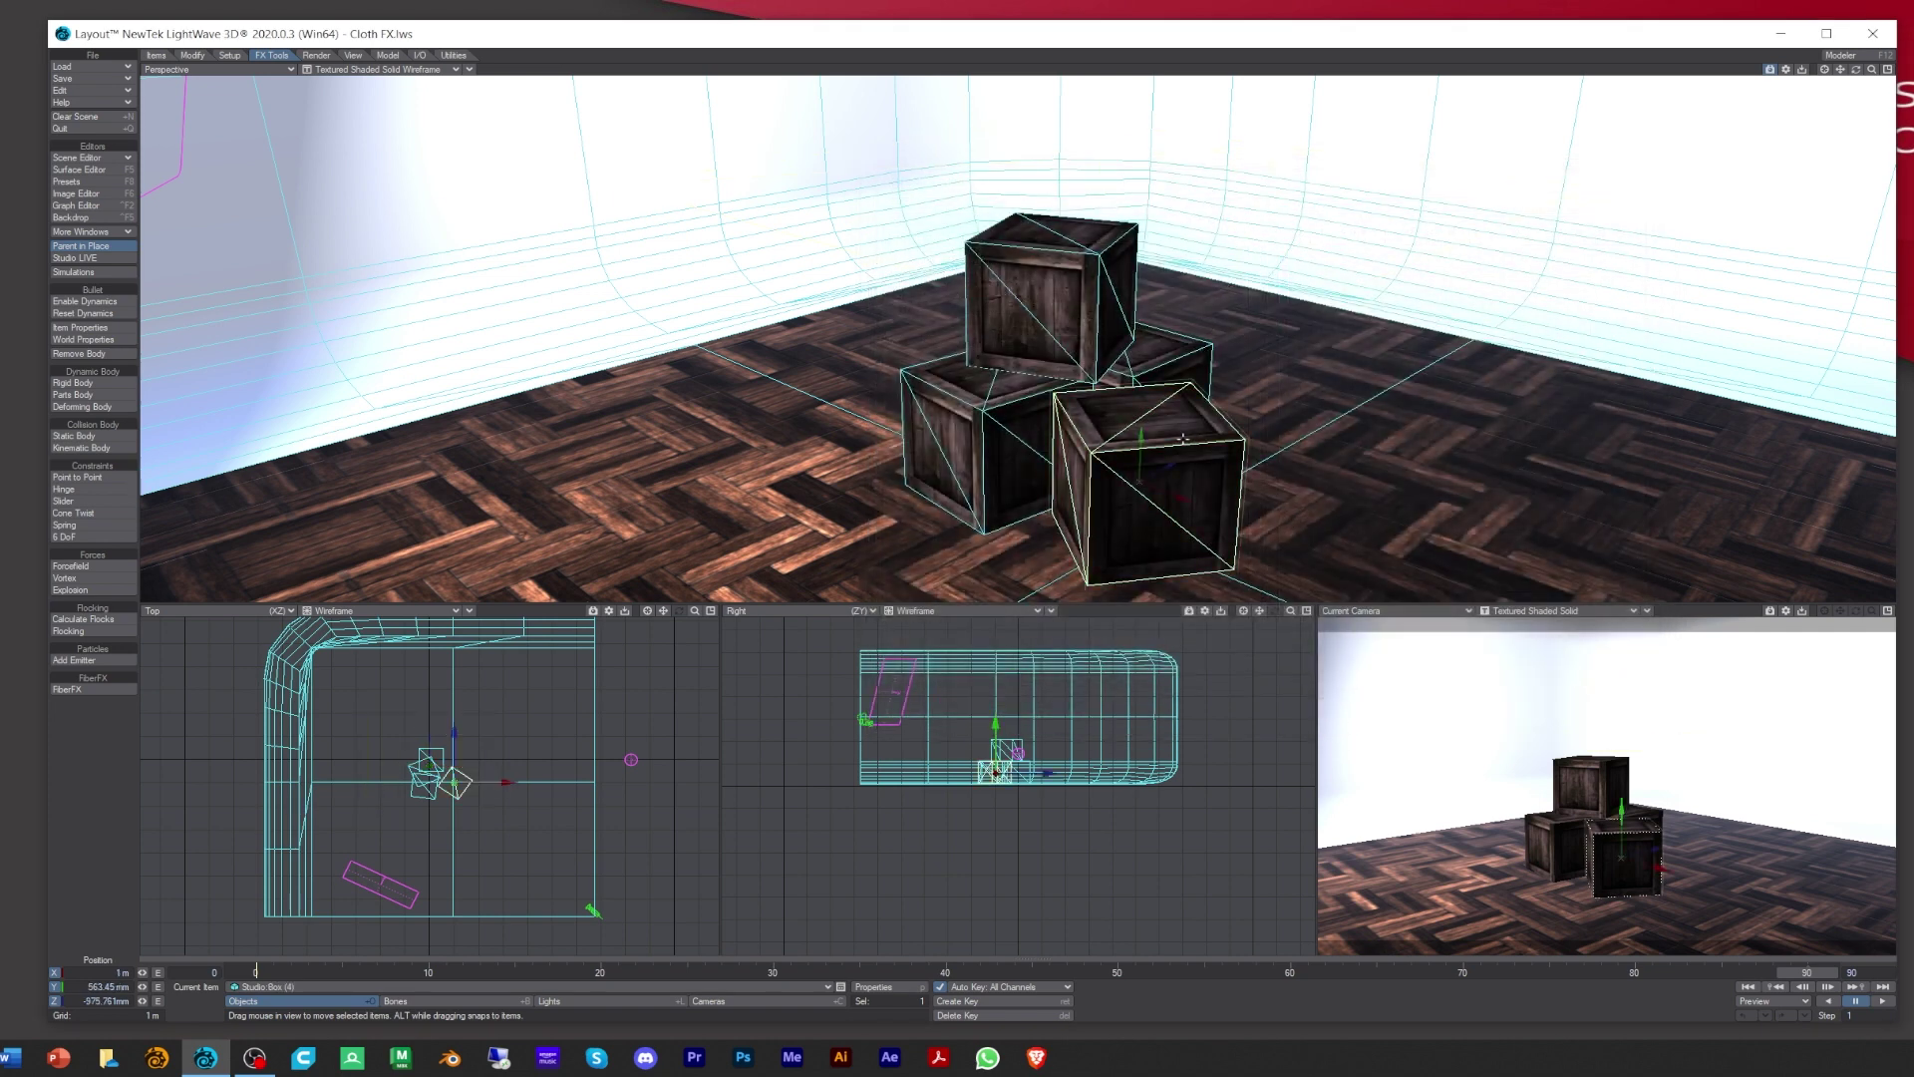
click(1839, 56)
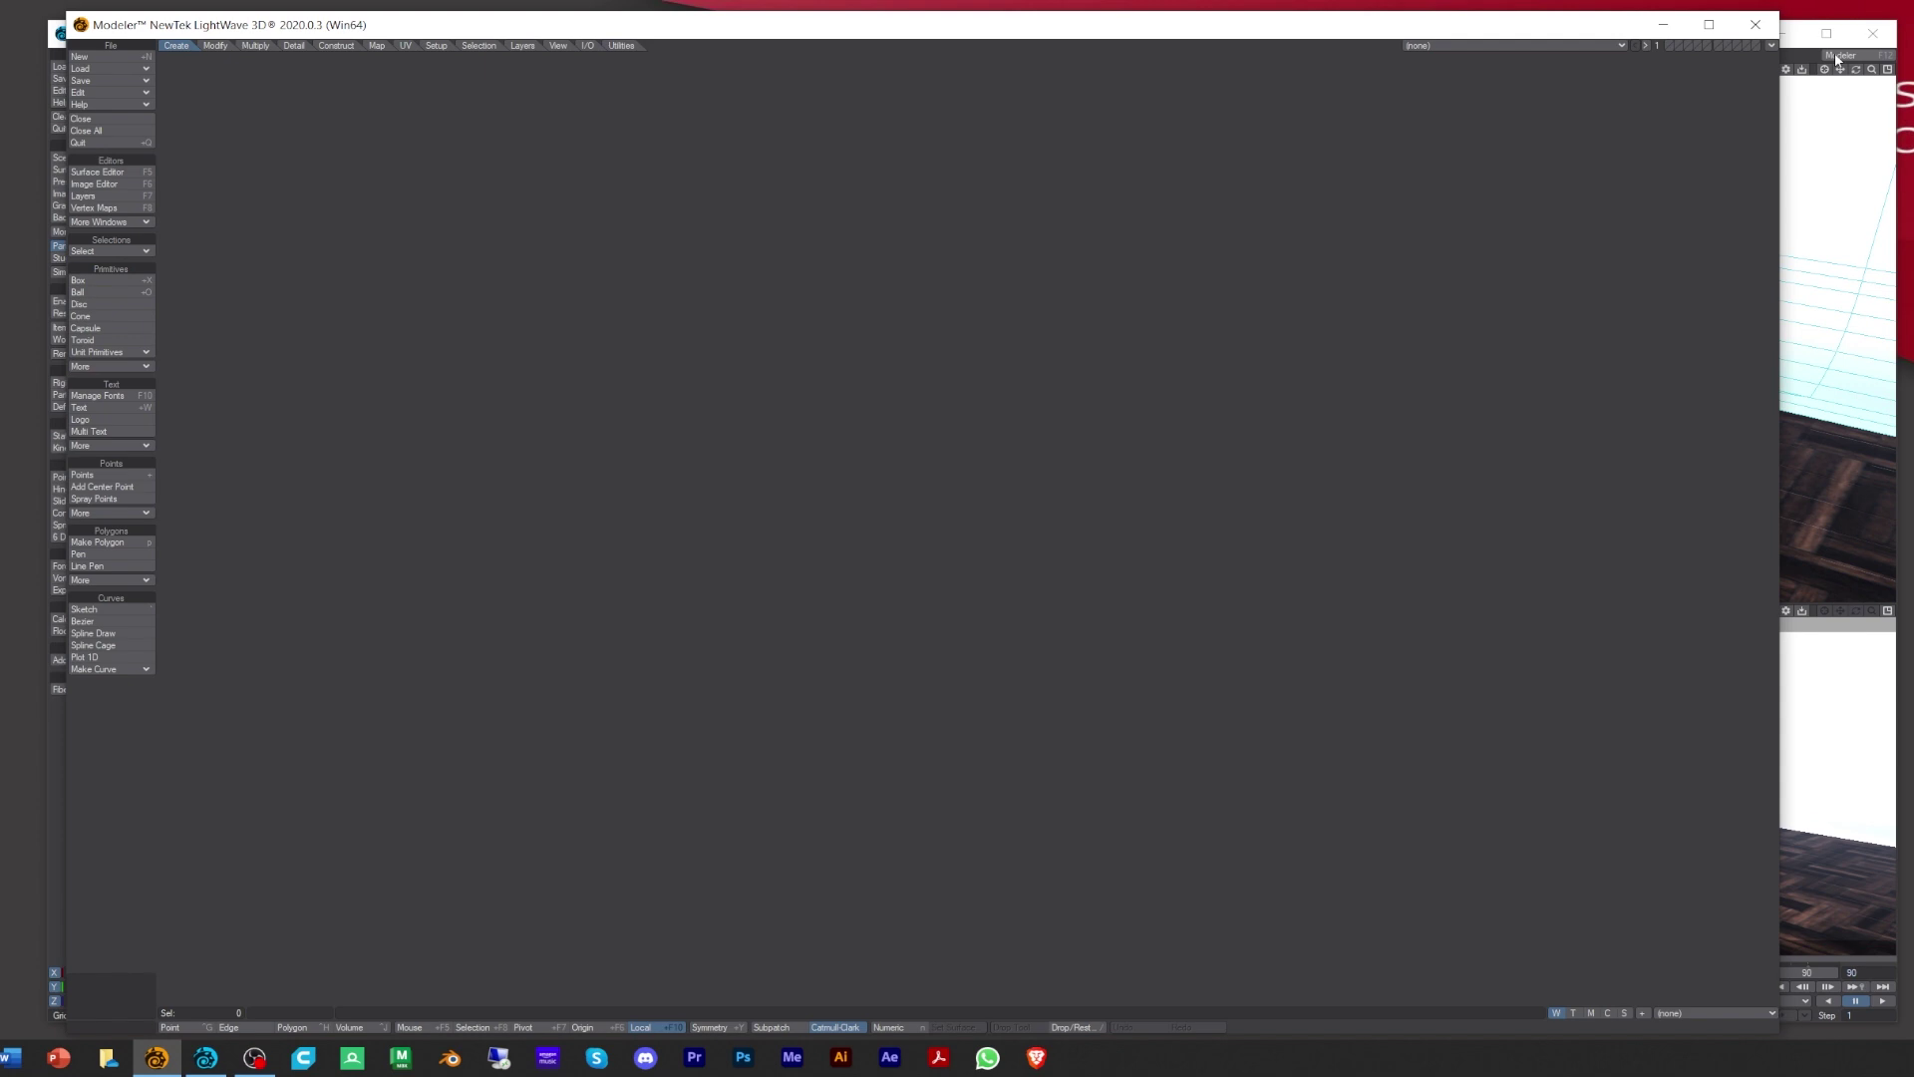
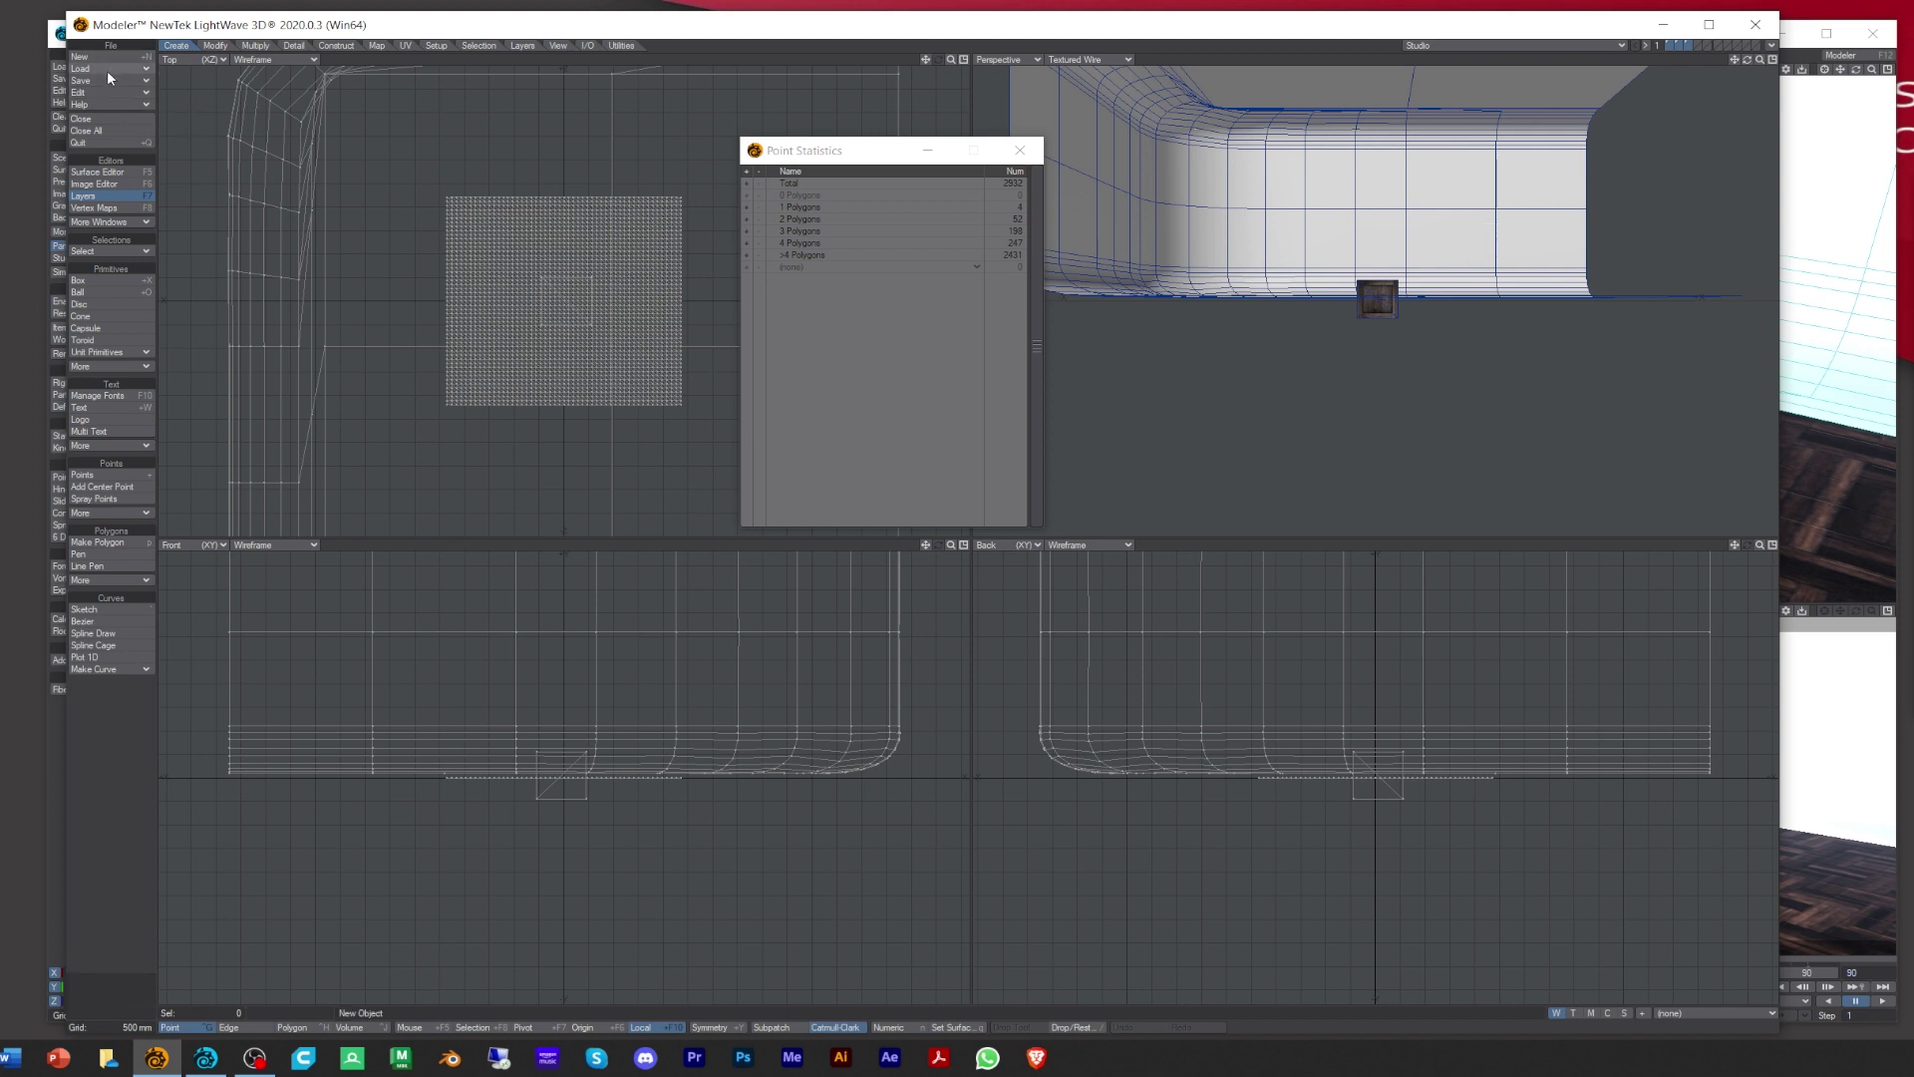
Step: Load Cloth Trans.lwo in Modeler to inspect the crate, then close it and return to Layout
click(106, 71)
click(107, 71)
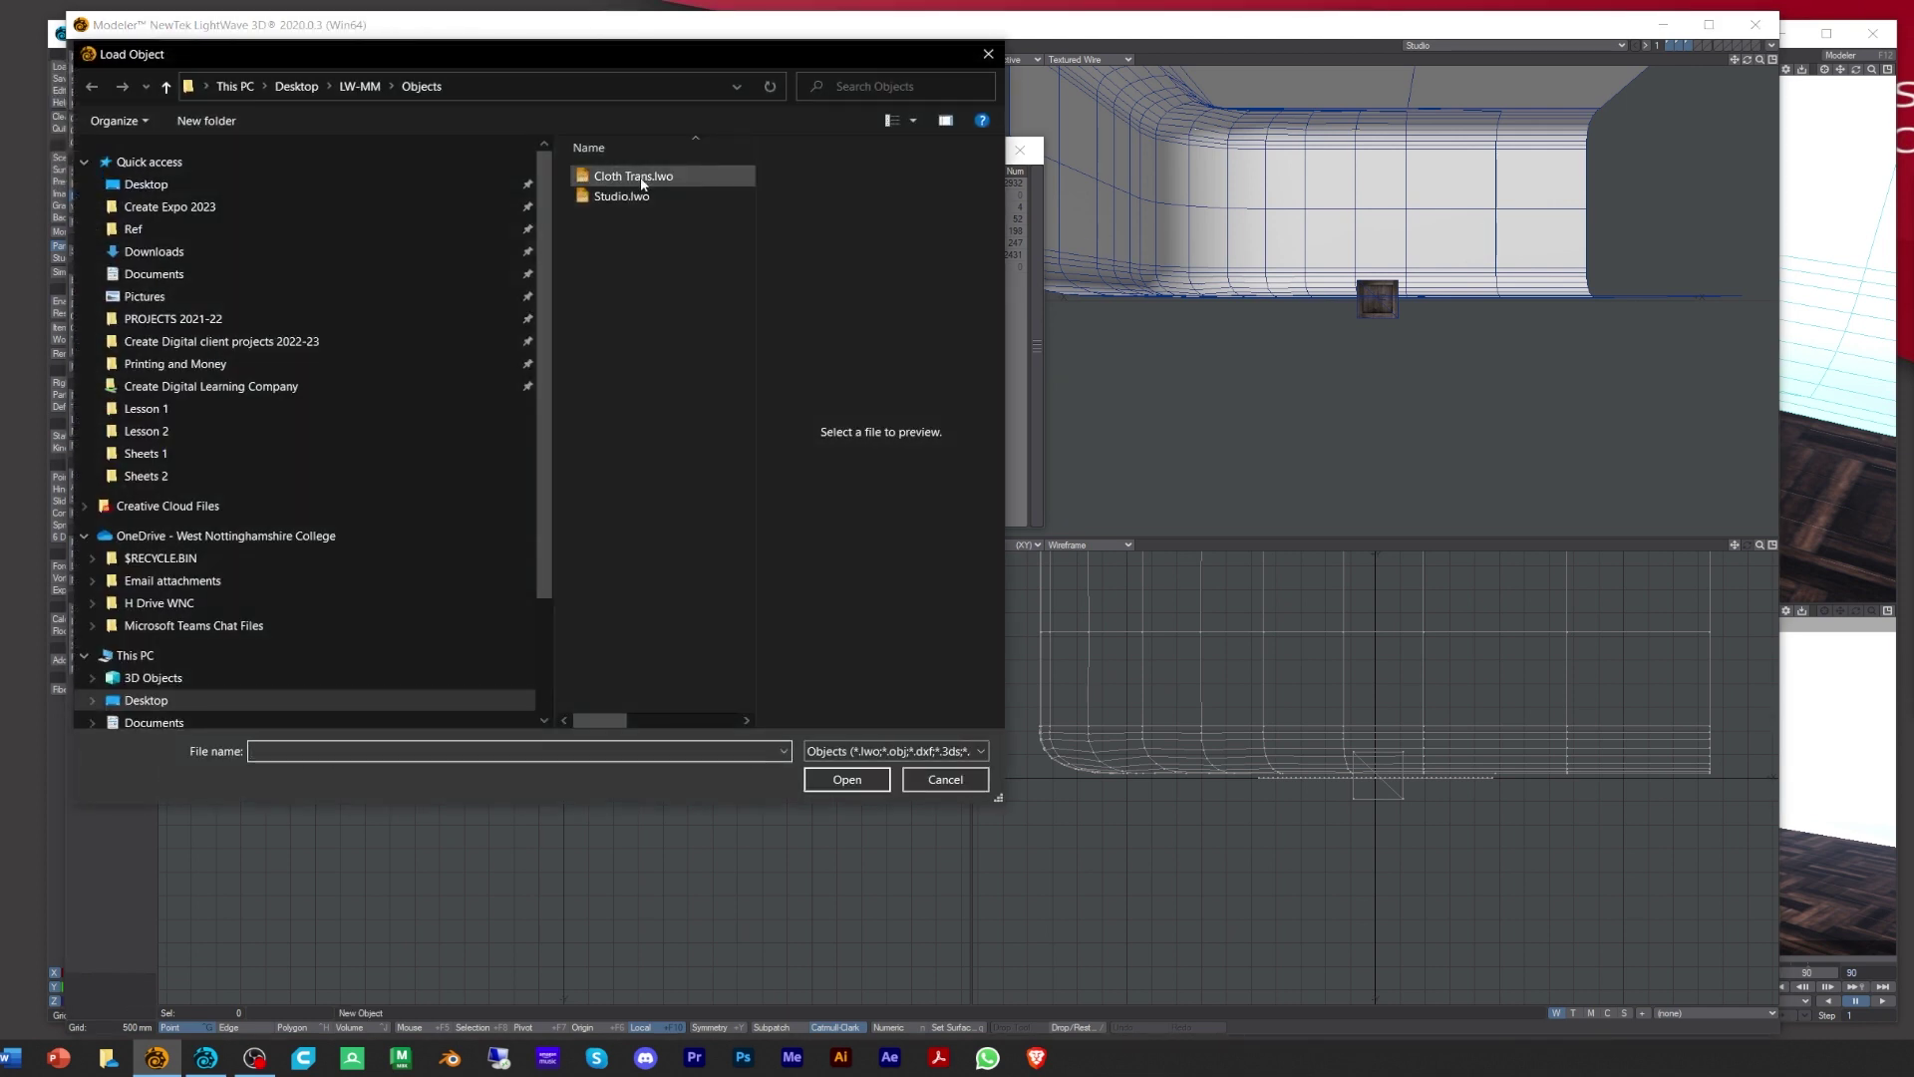
click(633, 176)
click(847, 781)
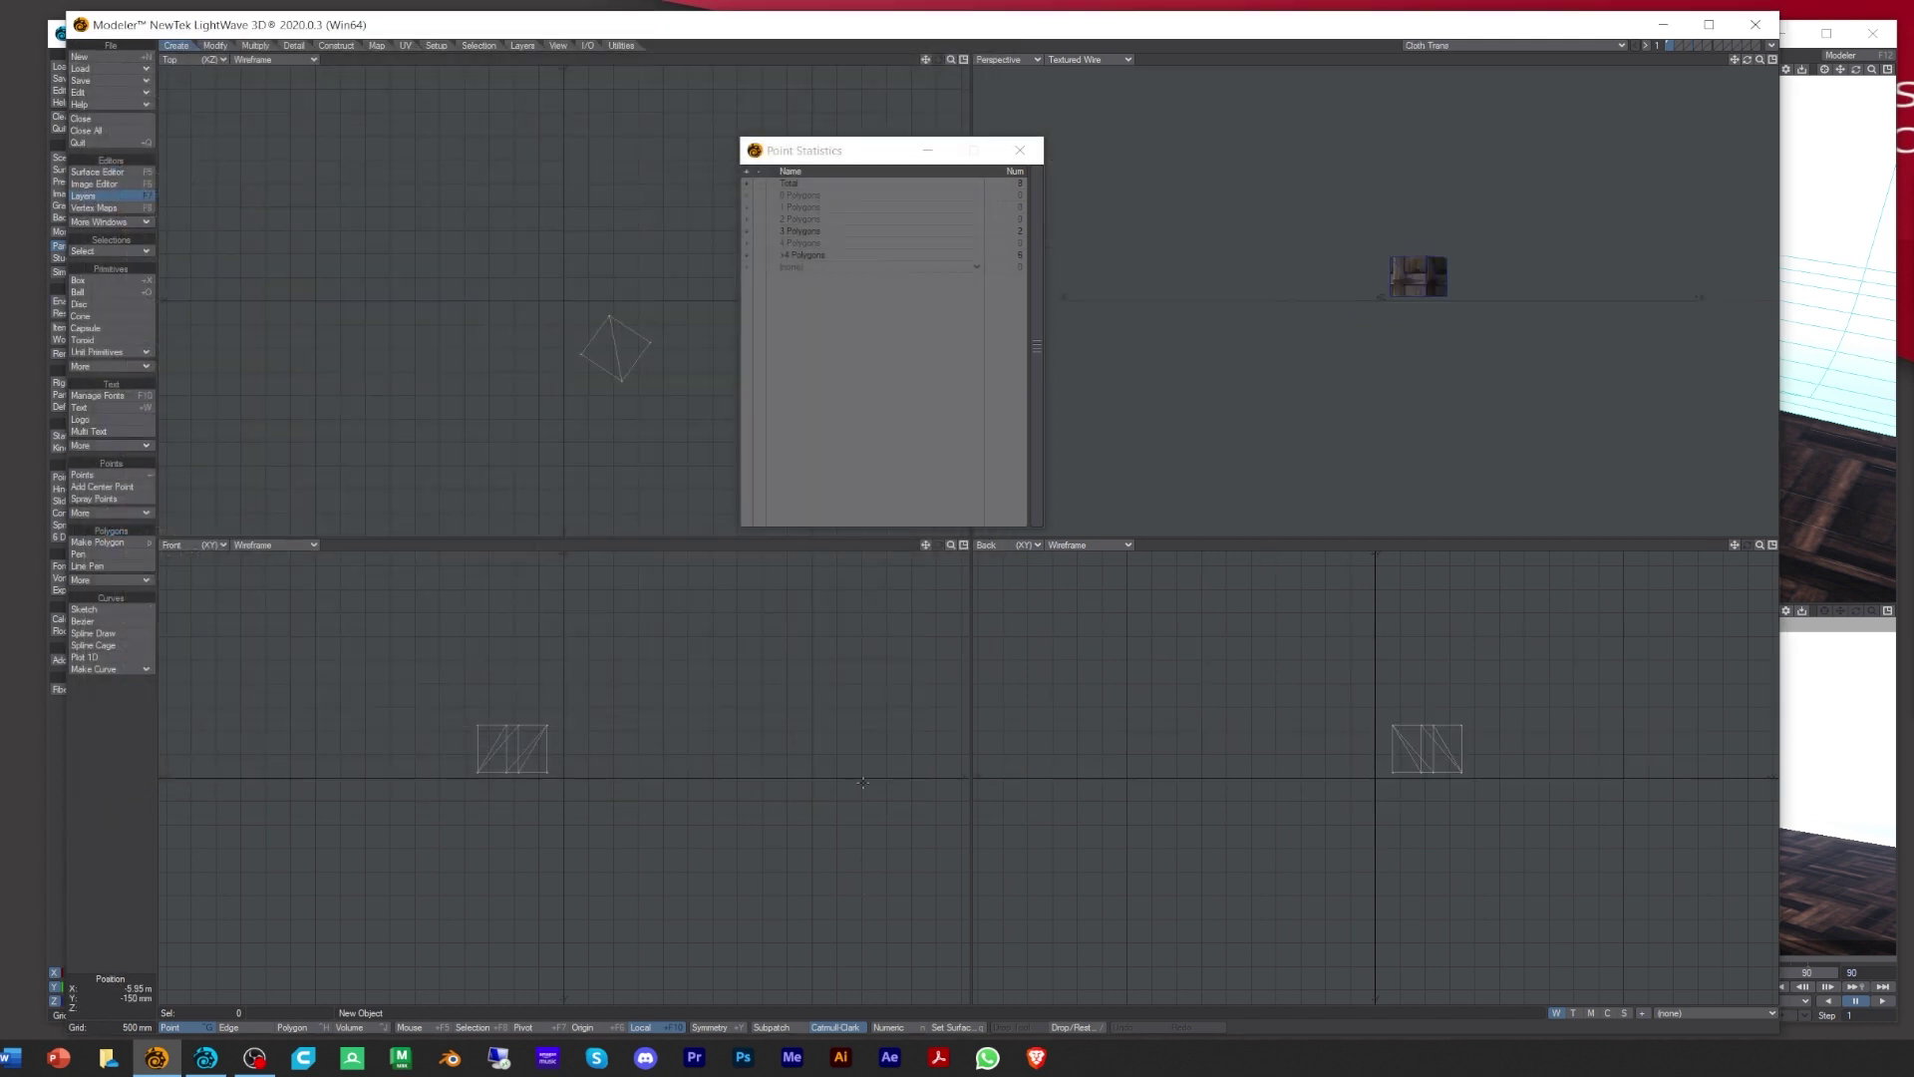
key(a)
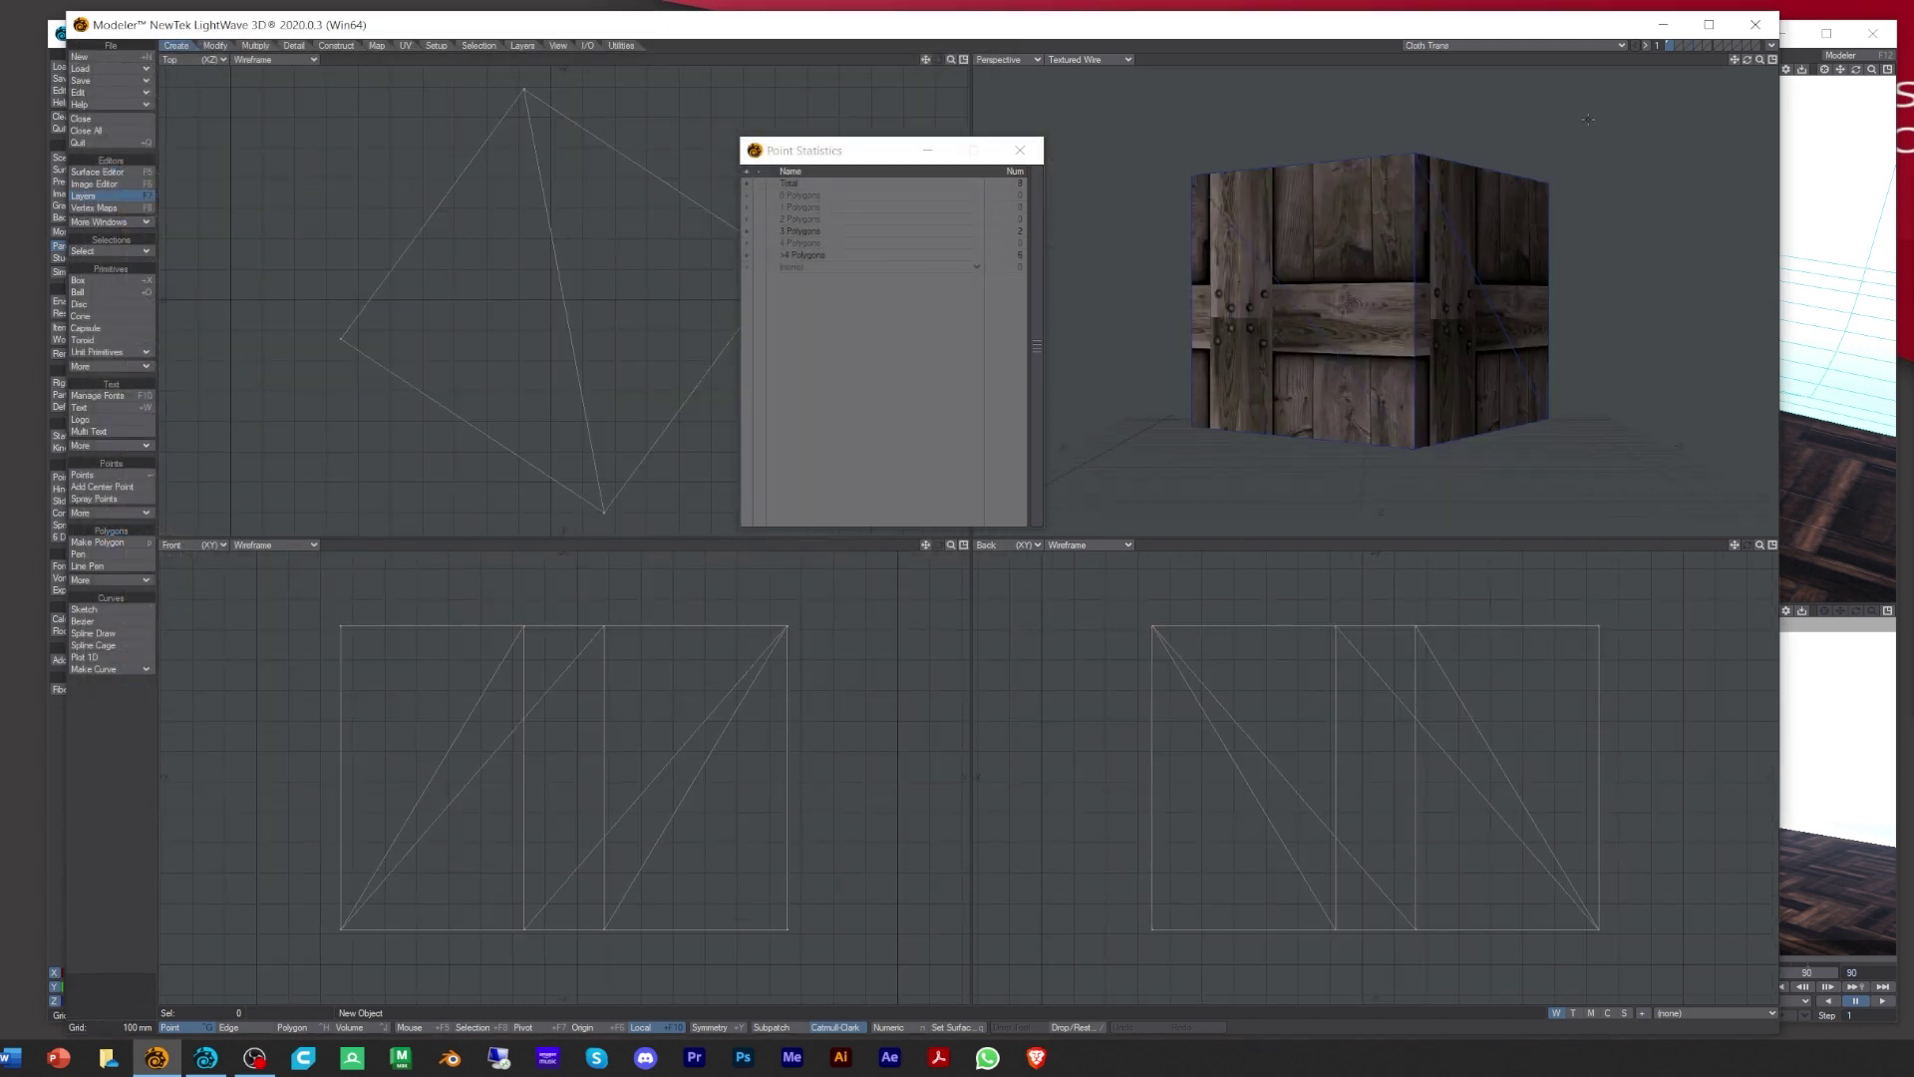
drag(1746, 60, 1744, 115)
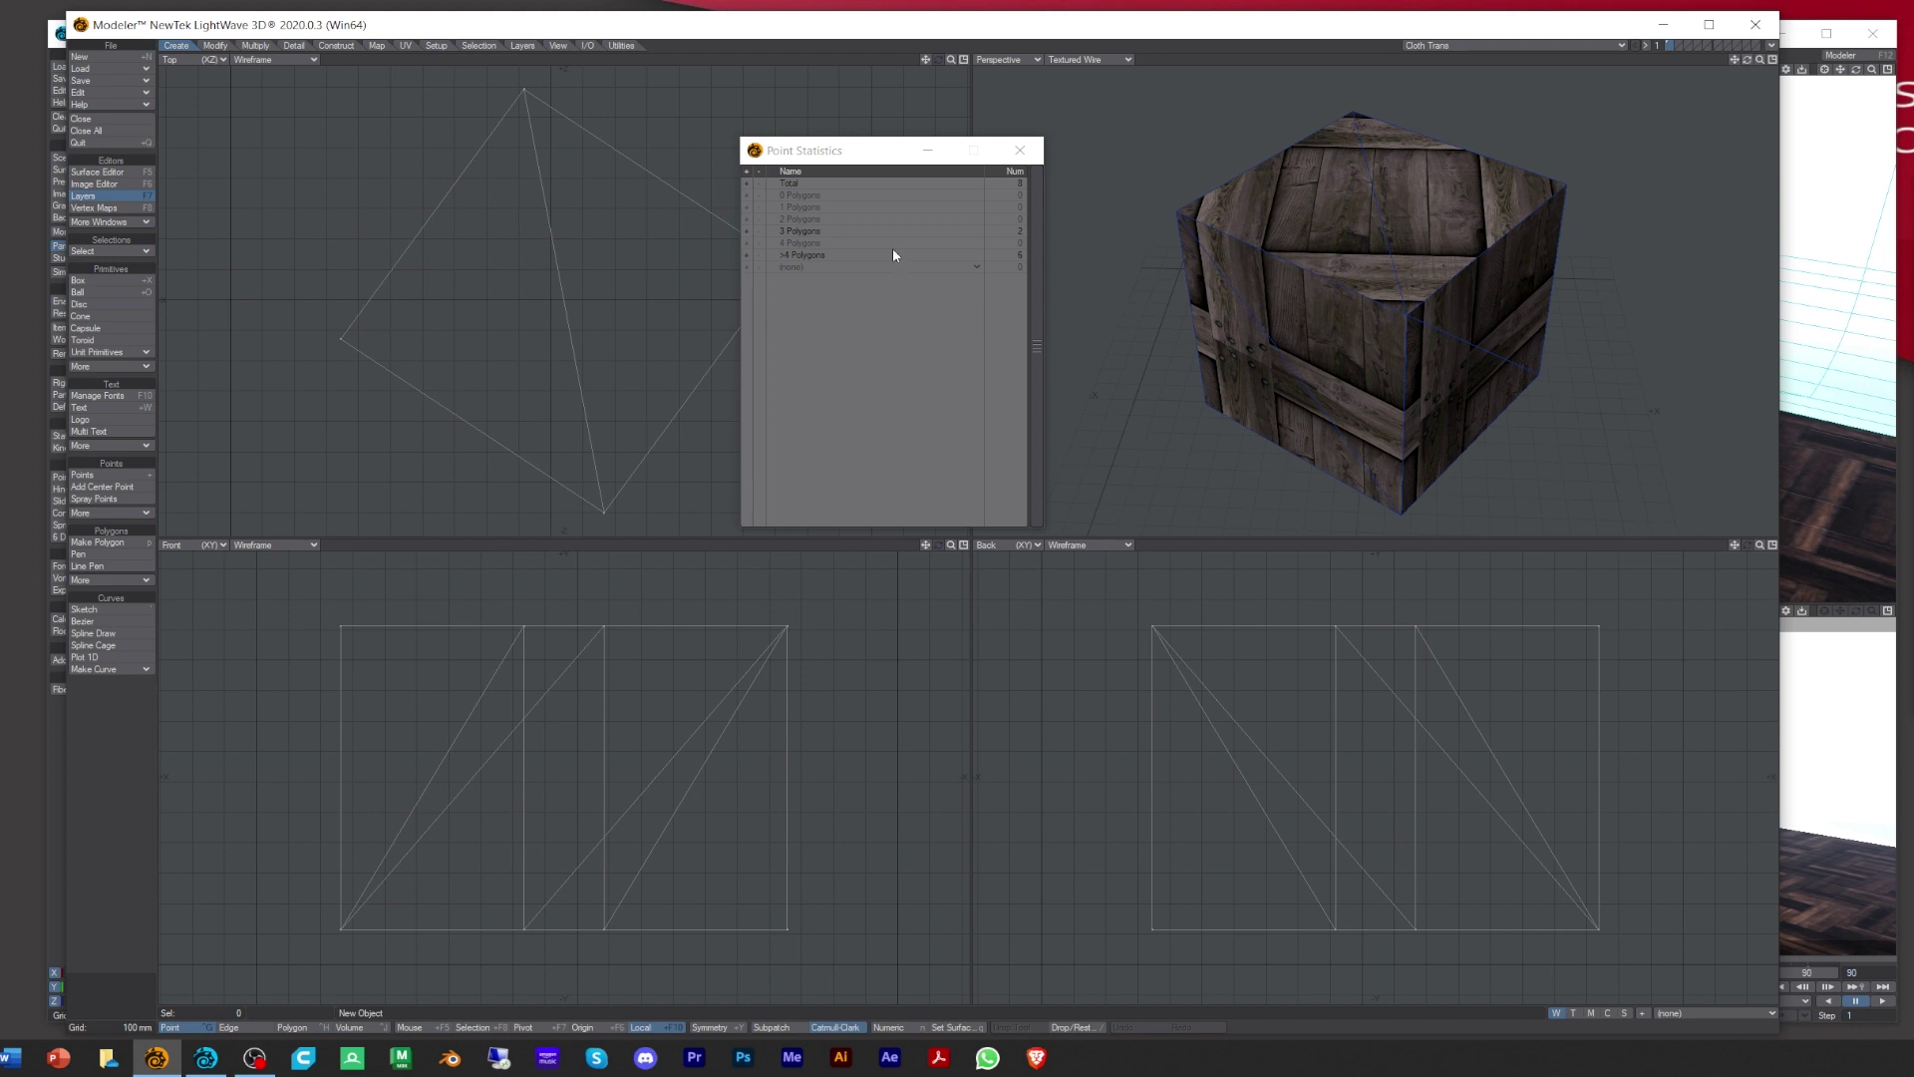
click(104, 119)
click(53, 55)
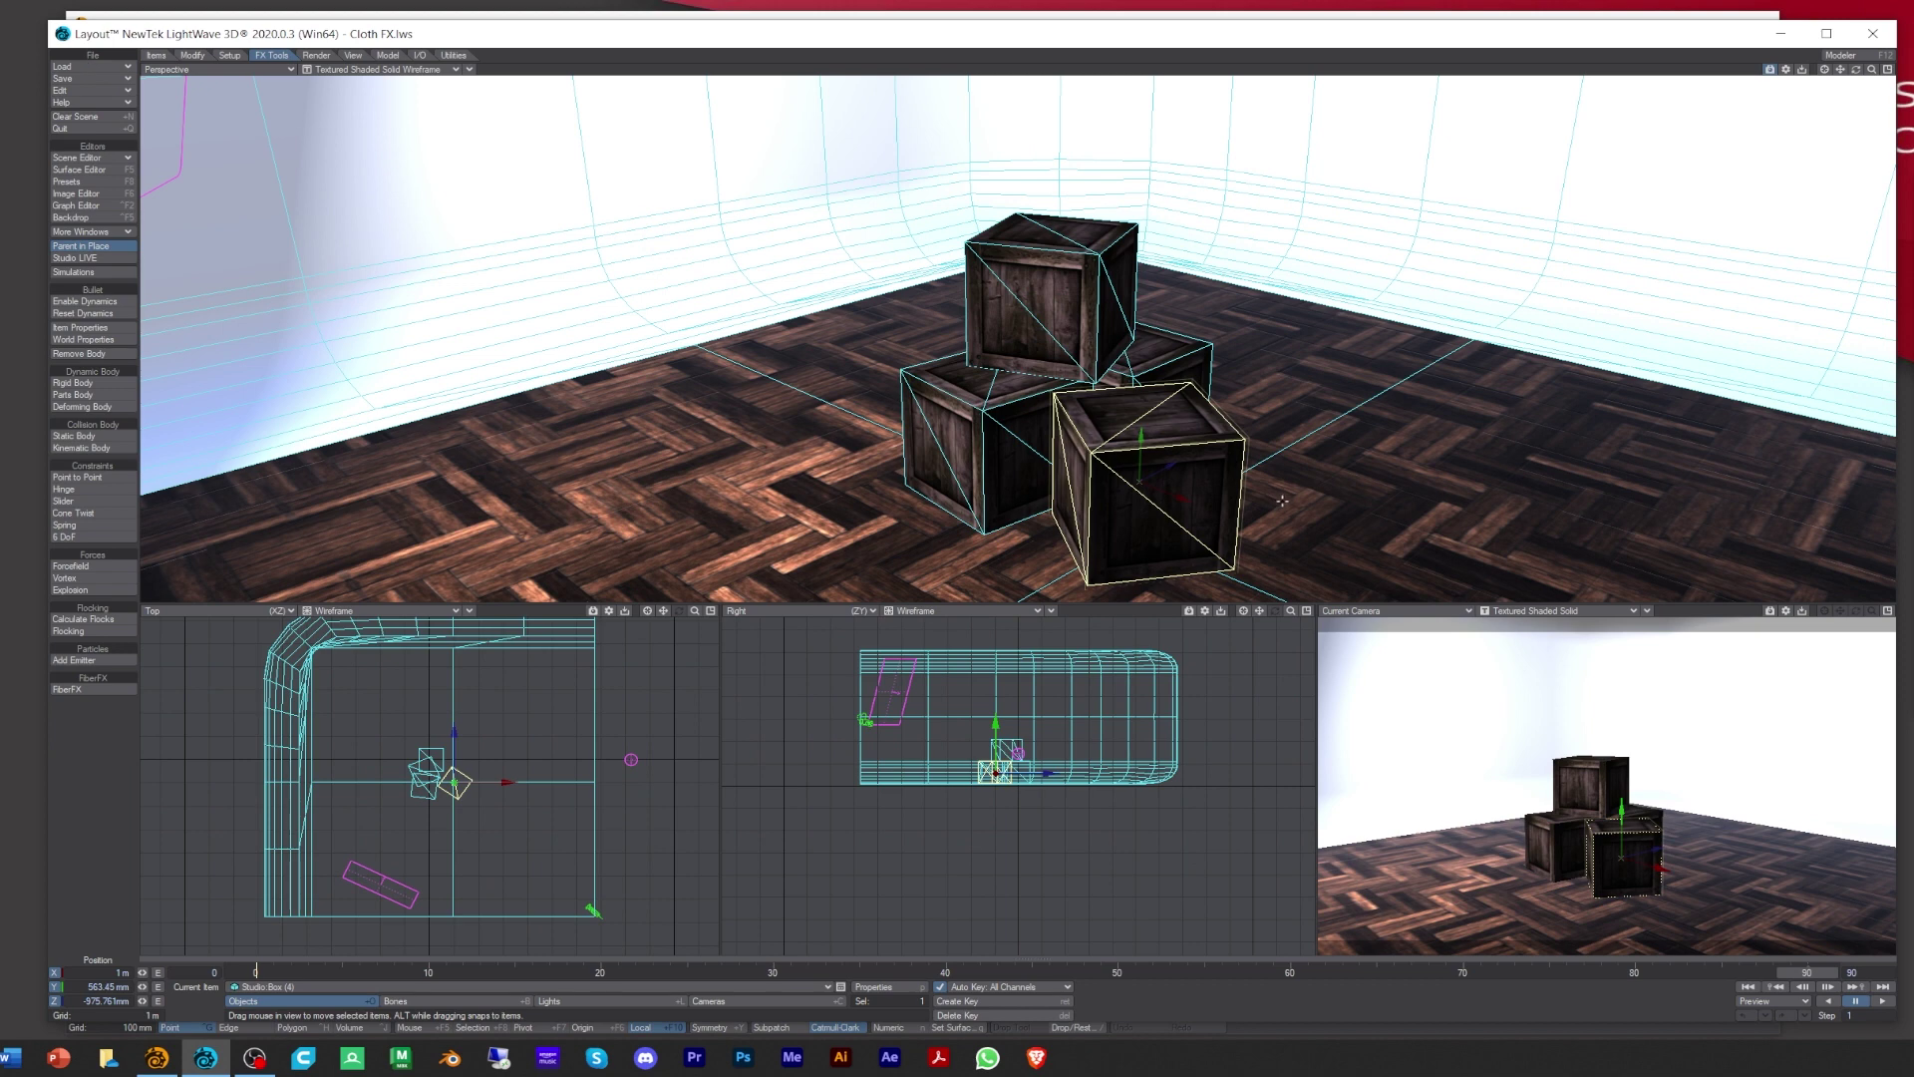
Step: Make Studio Cloth visible and active in the Scene Editor
click(96, 159)
click(95, 158)
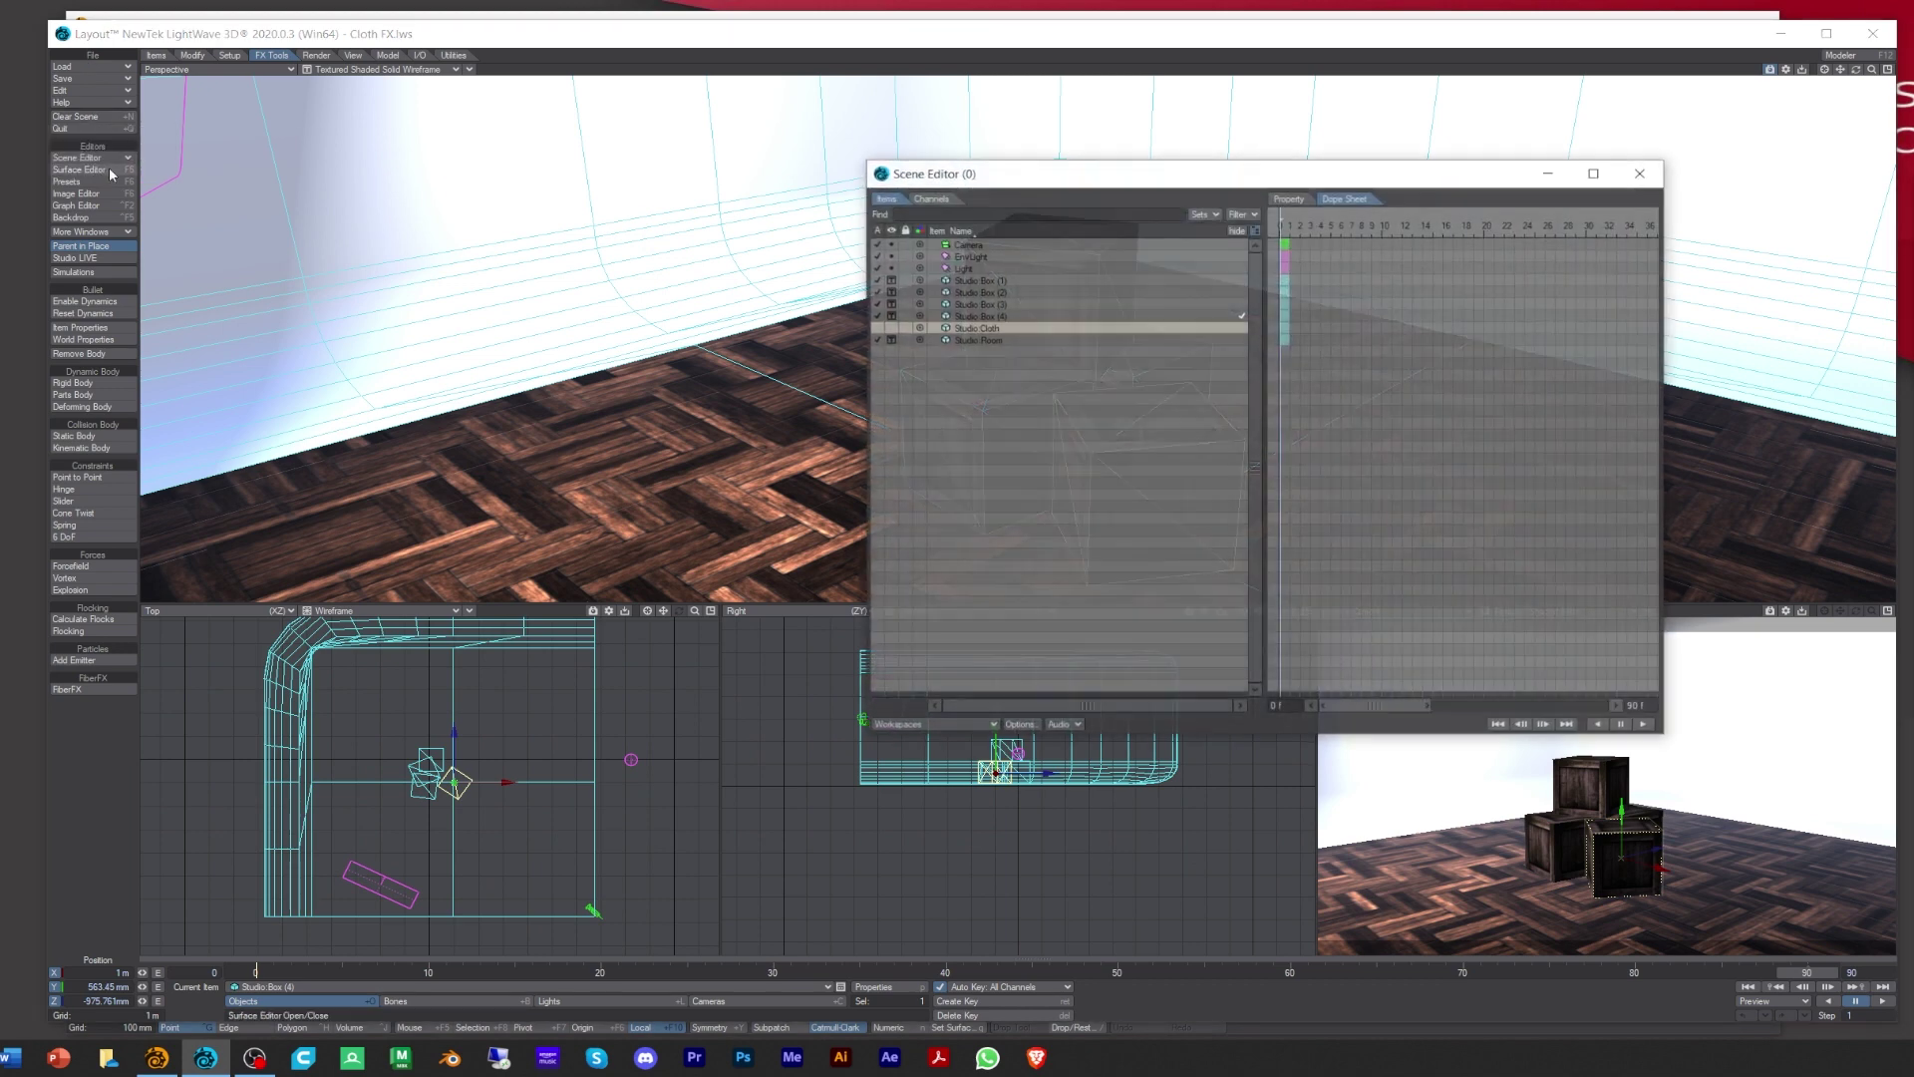
click(877, 328)
click(890, 328)
click(919, 411)
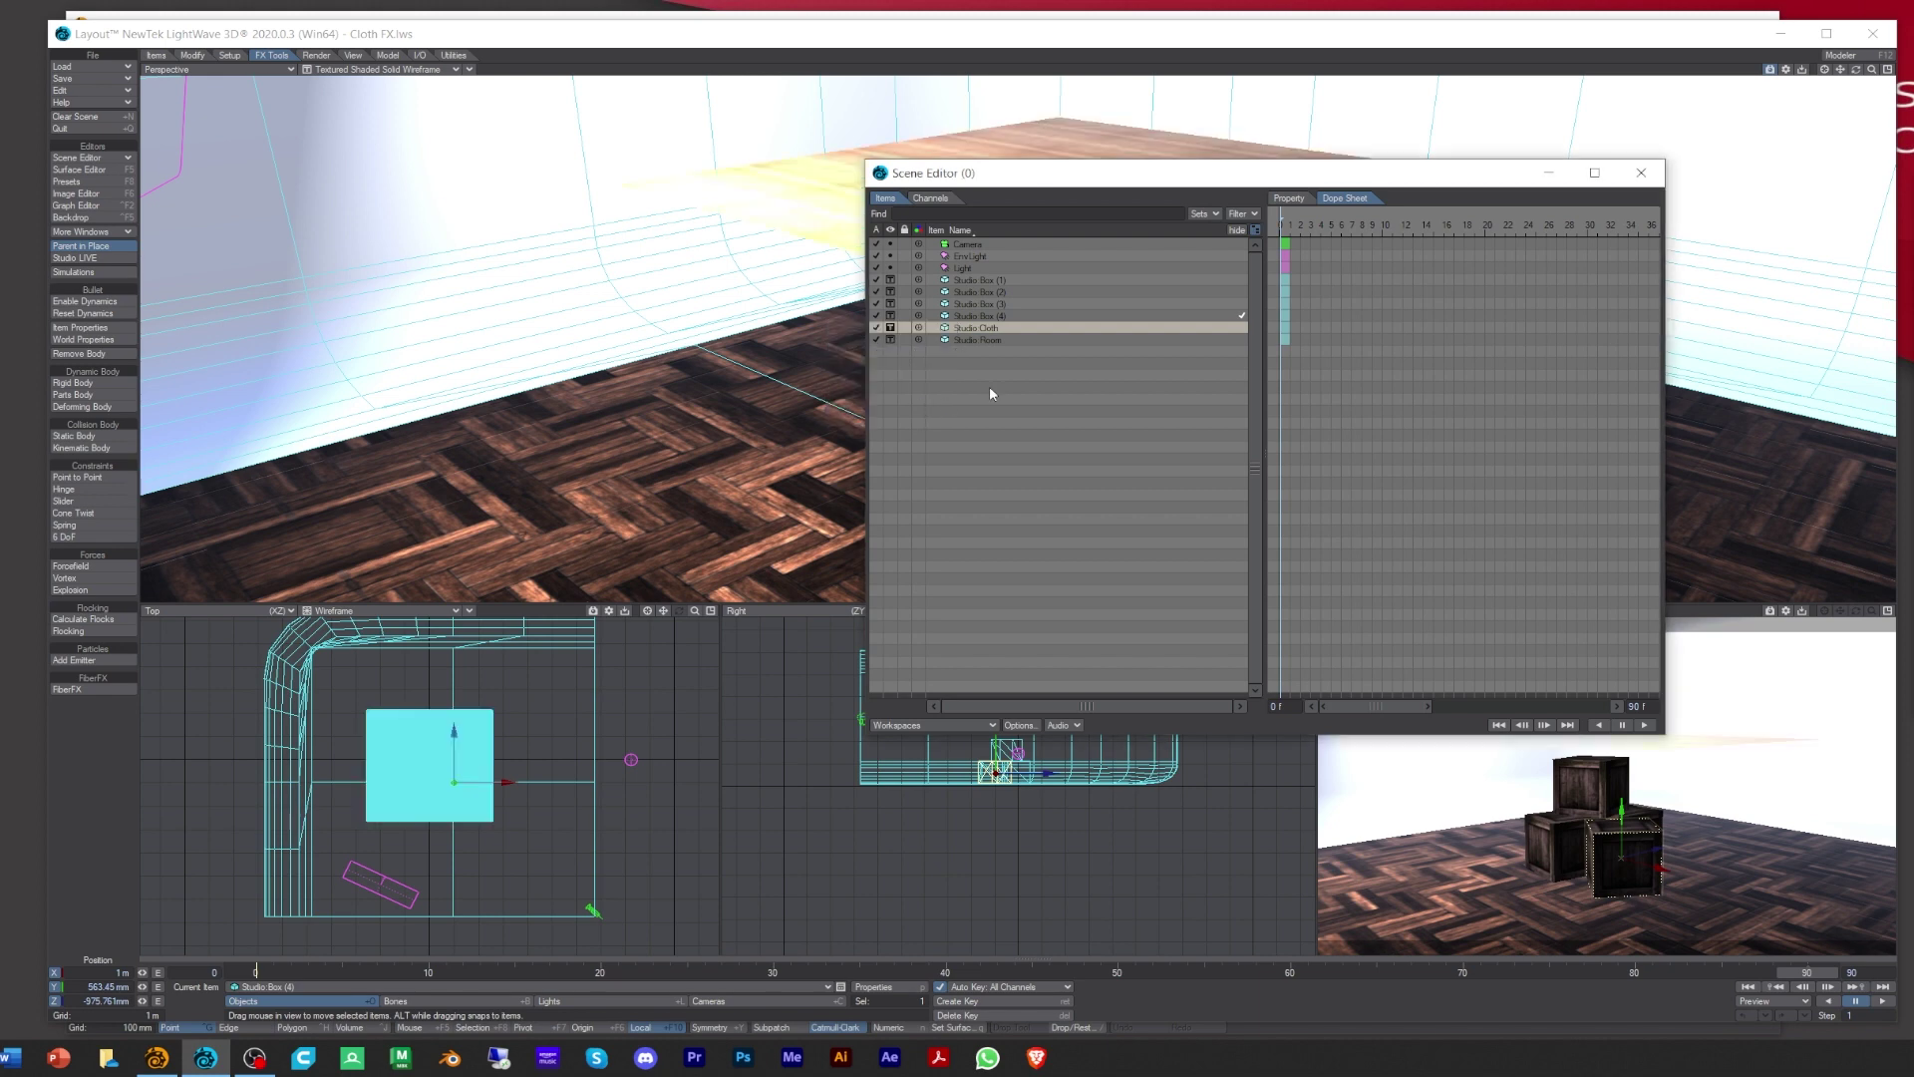
click(1640, 172)
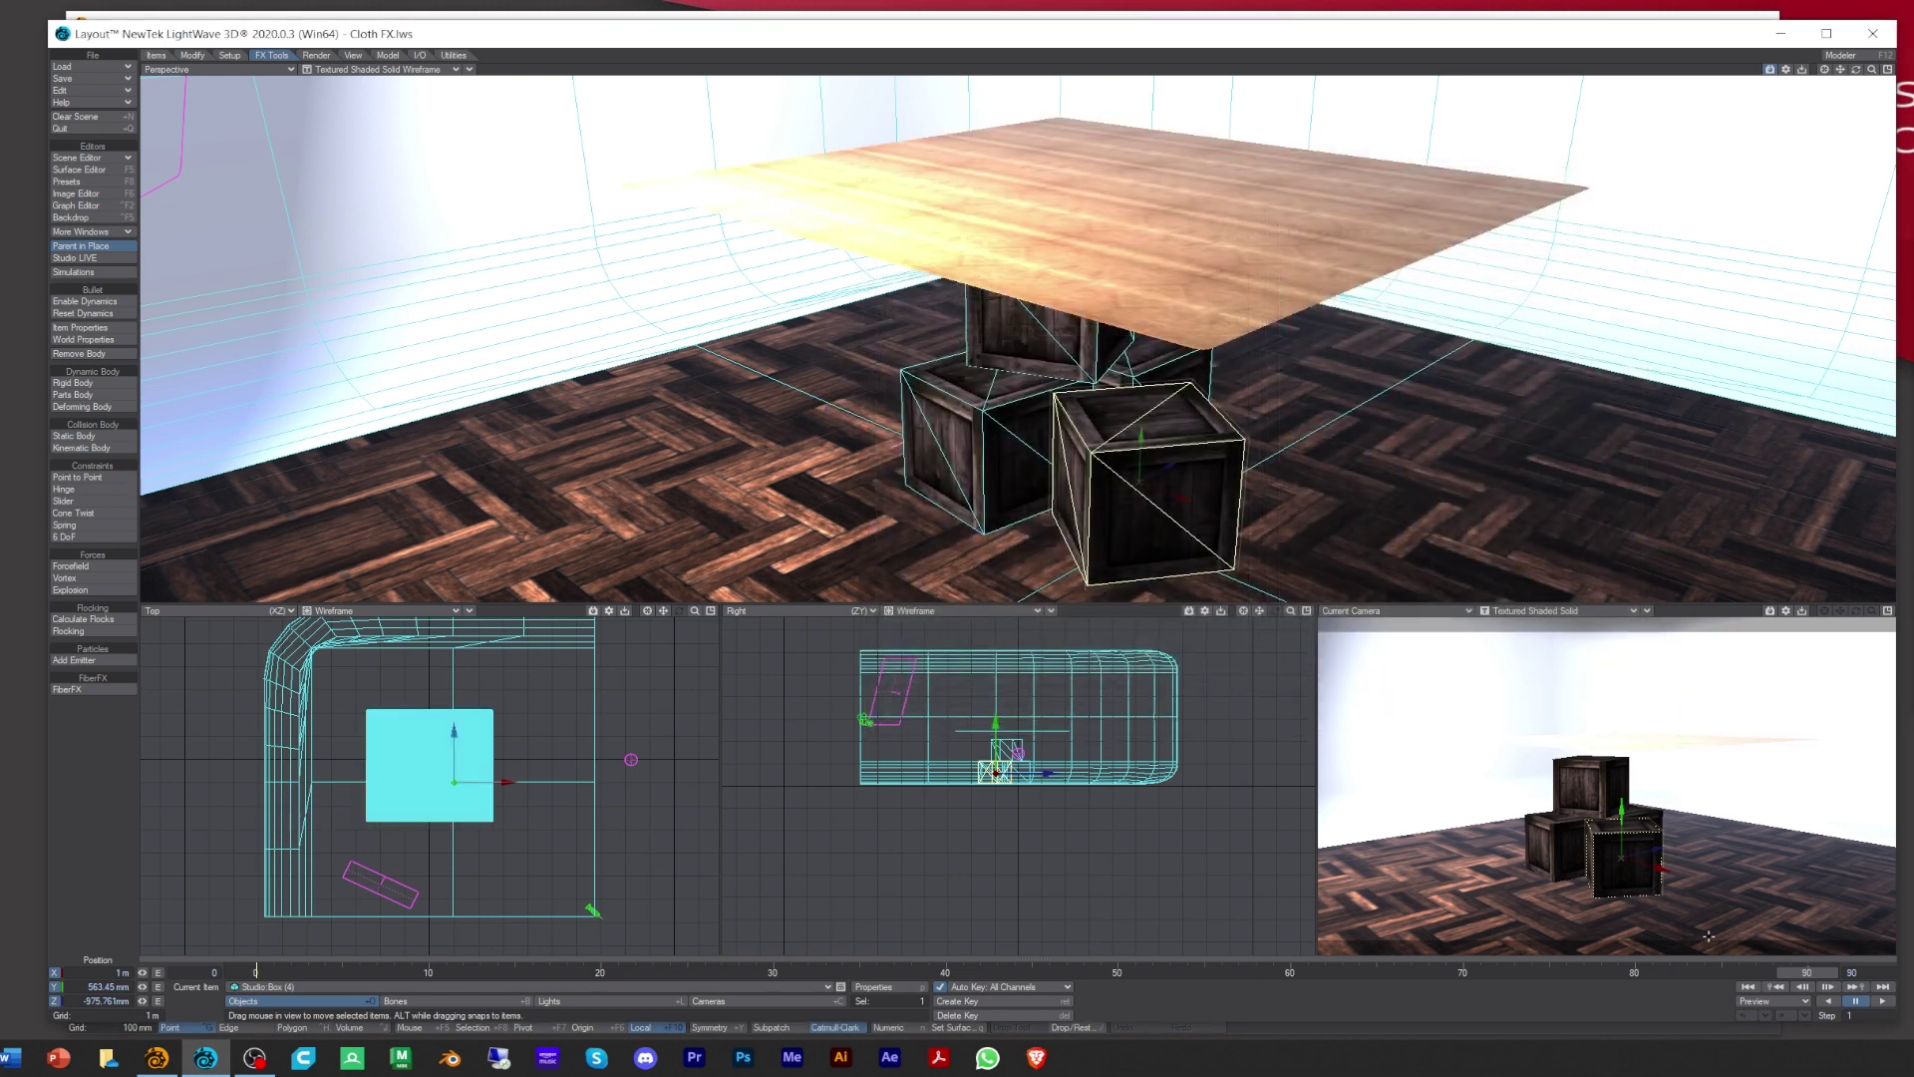
Step: Enable Dynamics to drape the cloth over the crates, and make Cloth the current item
click(93, 302)
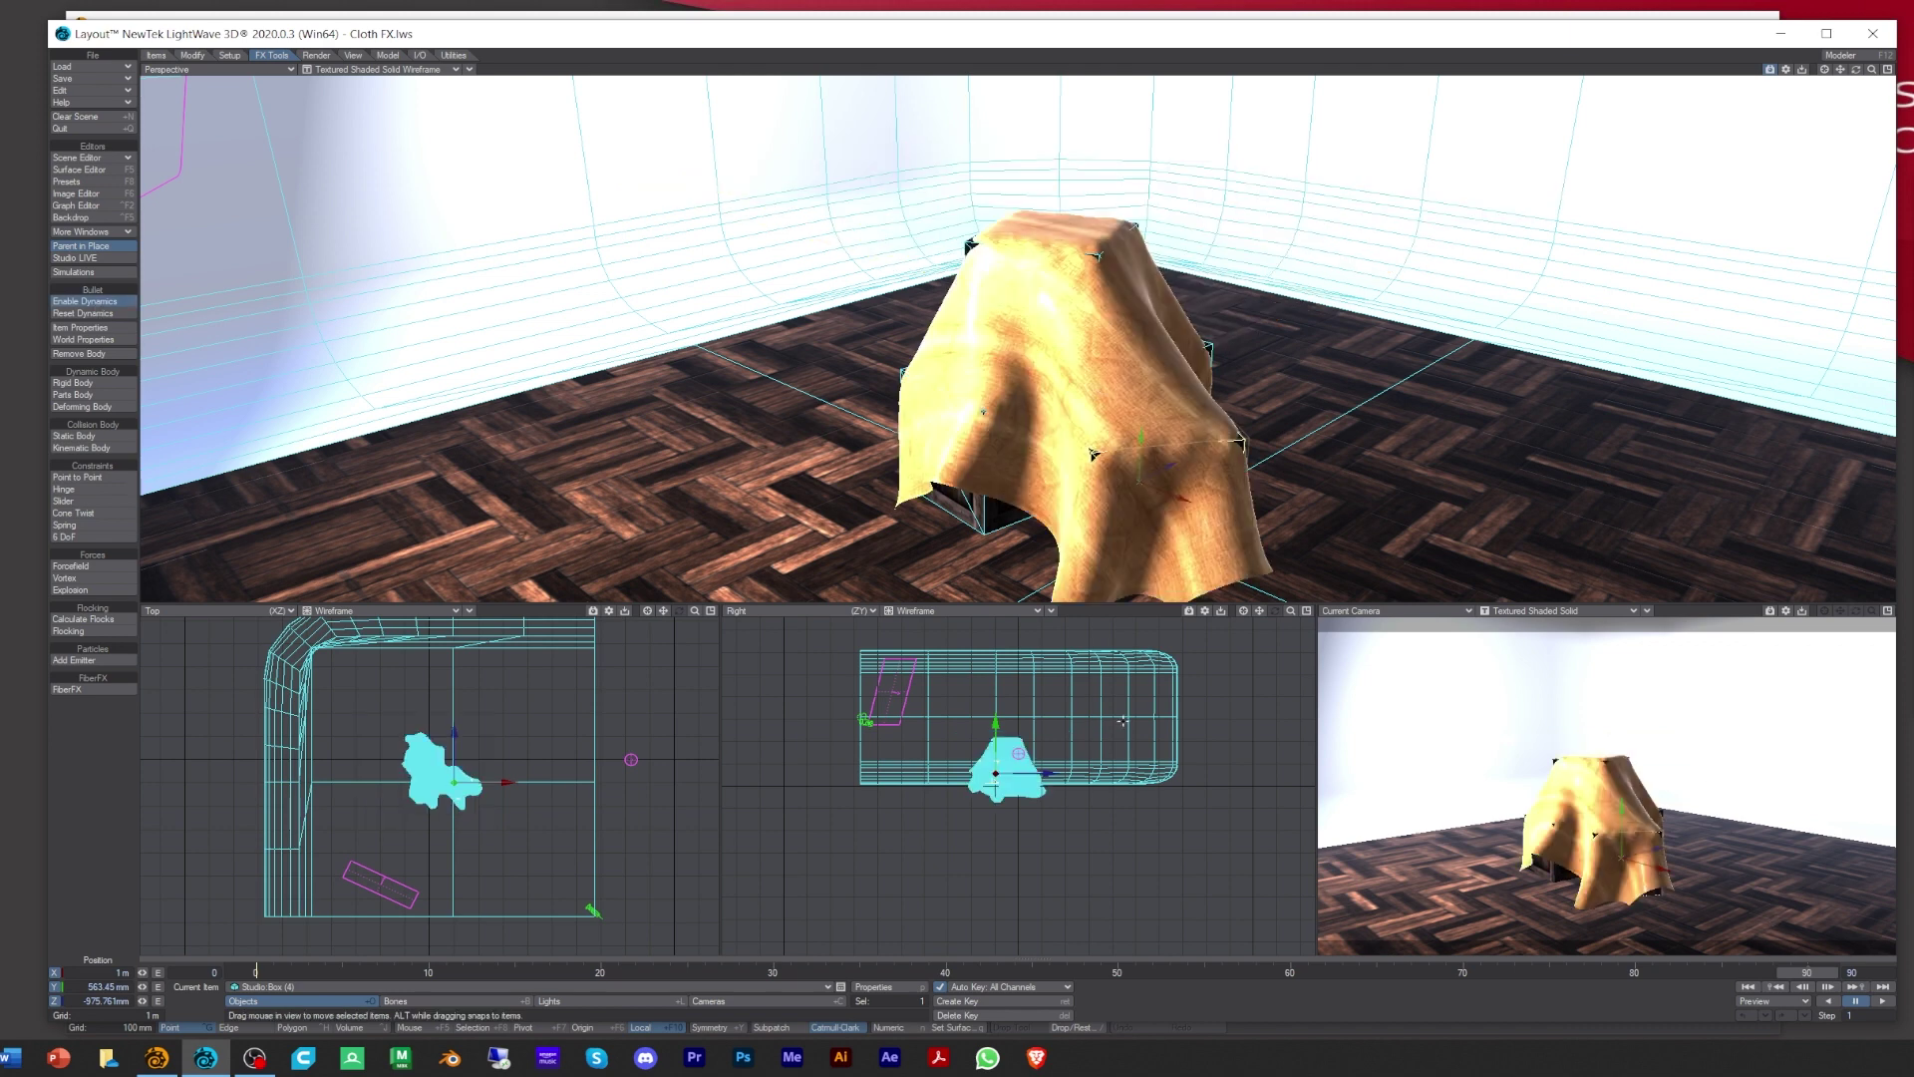
click(299, 987)
click(327, 954)
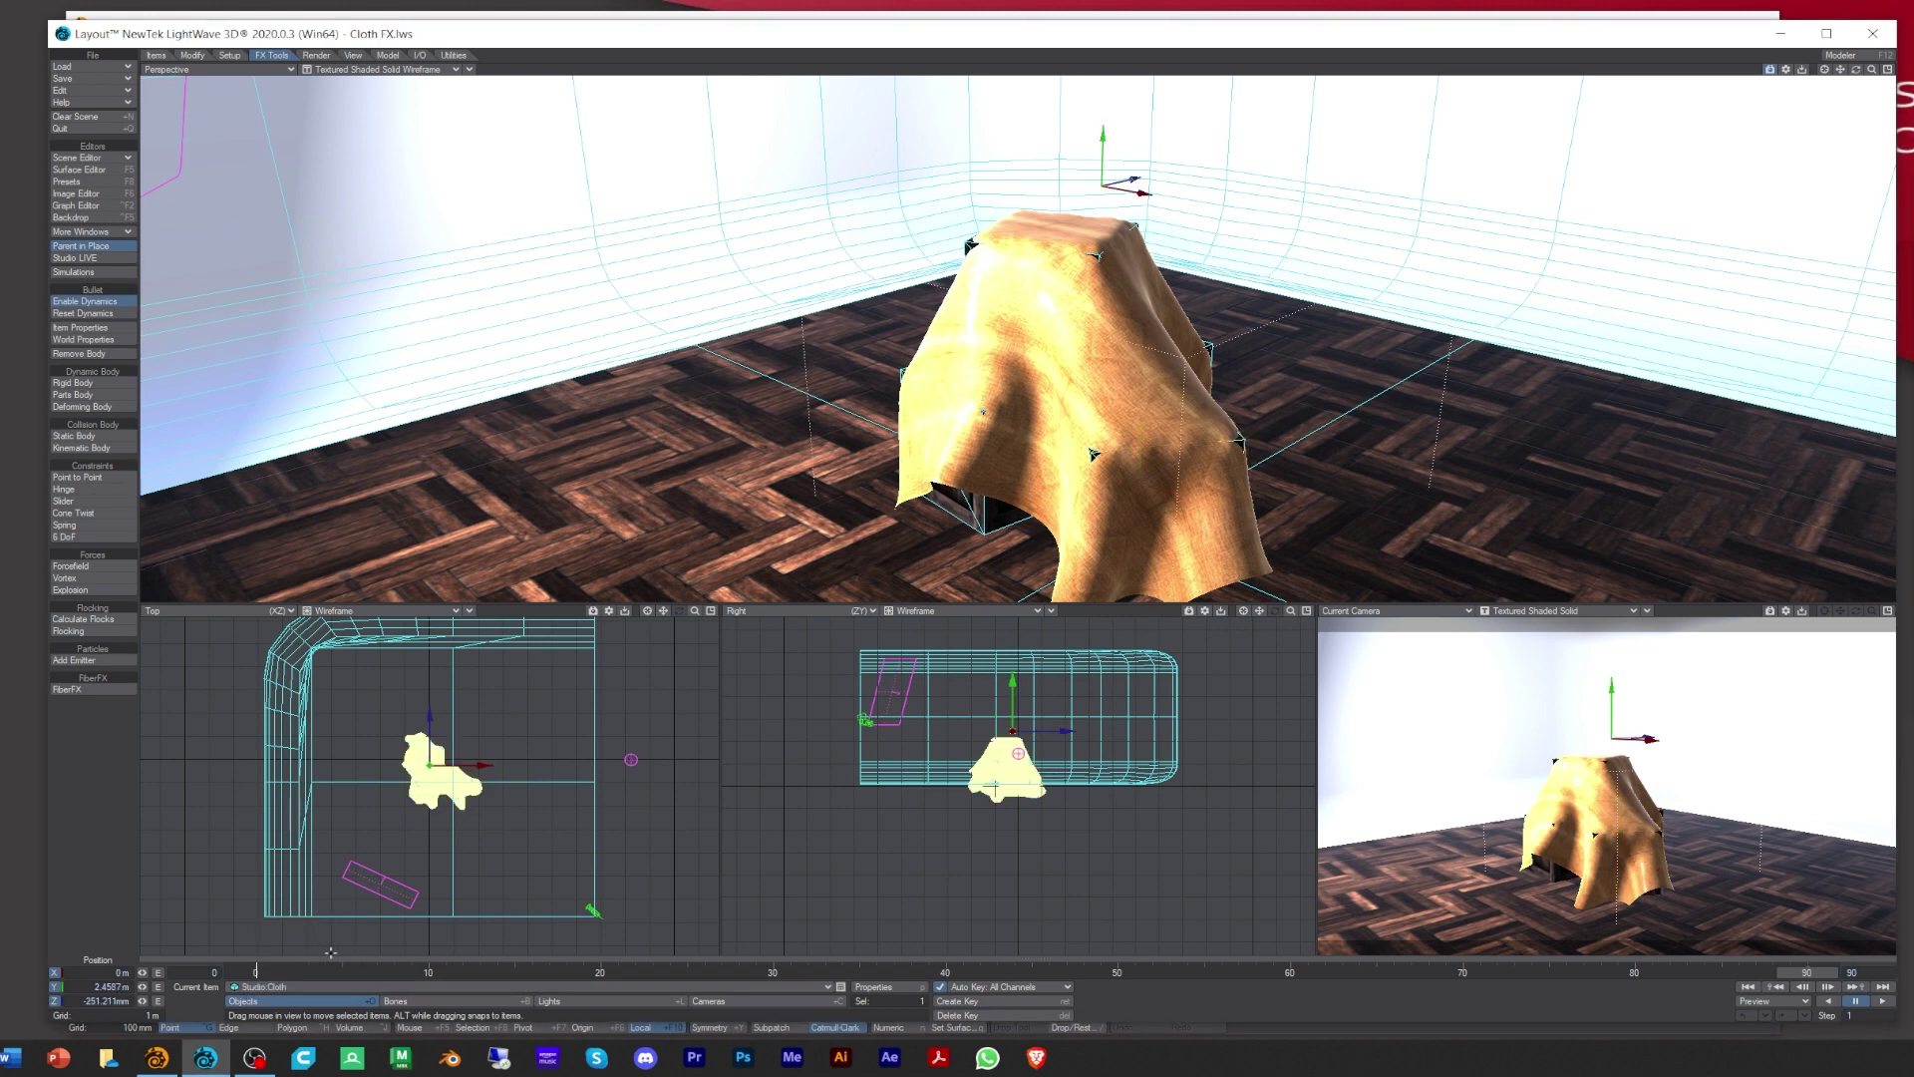
Step: Save the draped cloth with Save Trans Object, overwriting Cloth Trans.lwo
click(103, 77)
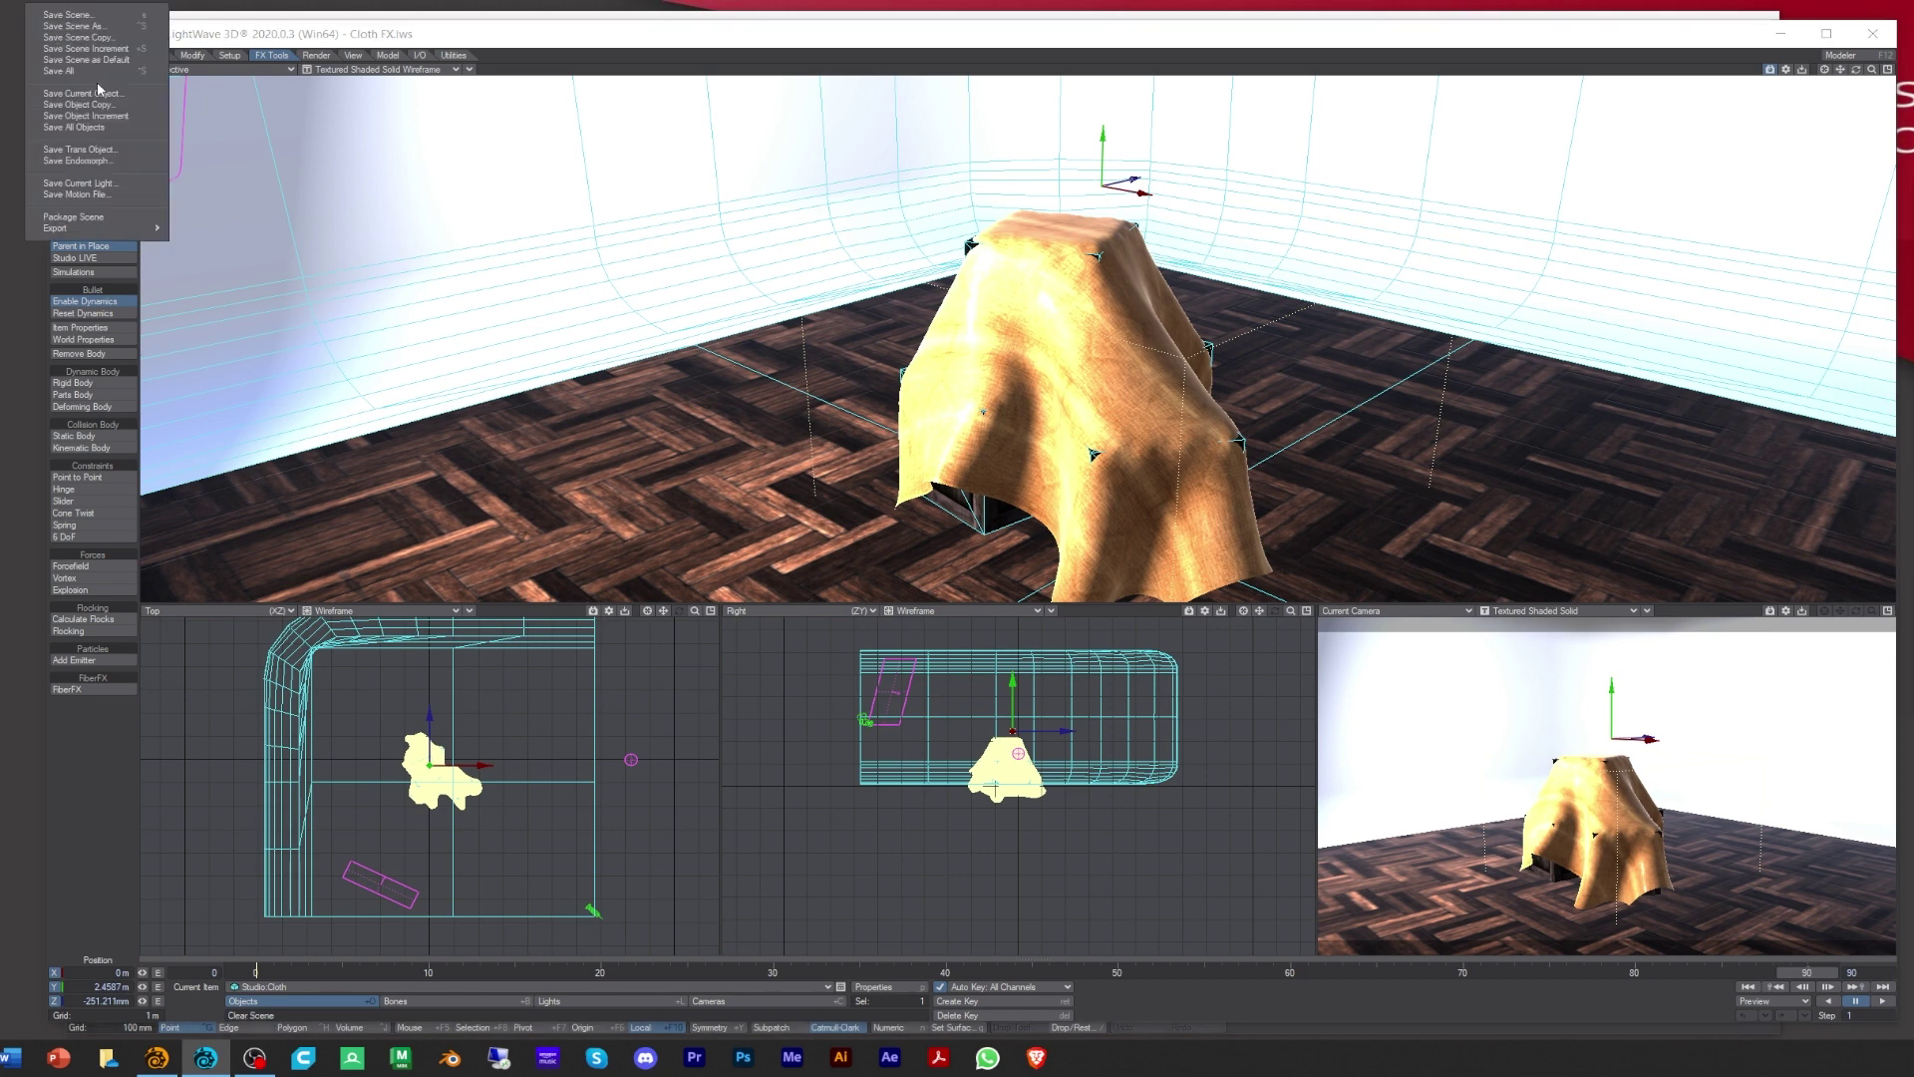
click(126, 155)
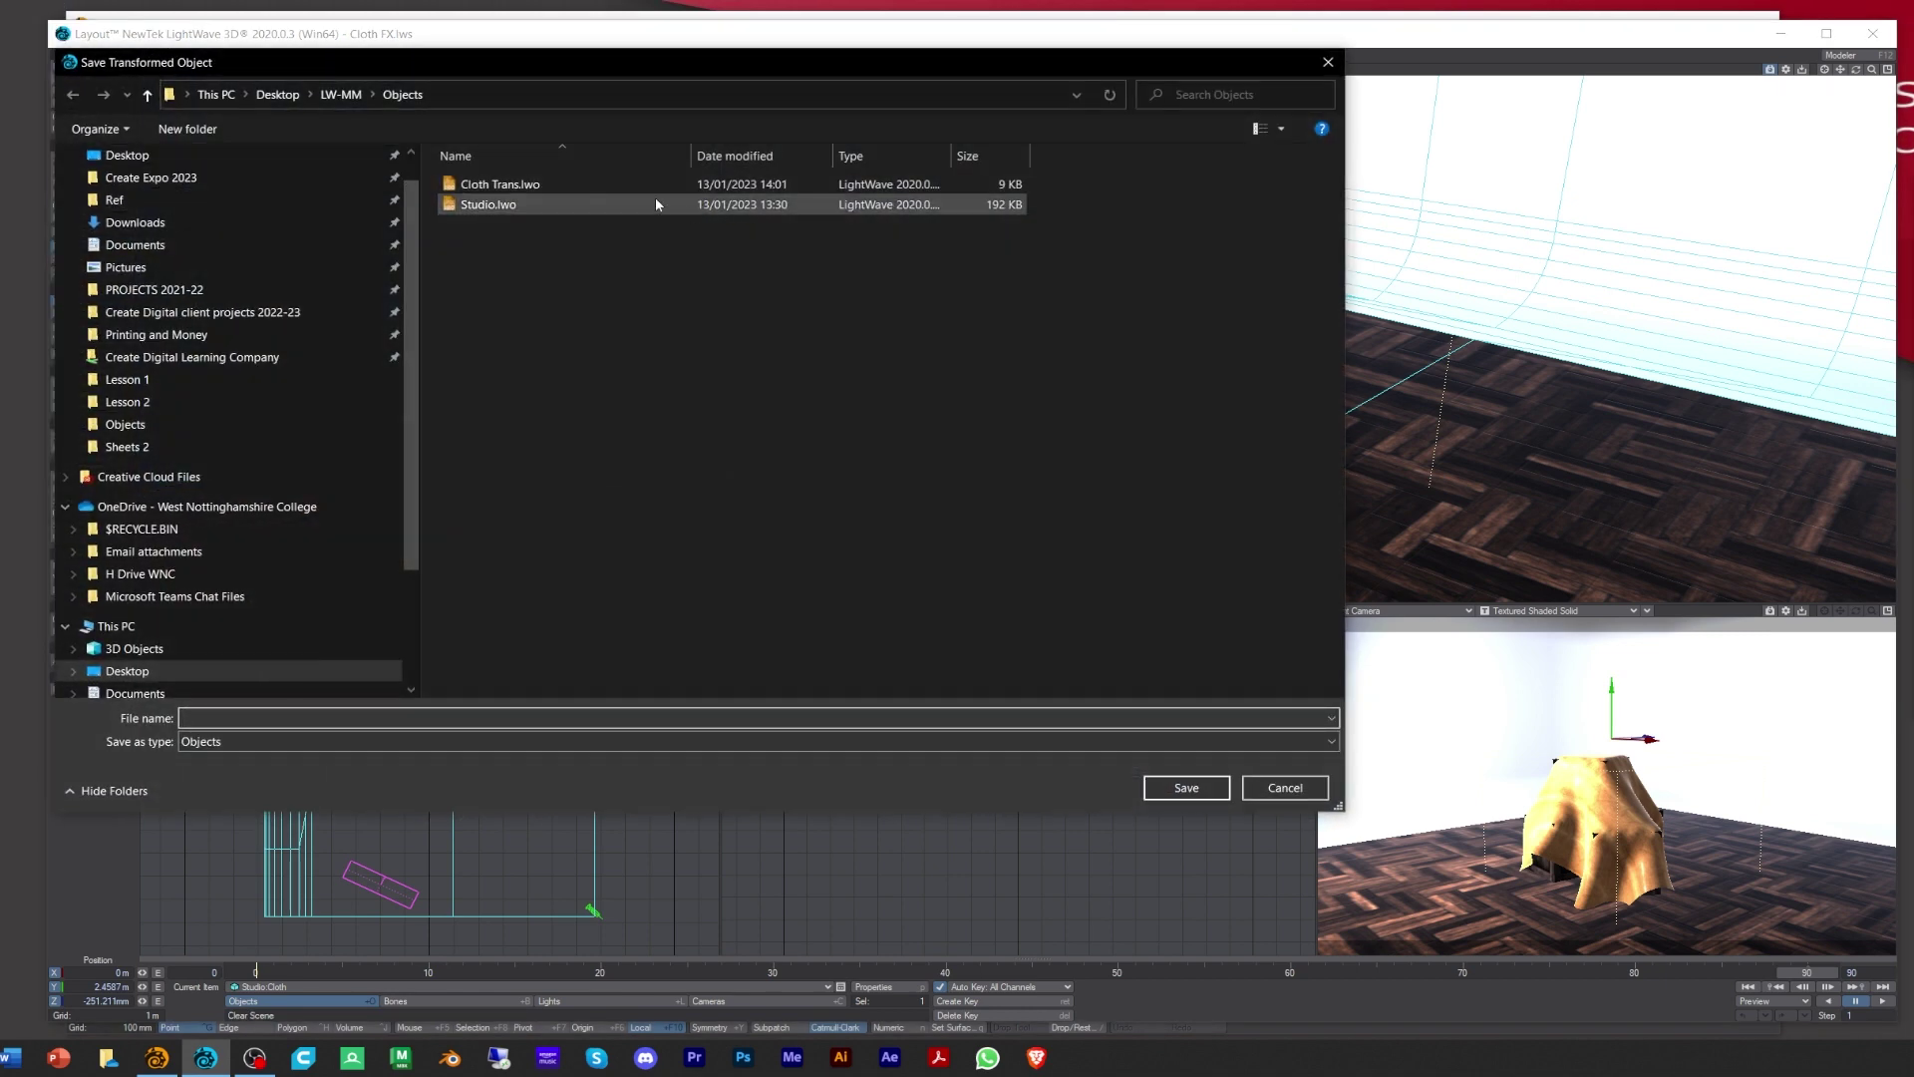
click(495, 185)
click(1206, 800)
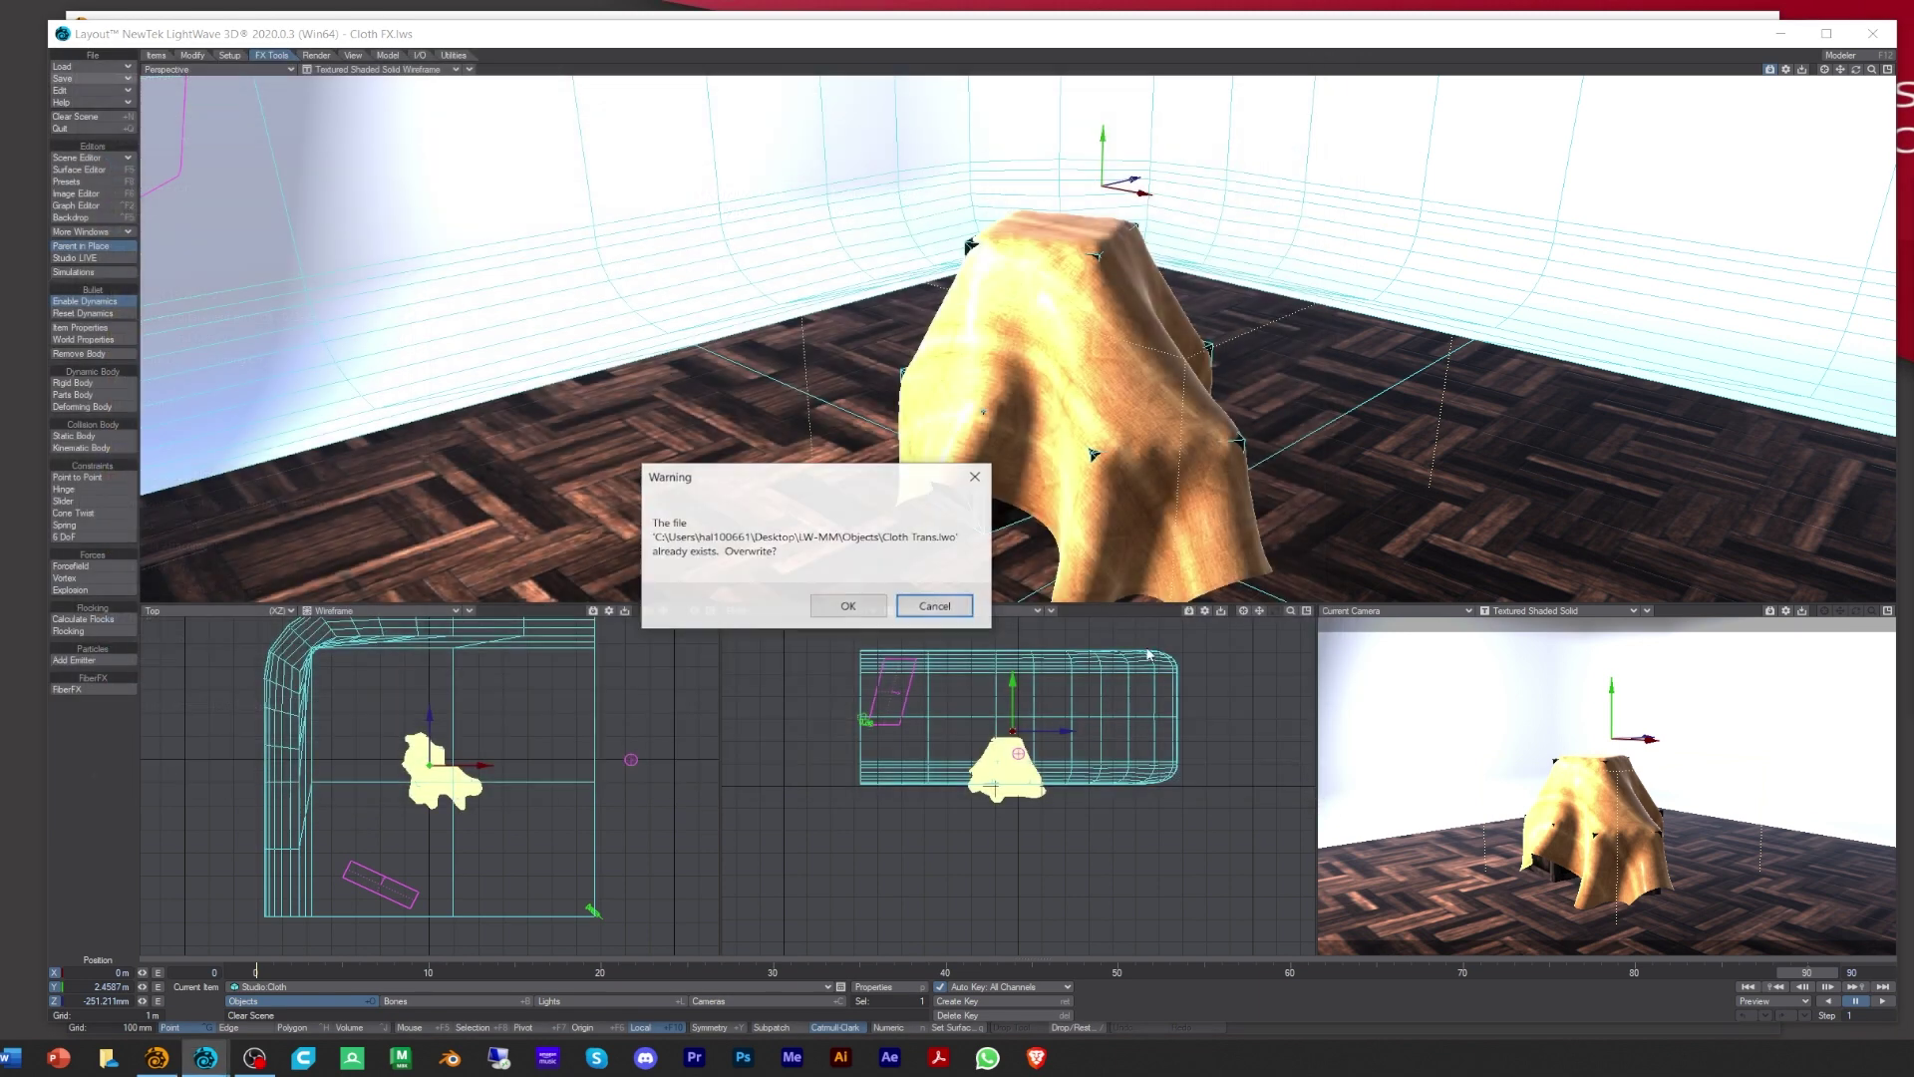
click(873, 612)
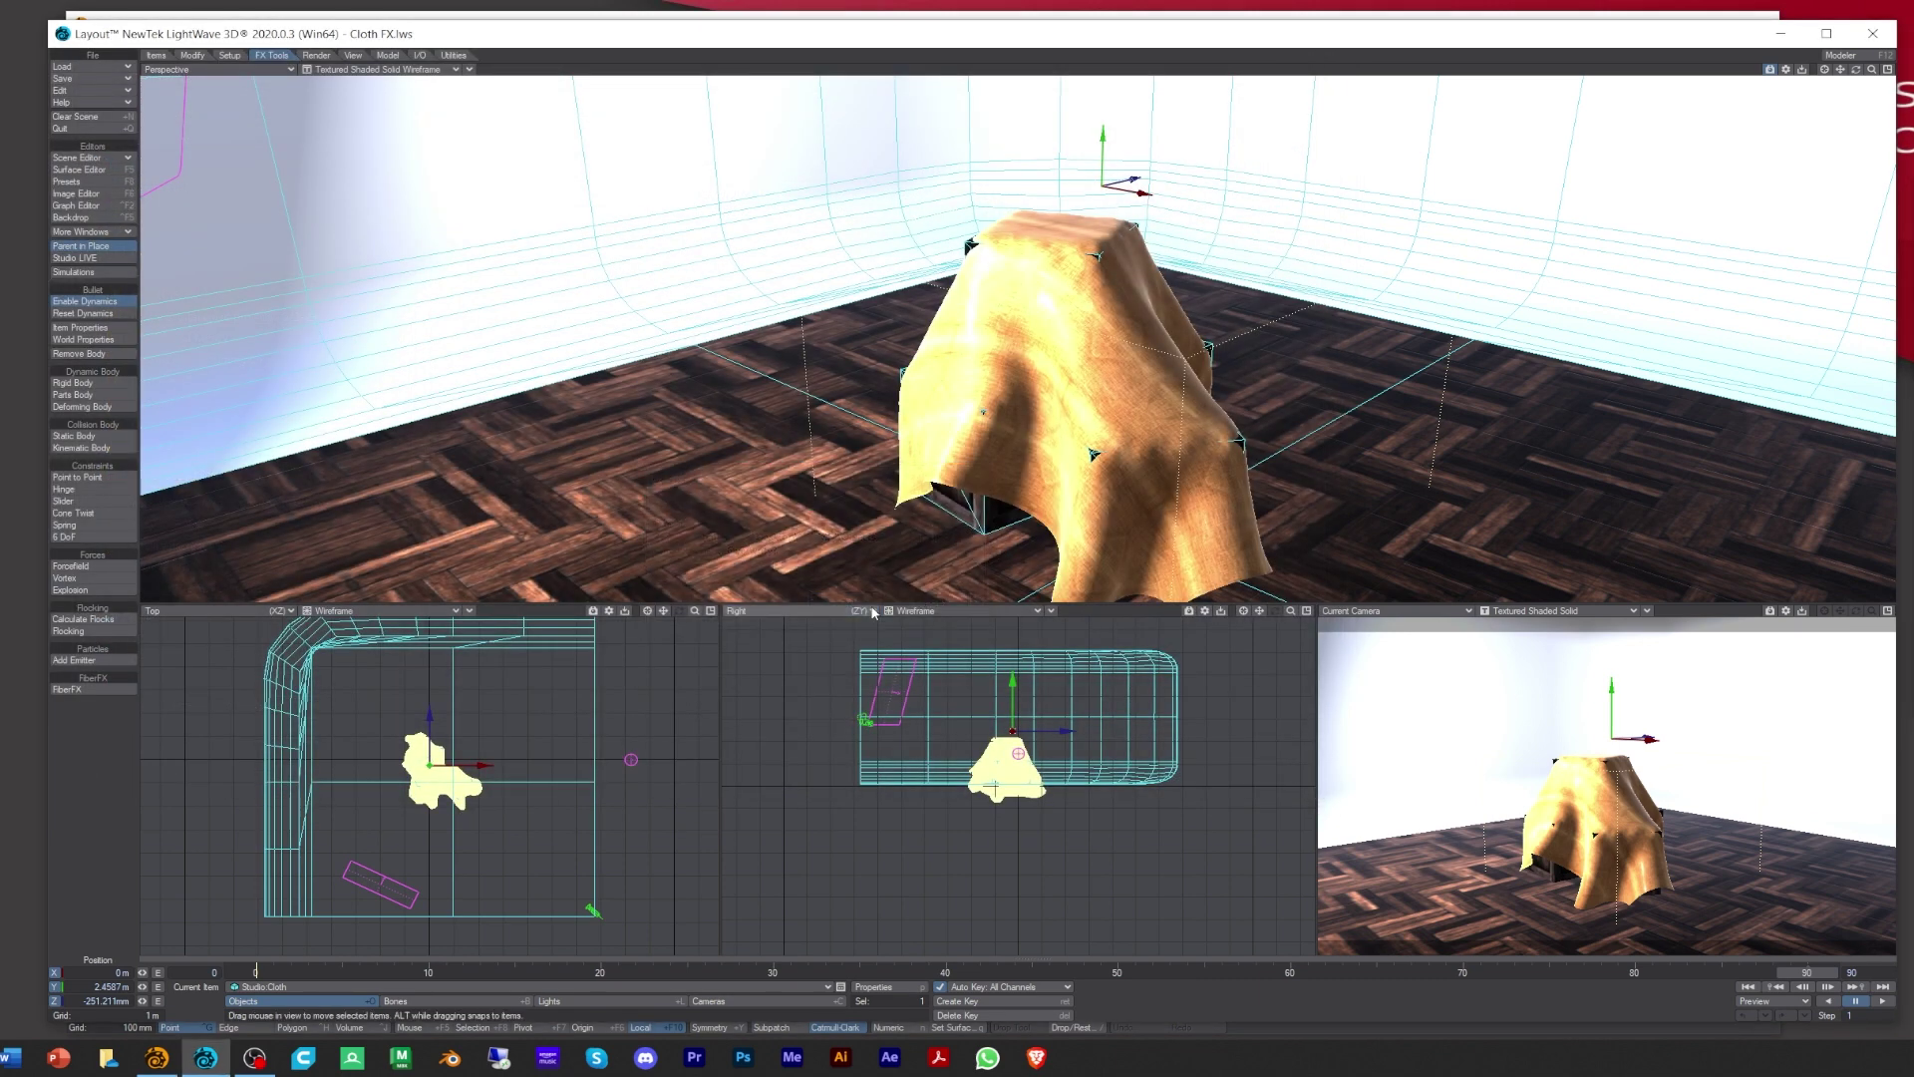
drag(820, 37, 800, 93)
Step: Load the draped Cloth Trans.lwo mesh in Modeler and orbit to view it
click(807, 35)
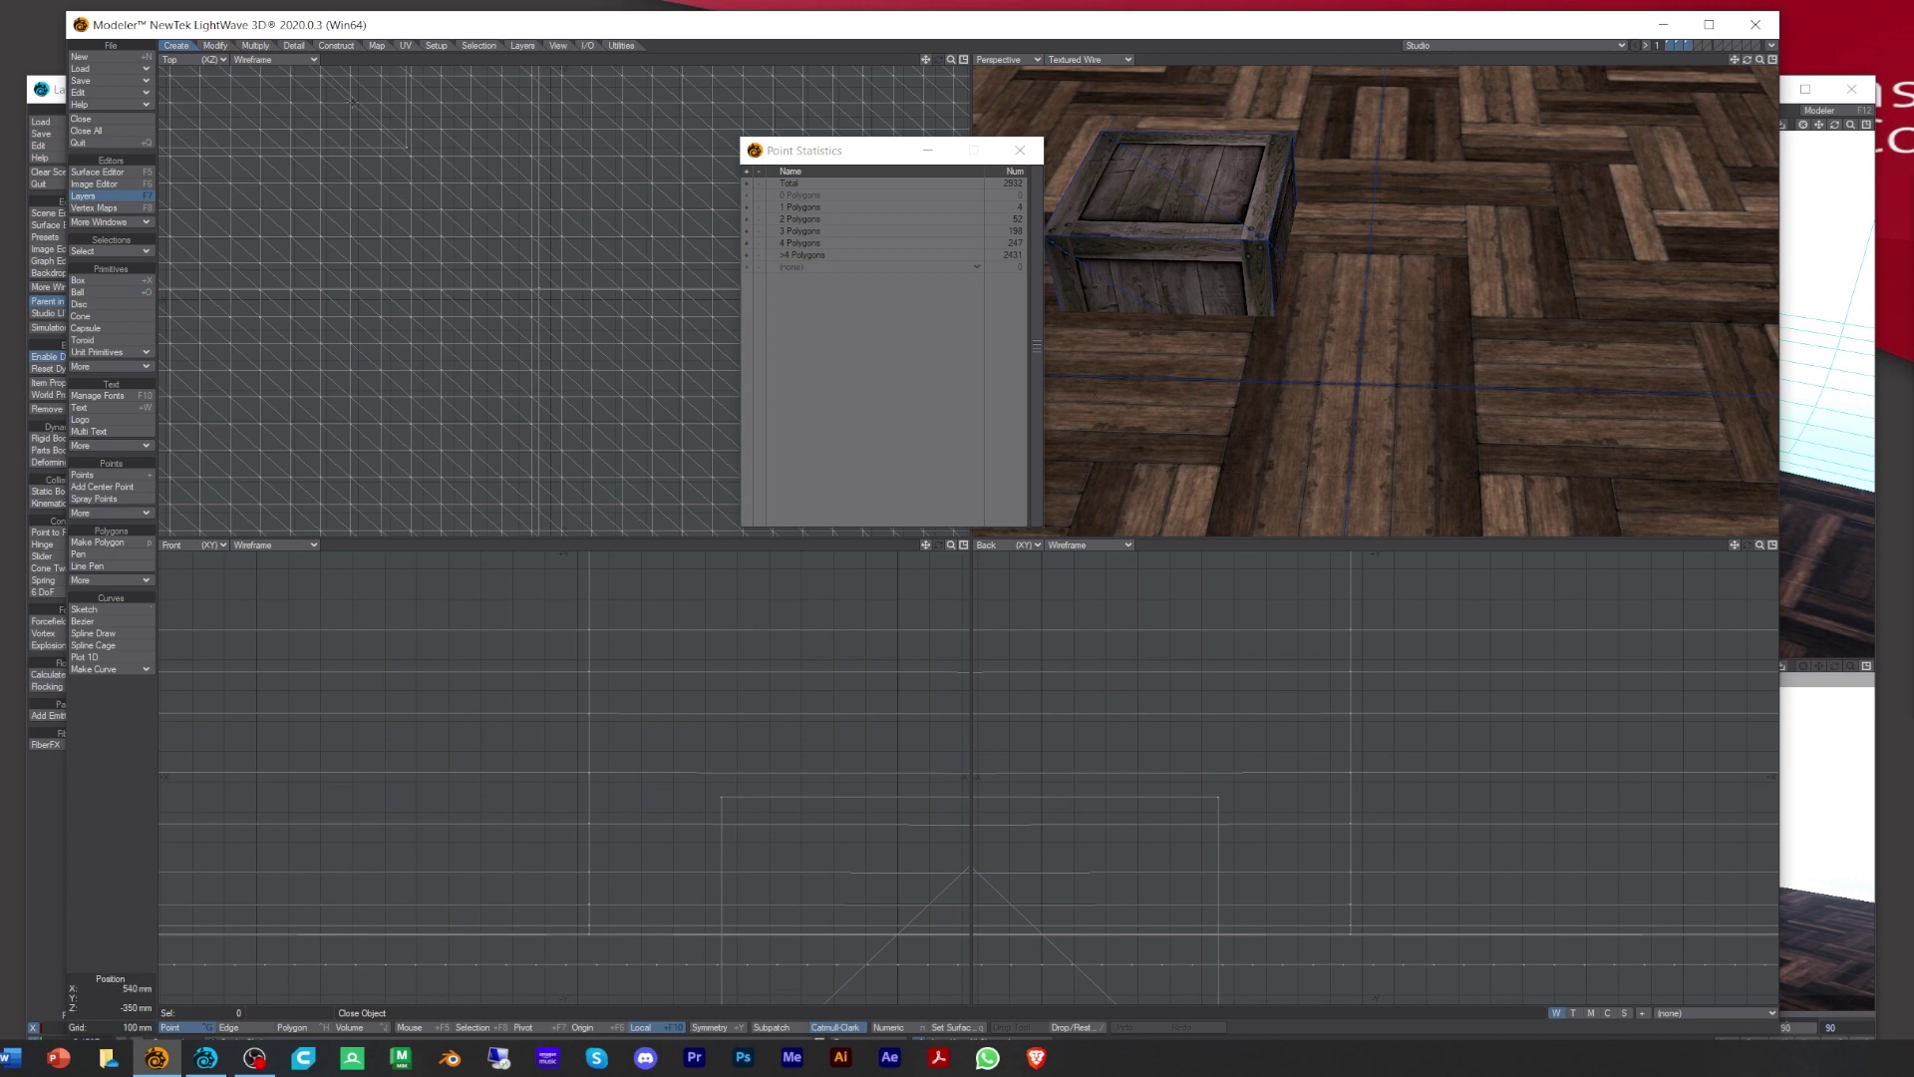
click(106, 71)
click(110, 81)
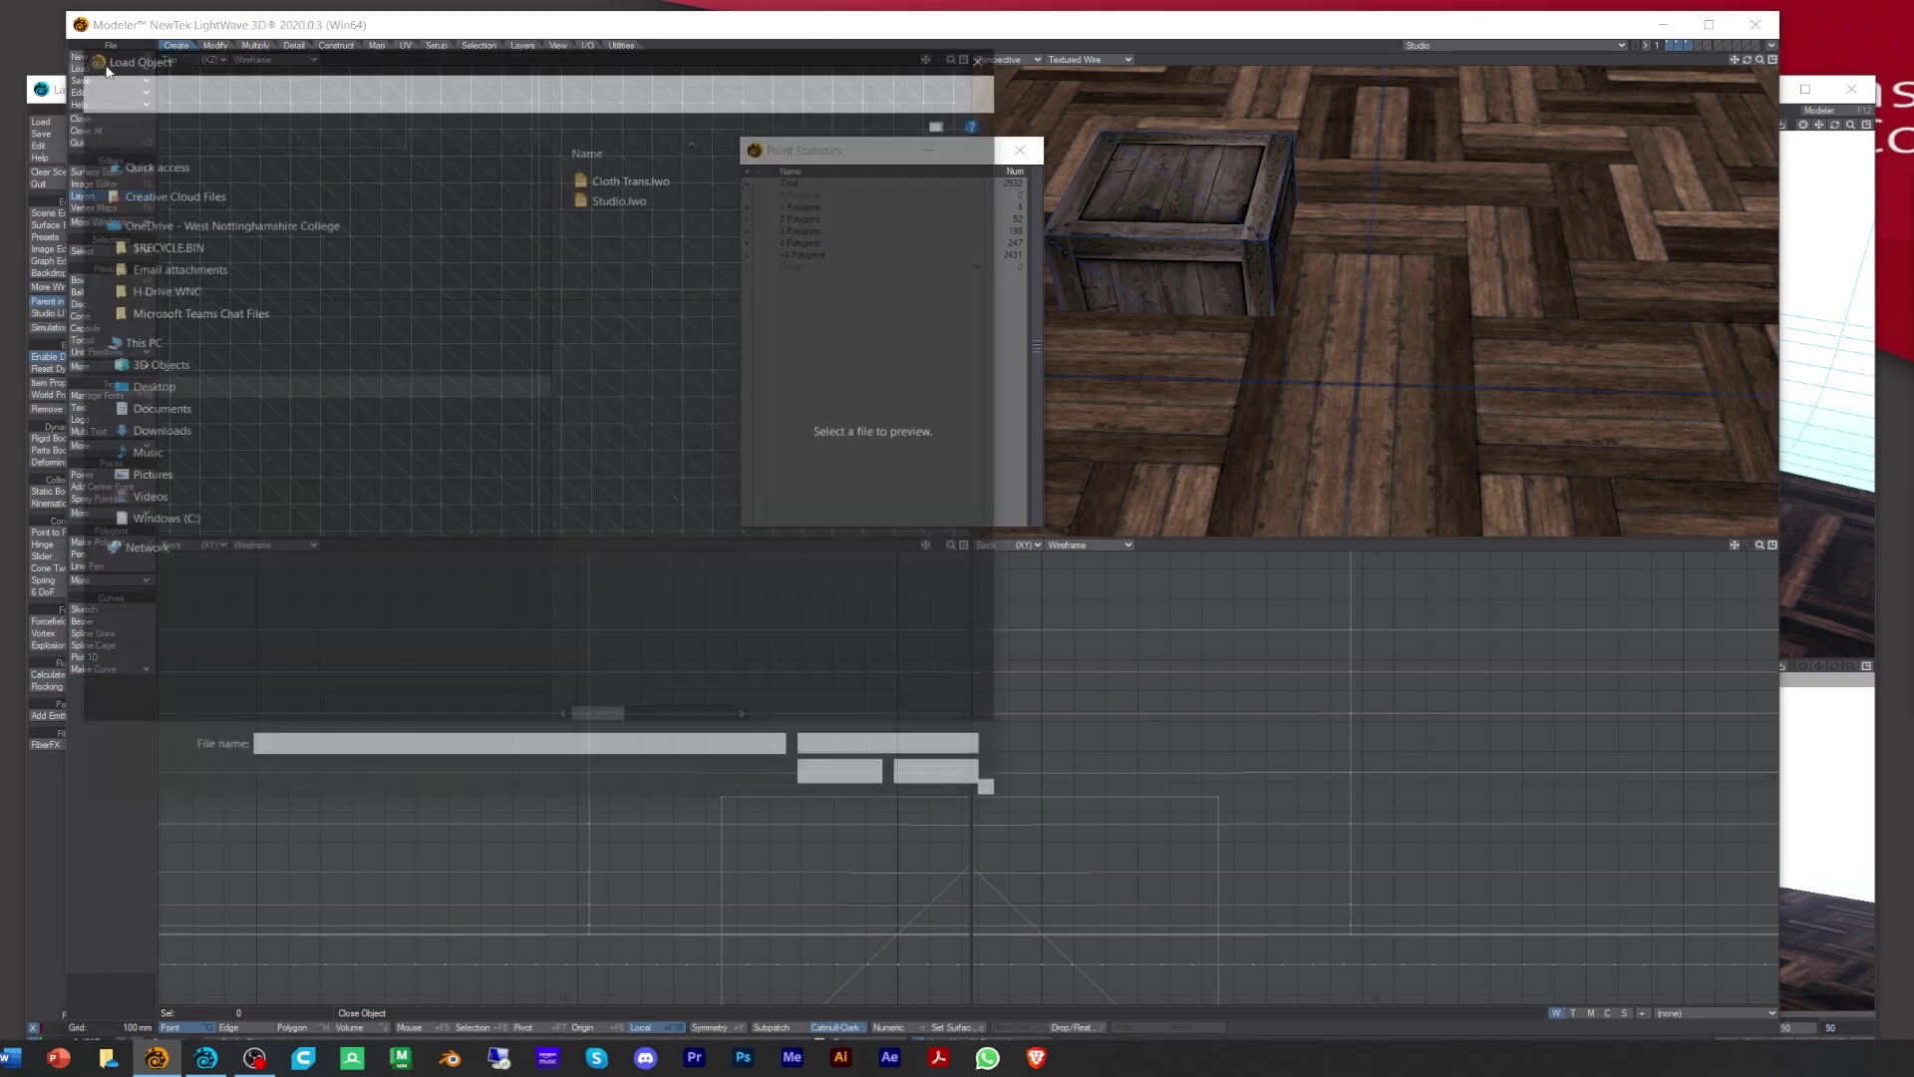
click(662, 180)
click(855, 782)
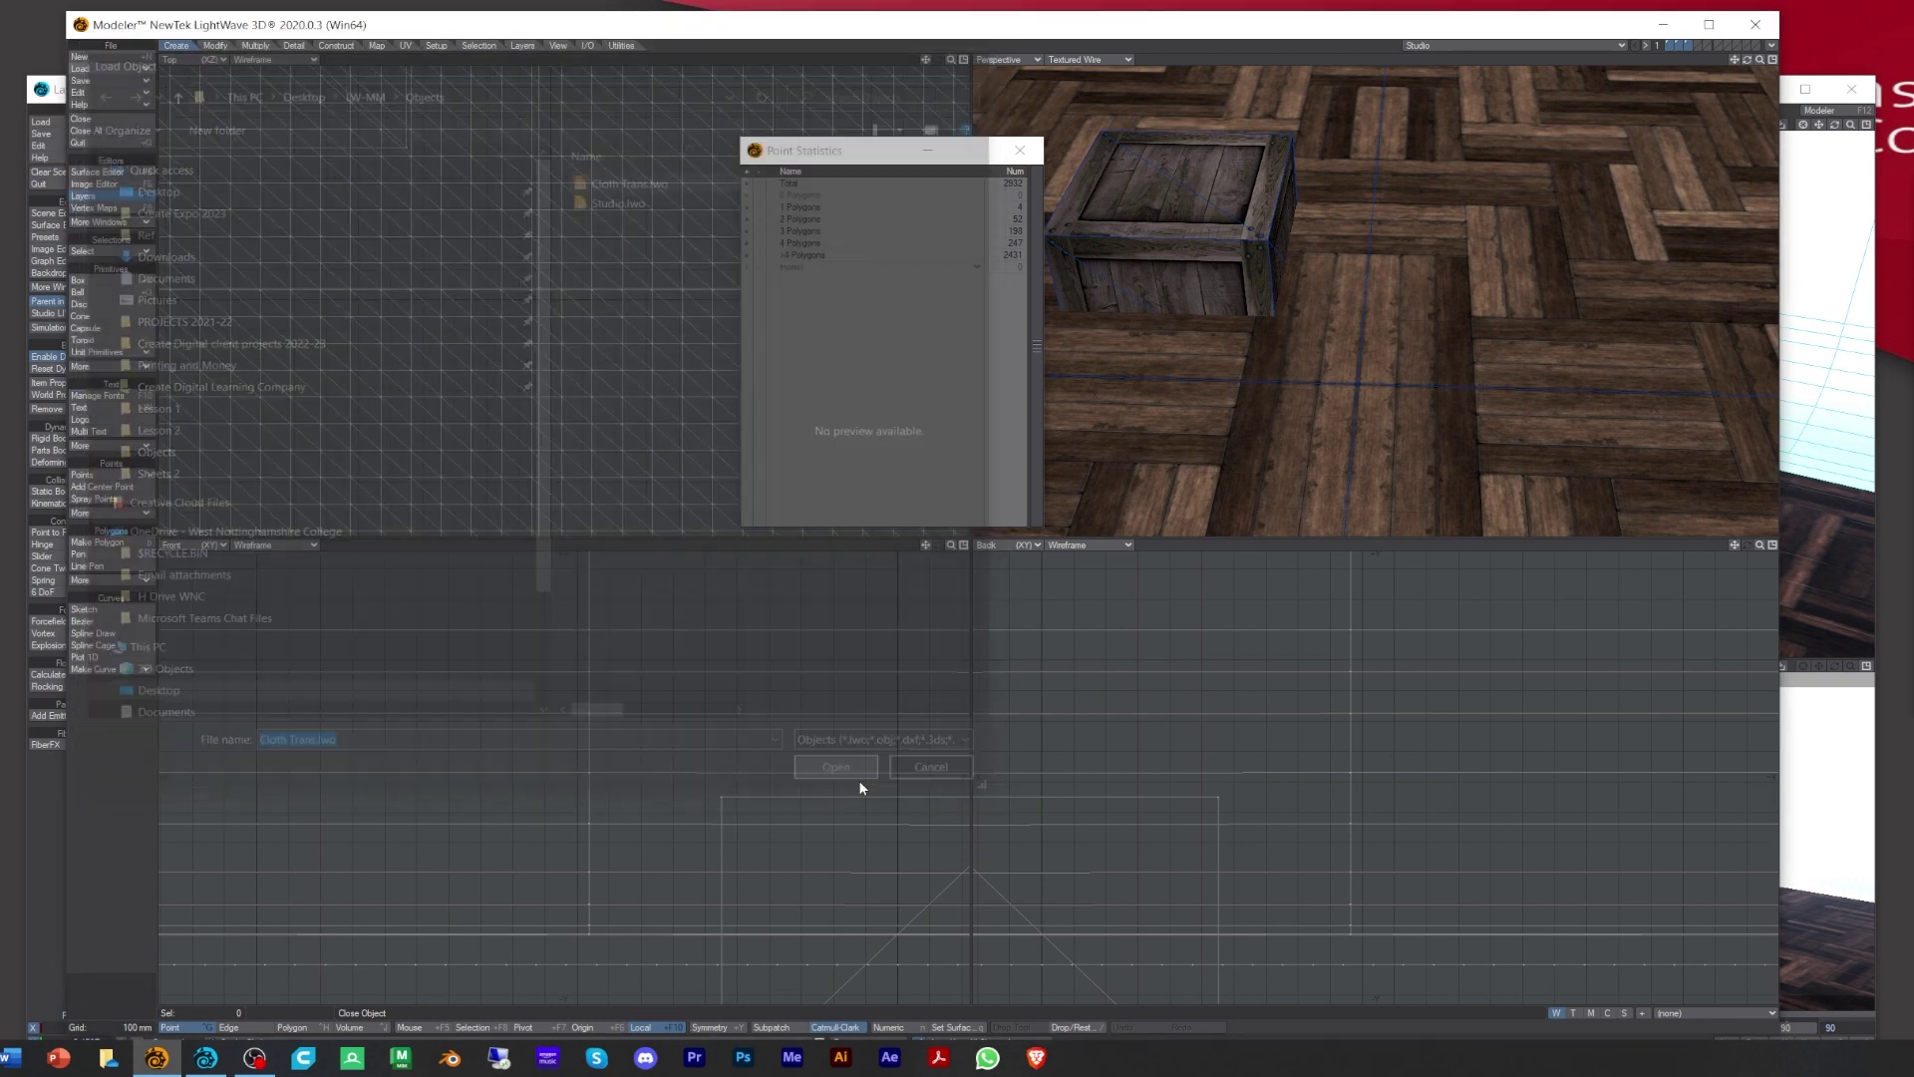
key(a)
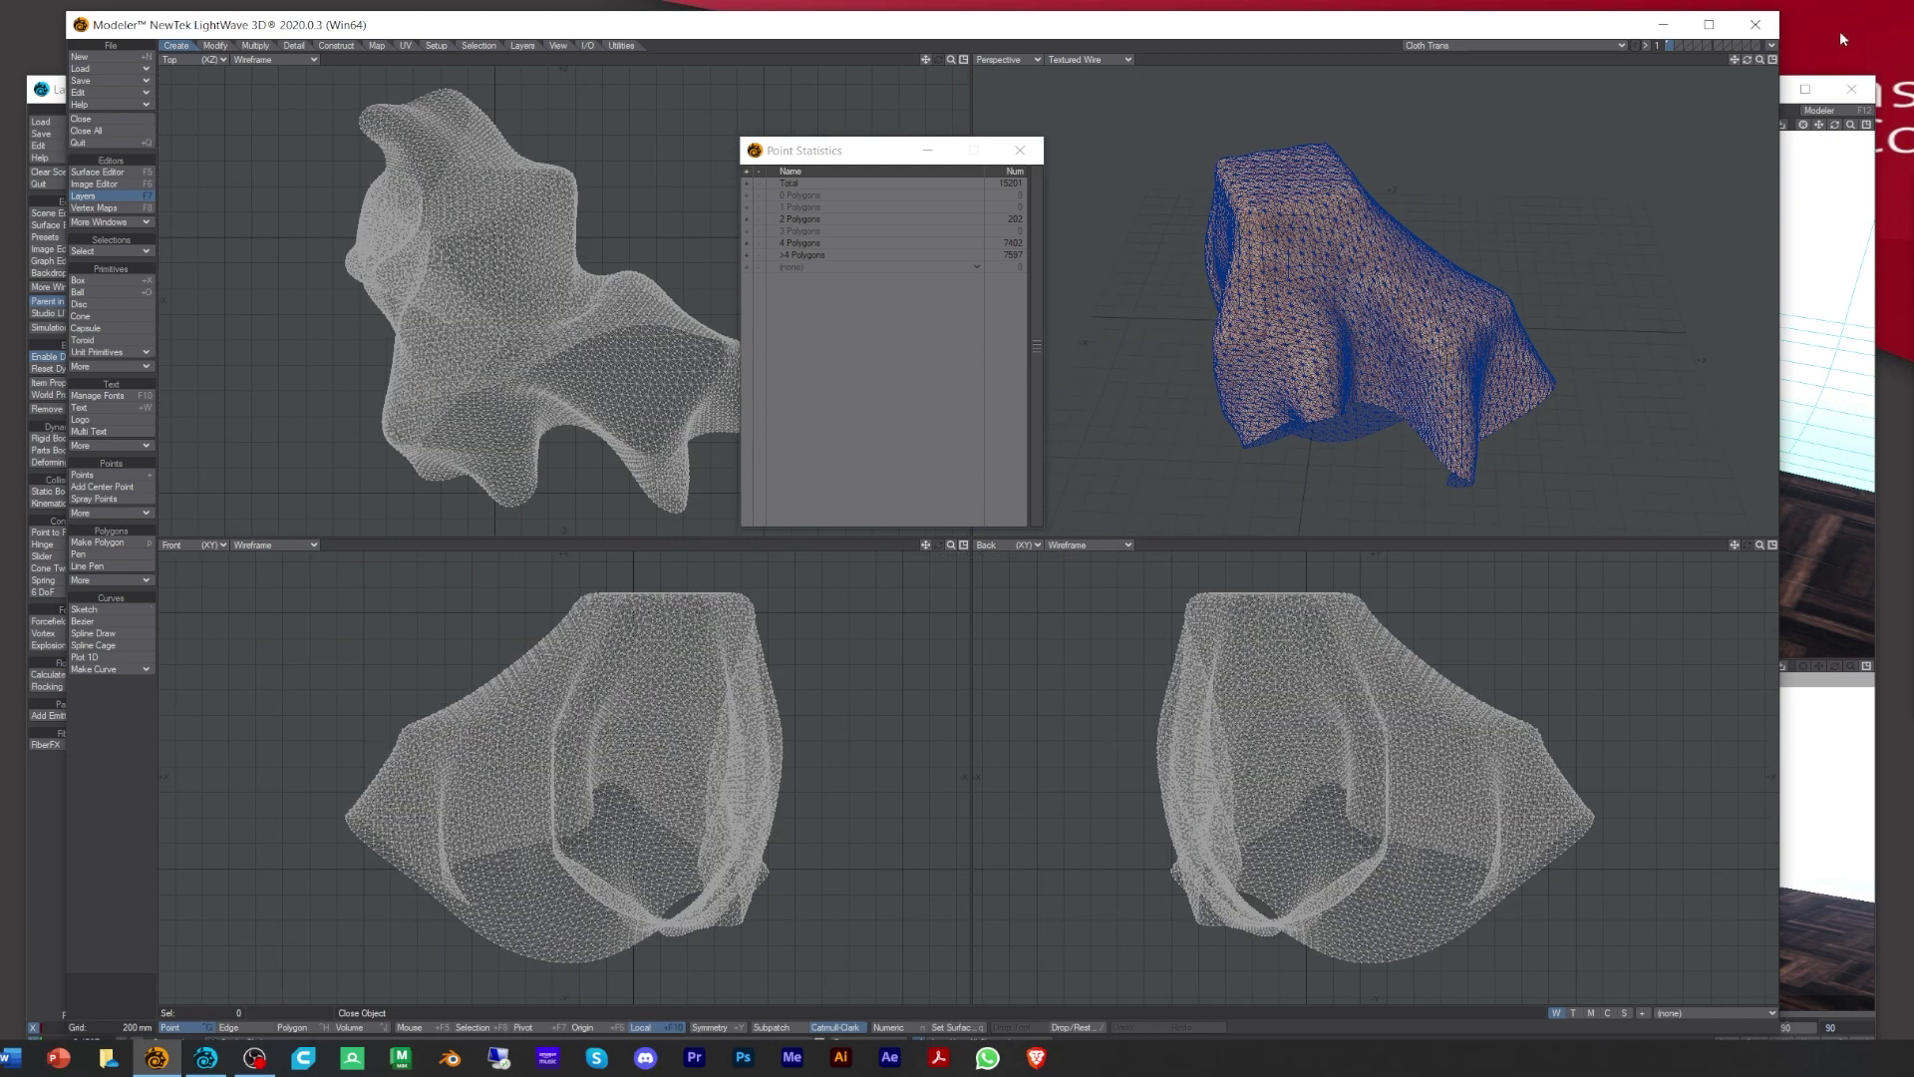
alt+drag(1381, 329, 1384, 224)
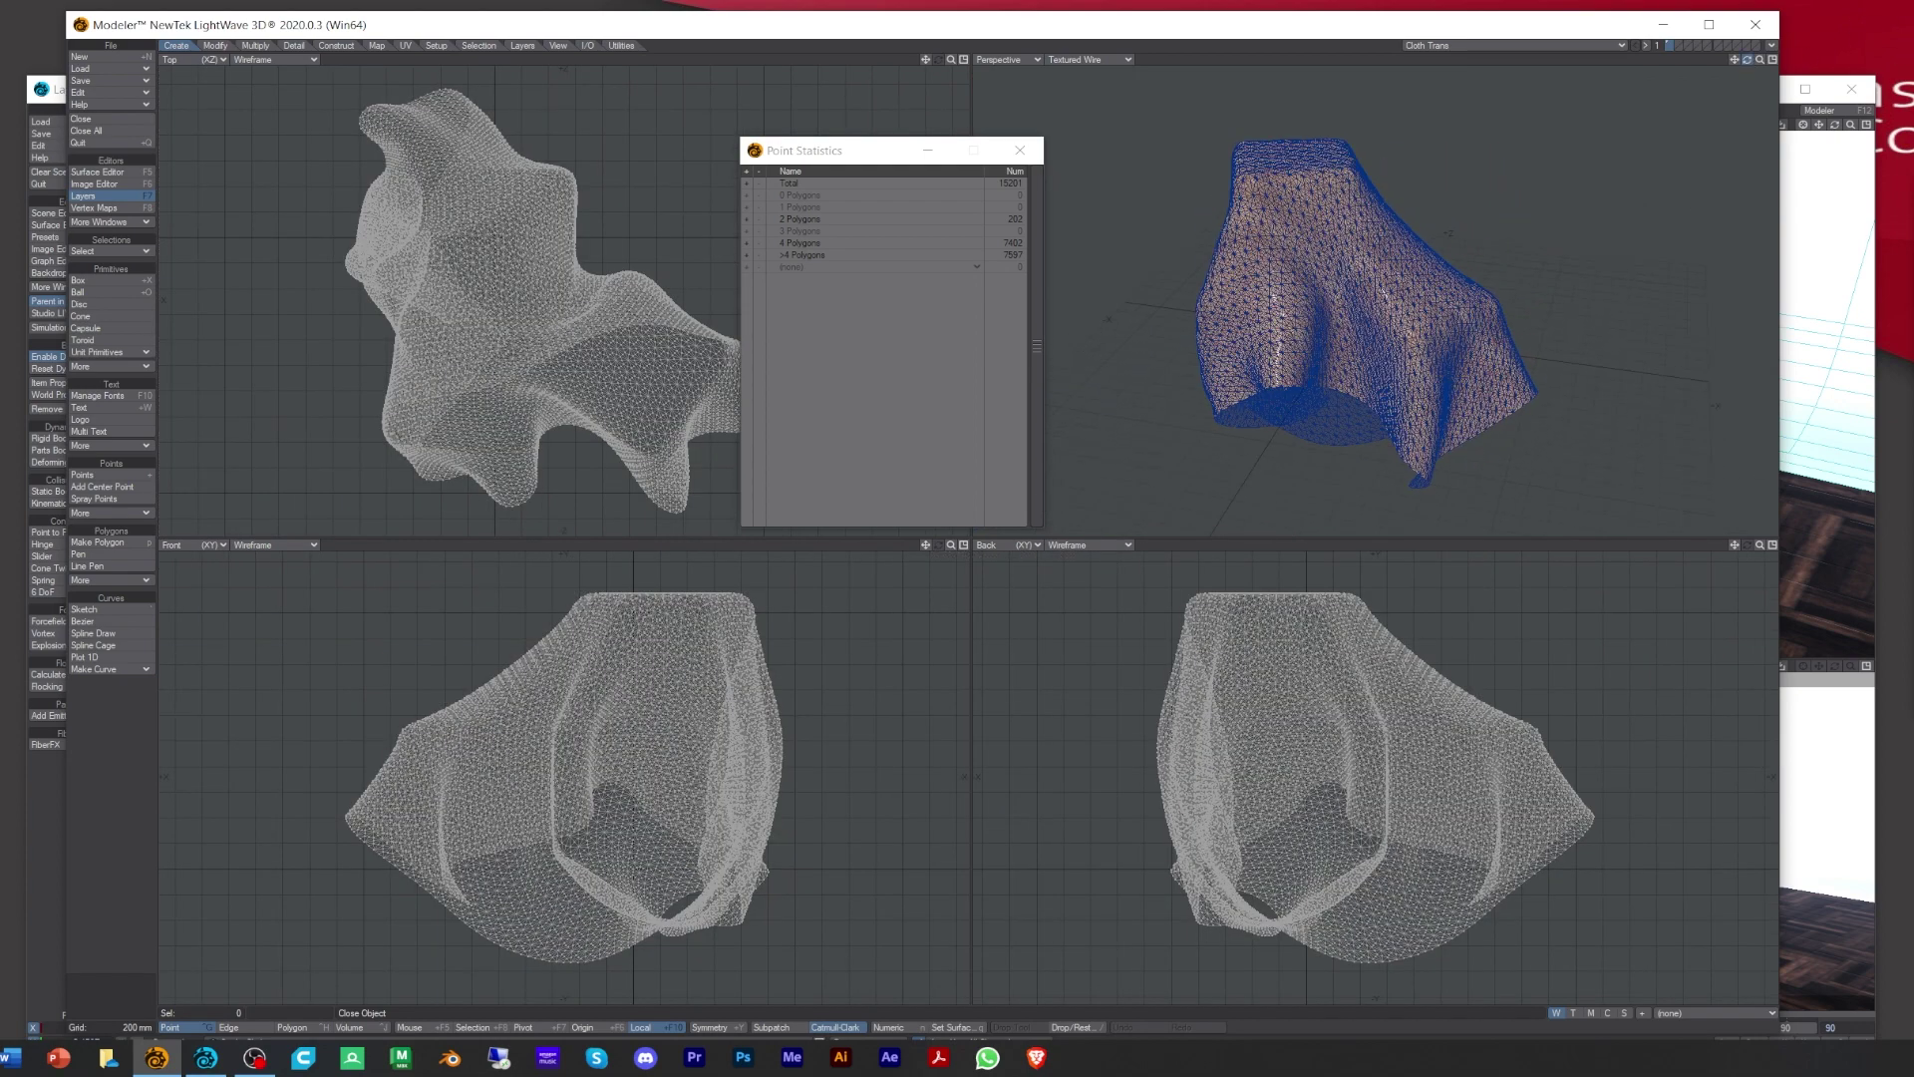
Step: Set the Perspective view to Texture, then Textured Wire, and switch to Polygon mode
click(1091, 62)
click(1090, 104)
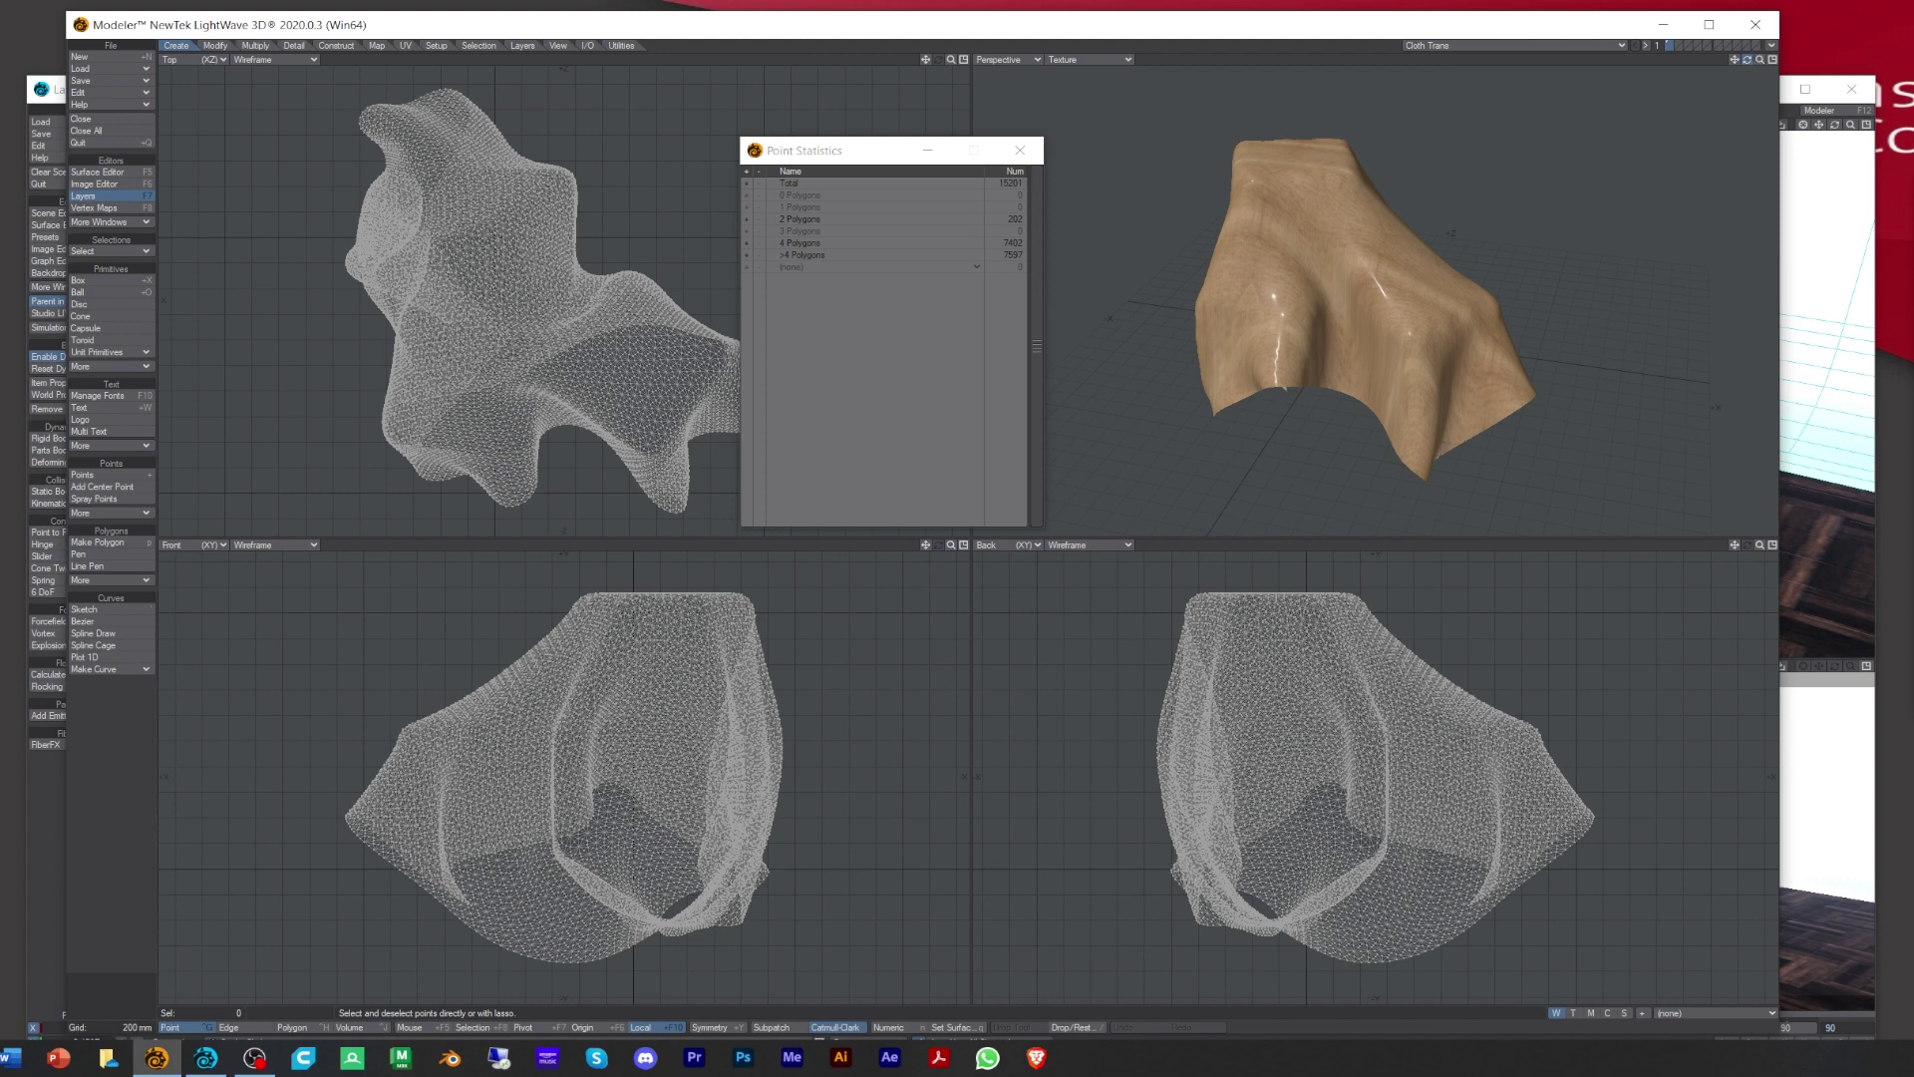
drag(1747, 59, 1904, 76)
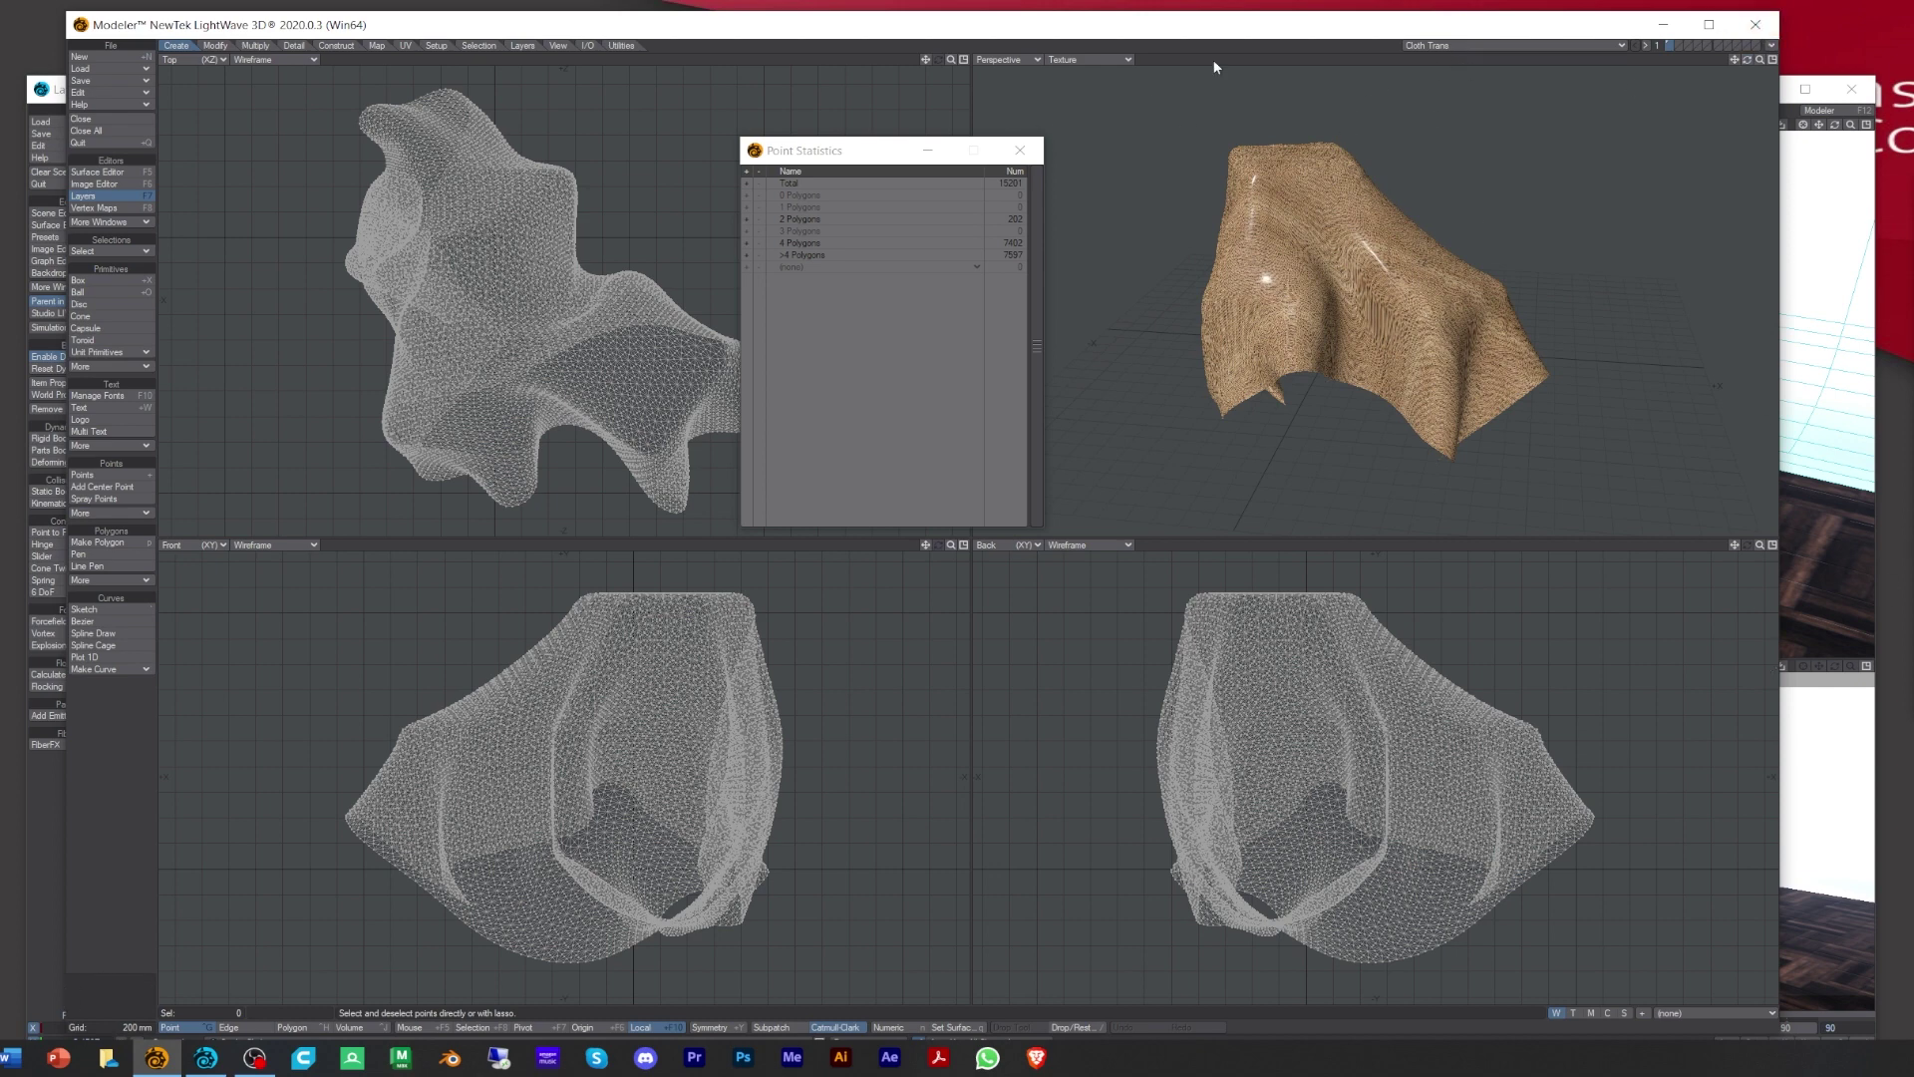
click(1066, 58)
click(1055, 114)
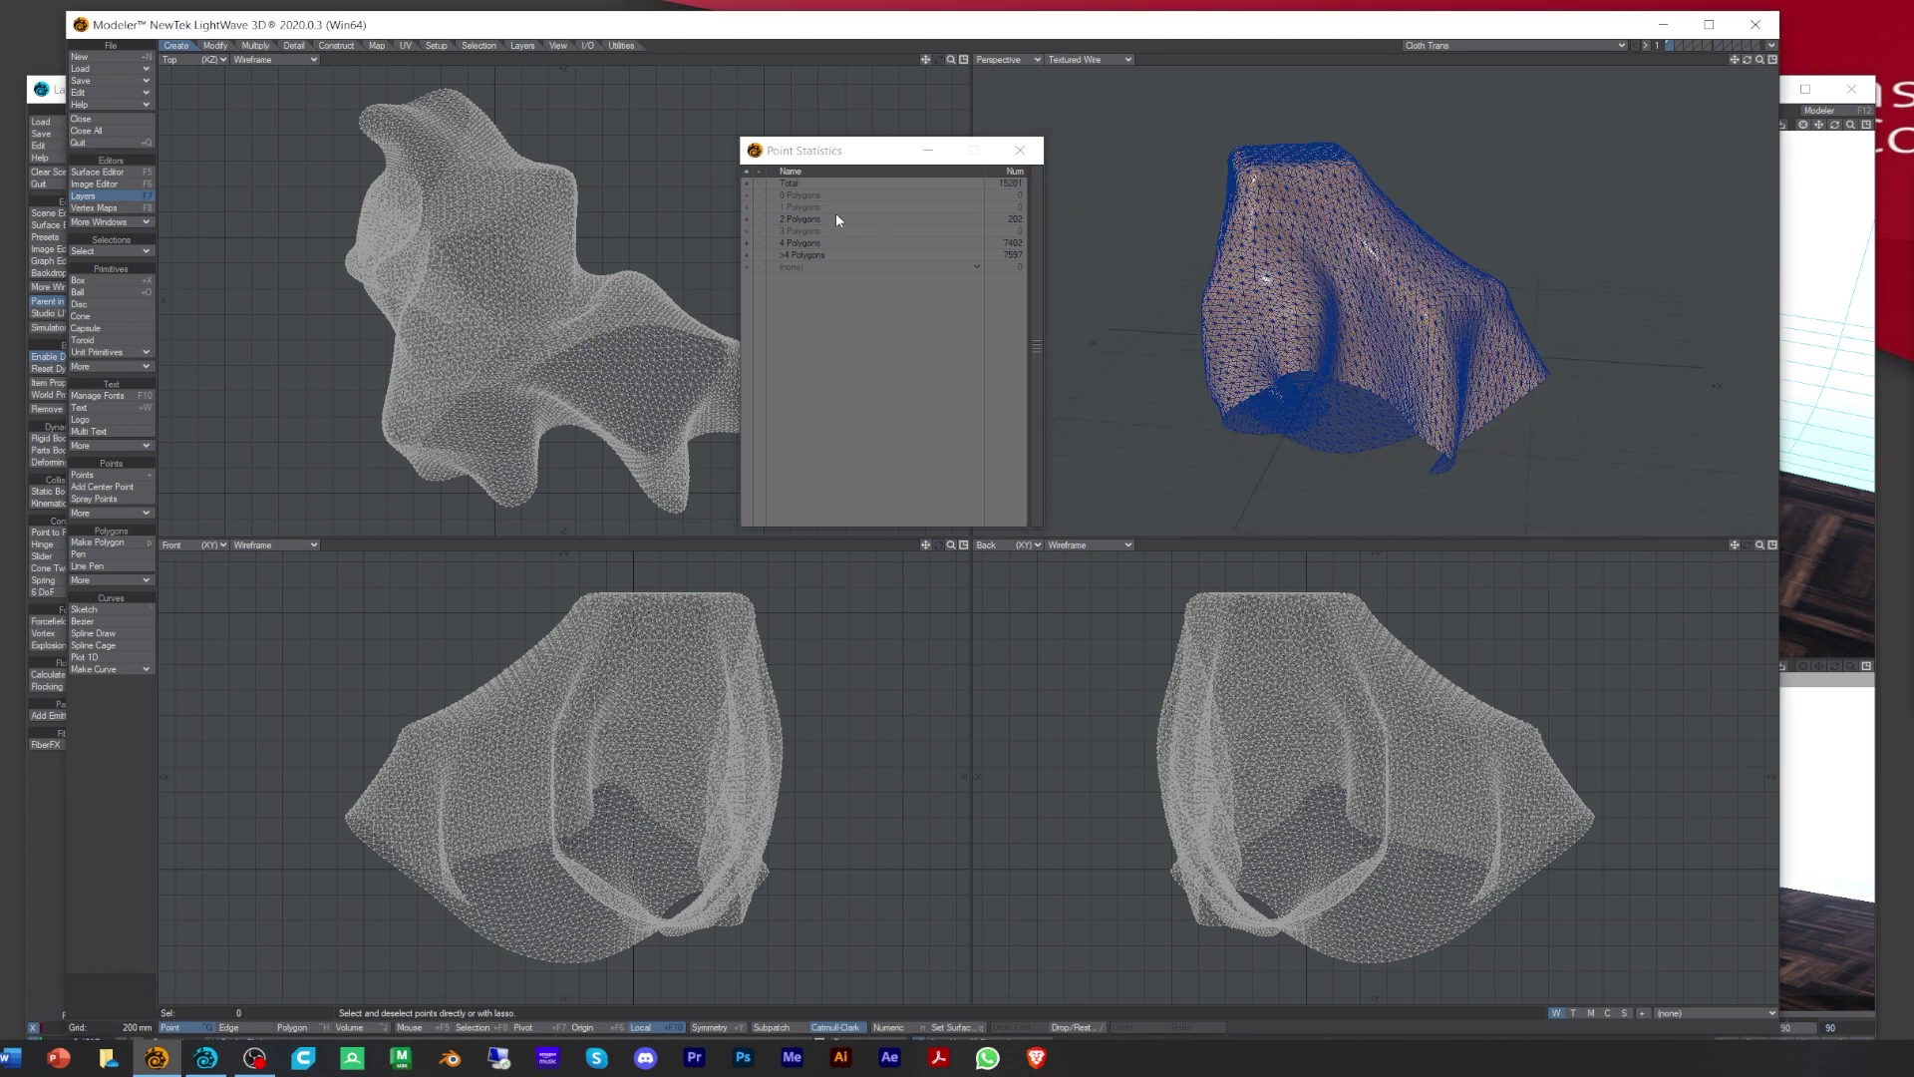
click(100, 221)
click(894, 252)
click(292, 1027)
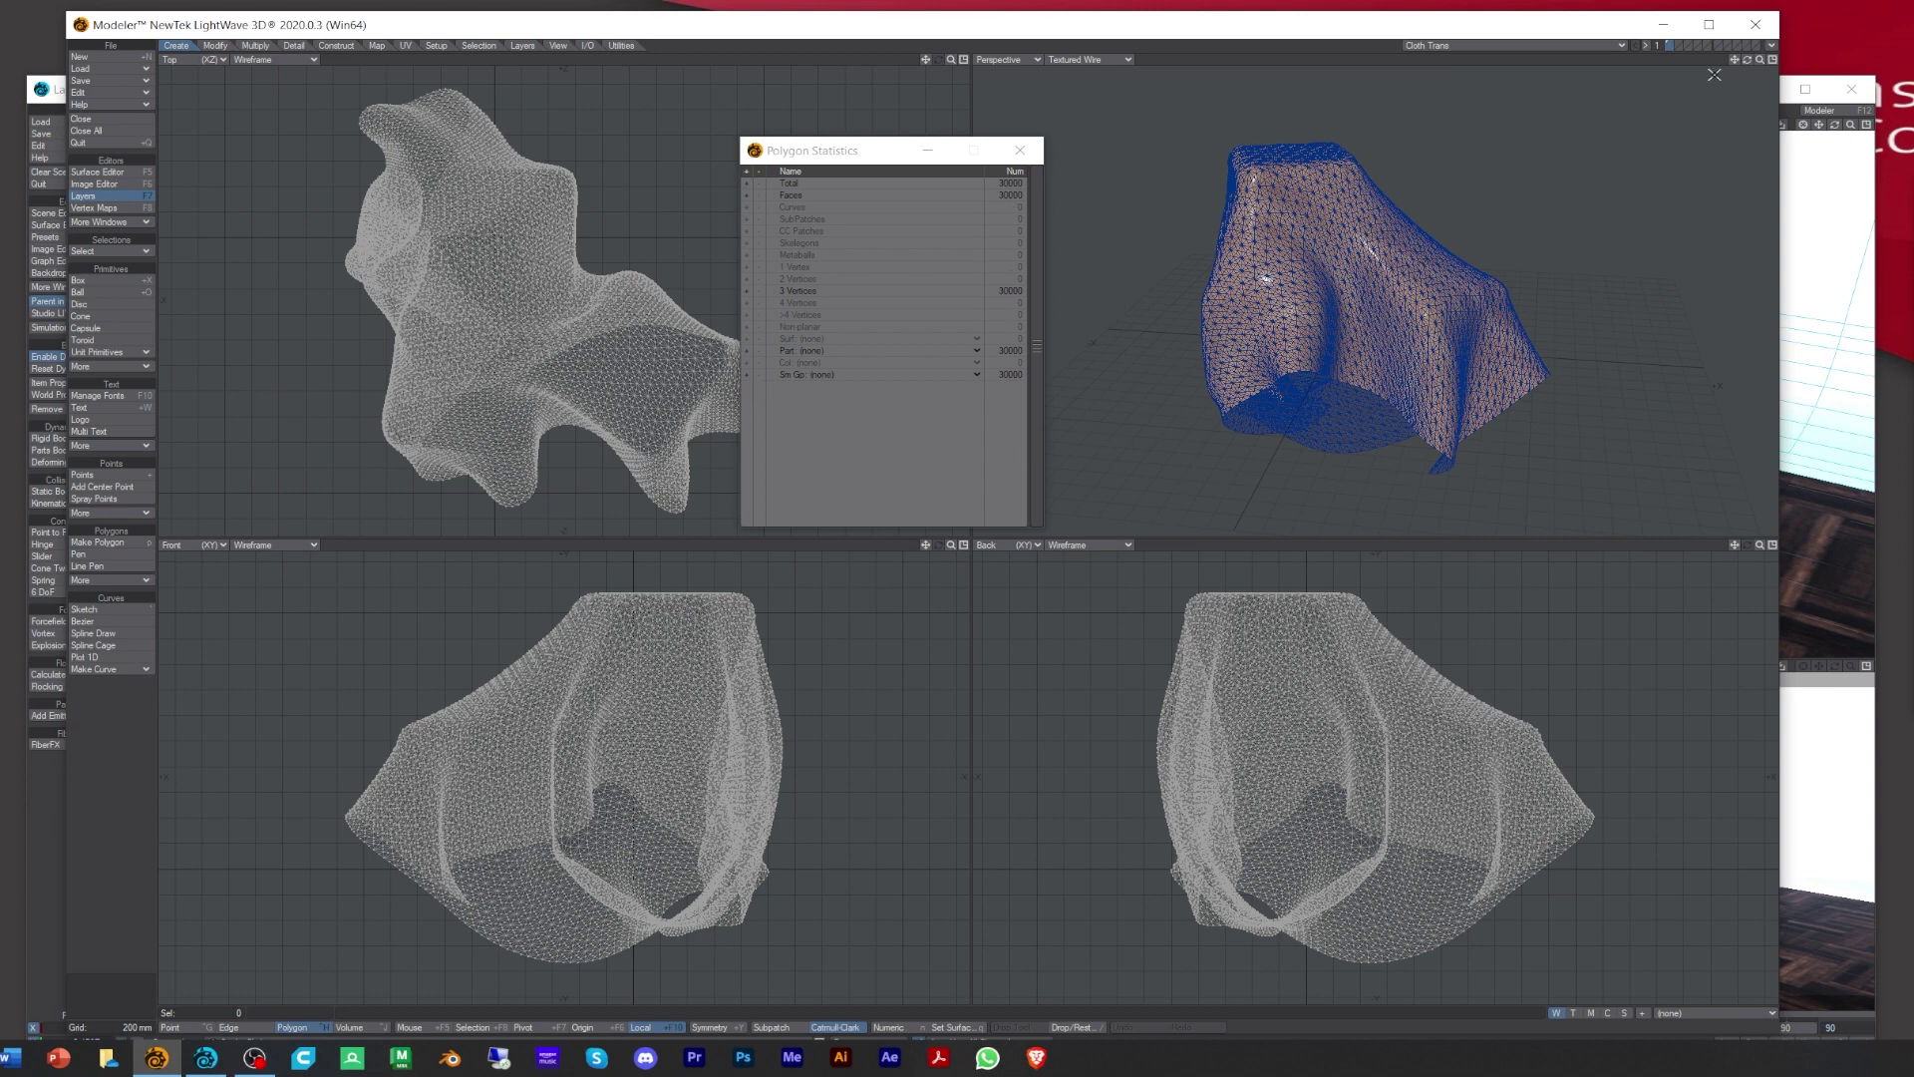
Step: Run Reduce Polys + with Goal 0.5 to cut the cloth from 30000 to 14999 polygons
drag(1748, 60, 1679, 64)
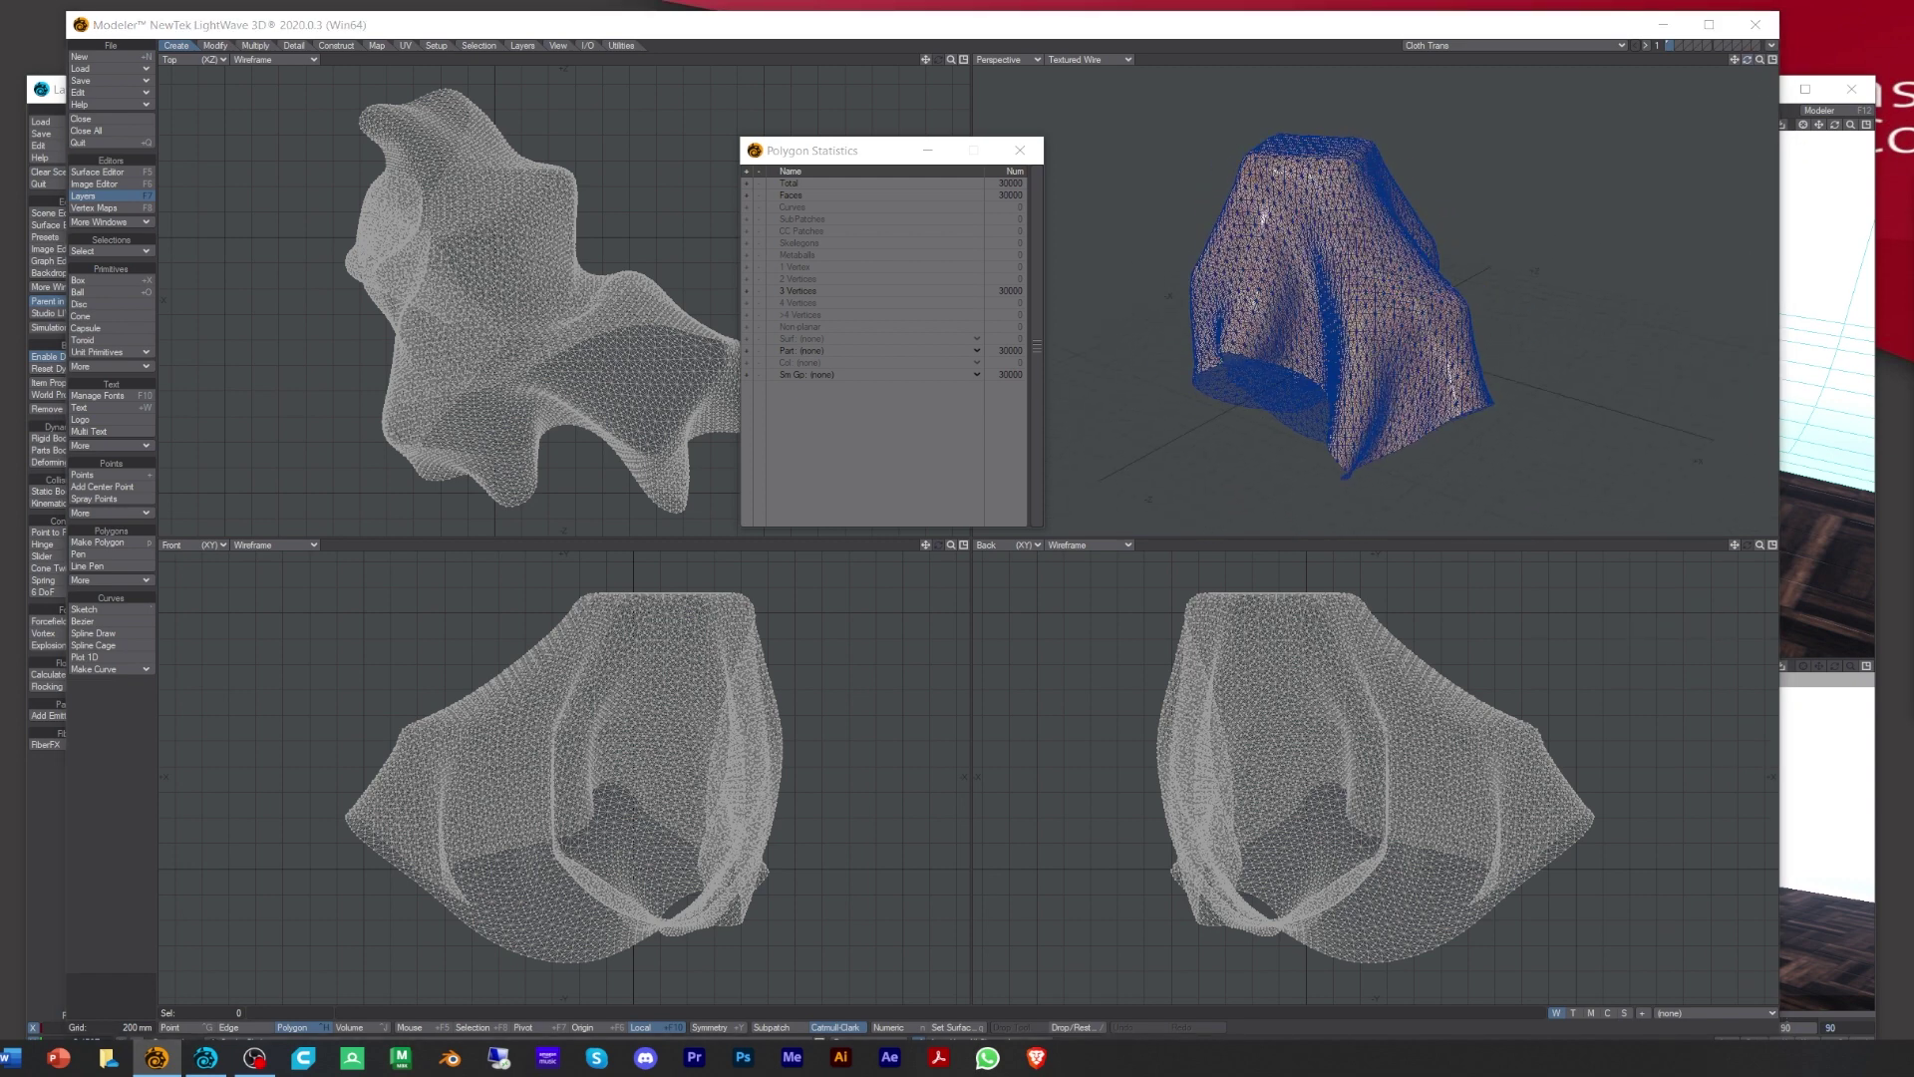
key(ctrl+n)
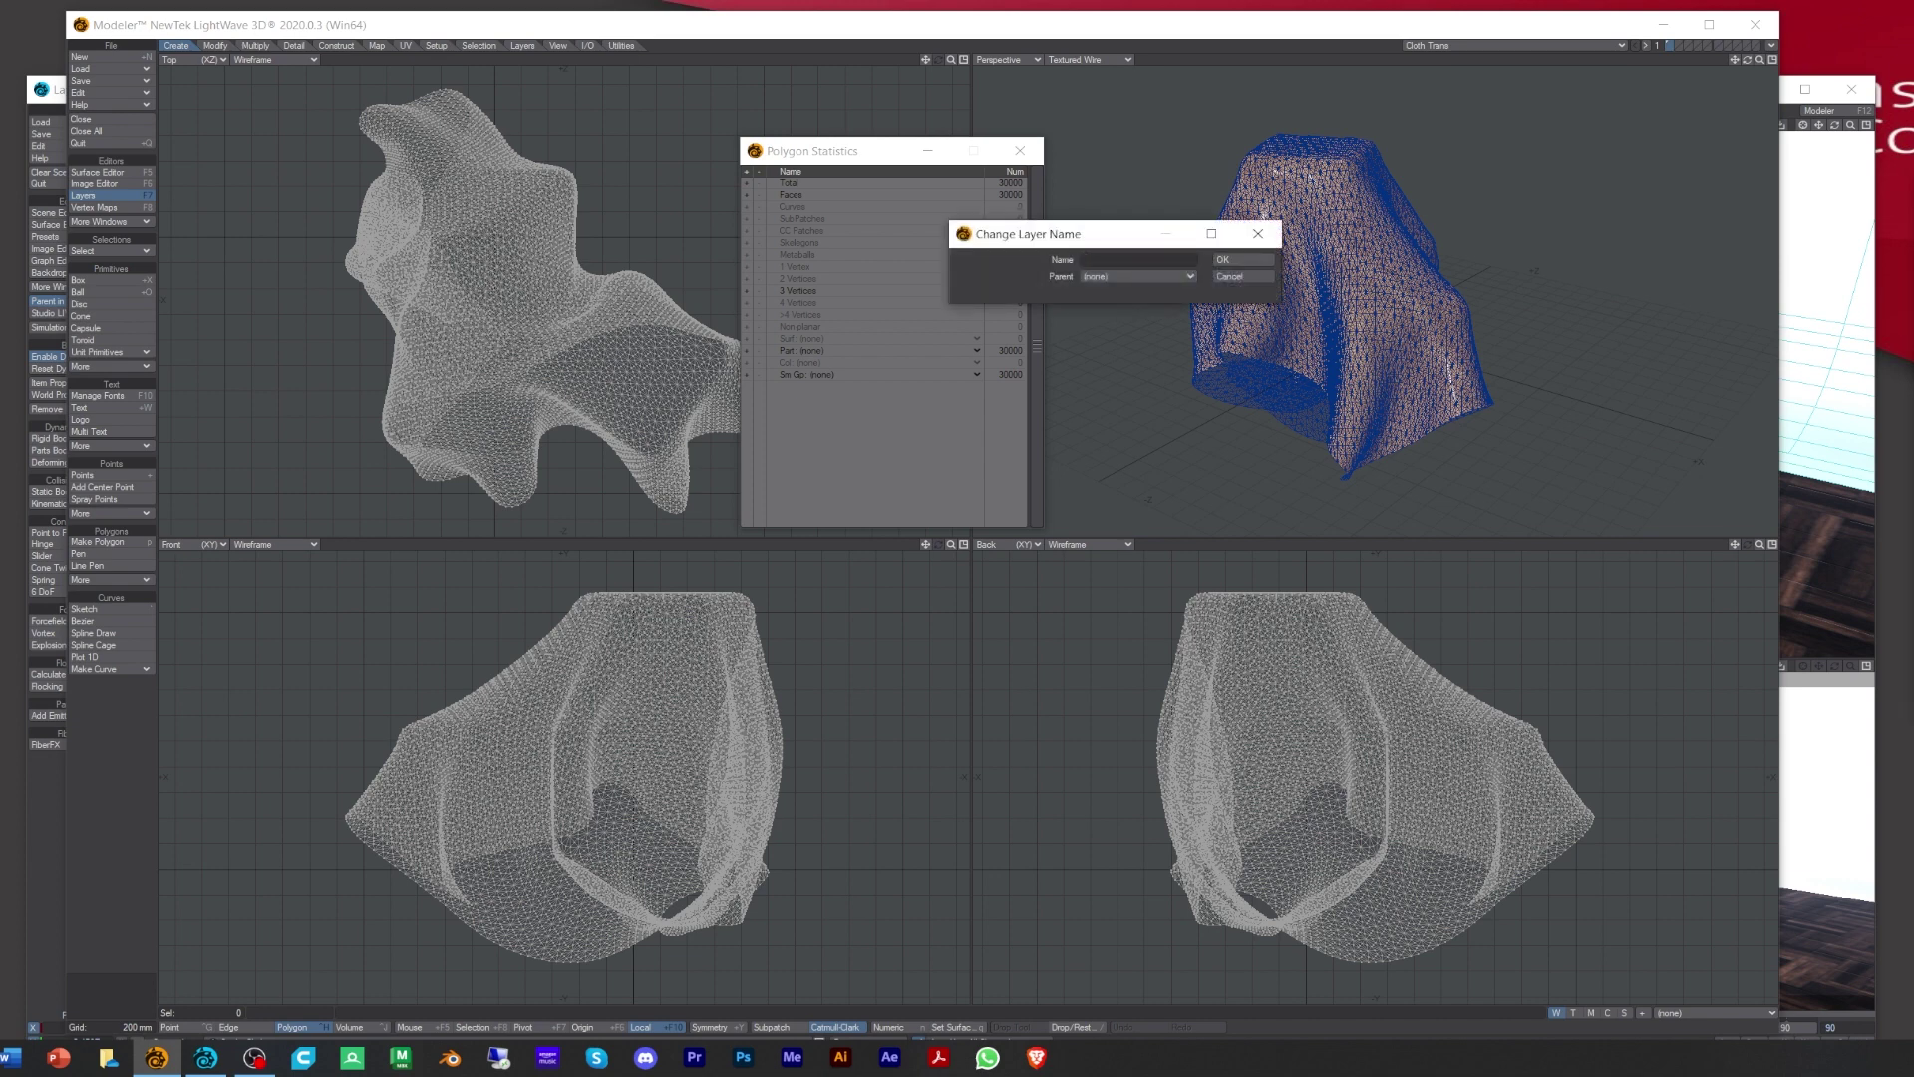
click(1244, 276)
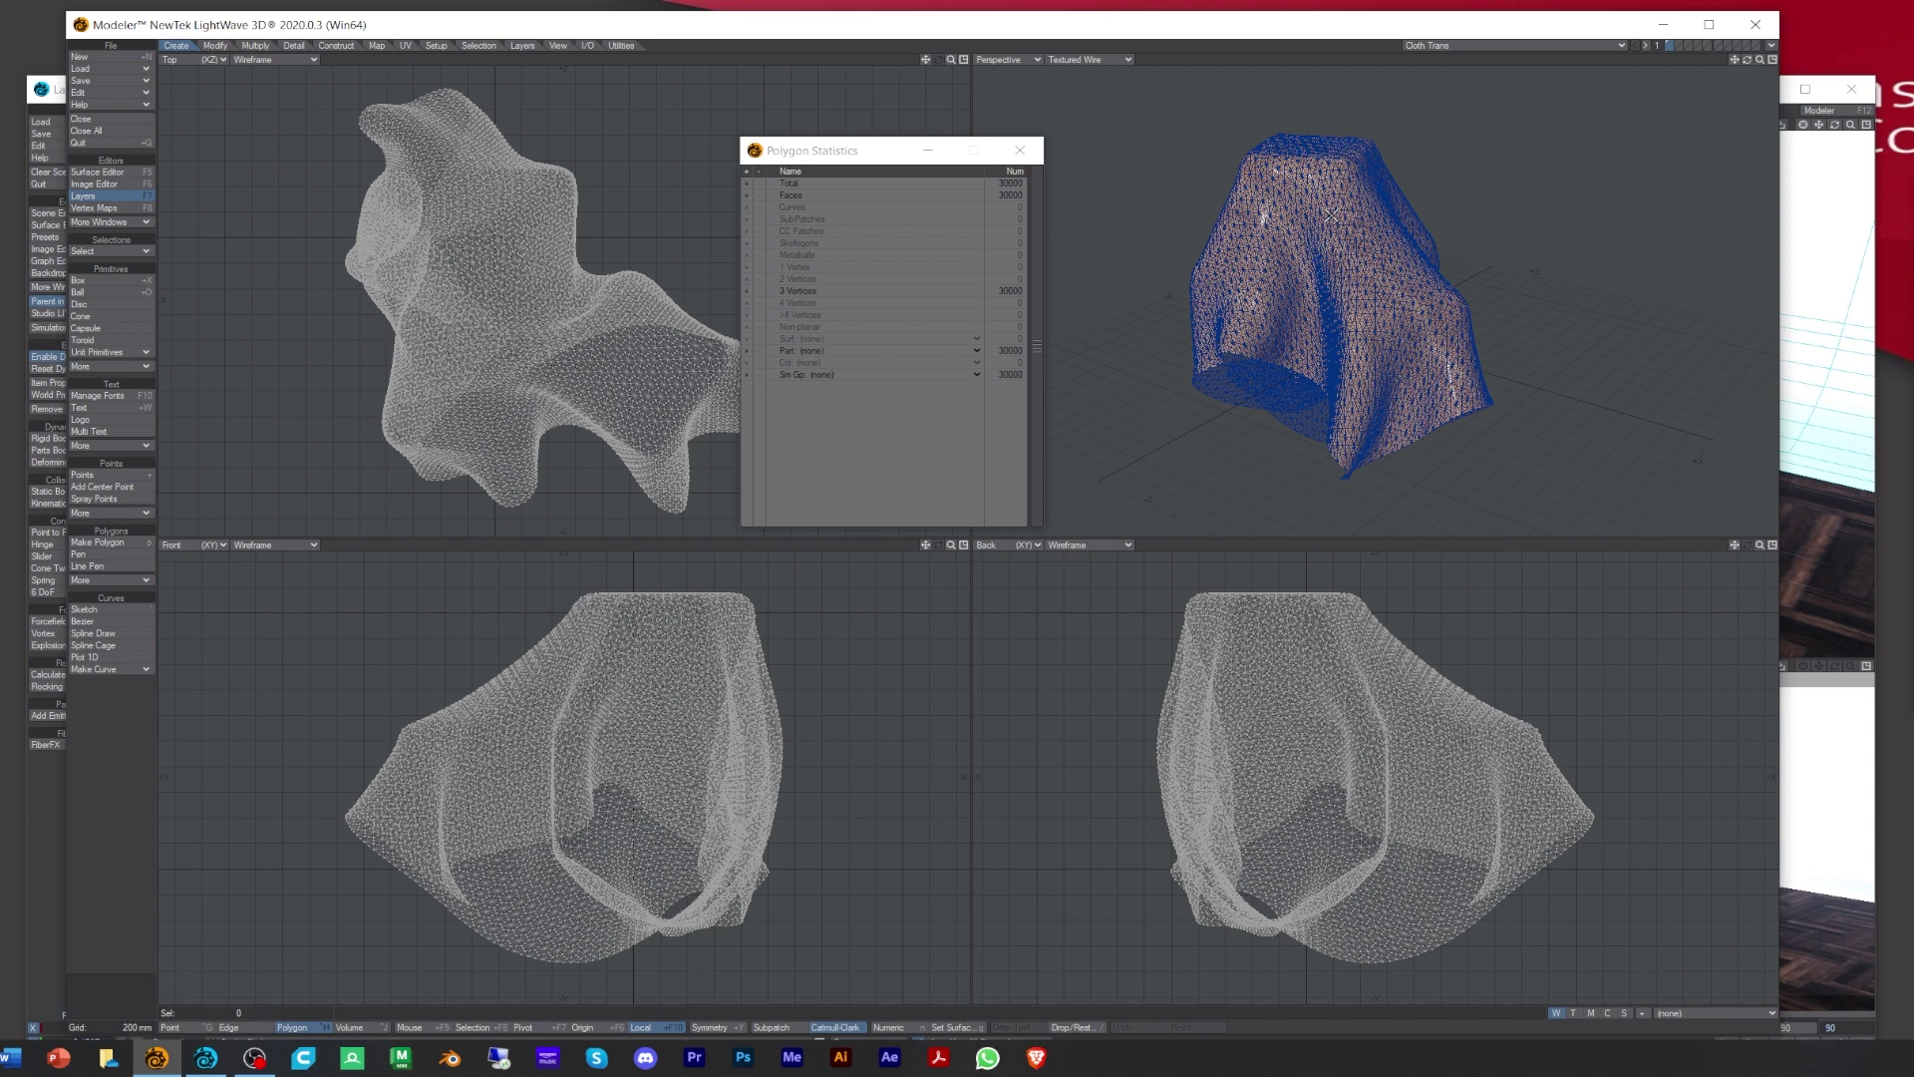
click(335, 46)
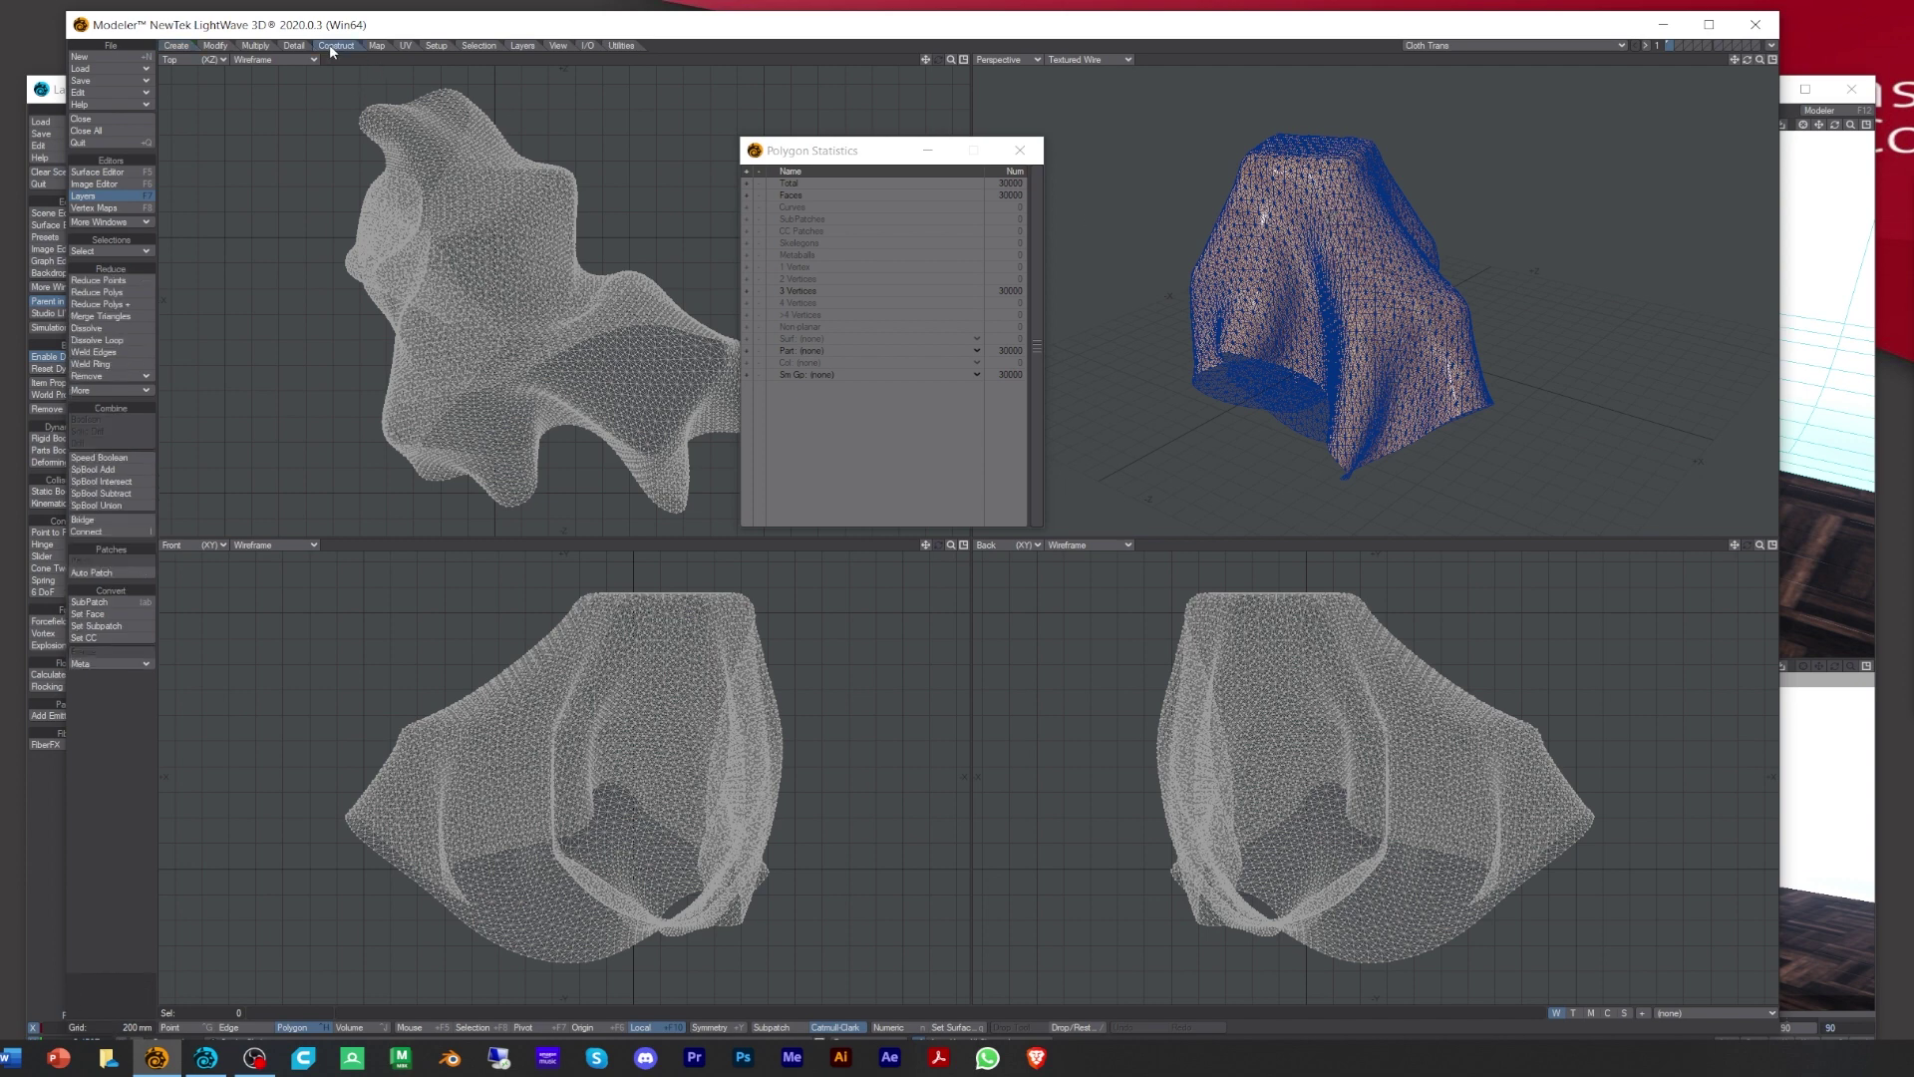
click(98, 304)
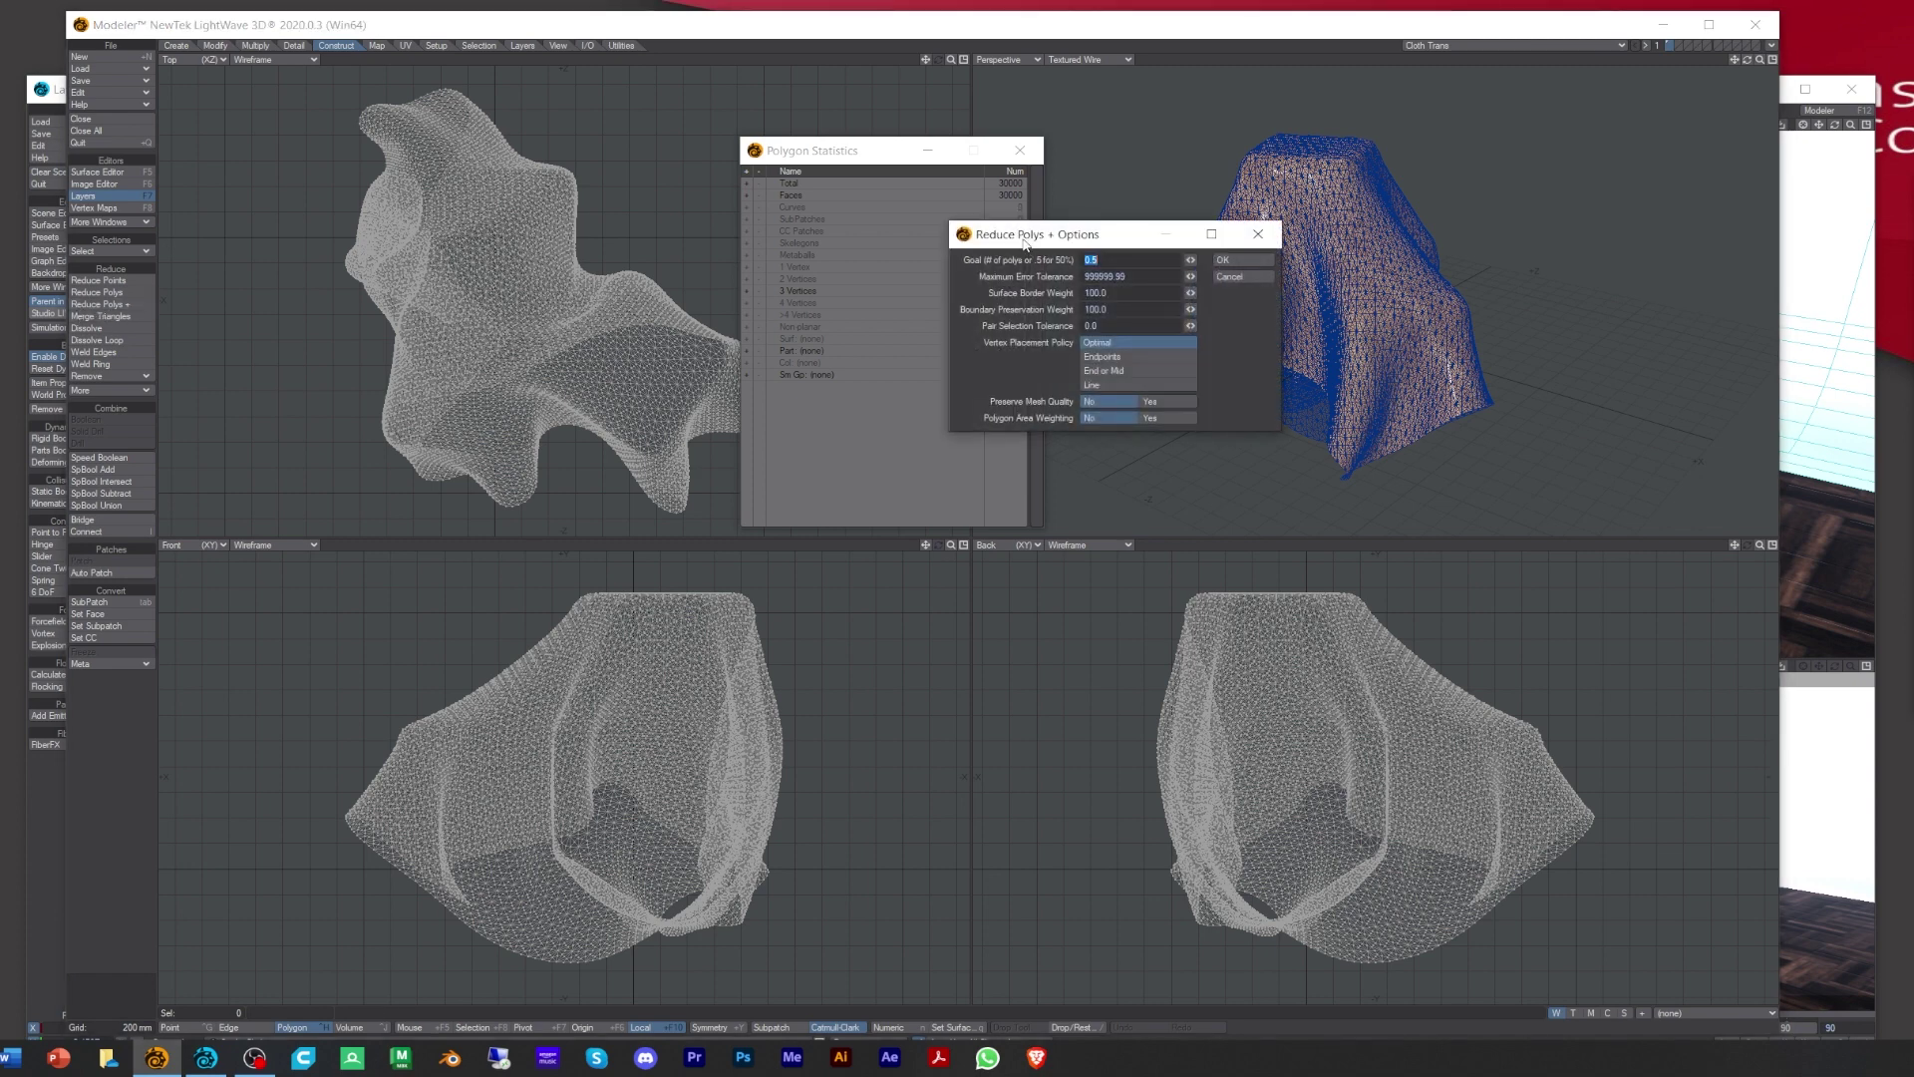
drag(1026, 244, 792, 304)
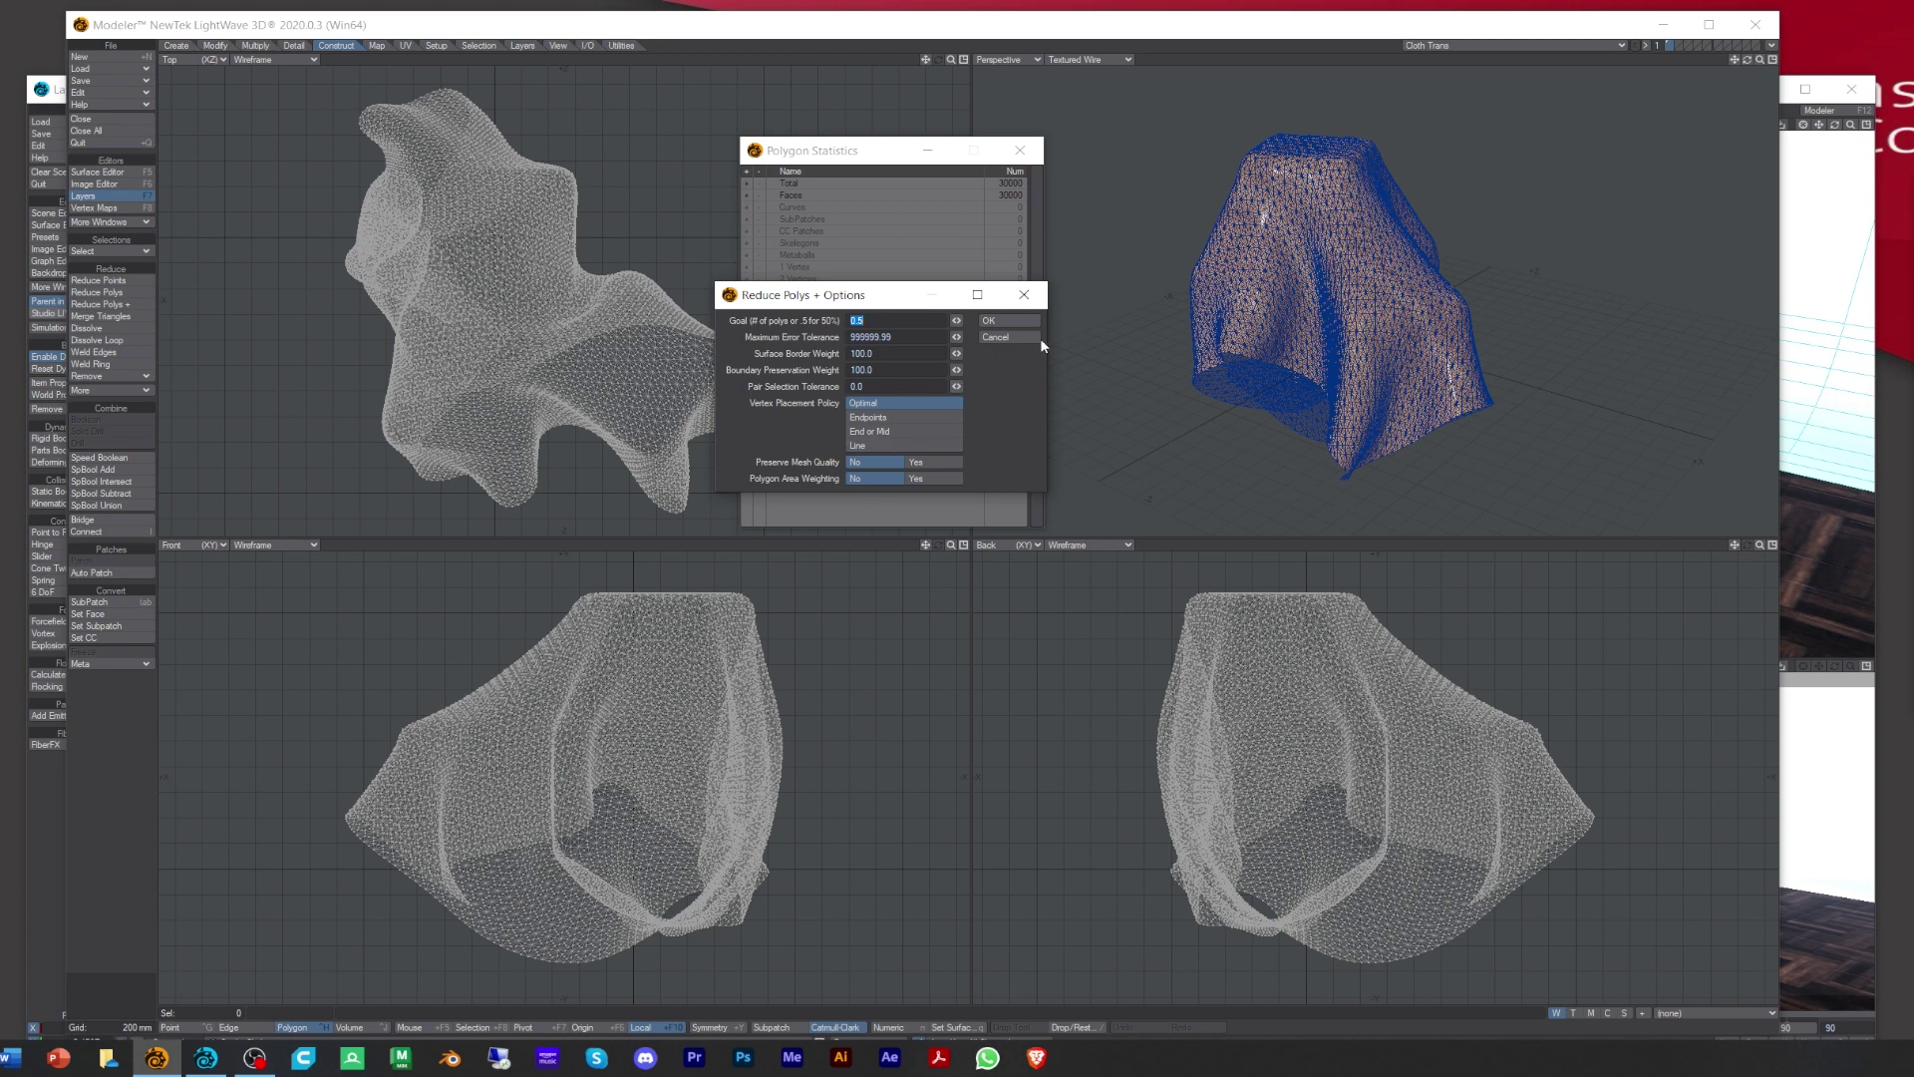
click(1008, 321)
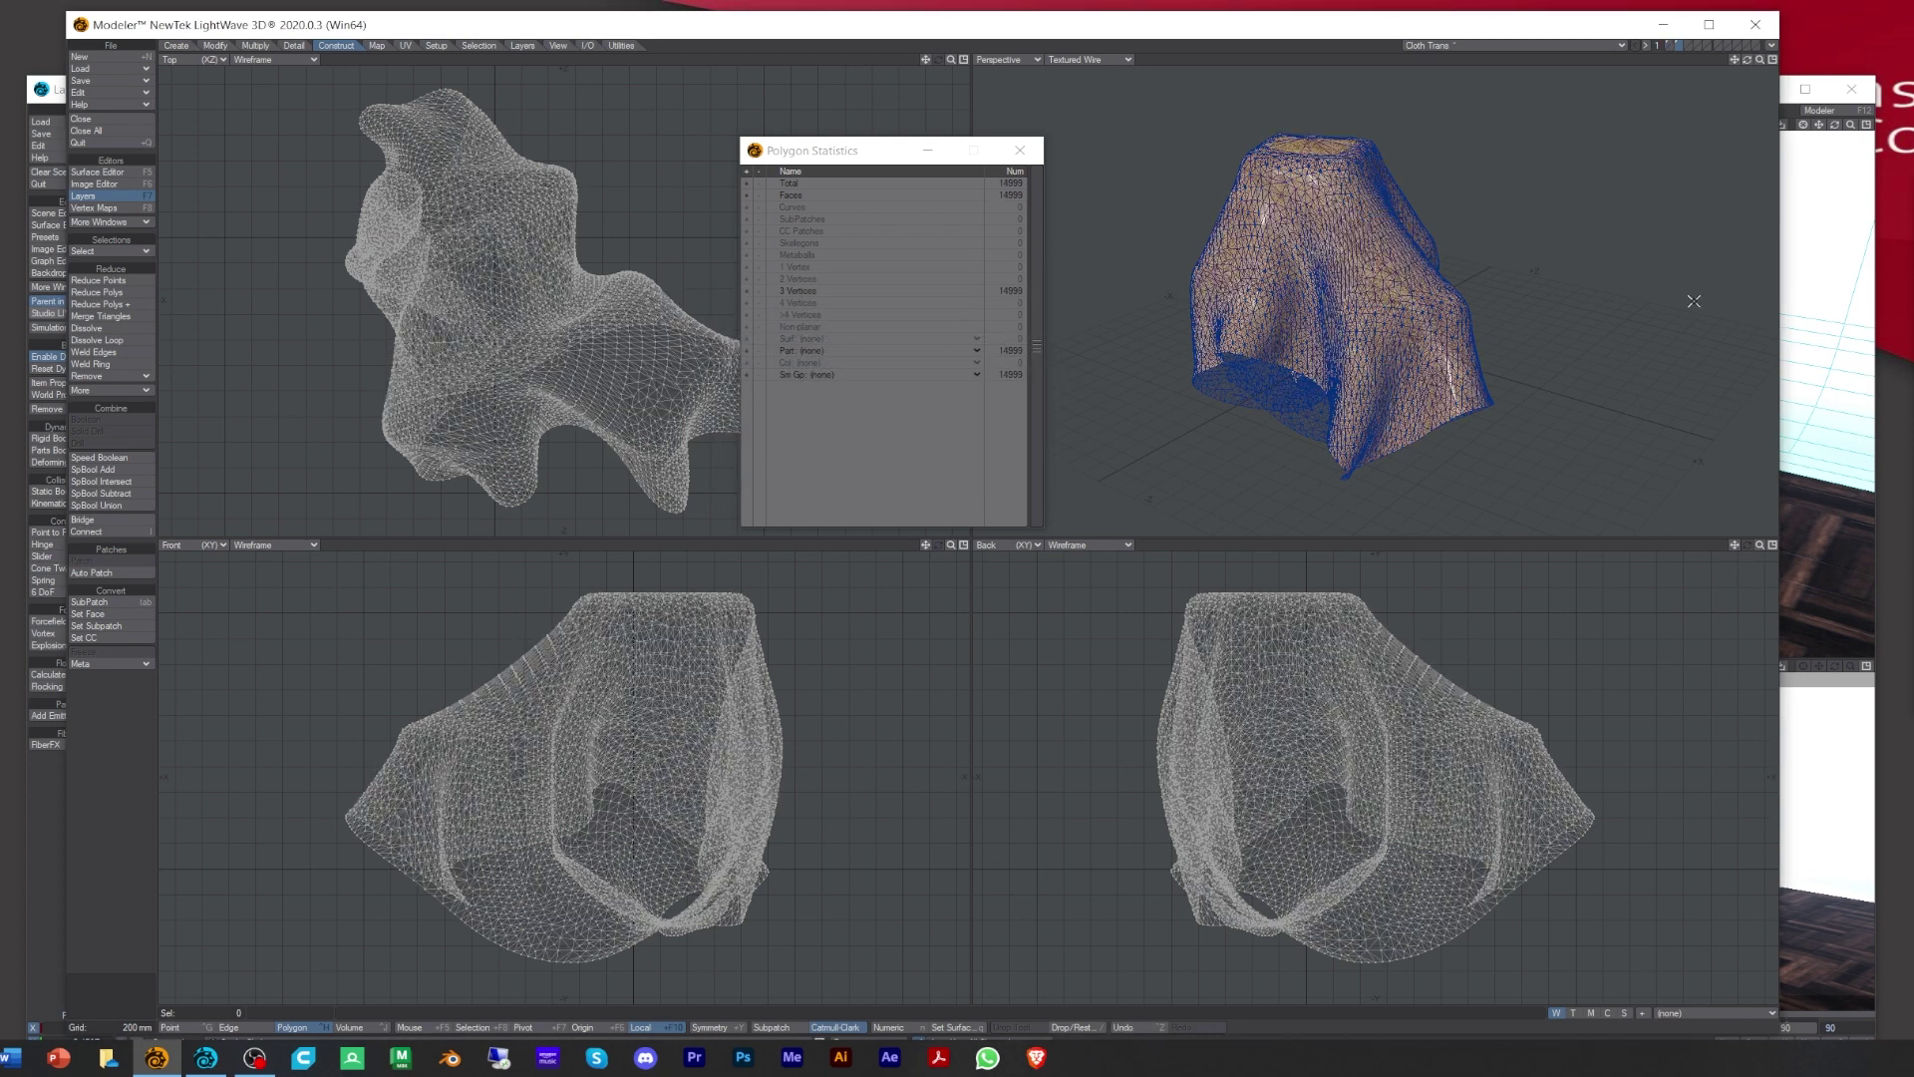
Step: Open the Layers panel, show Perspective textured, and compare the 30000 and 14999-polygon layers
key(F7)
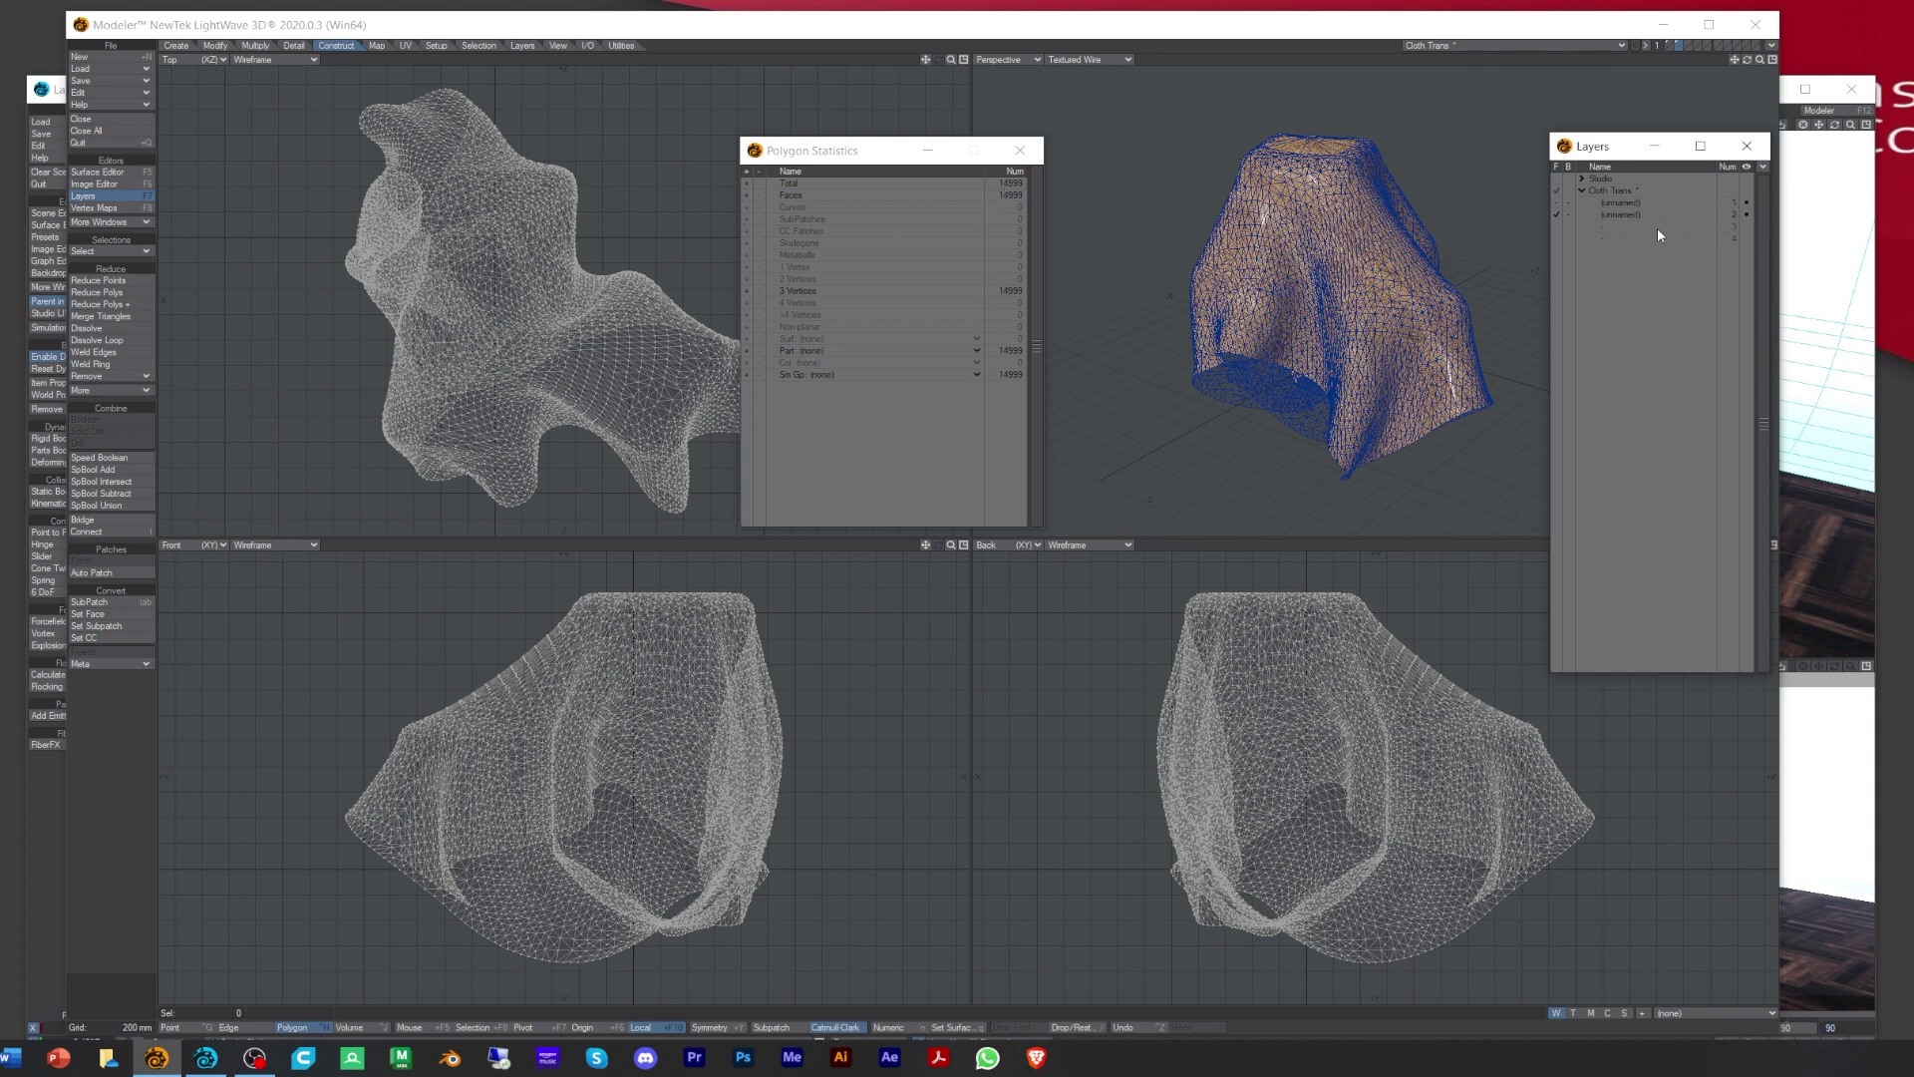
click(1617, 204)
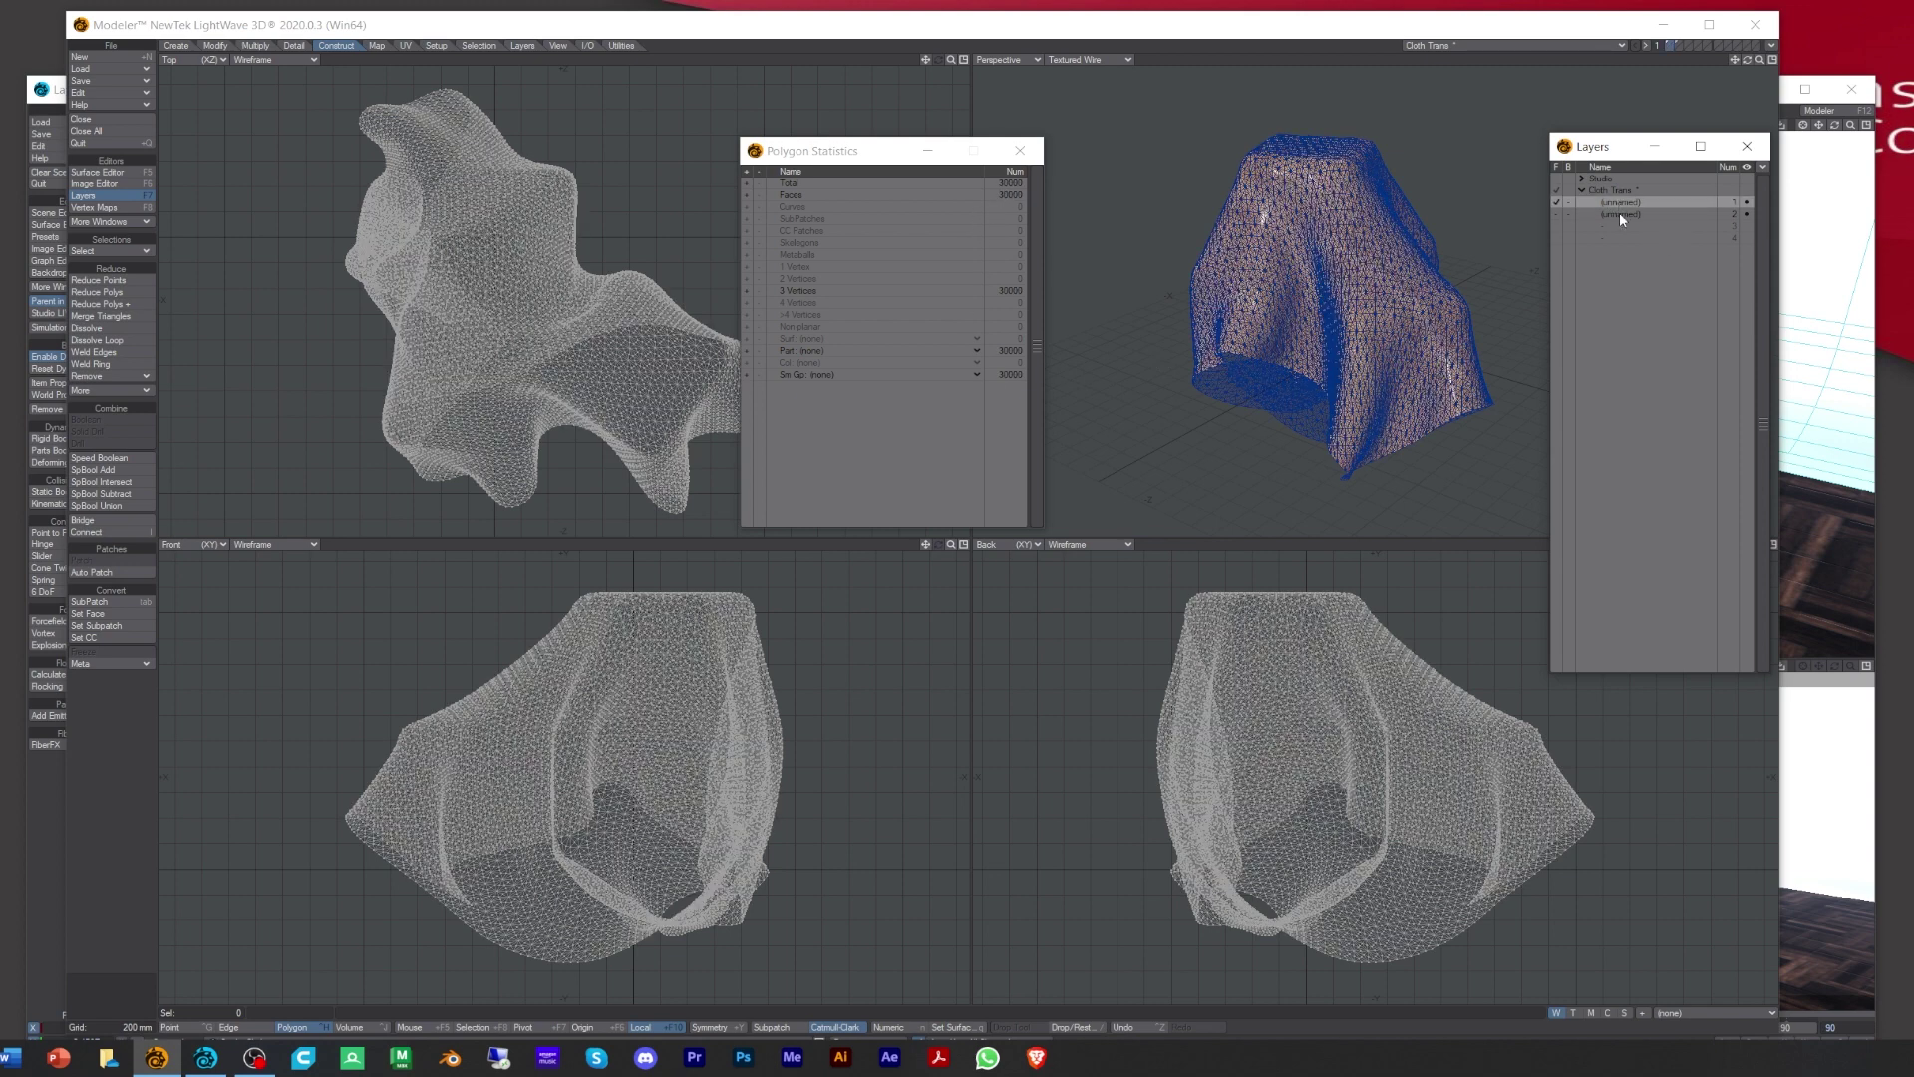
click(1089, 59)
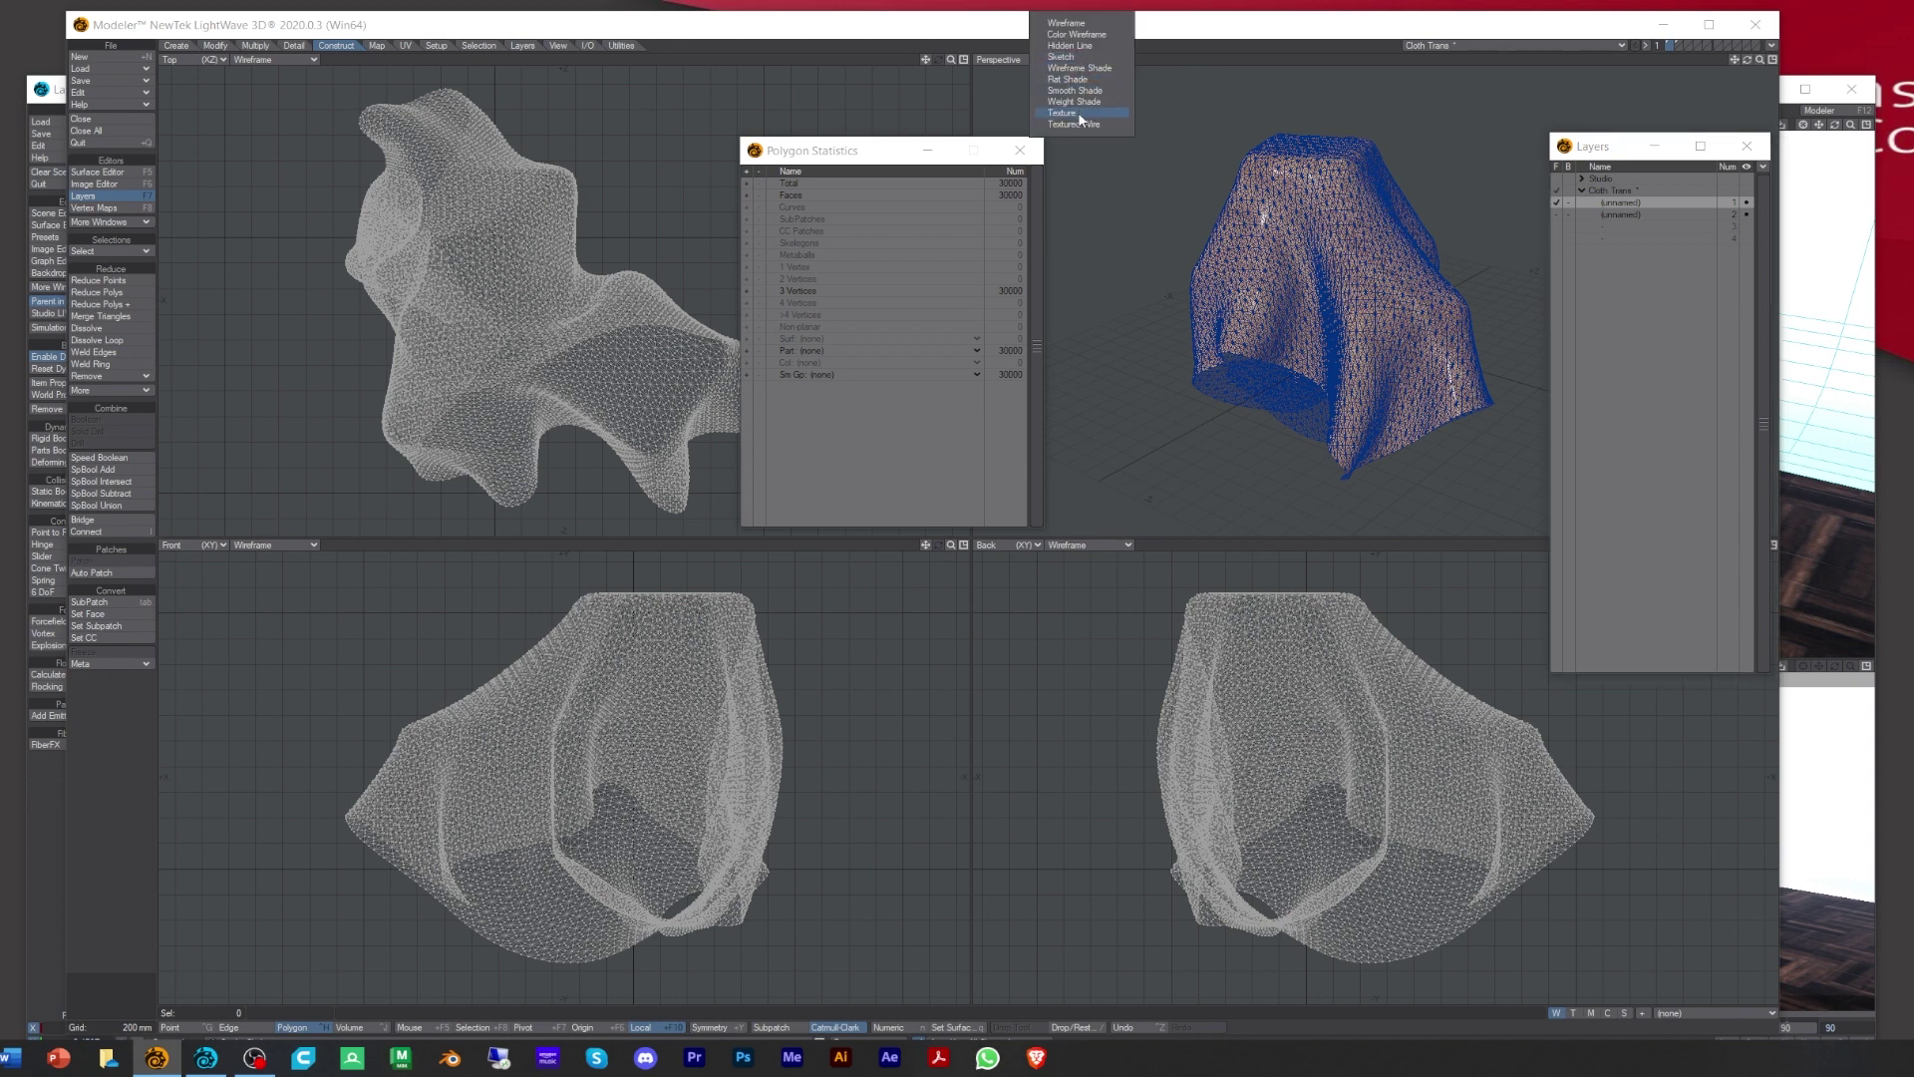
click(1082, 115)
click(1628, 215)
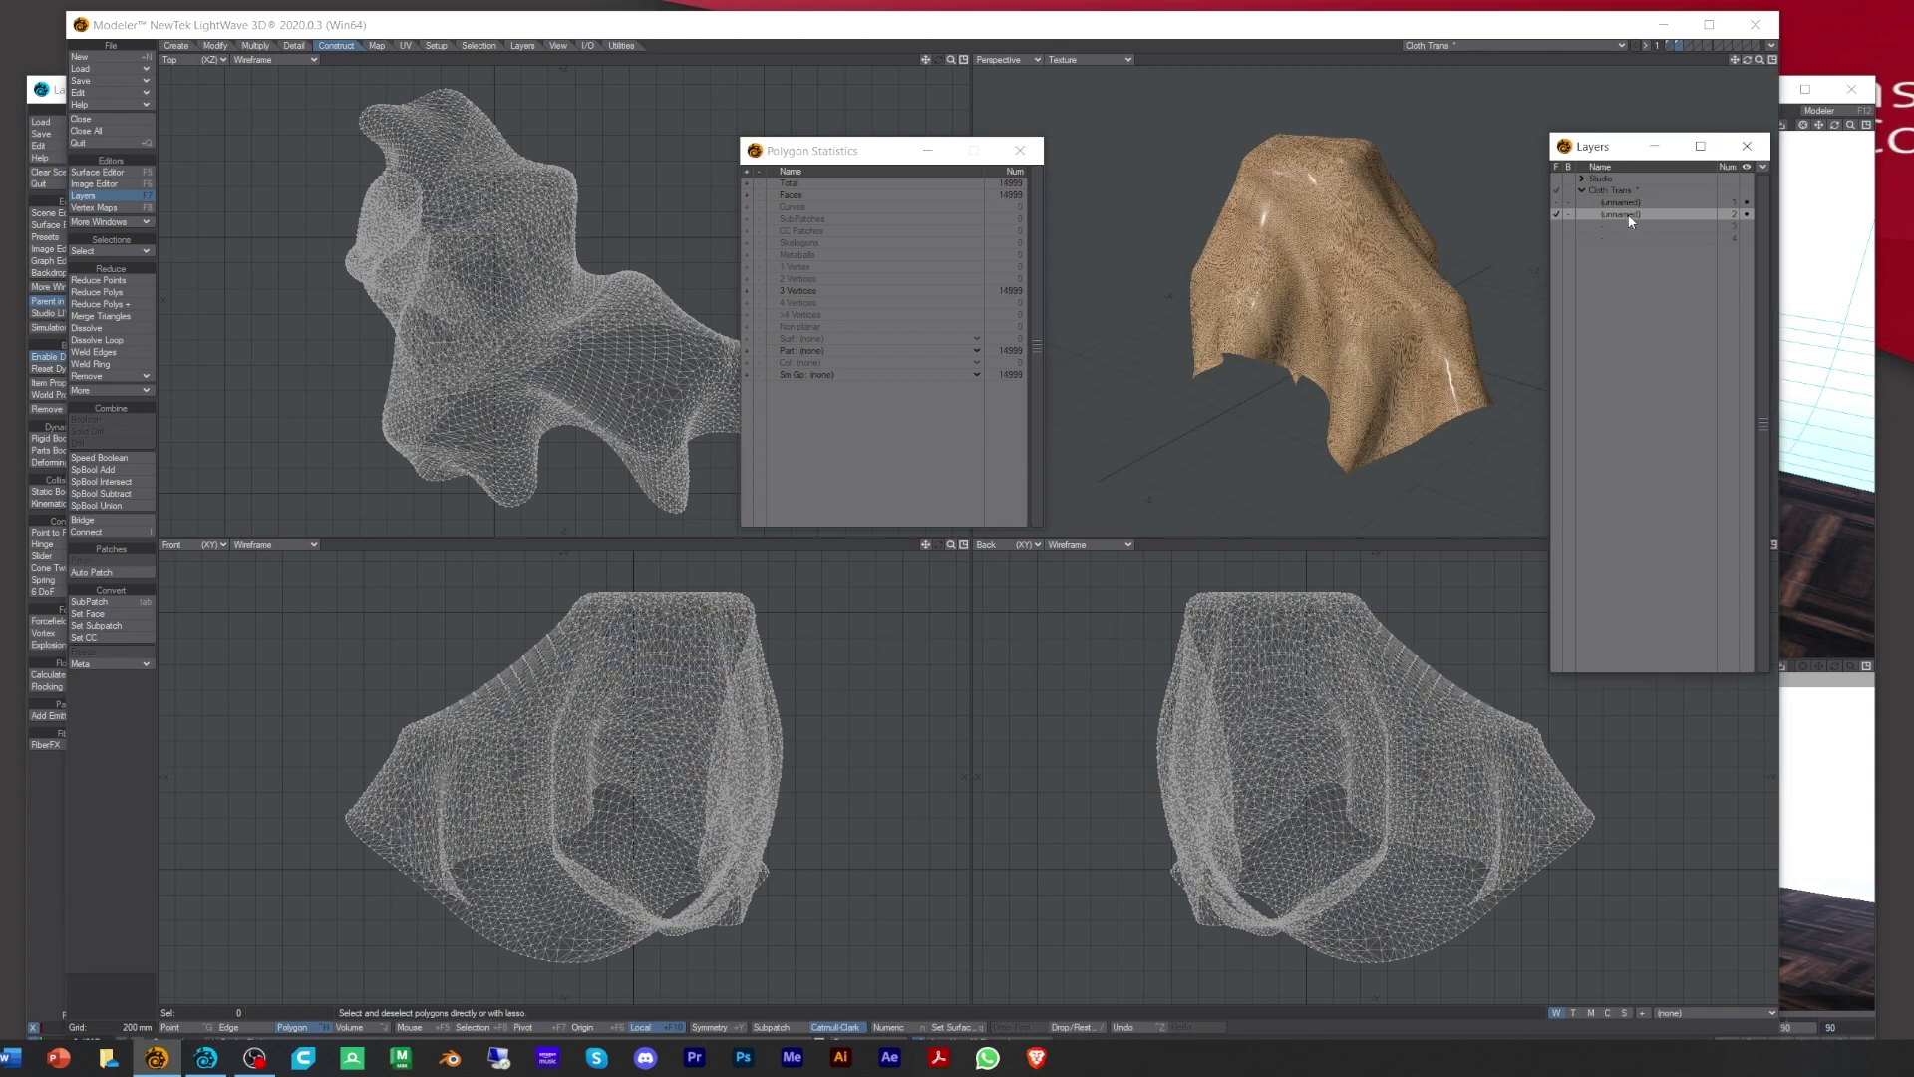
click(1626, 203)
click(1618, 212)
click(1617, 203)
click(1617, 215)
Step: Reduce the cloth again to 7498 polygons and make that layer active
click(100, 304)
click(1009, 320)
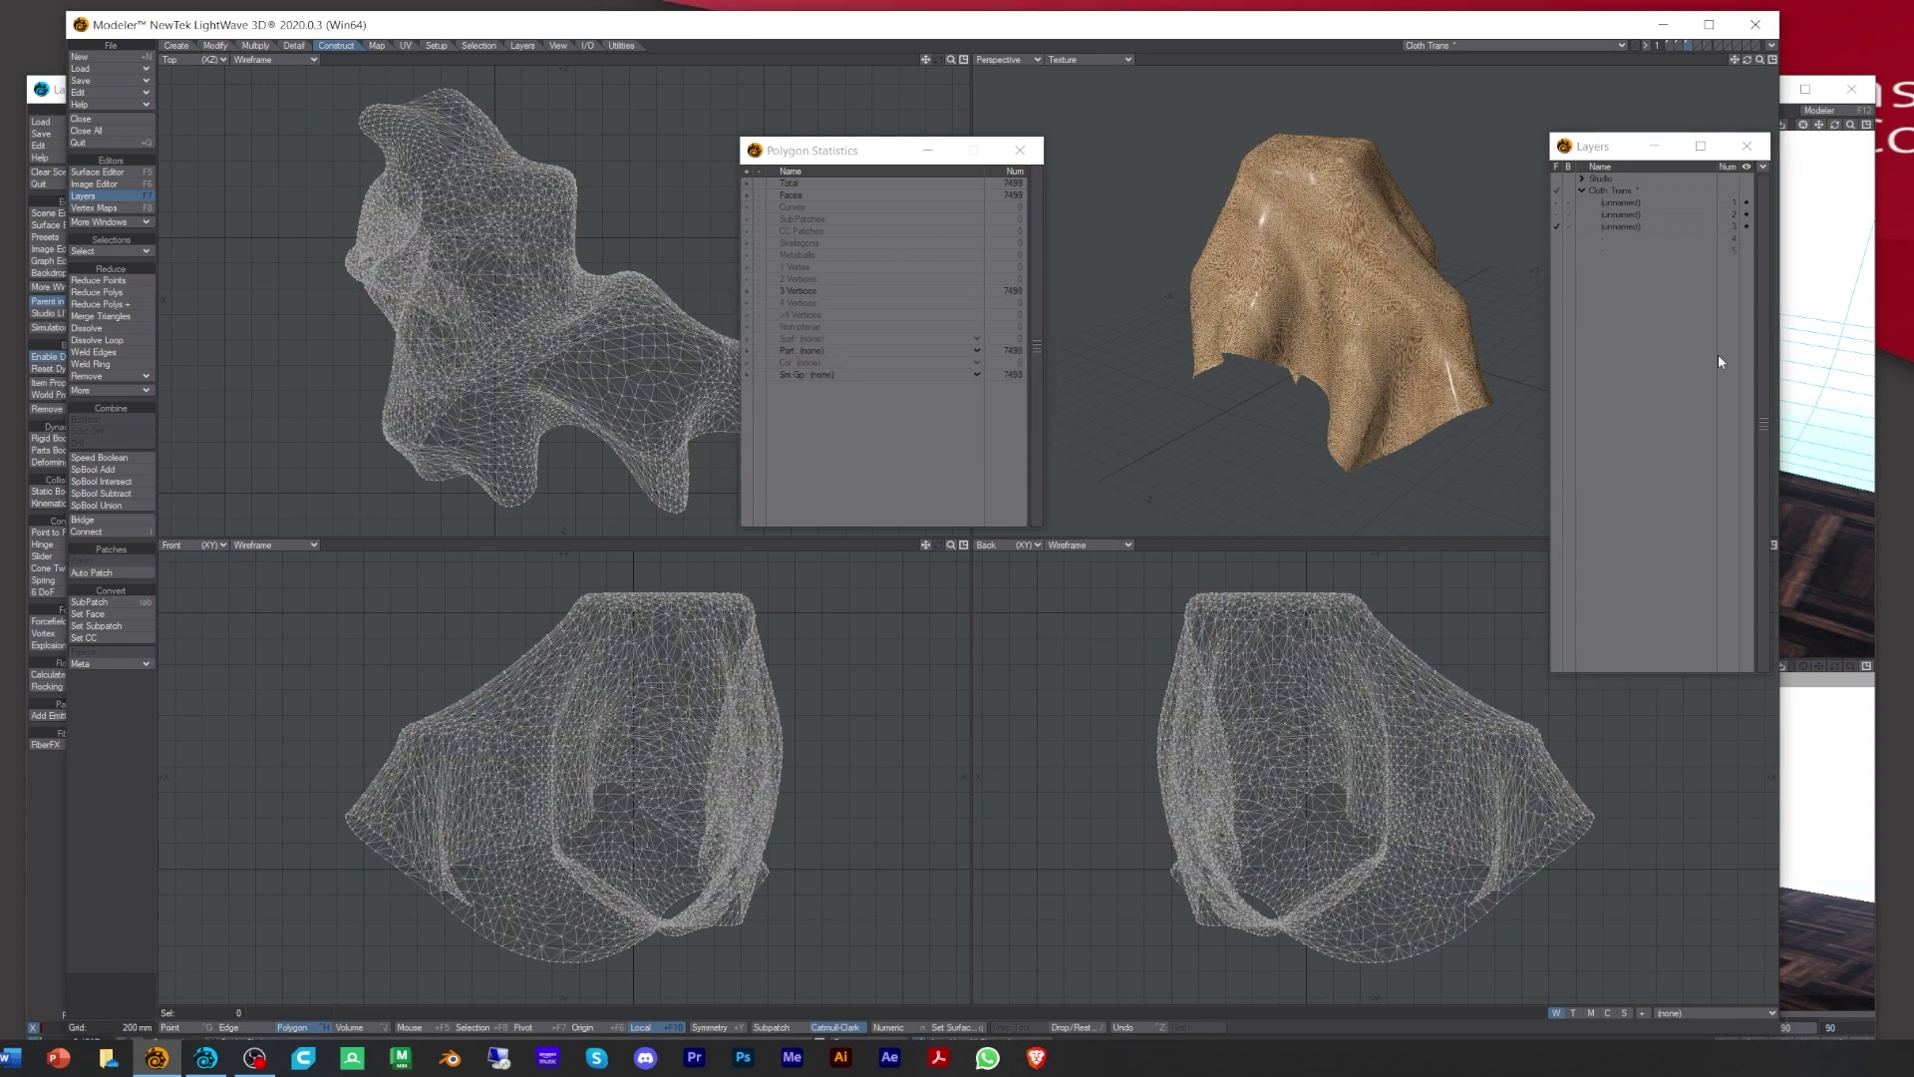
click(1617, 213)
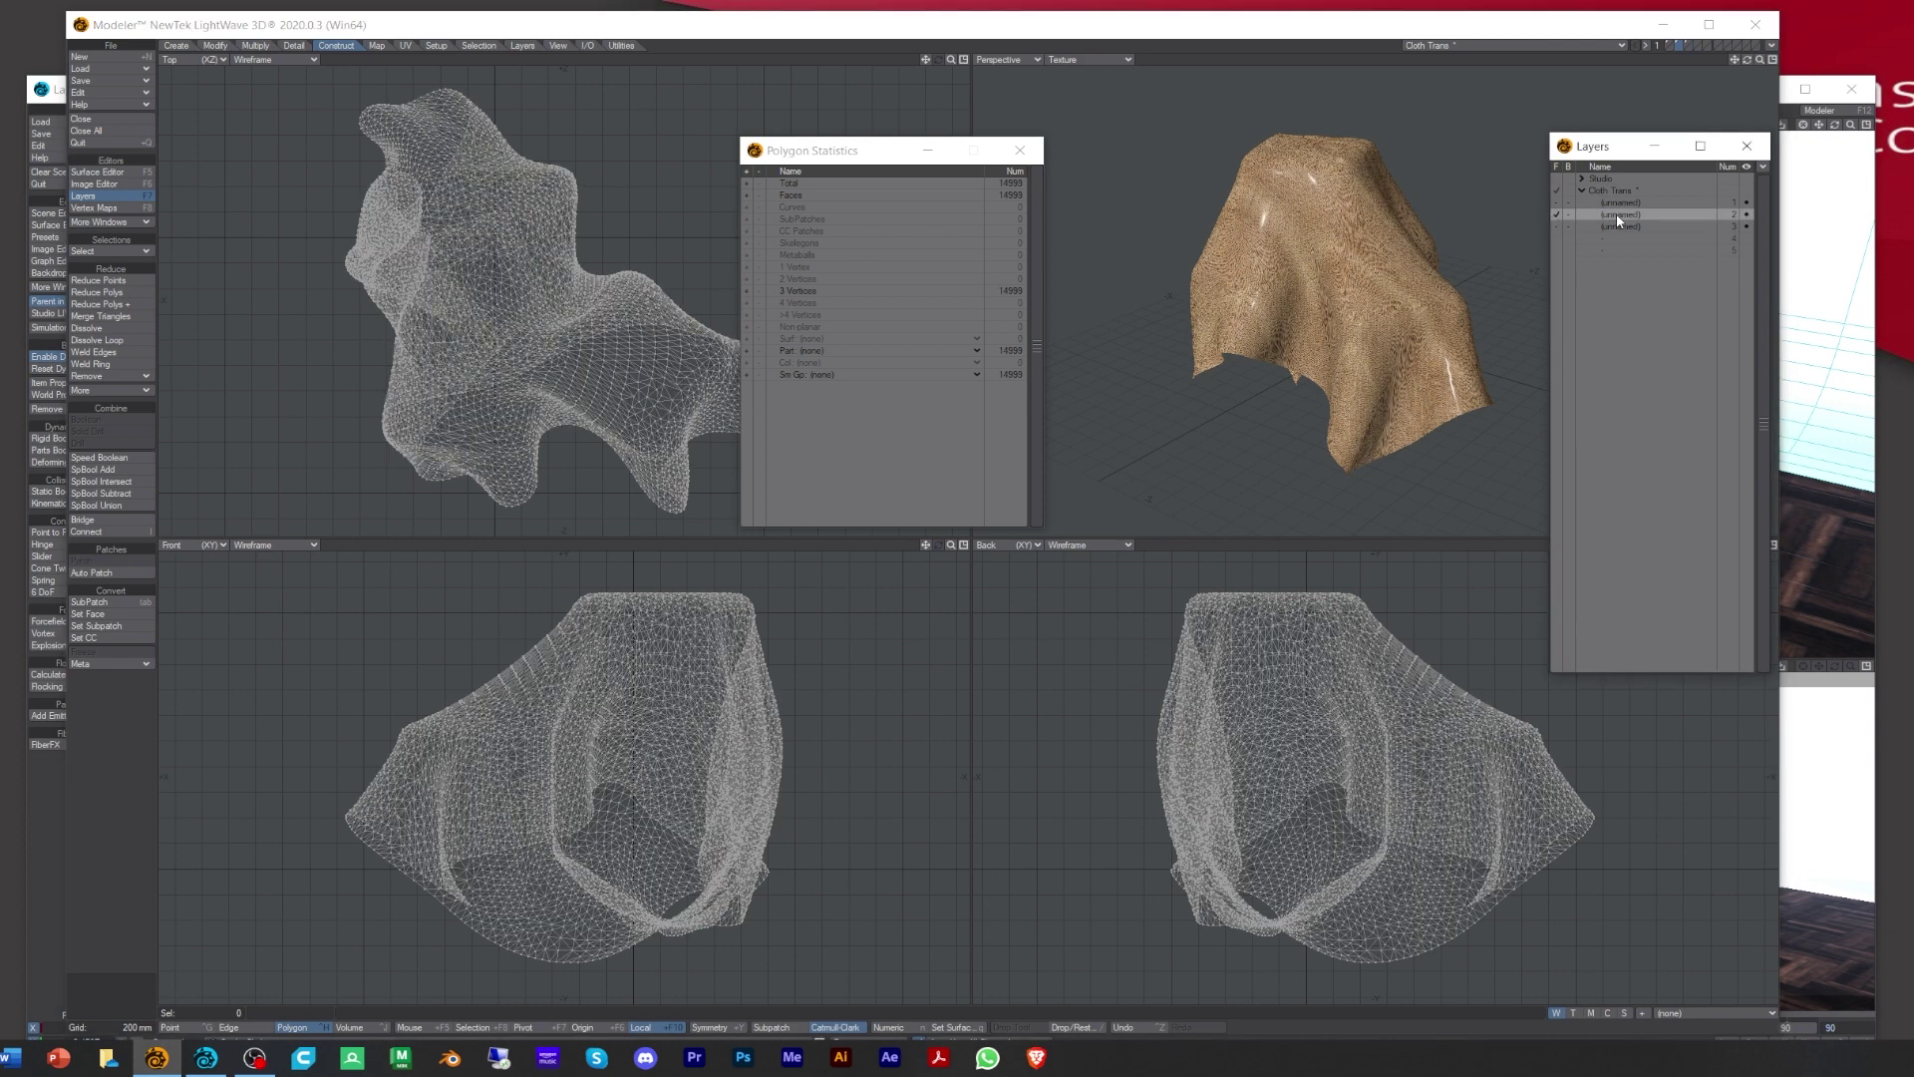
click(1617, 201)
click(1623, 227)
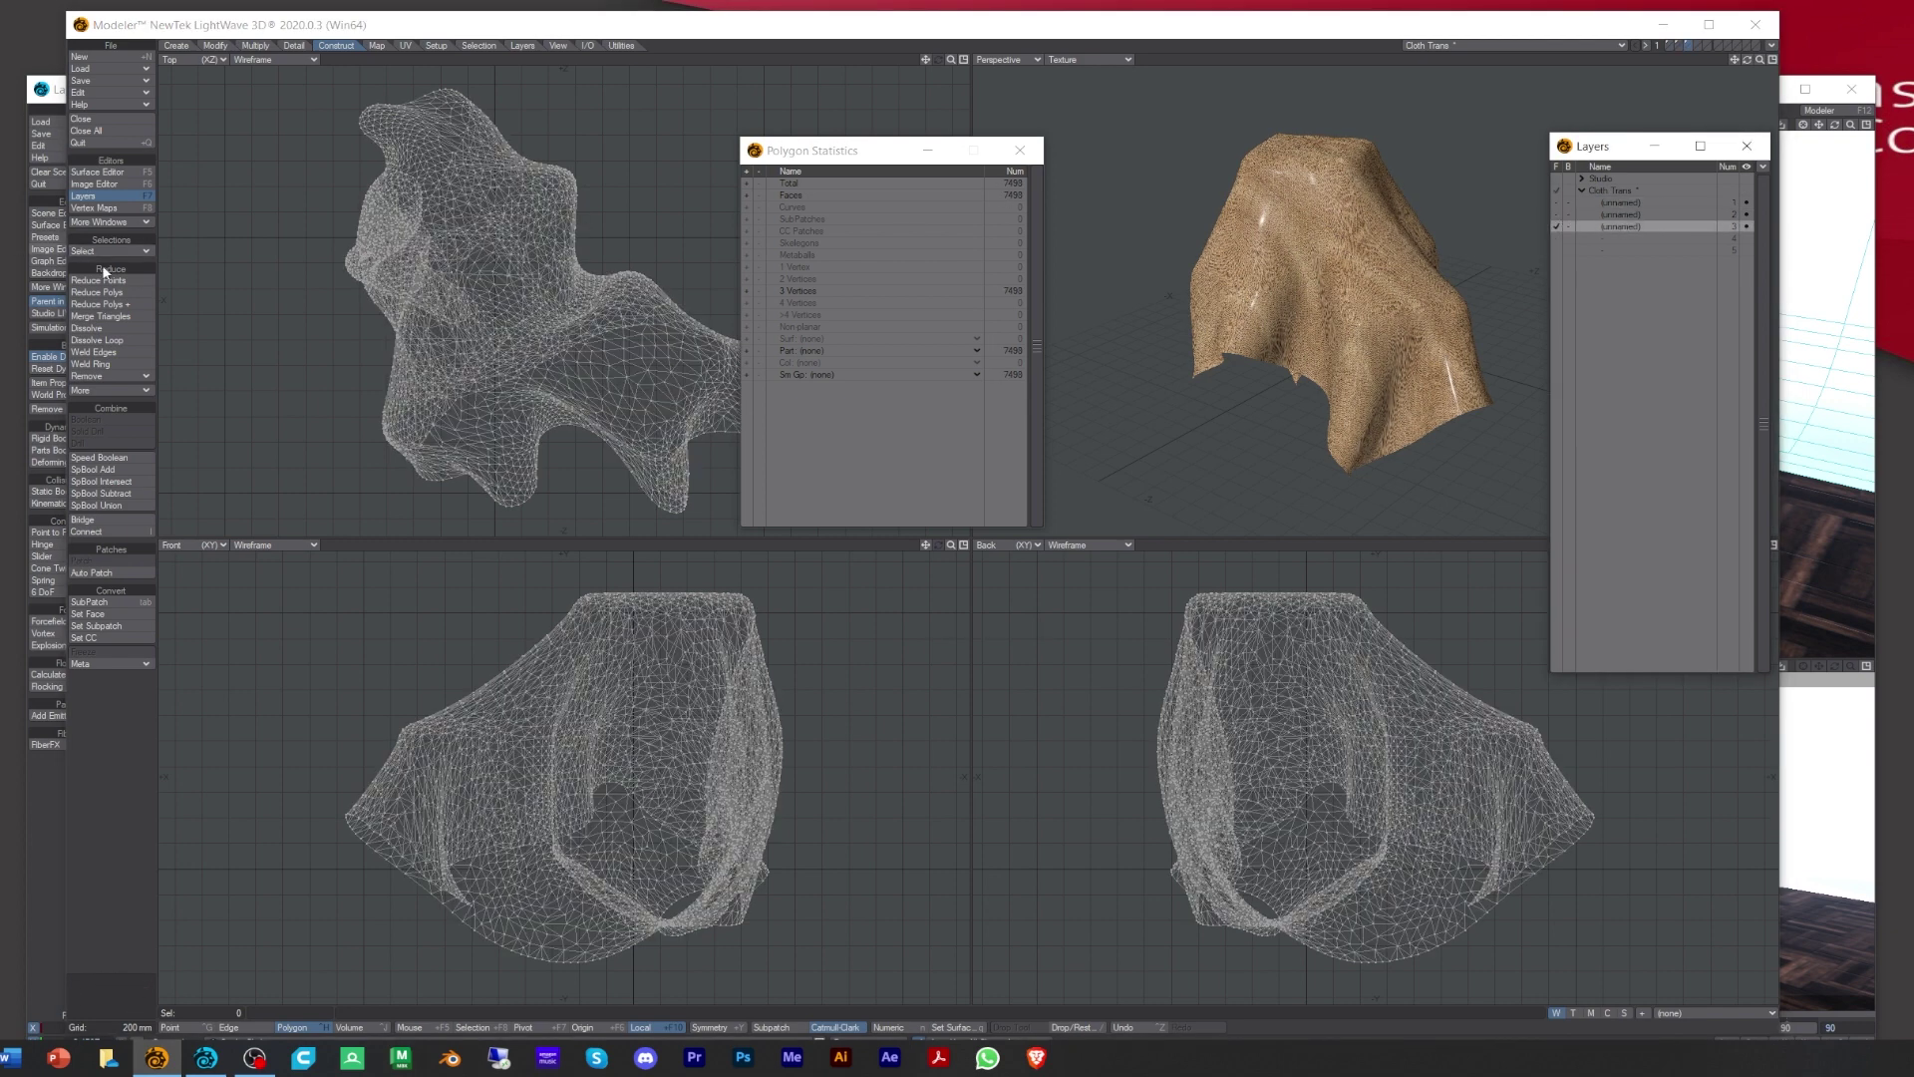
Step: Reduce once more to about 3748 polygons, compare layers, and activate layer 4
click(99, 305)
click(1004, 321)
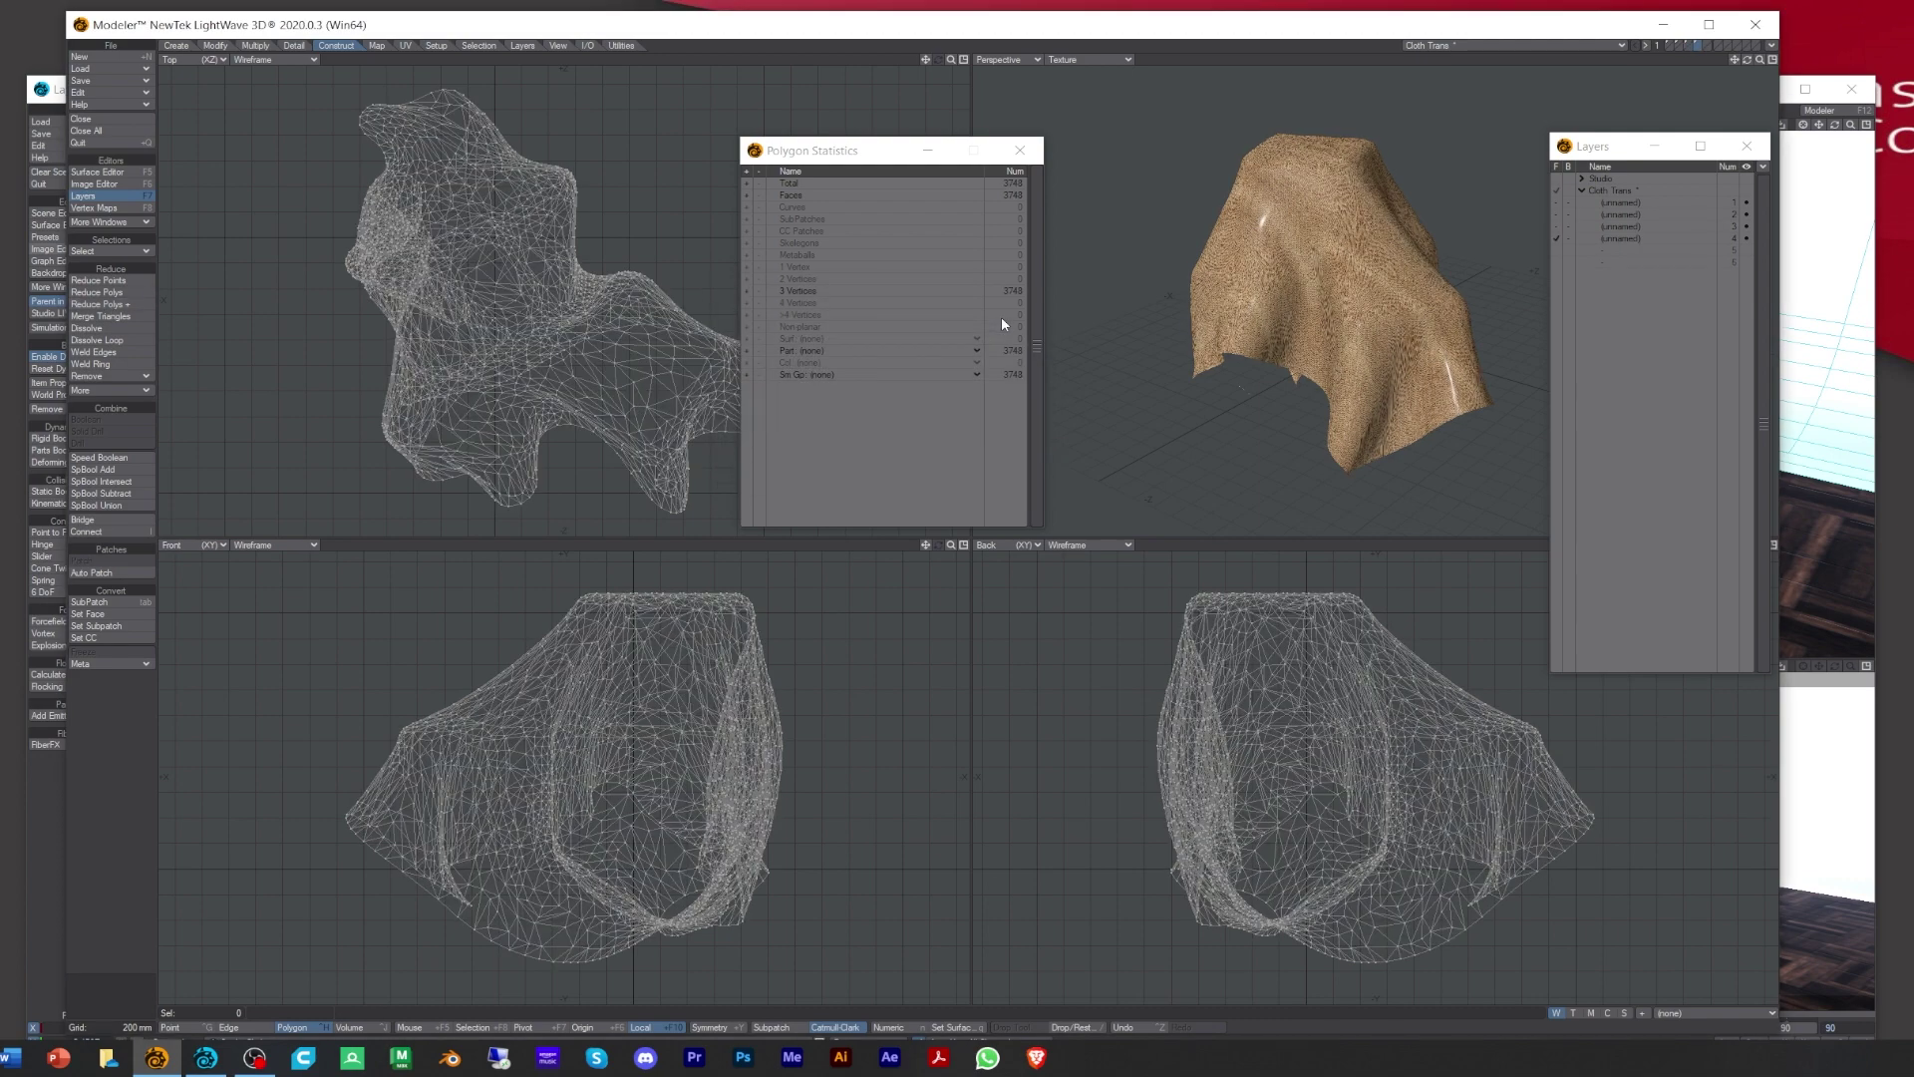
drag(1746, 61, 1206, 60)
drag(1505, 70, 1446, 72)
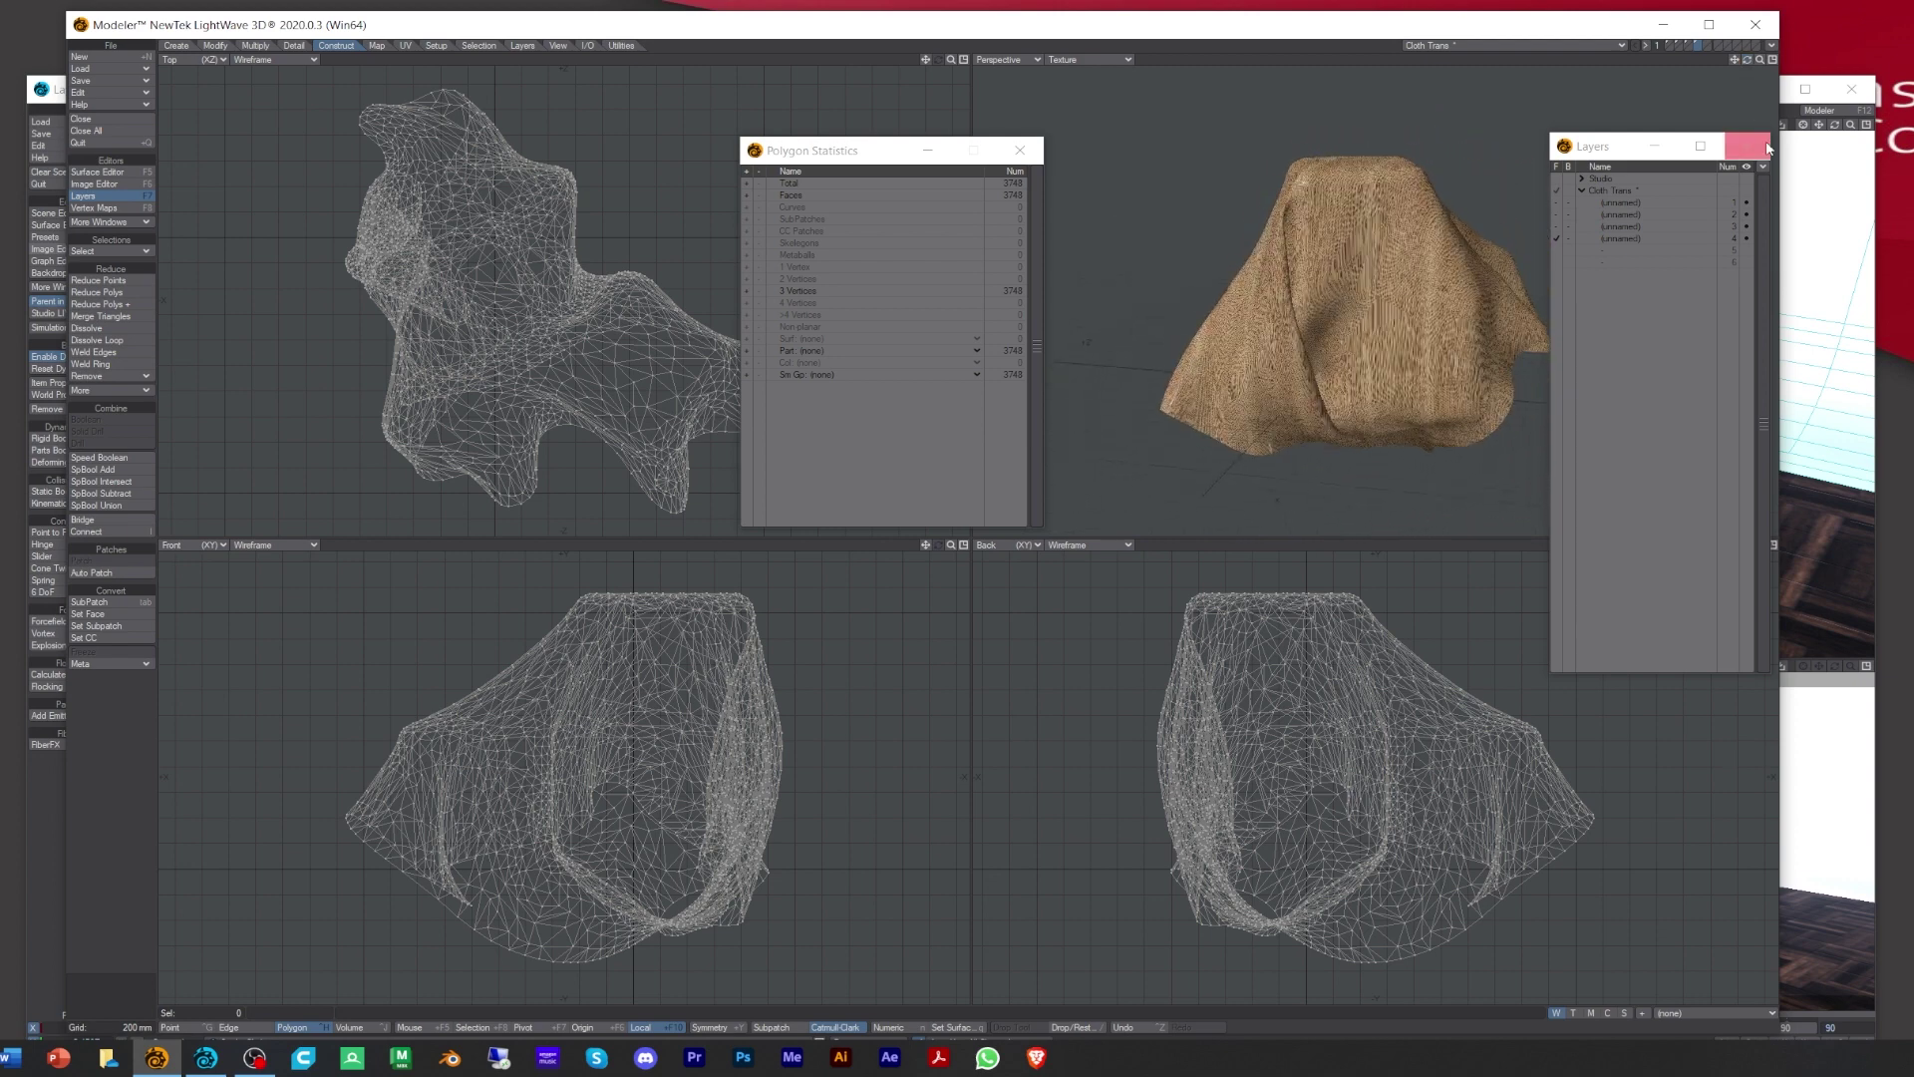
click(1611, 226)
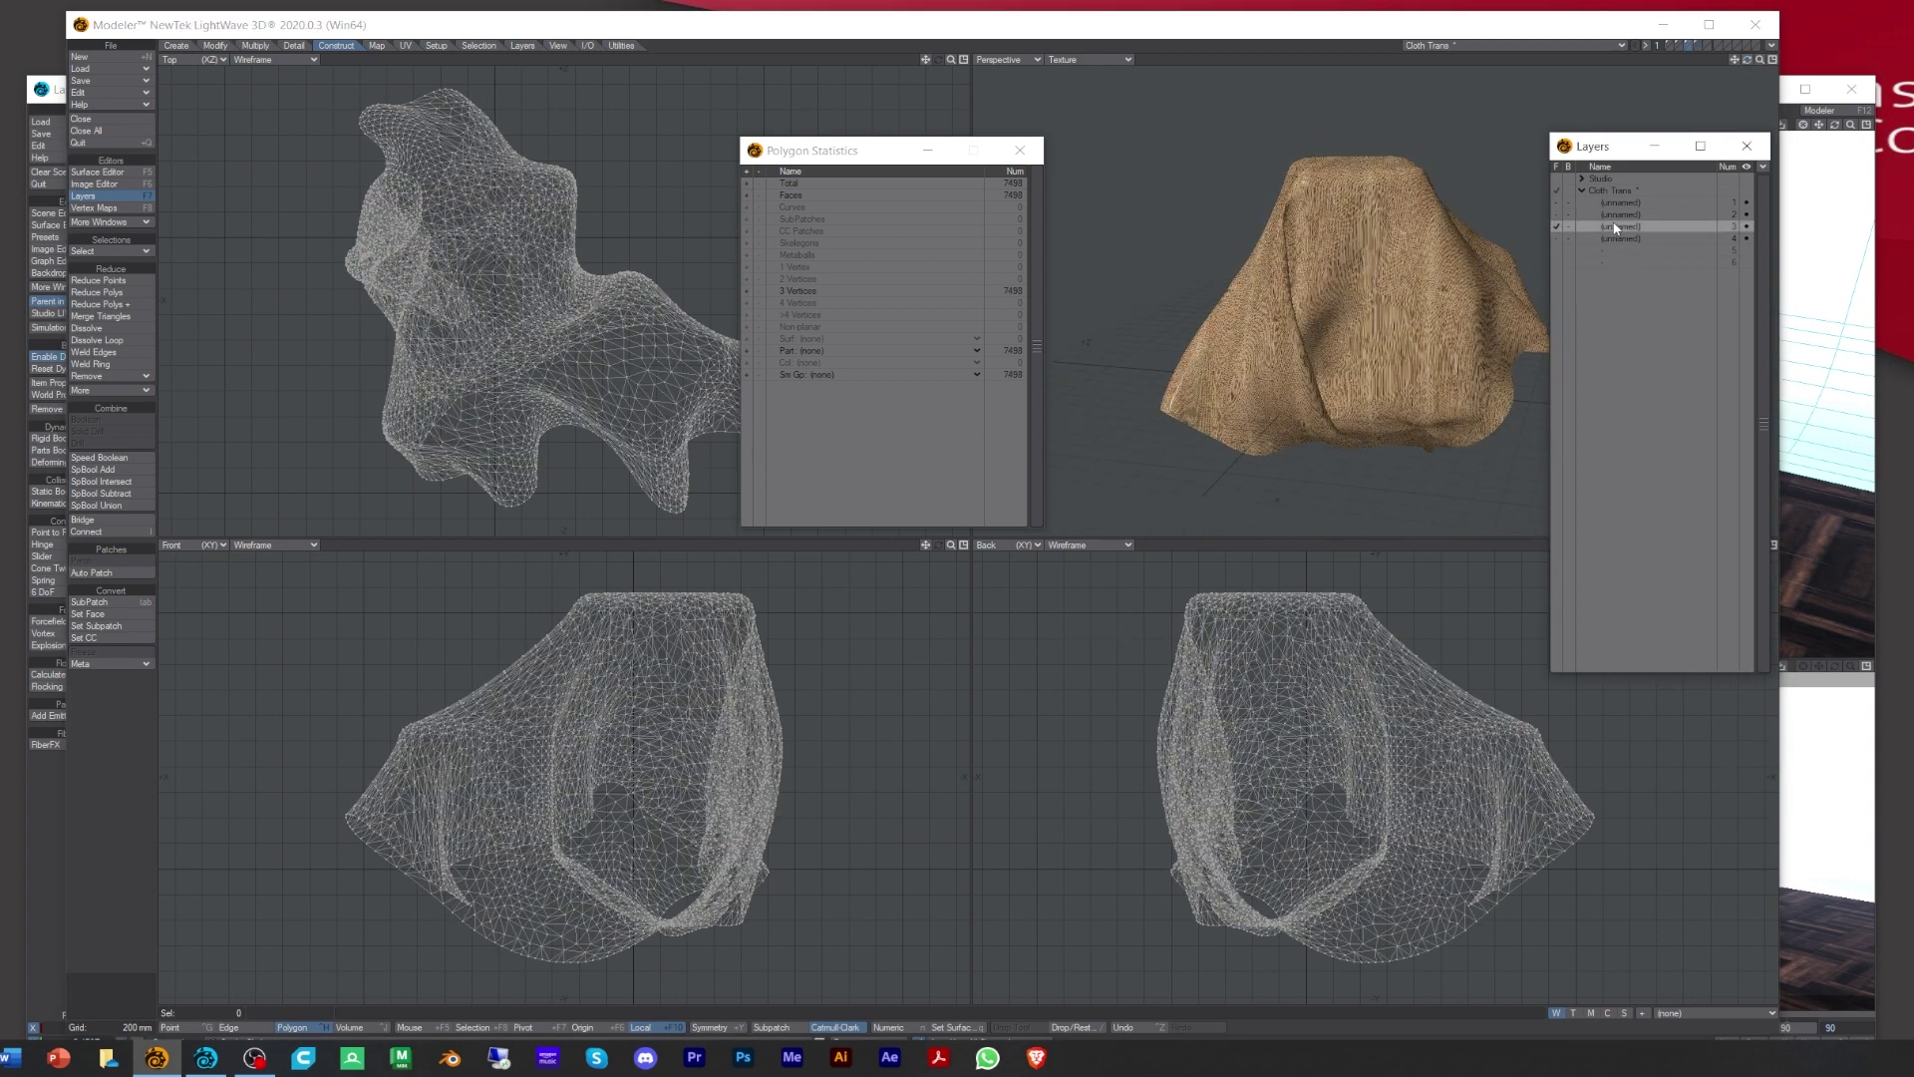
click(1618, 213)
click(1618, 202)
click(1627, 236)
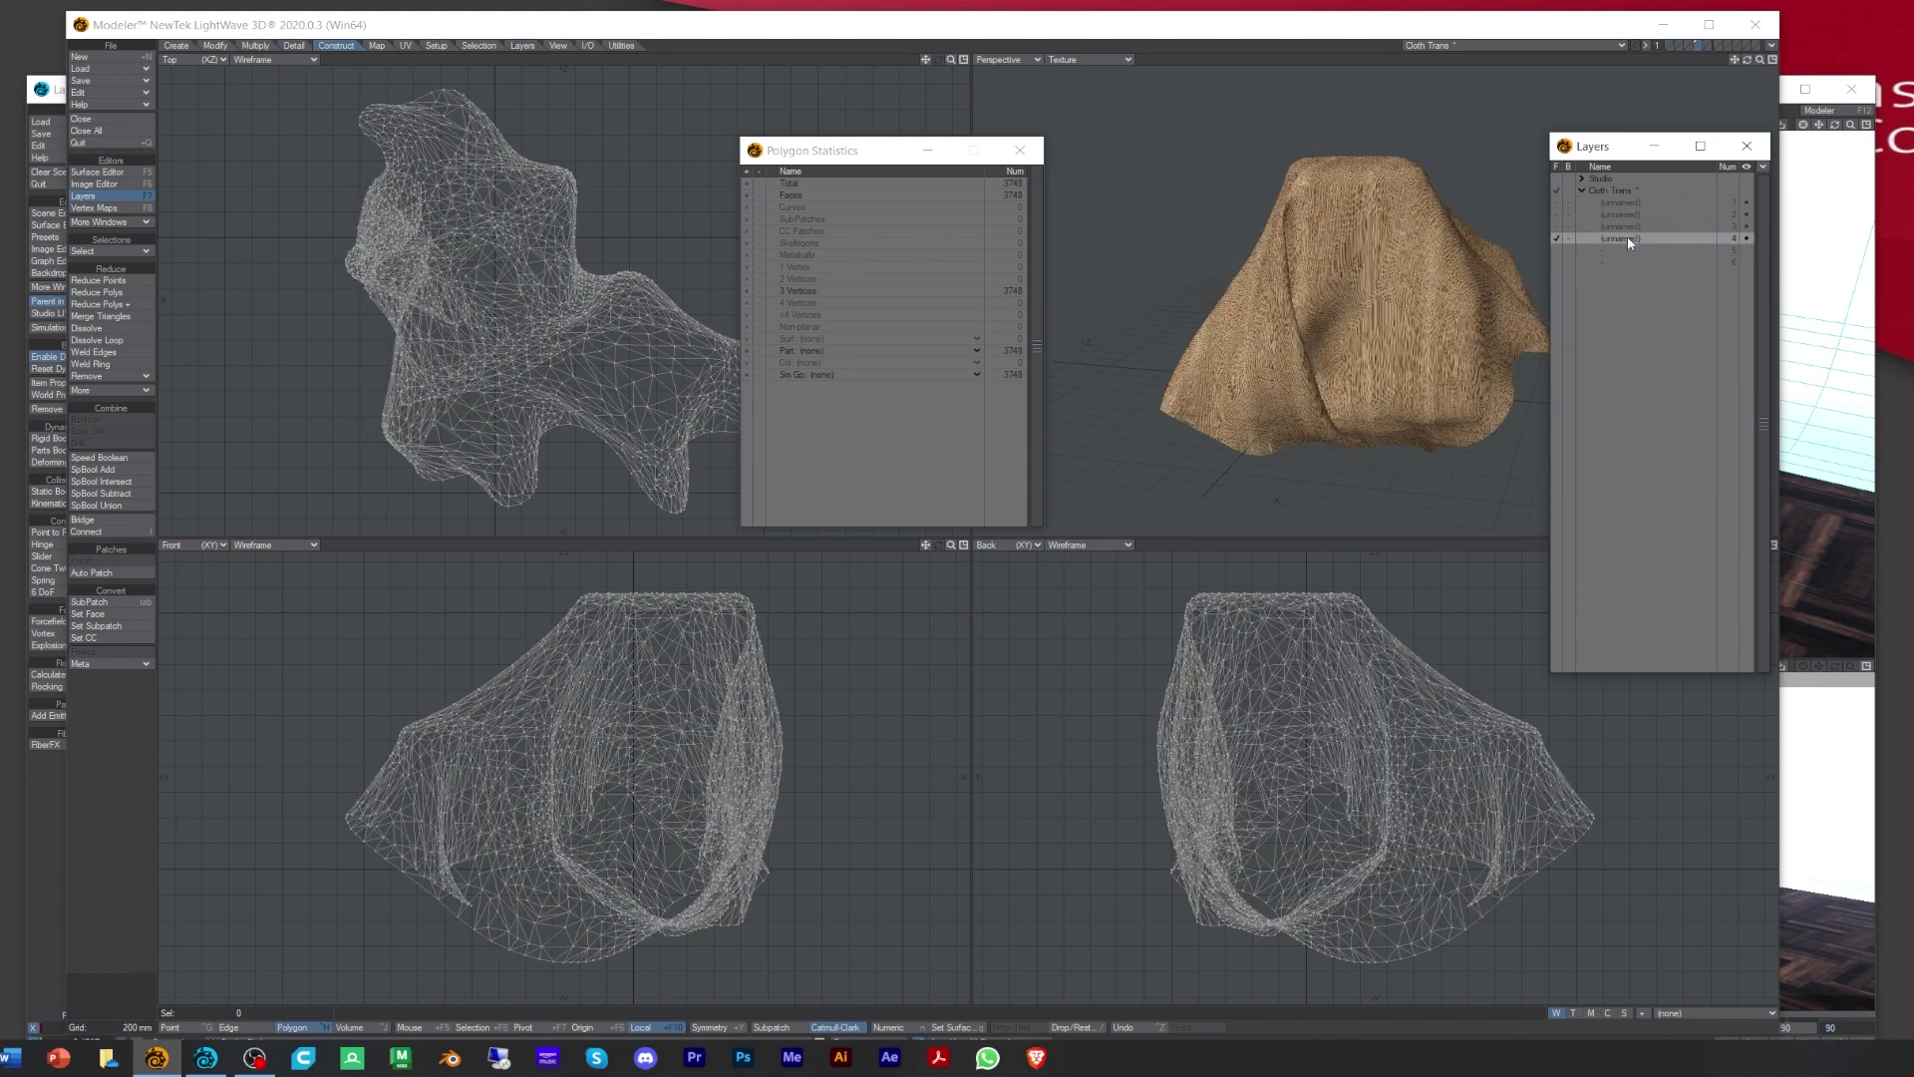
Step: Rename the first cloth layer to 'Cloth' in the Change Layer Name dialog
double_click(1623, 203)
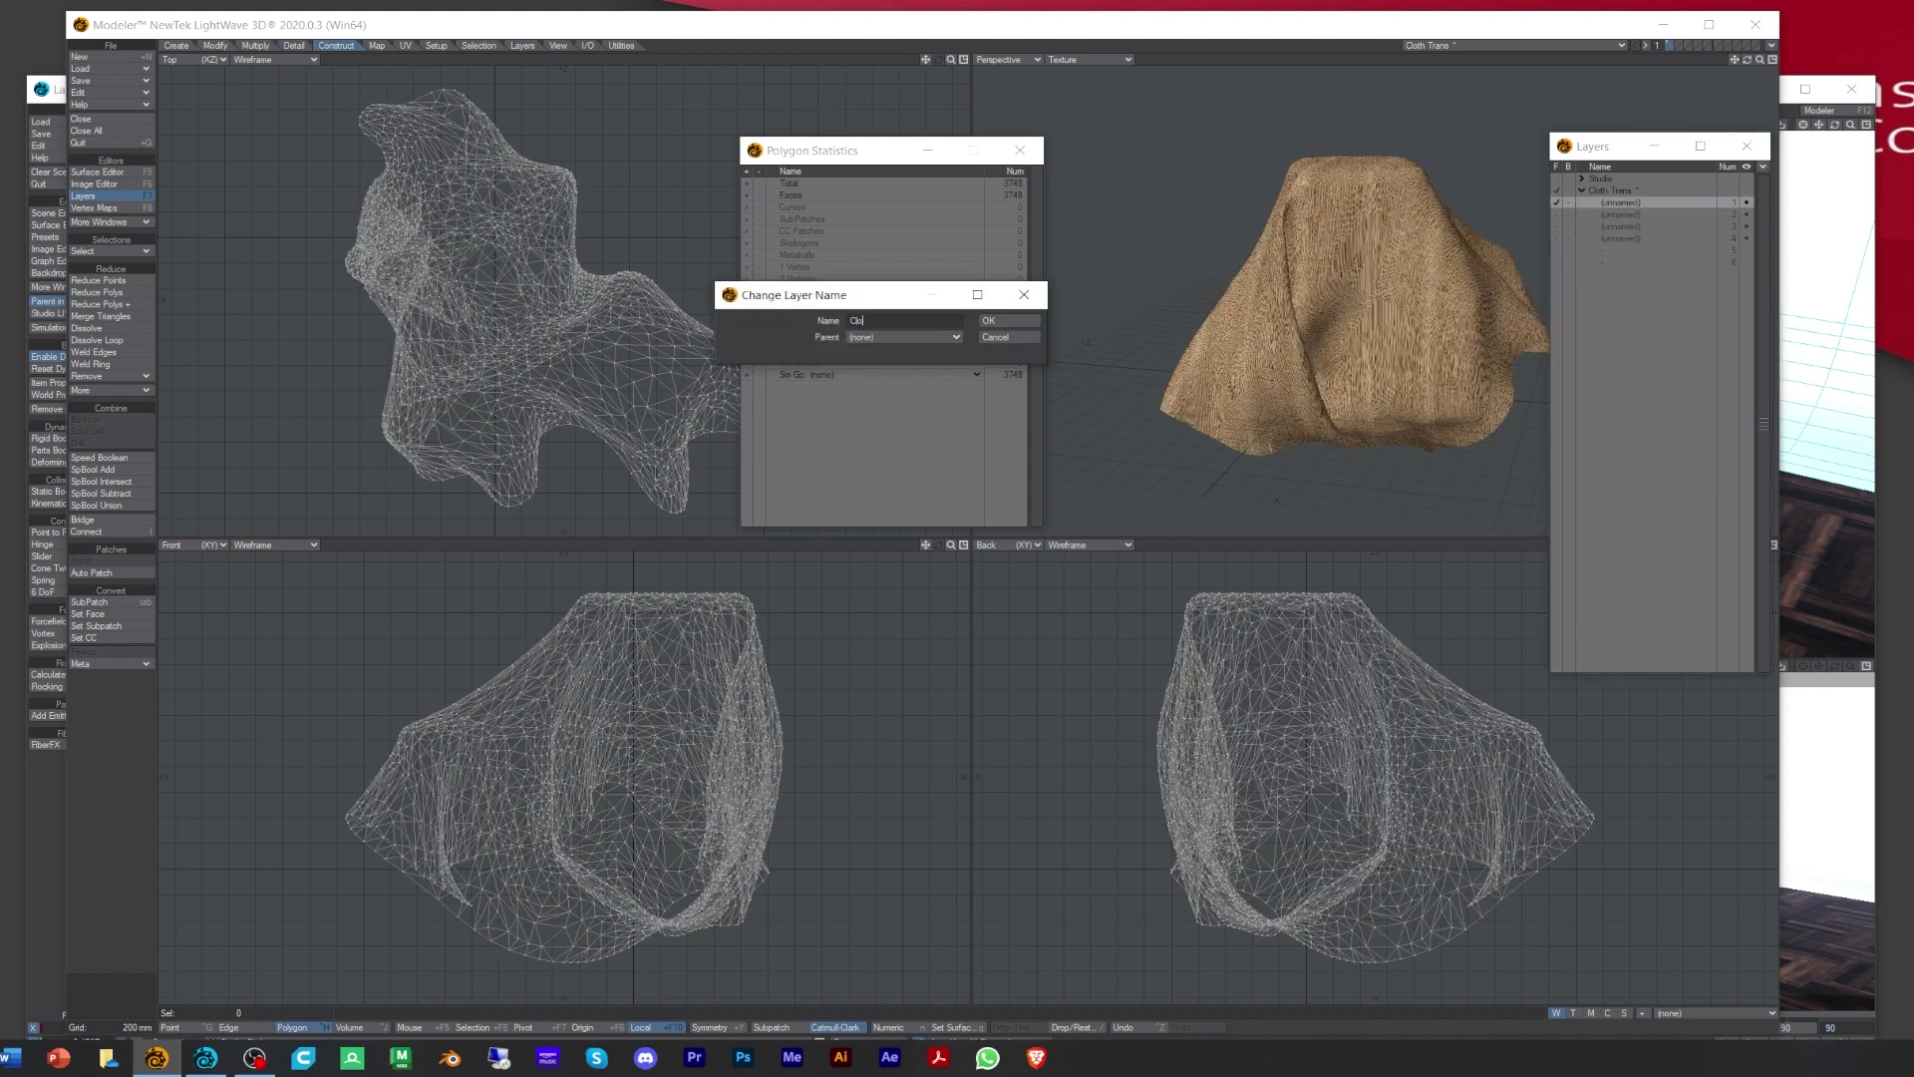
text(Cloth)
click(1015, 321)
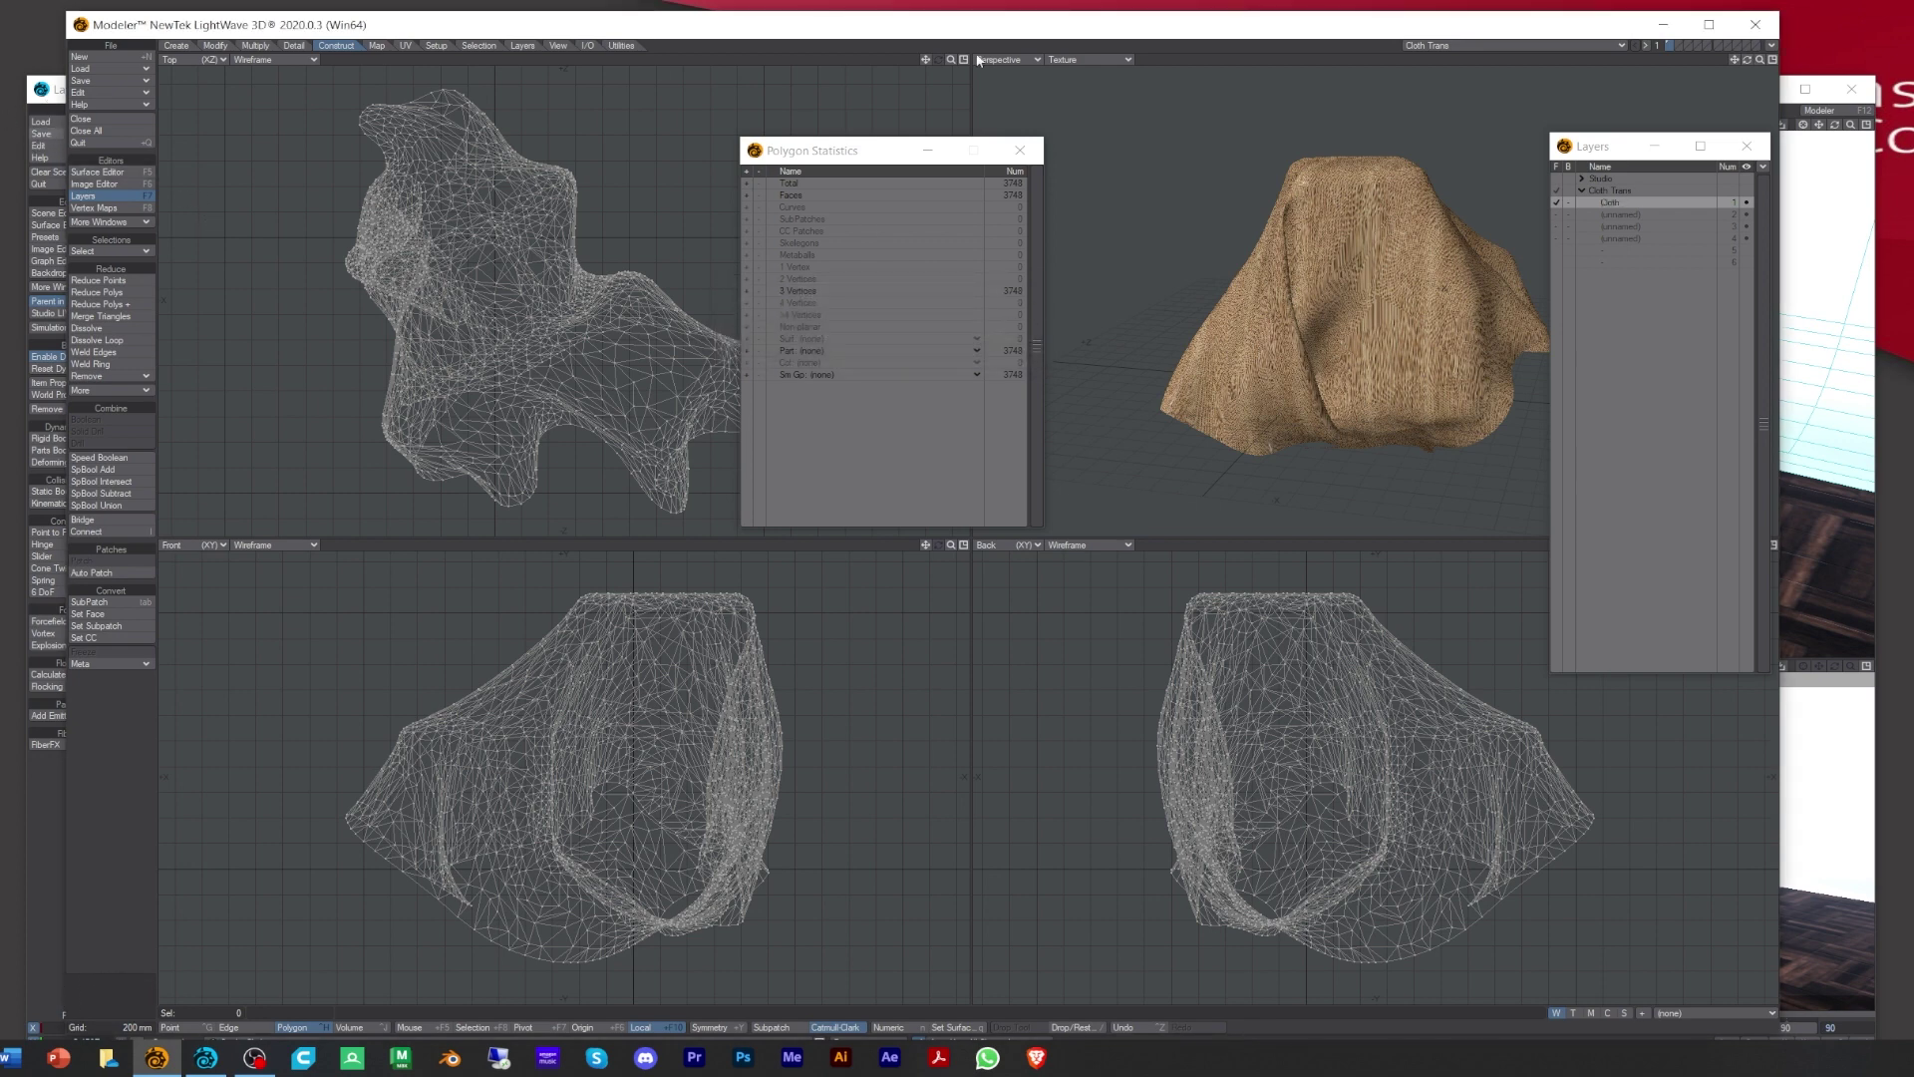
click(1773, 46)
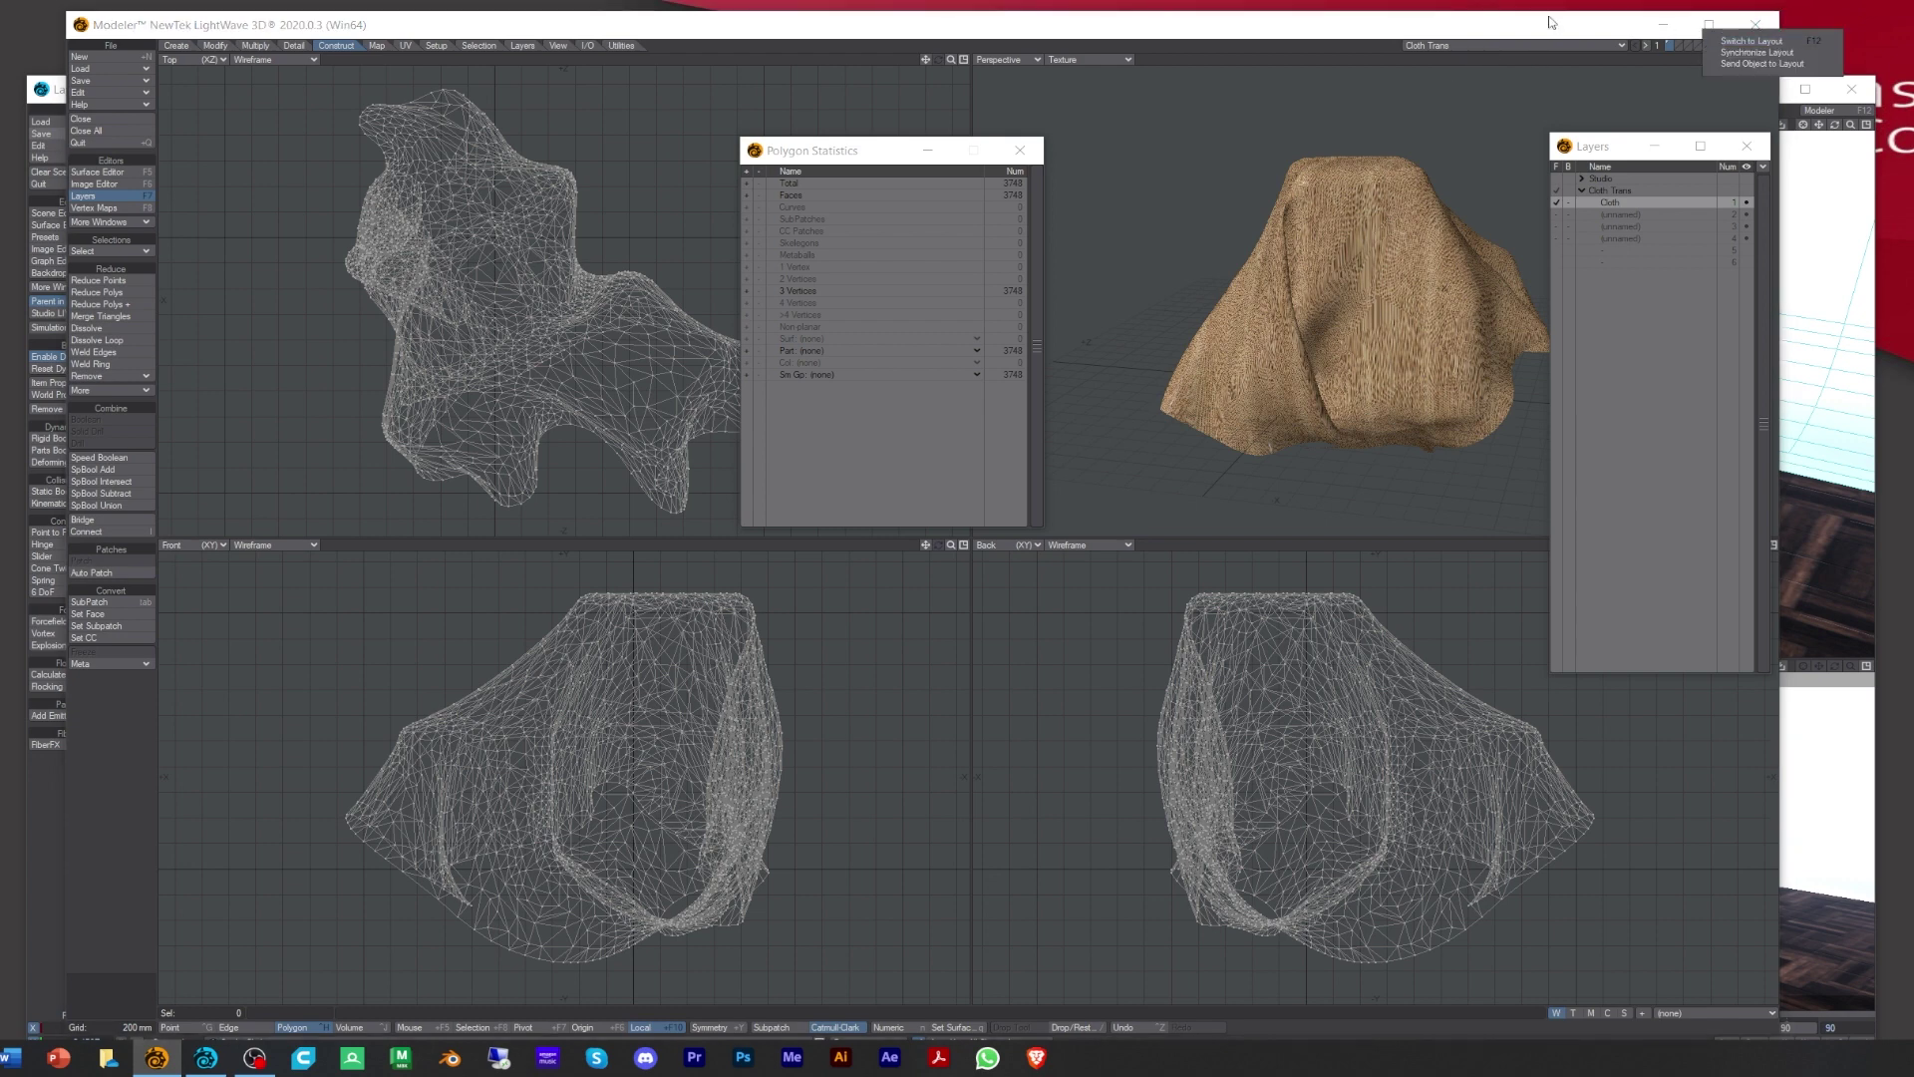
click(1508, 18)
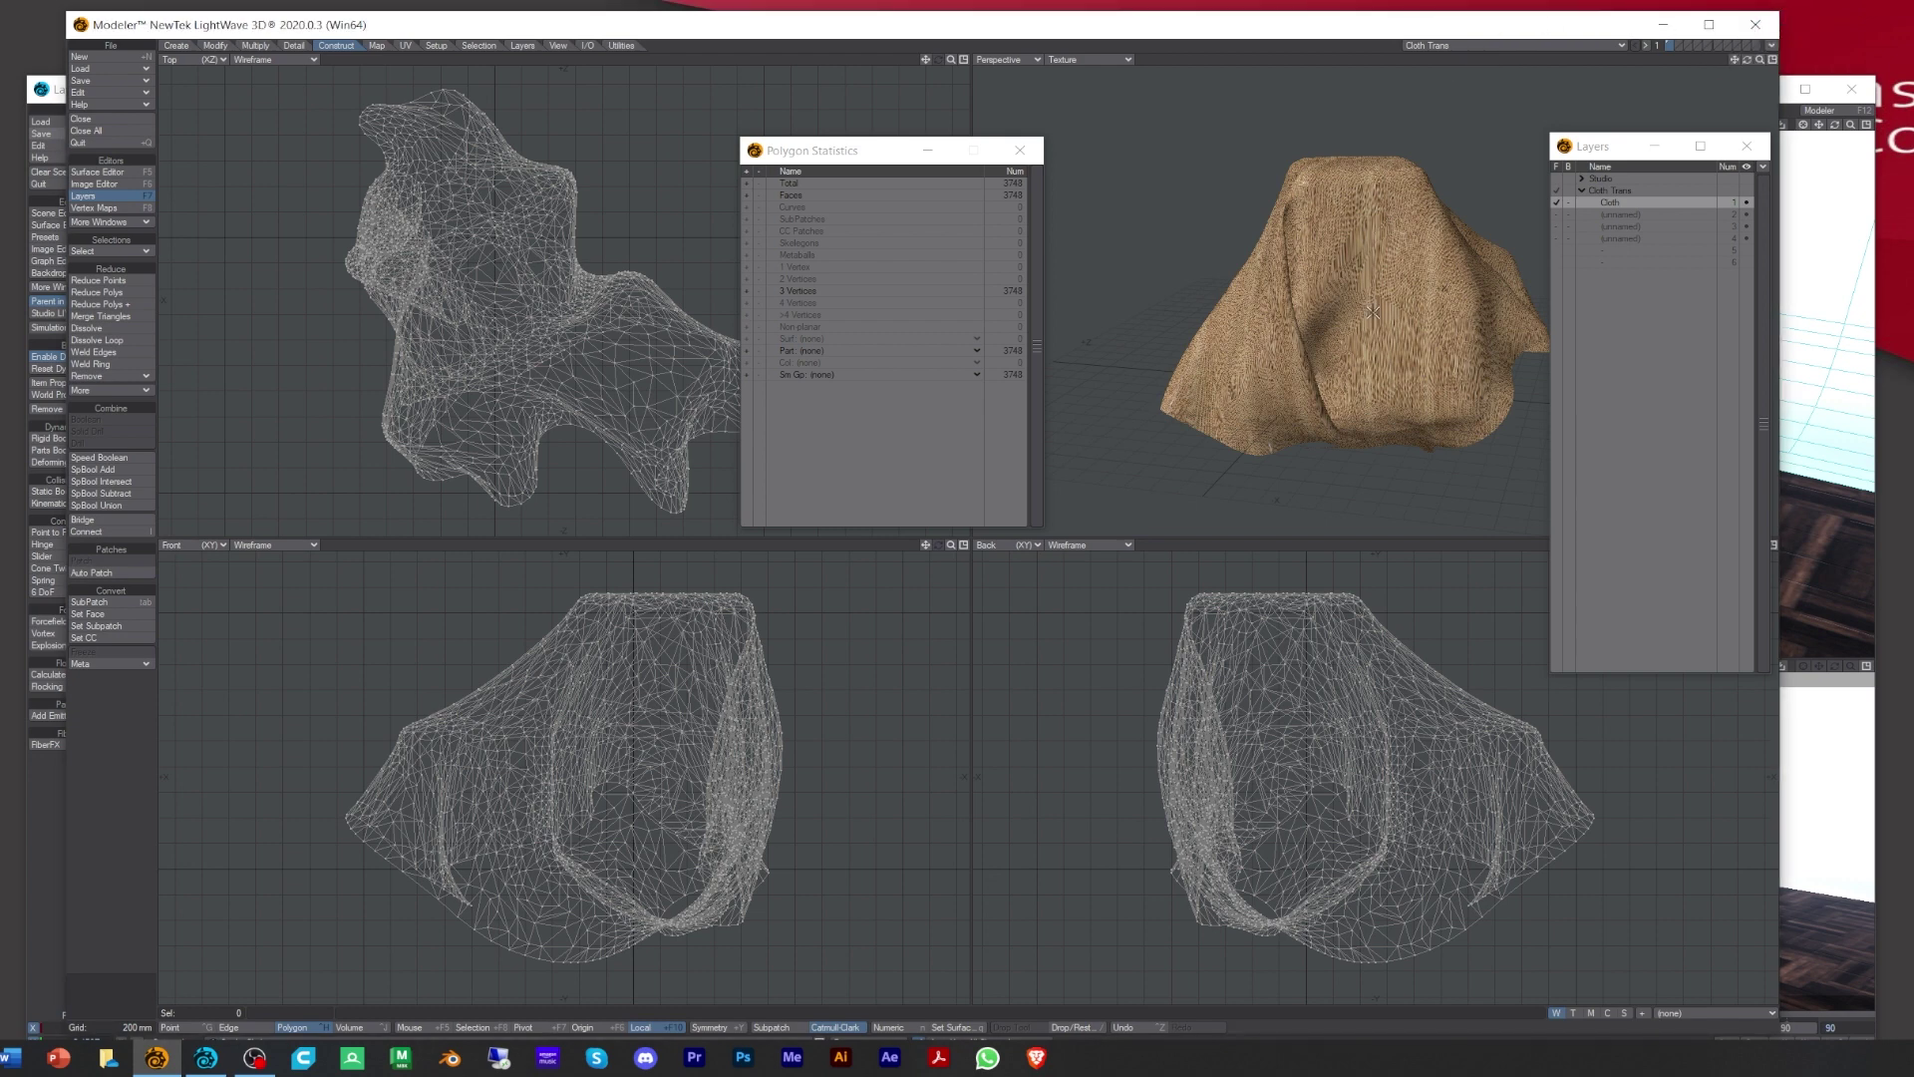
click(1772, 46)
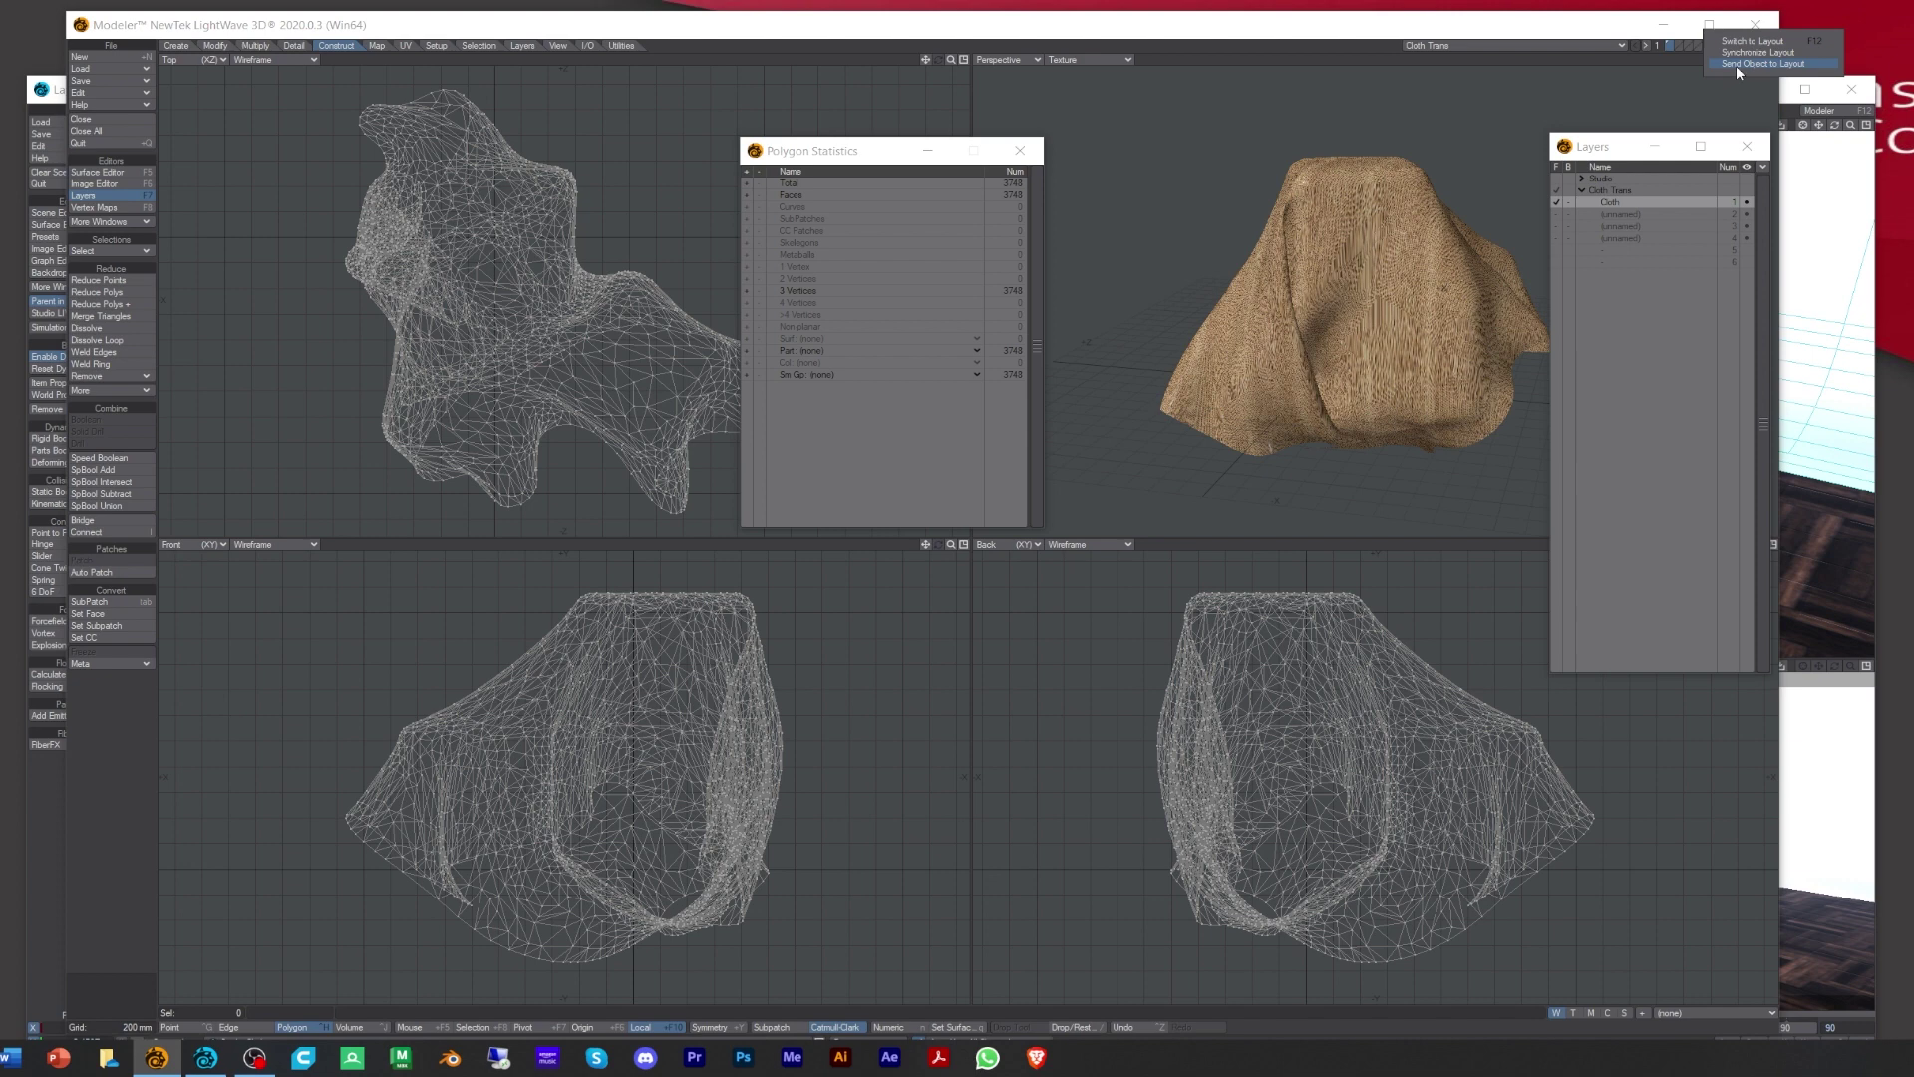
Step: Send the reduced cloth to Layout and turn off Enable Dynamics
click(1736, 63)
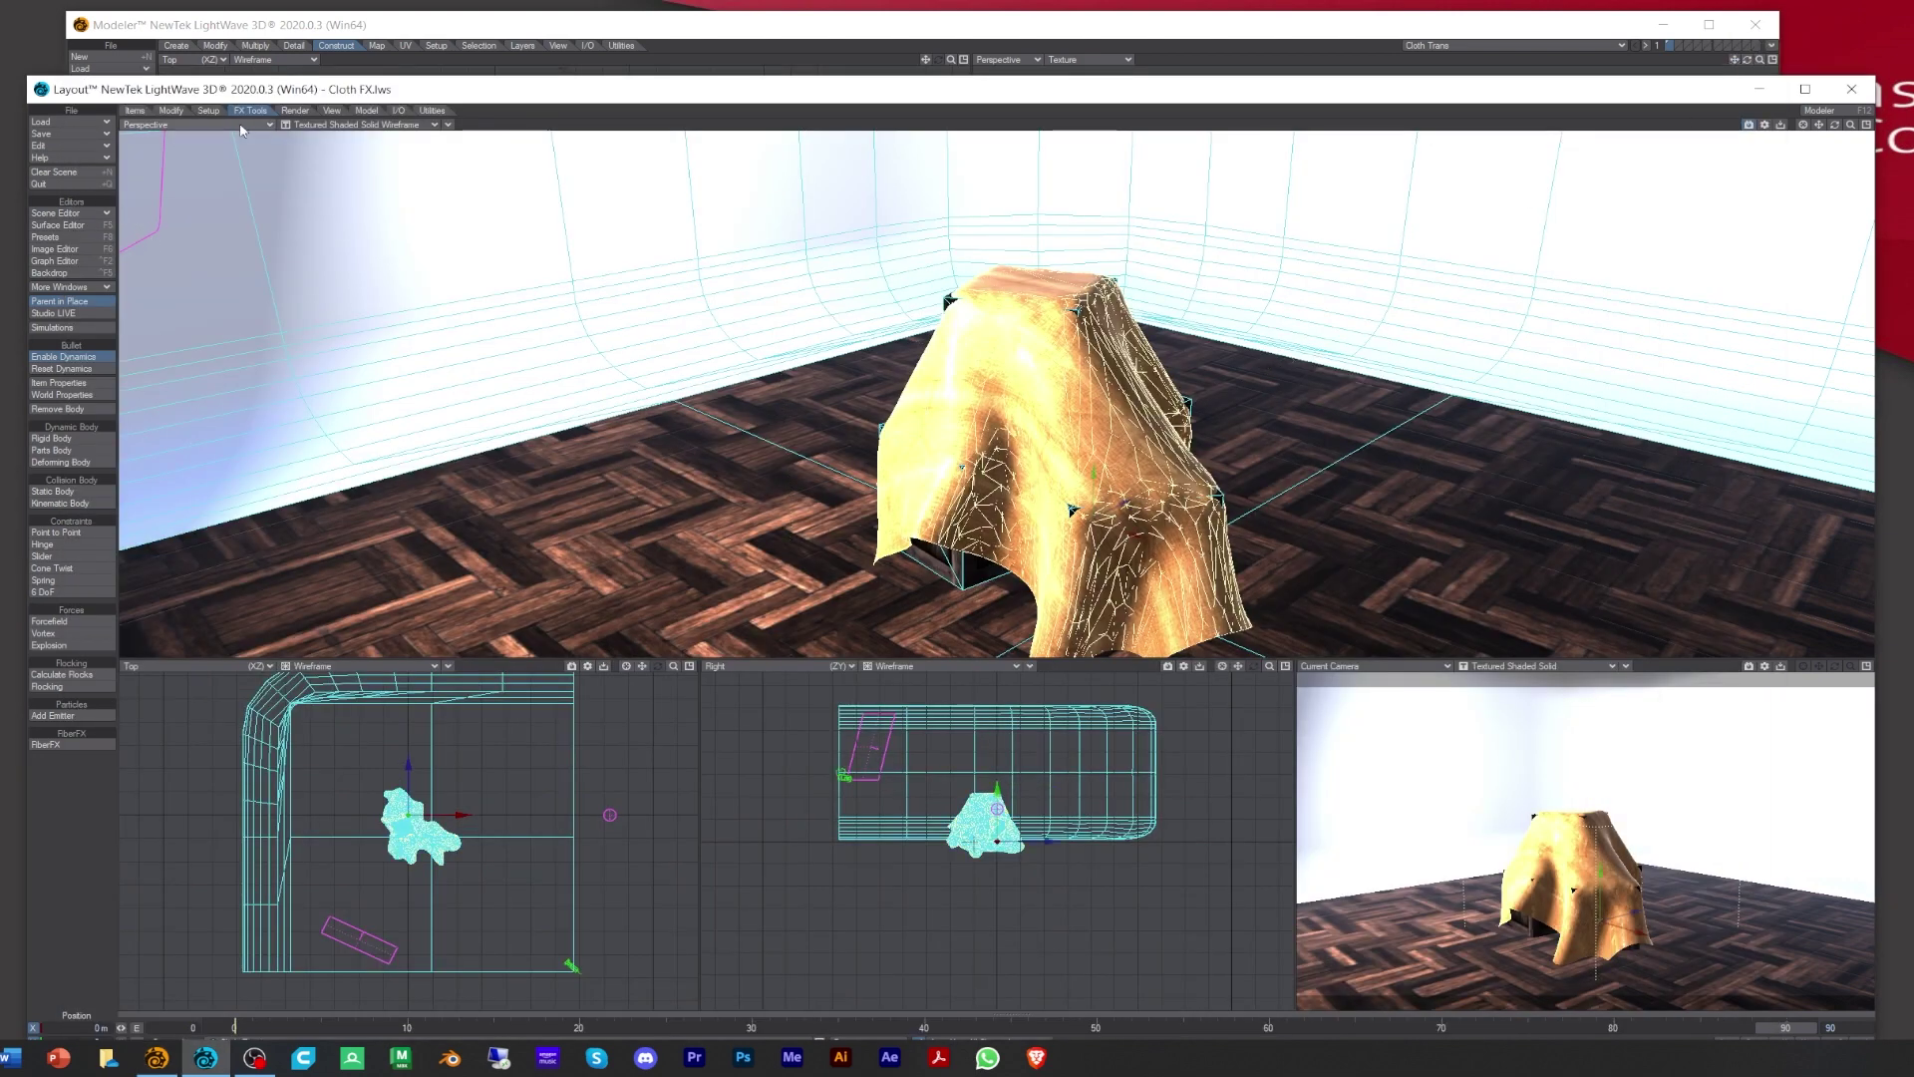
click(66, 357)
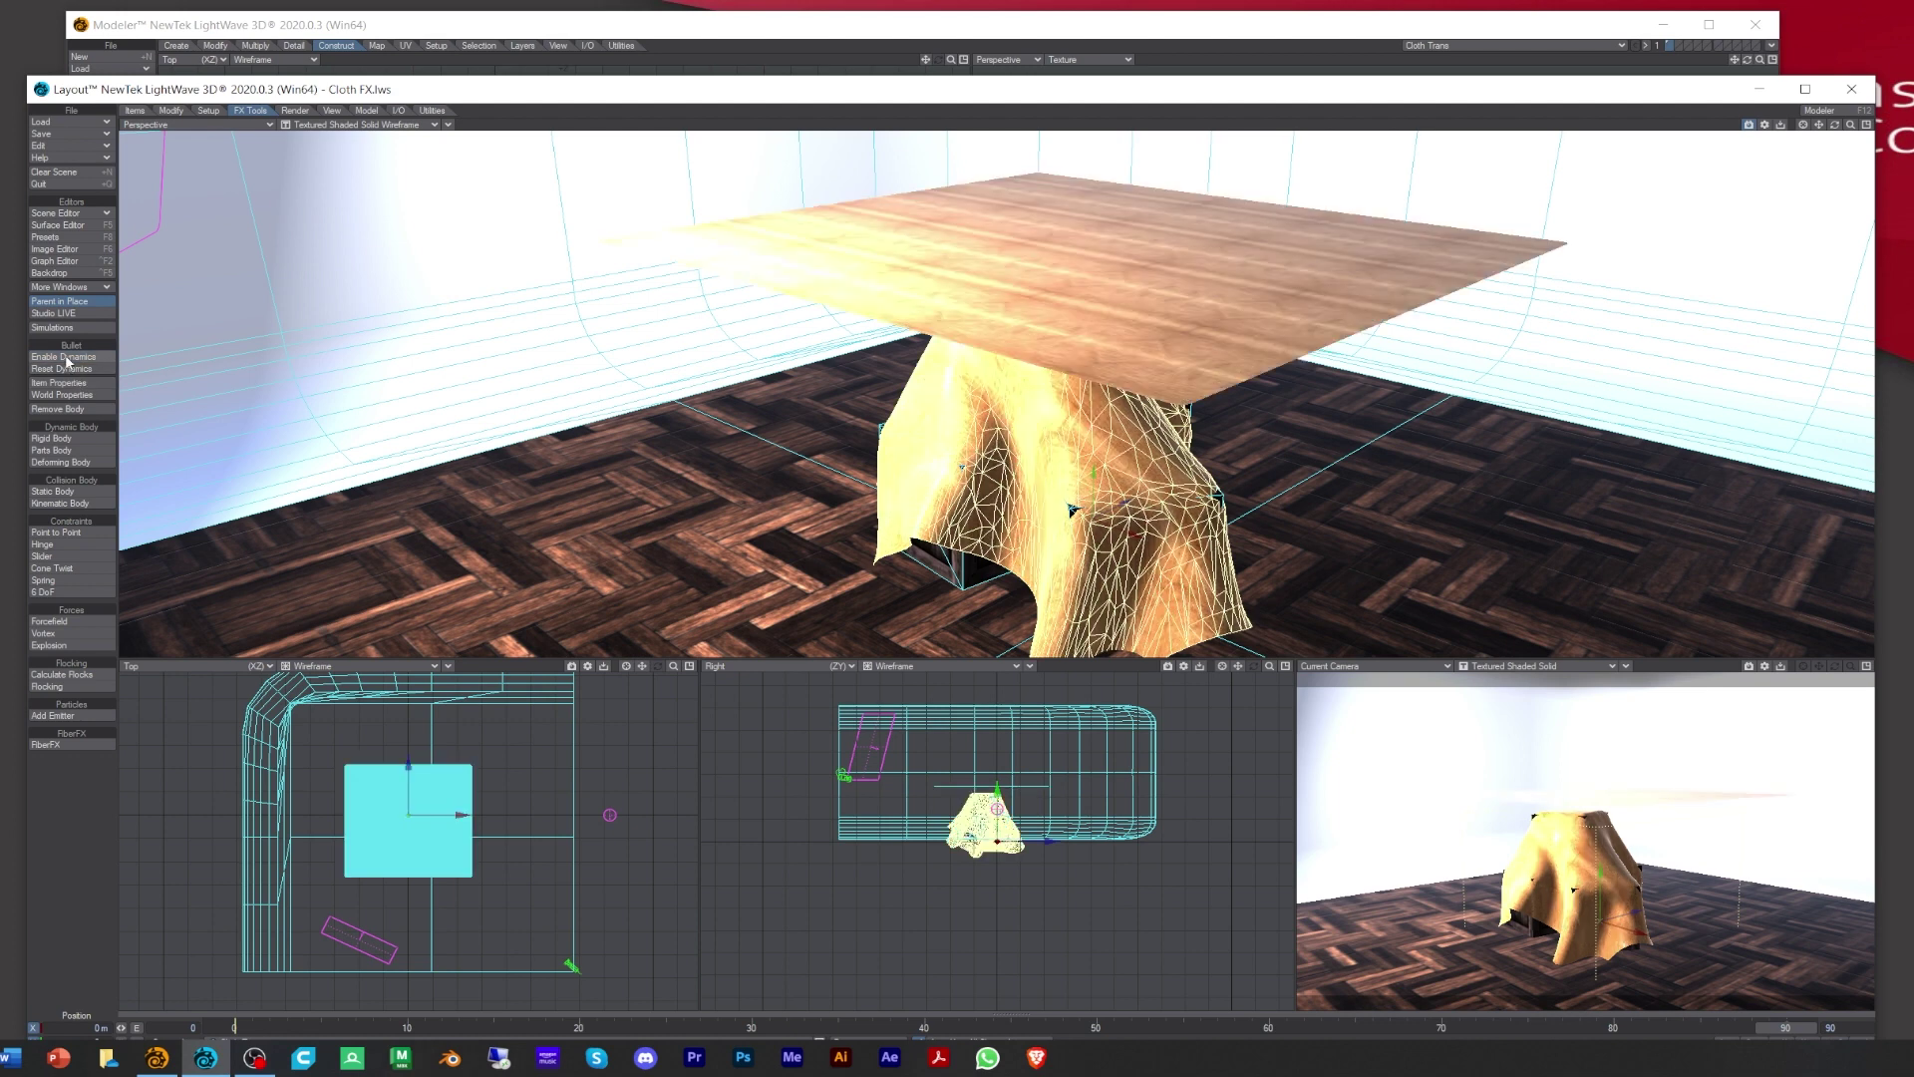
click(85, 212)
click(84, 212)
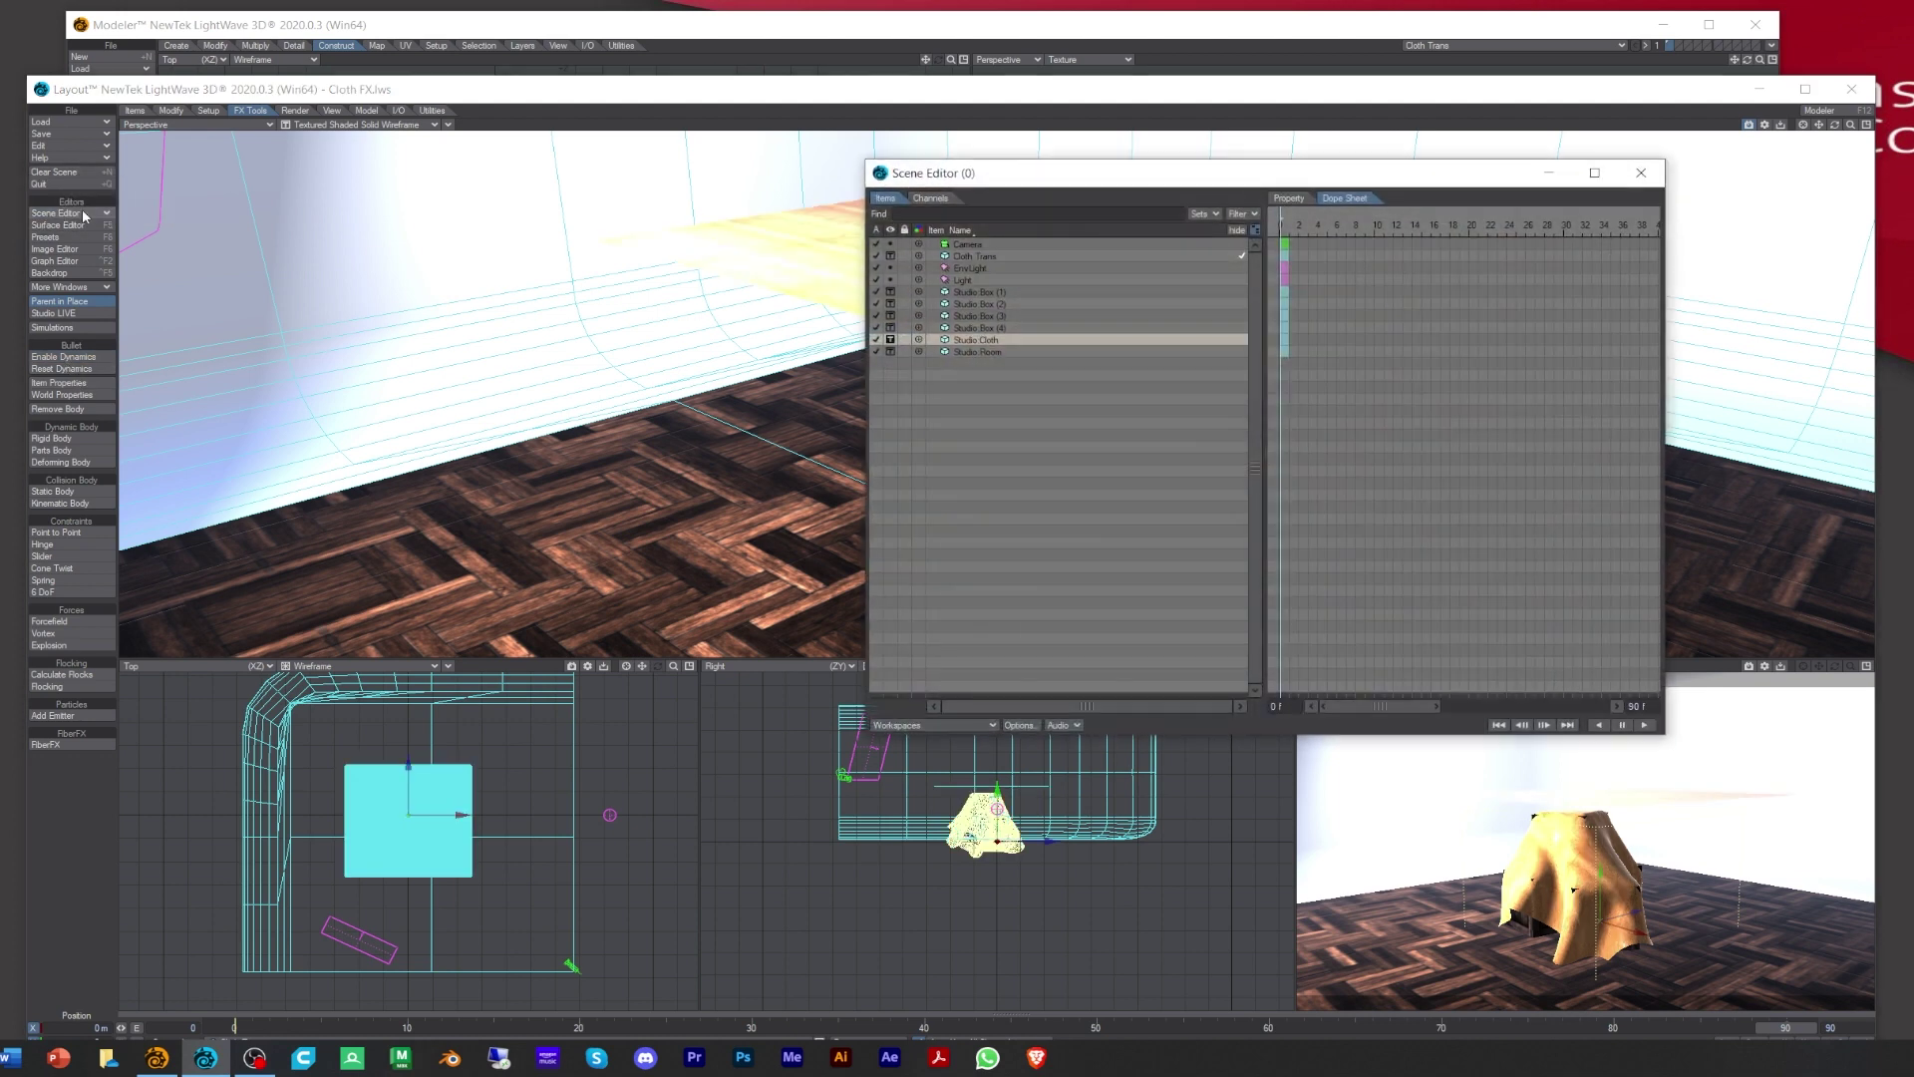
Step: Hide the flat Studio:Cloth object and set the Perspective view to Textured Shaded Solid
click(876, 341)
click(891, 341)
click(887, 346)
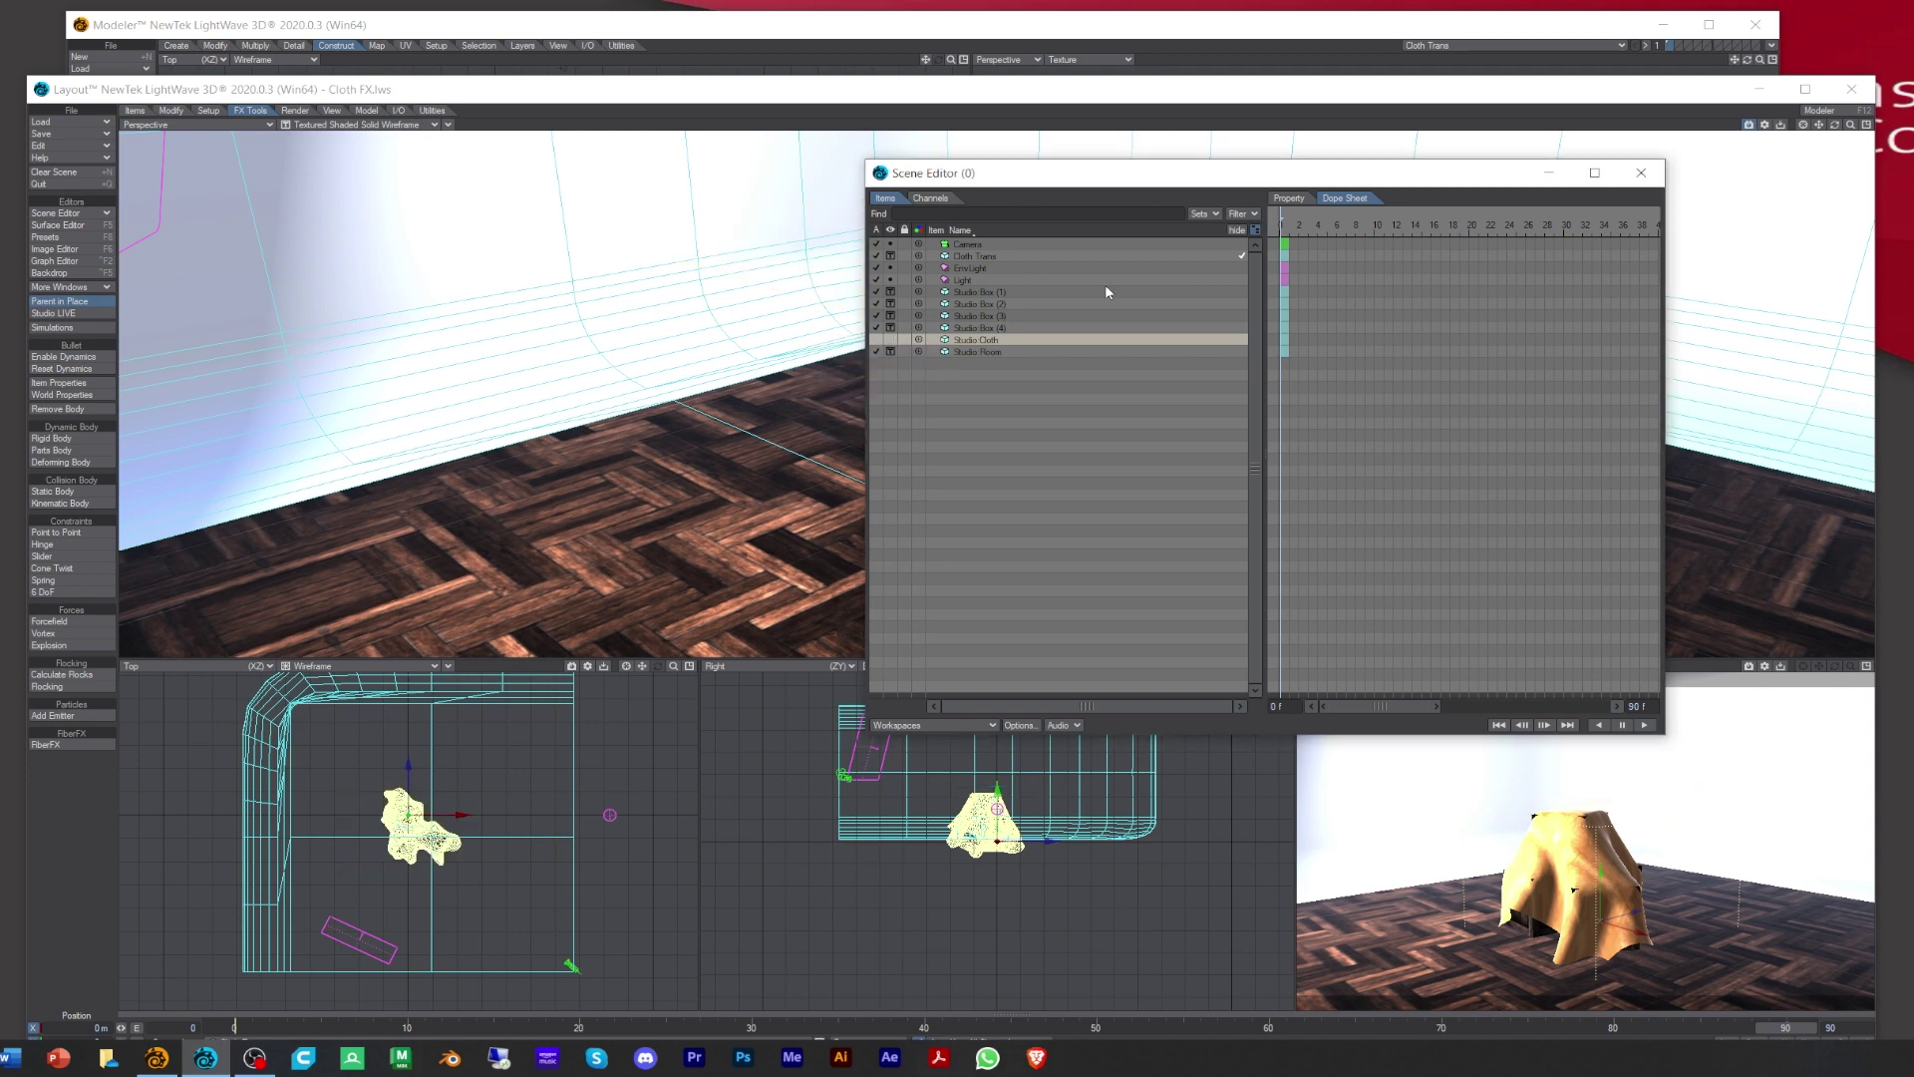
click(1641, 172)
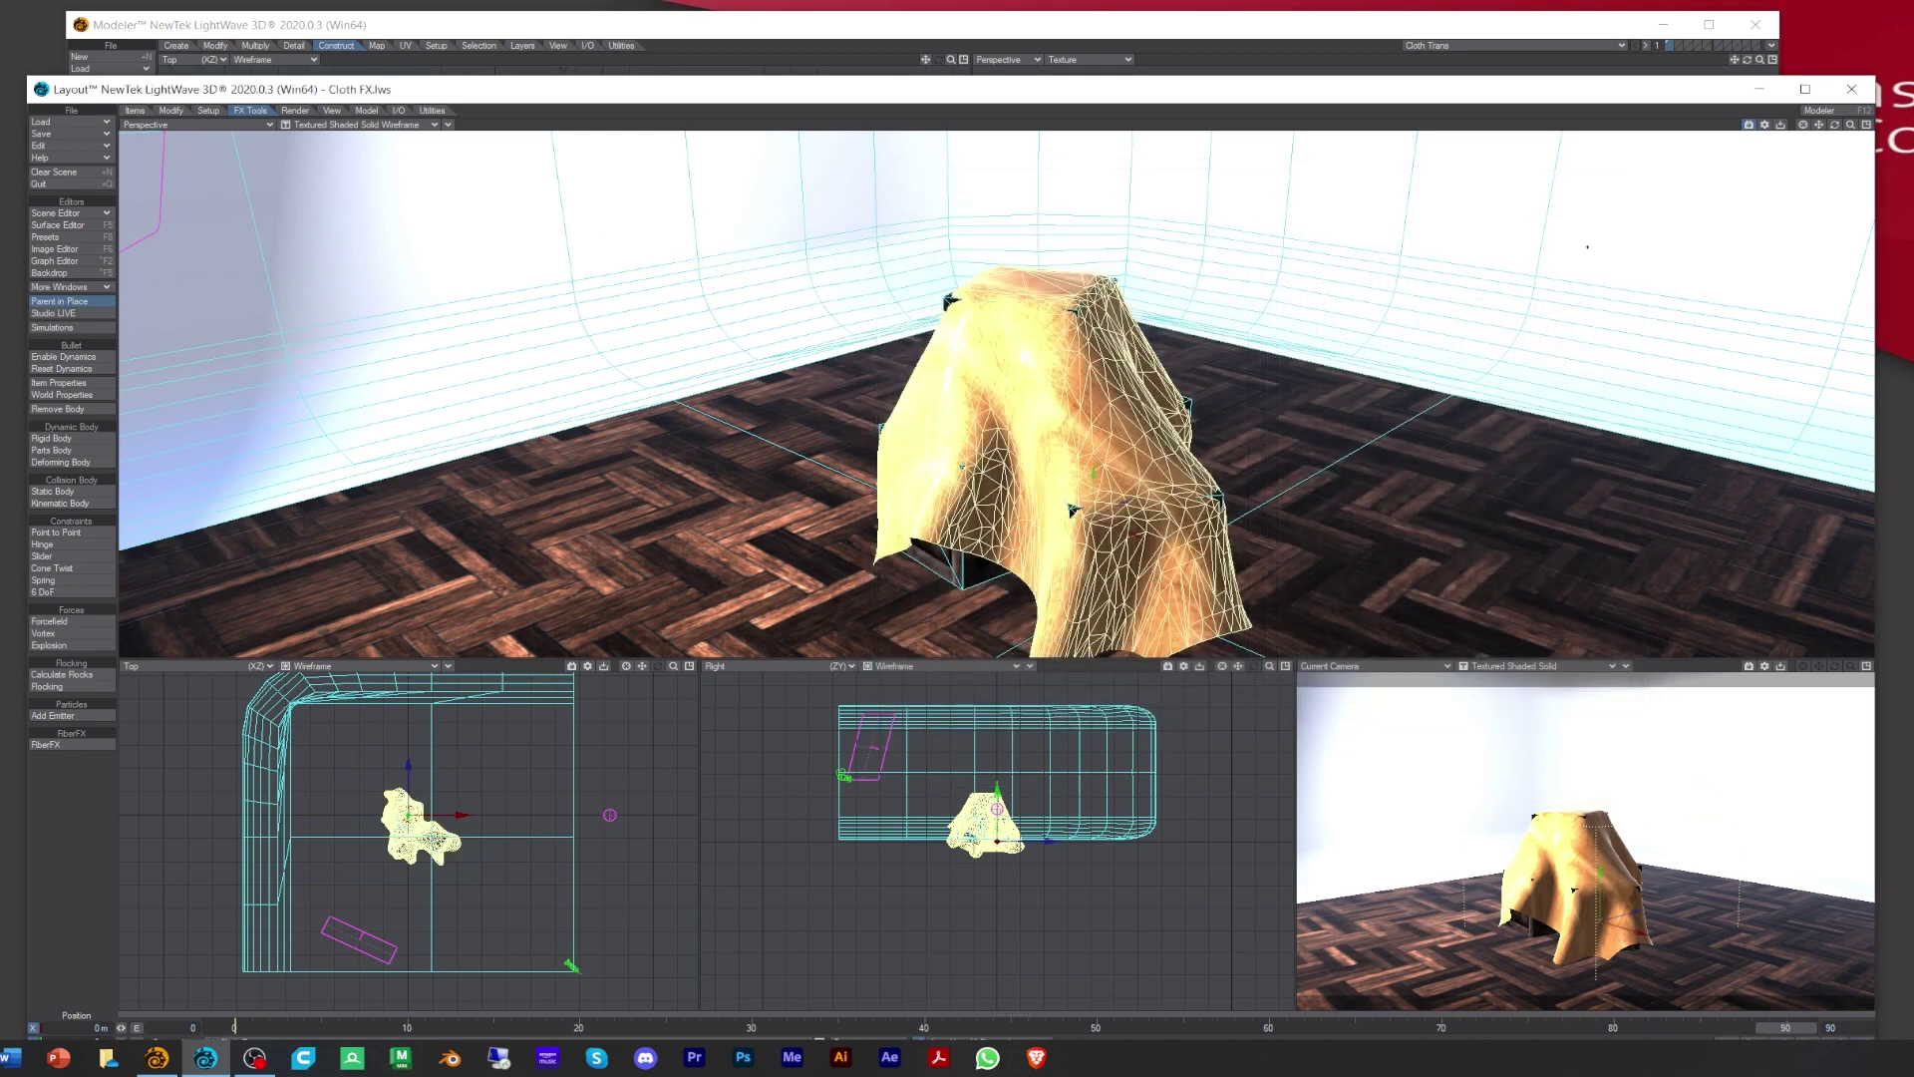
click(398, 125)
click(408, 112)
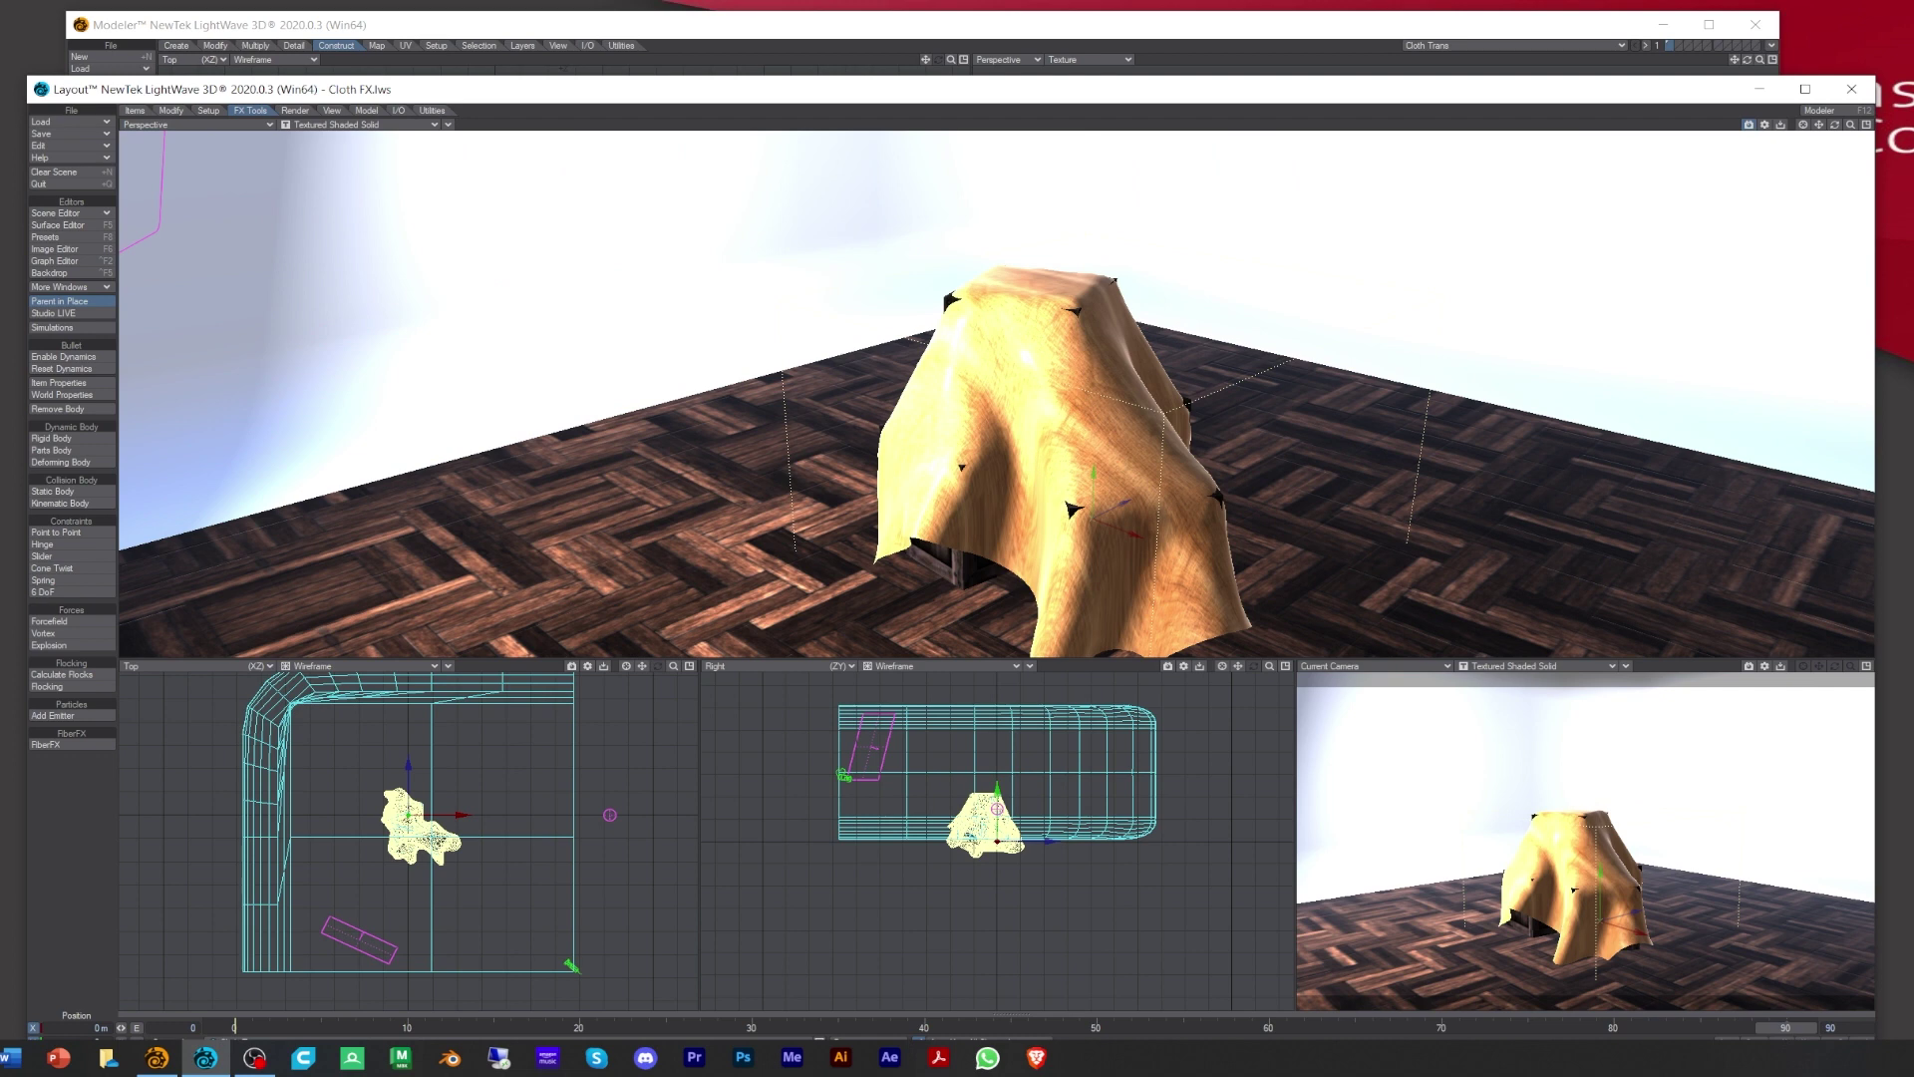
Step: Switch the camera view from VPR to Textured Shaded Solid and Perspective to Textured Shaded Solid Wireframe
drag(1835, 126, 1627, 695)
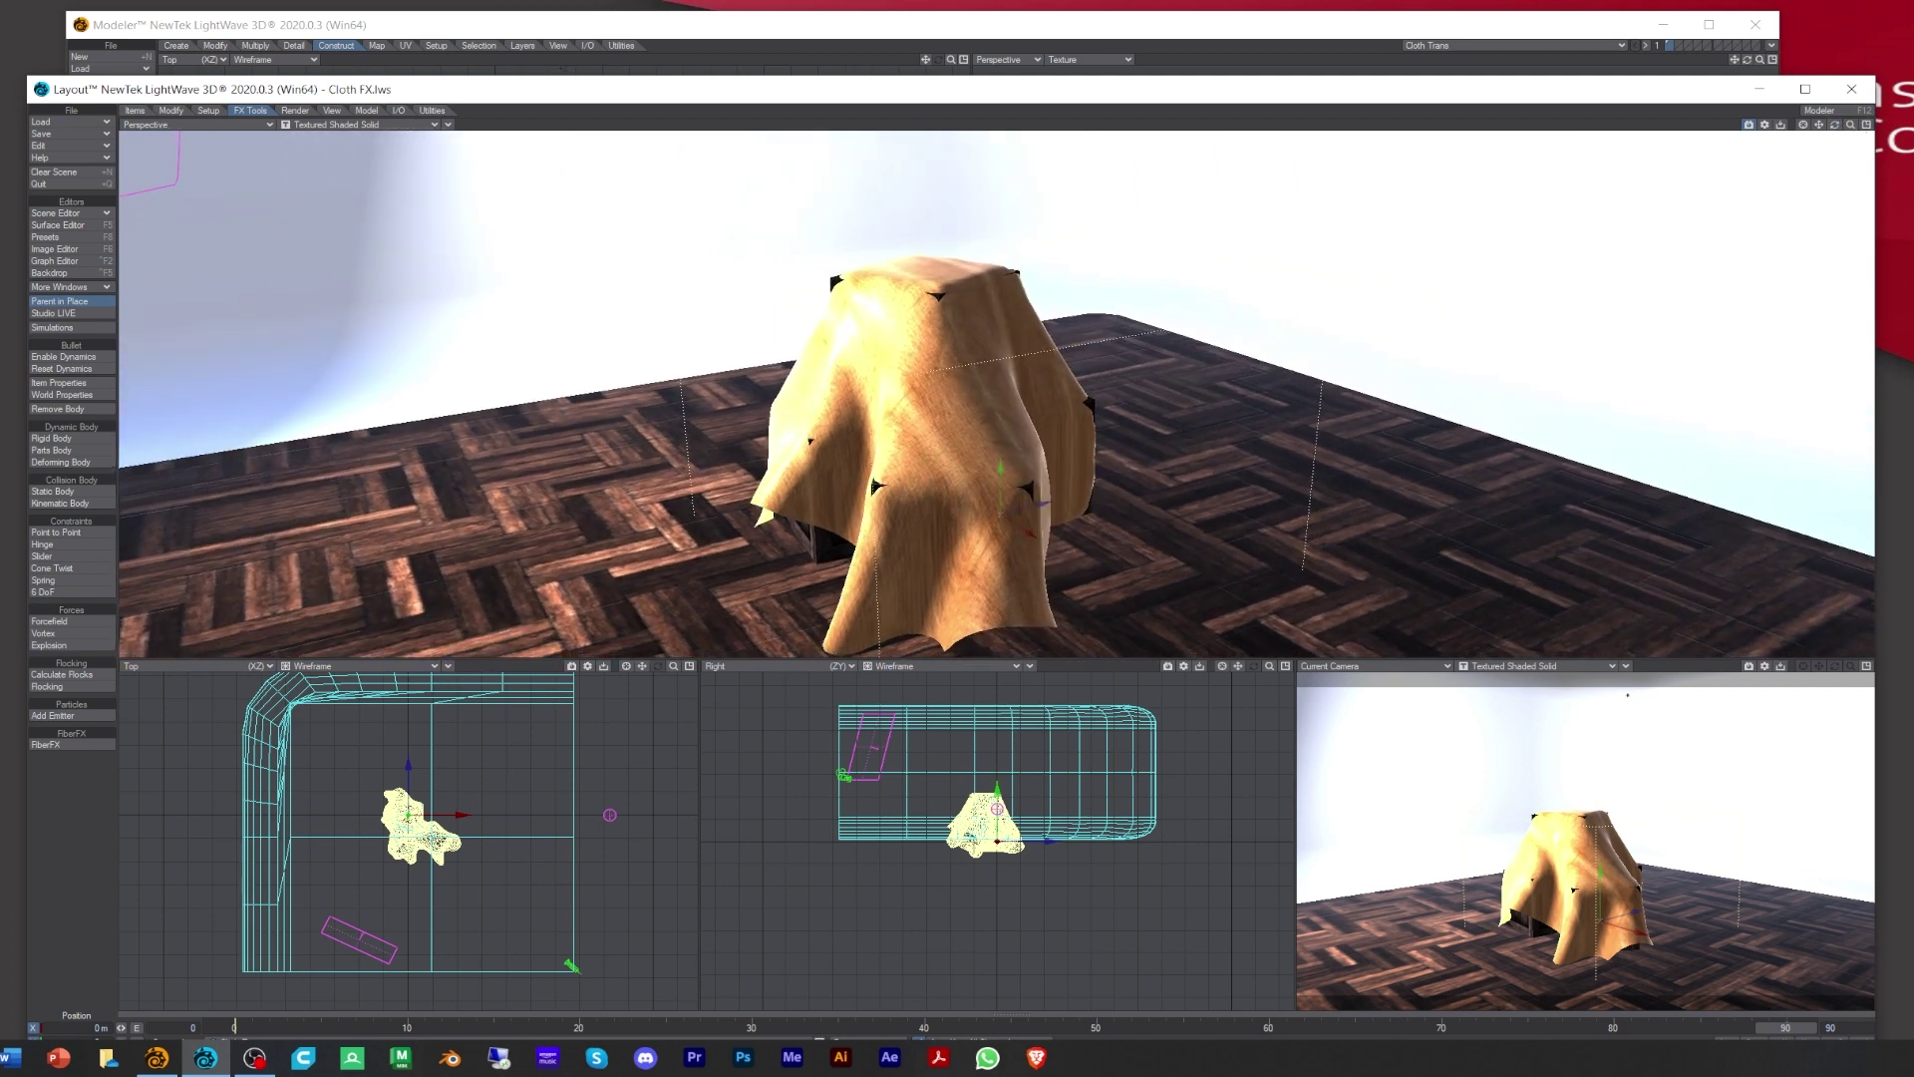
click(1535, 666)
click(1555, 704)
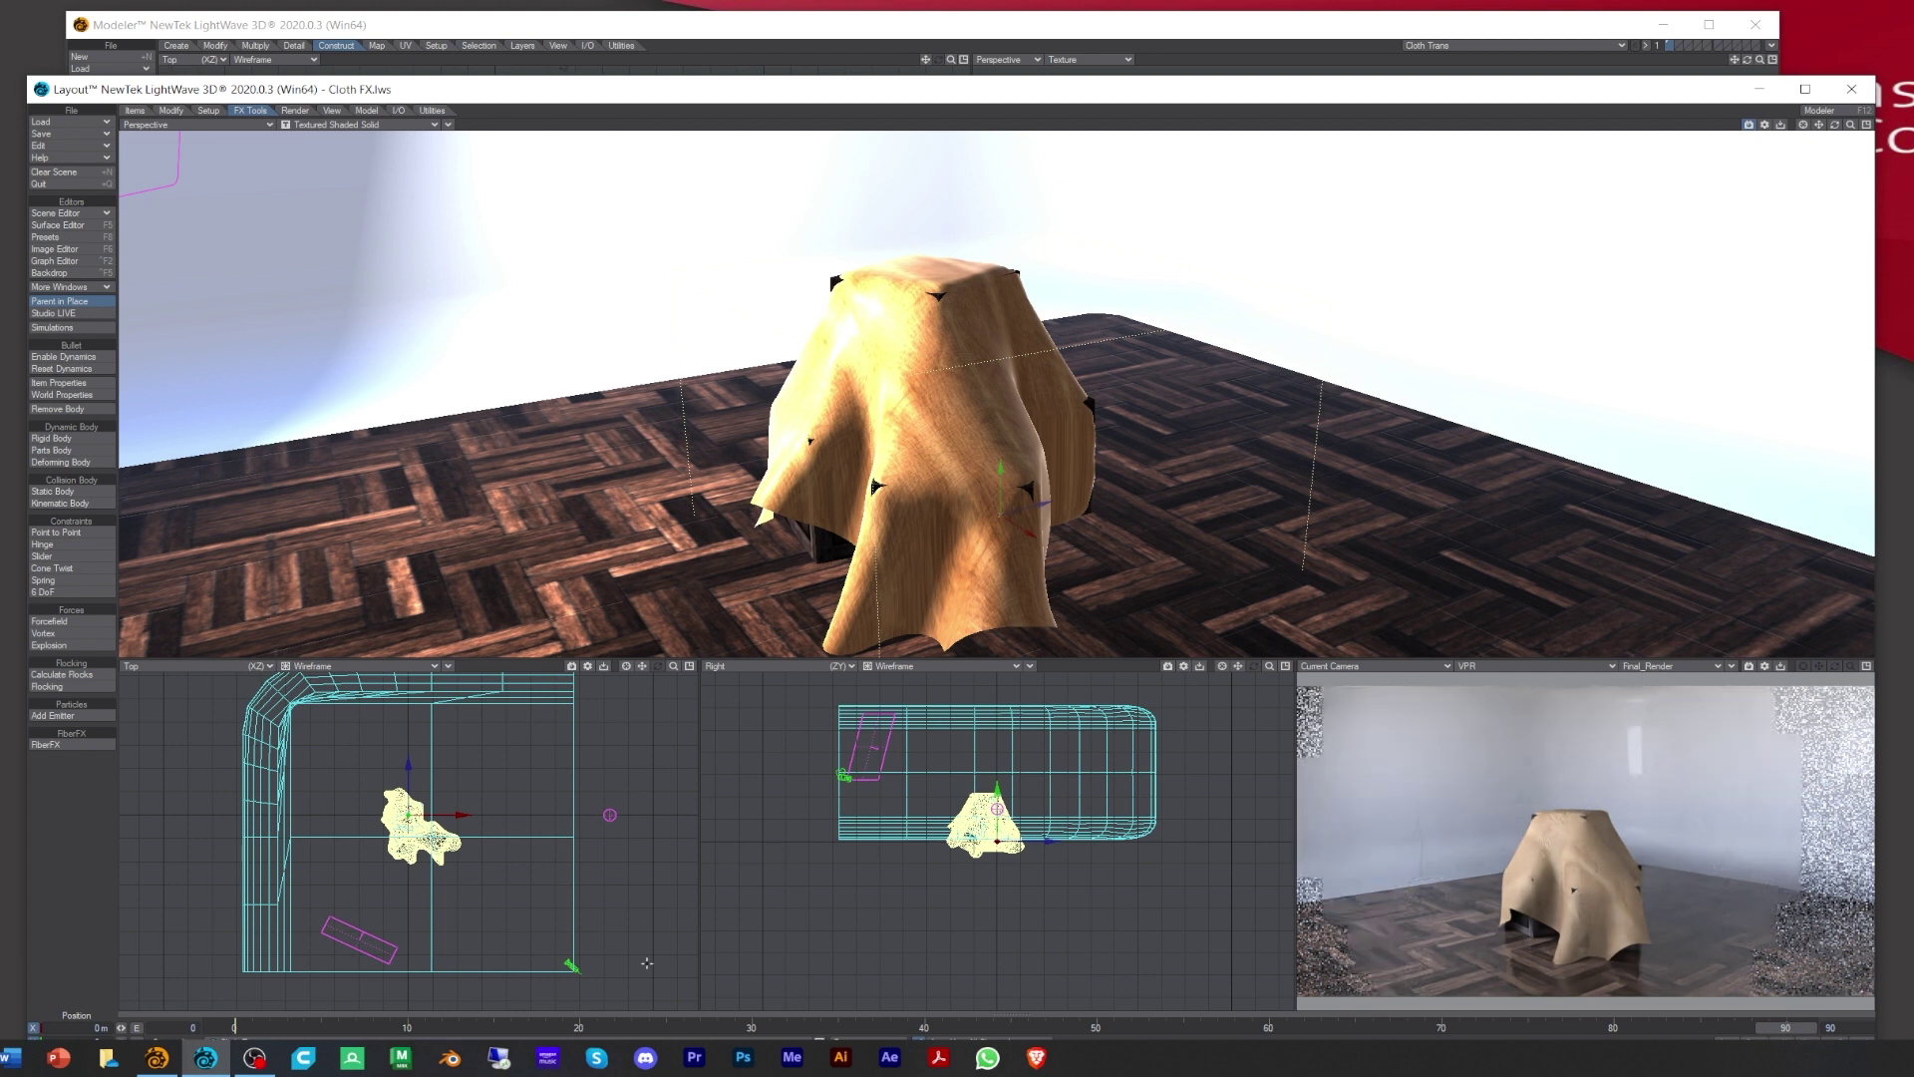
drag(708, 95, 681, 43)
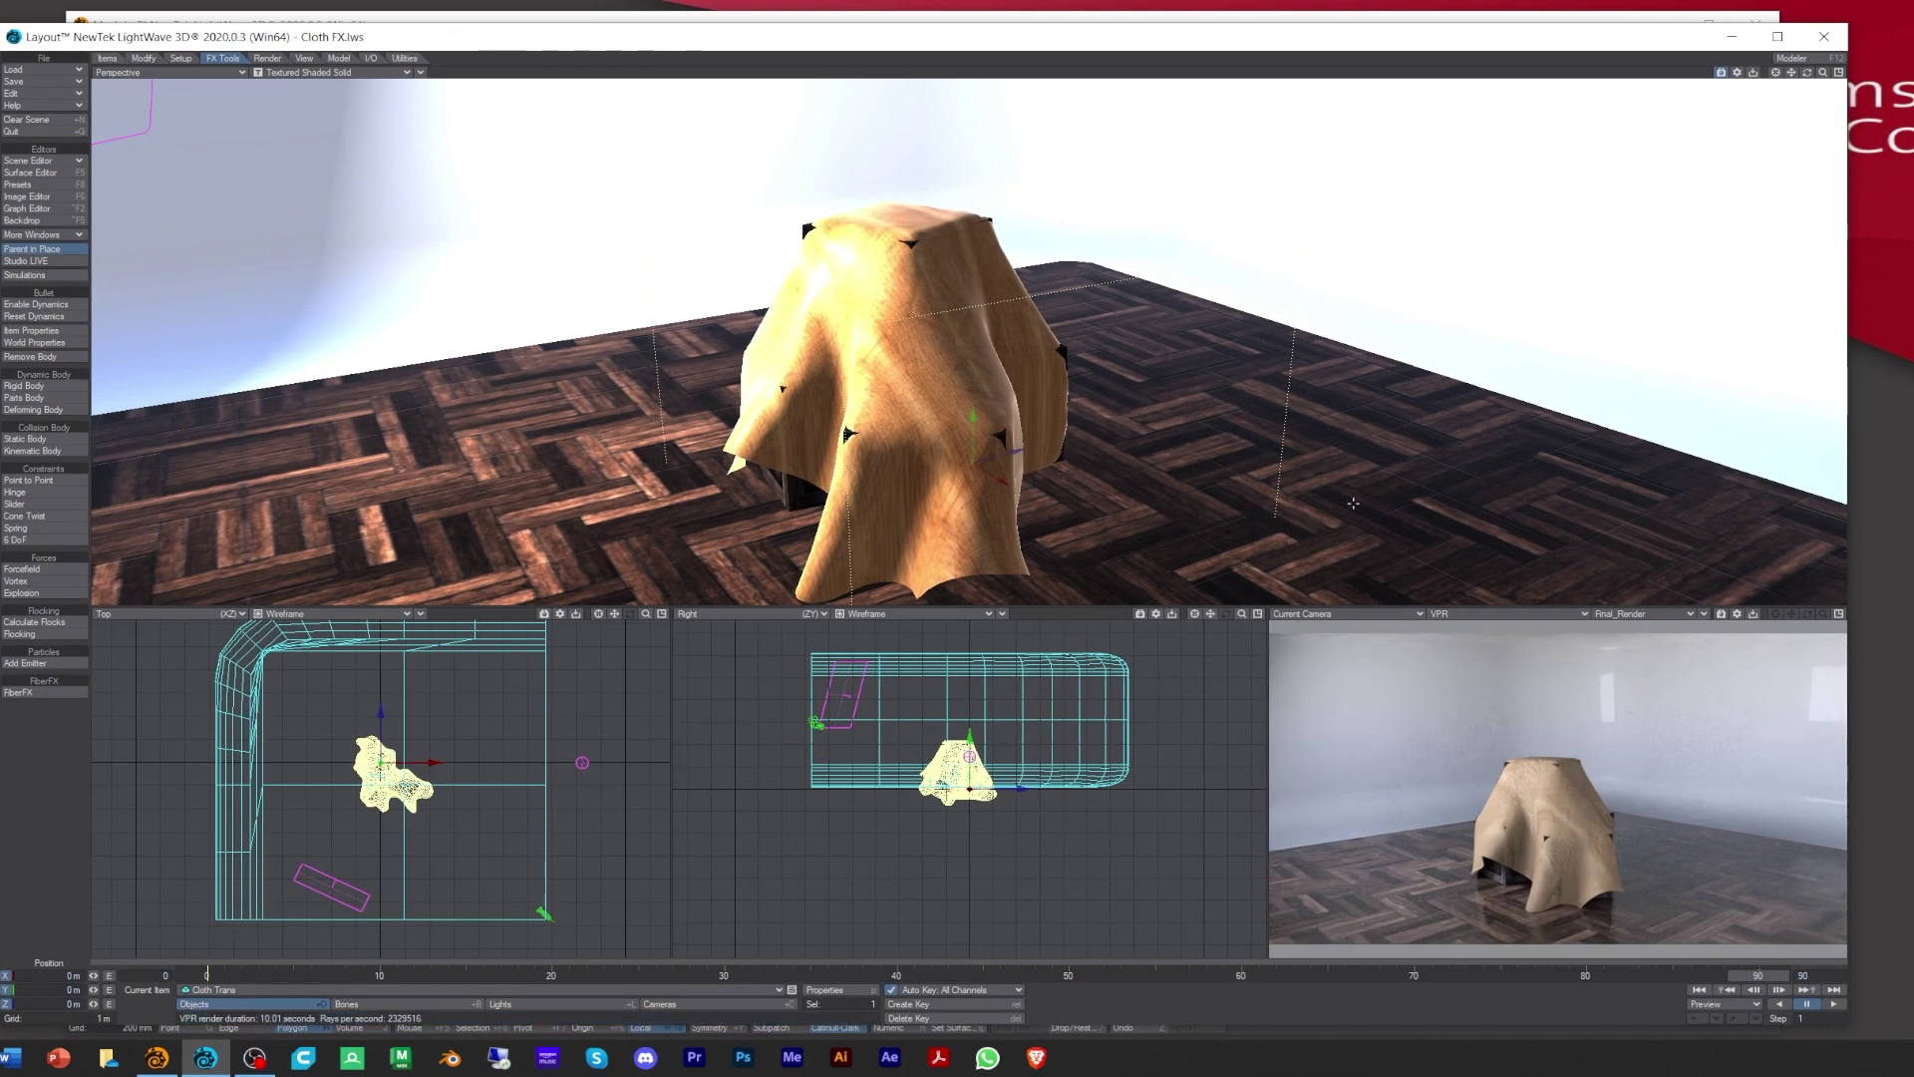
click(1485, 614)
click(1525, 586)
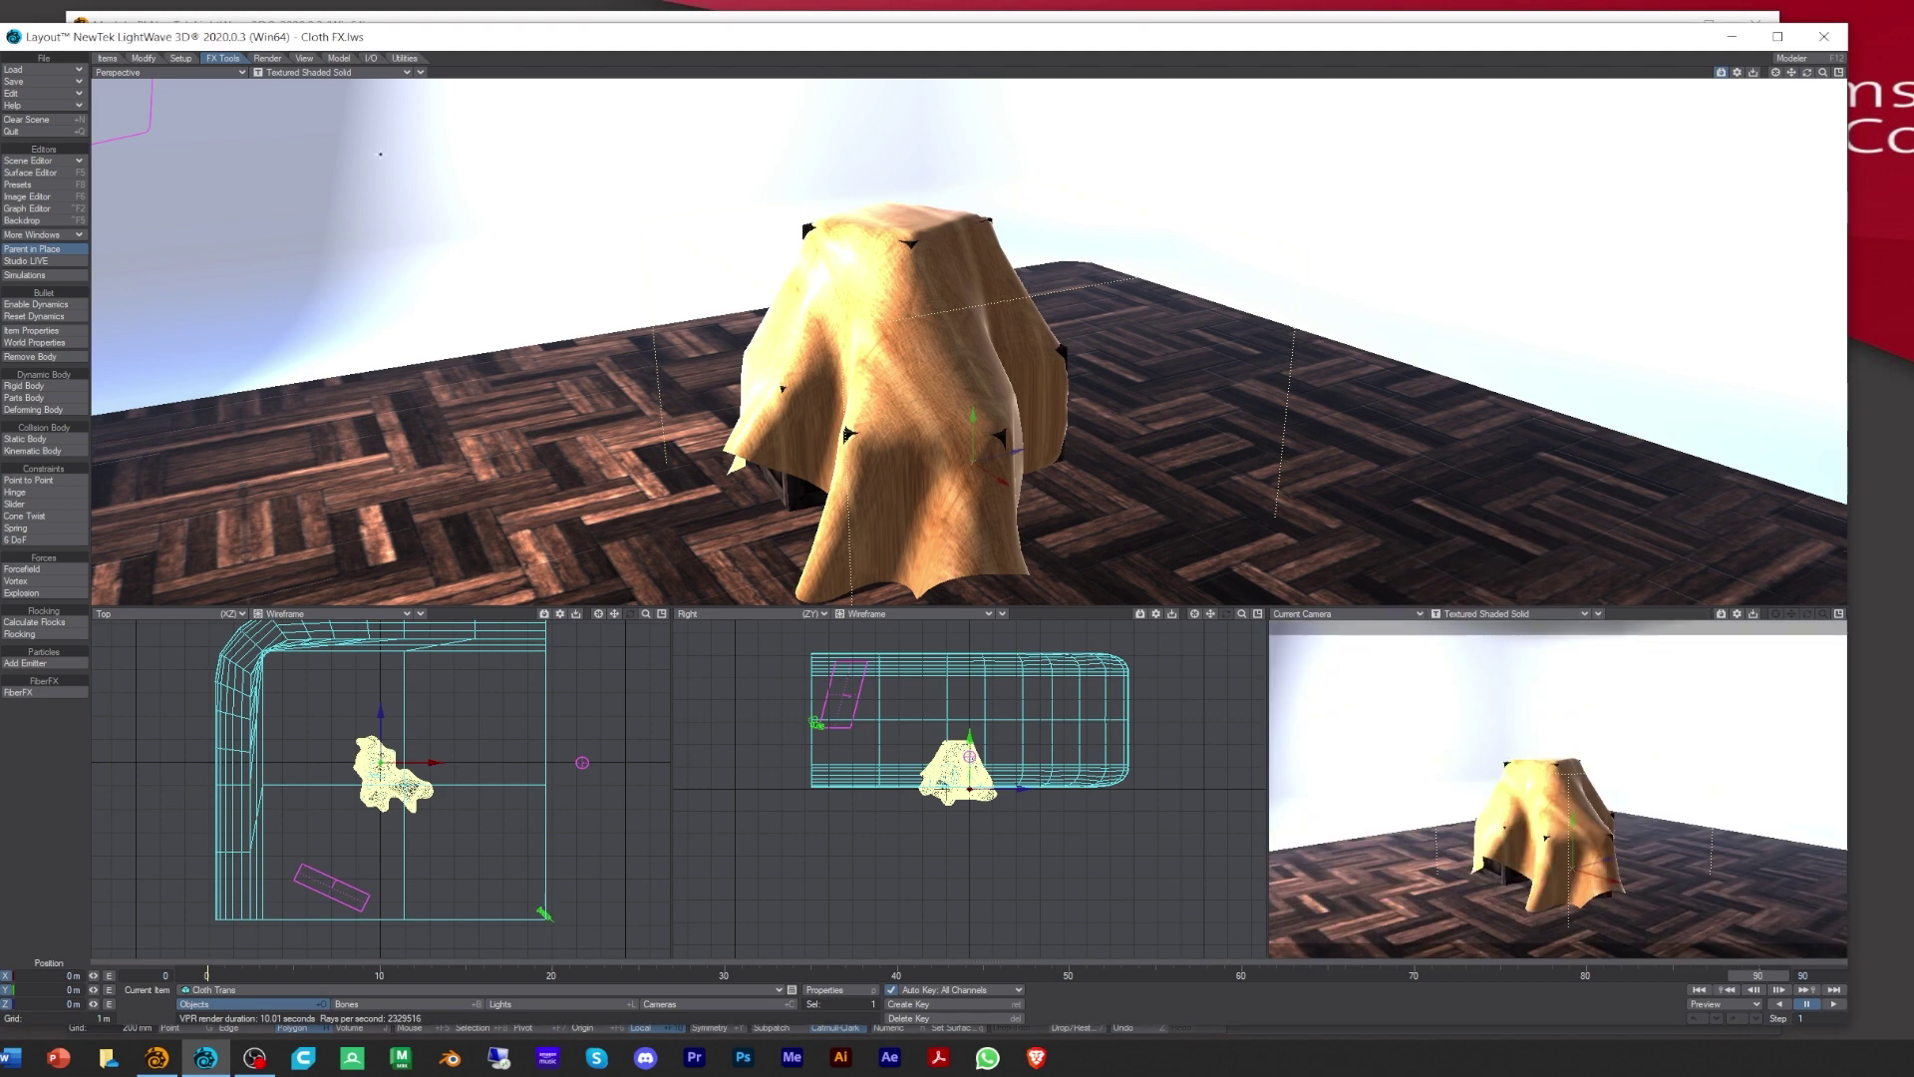
click(351, 73)
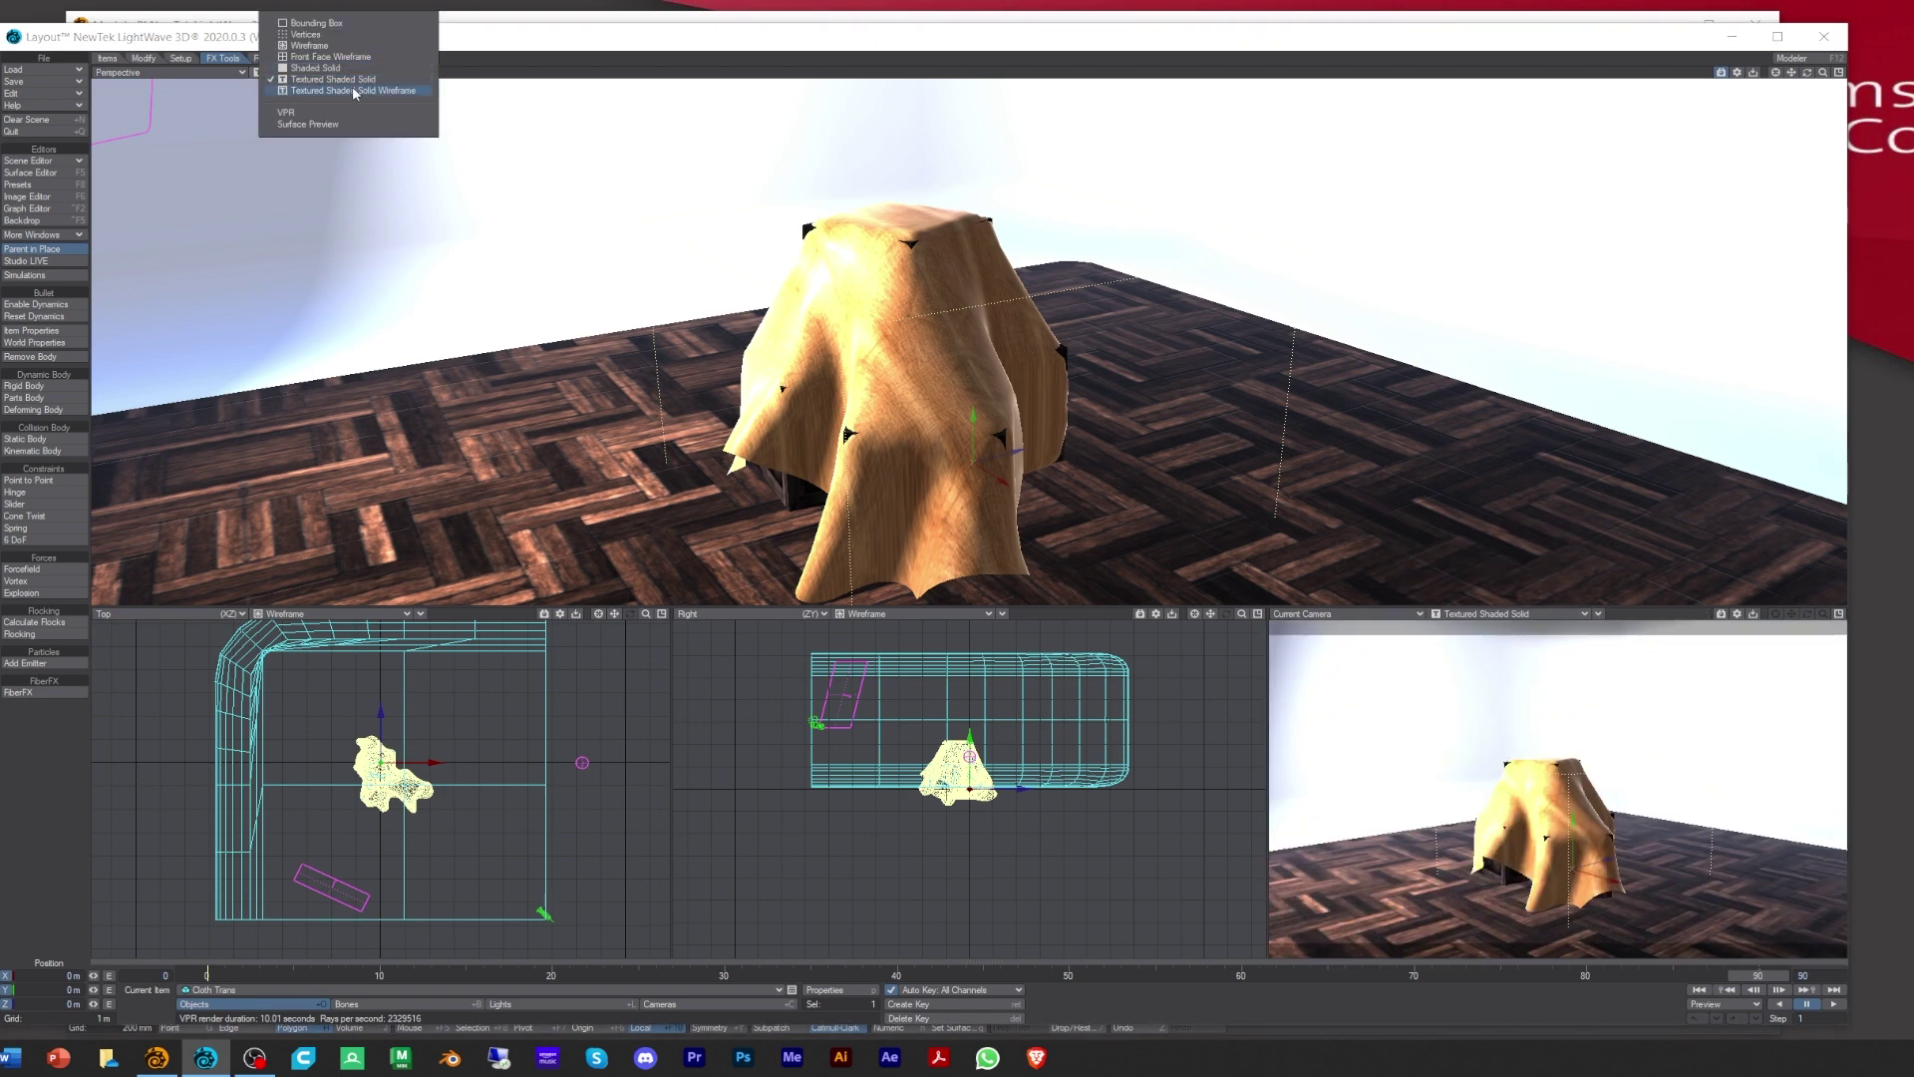
click(351, 90)
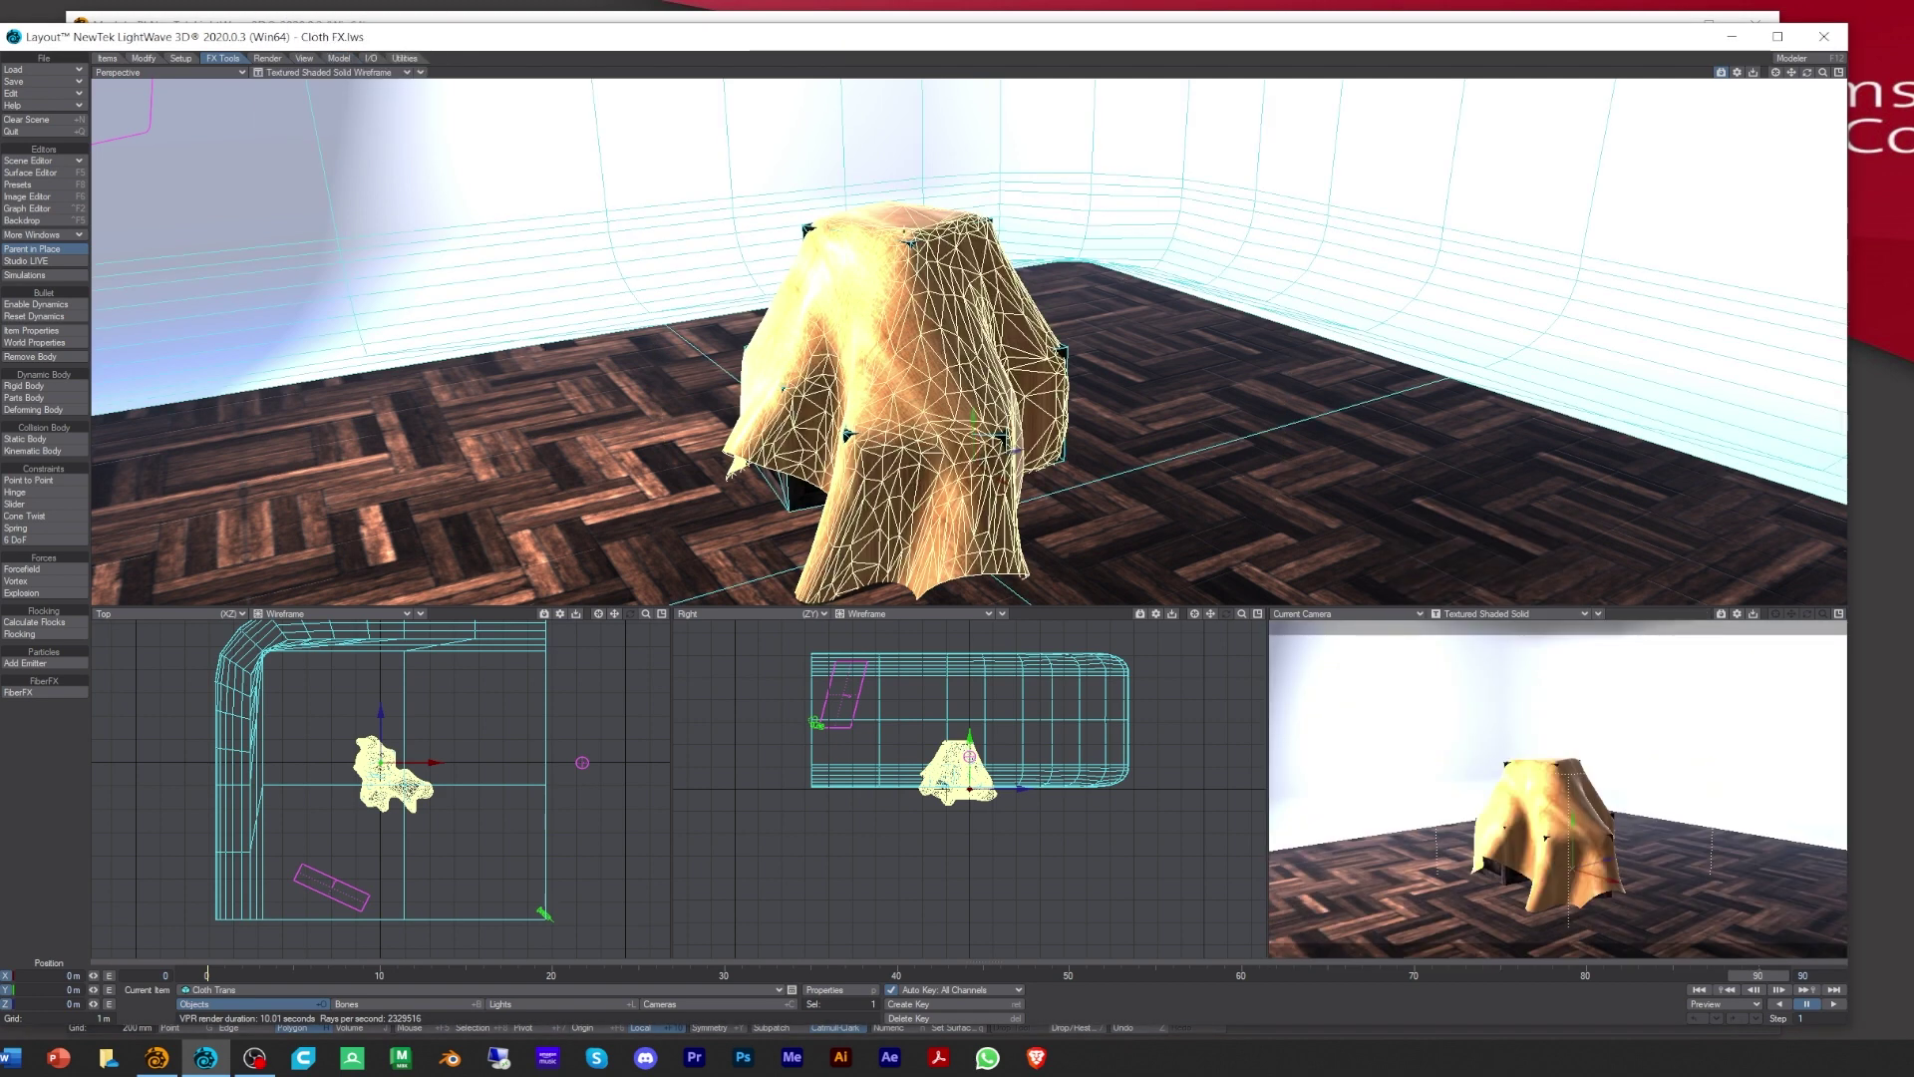
Step: Open the Object Properties panel for the Cloth Trans object
click(841, 989)
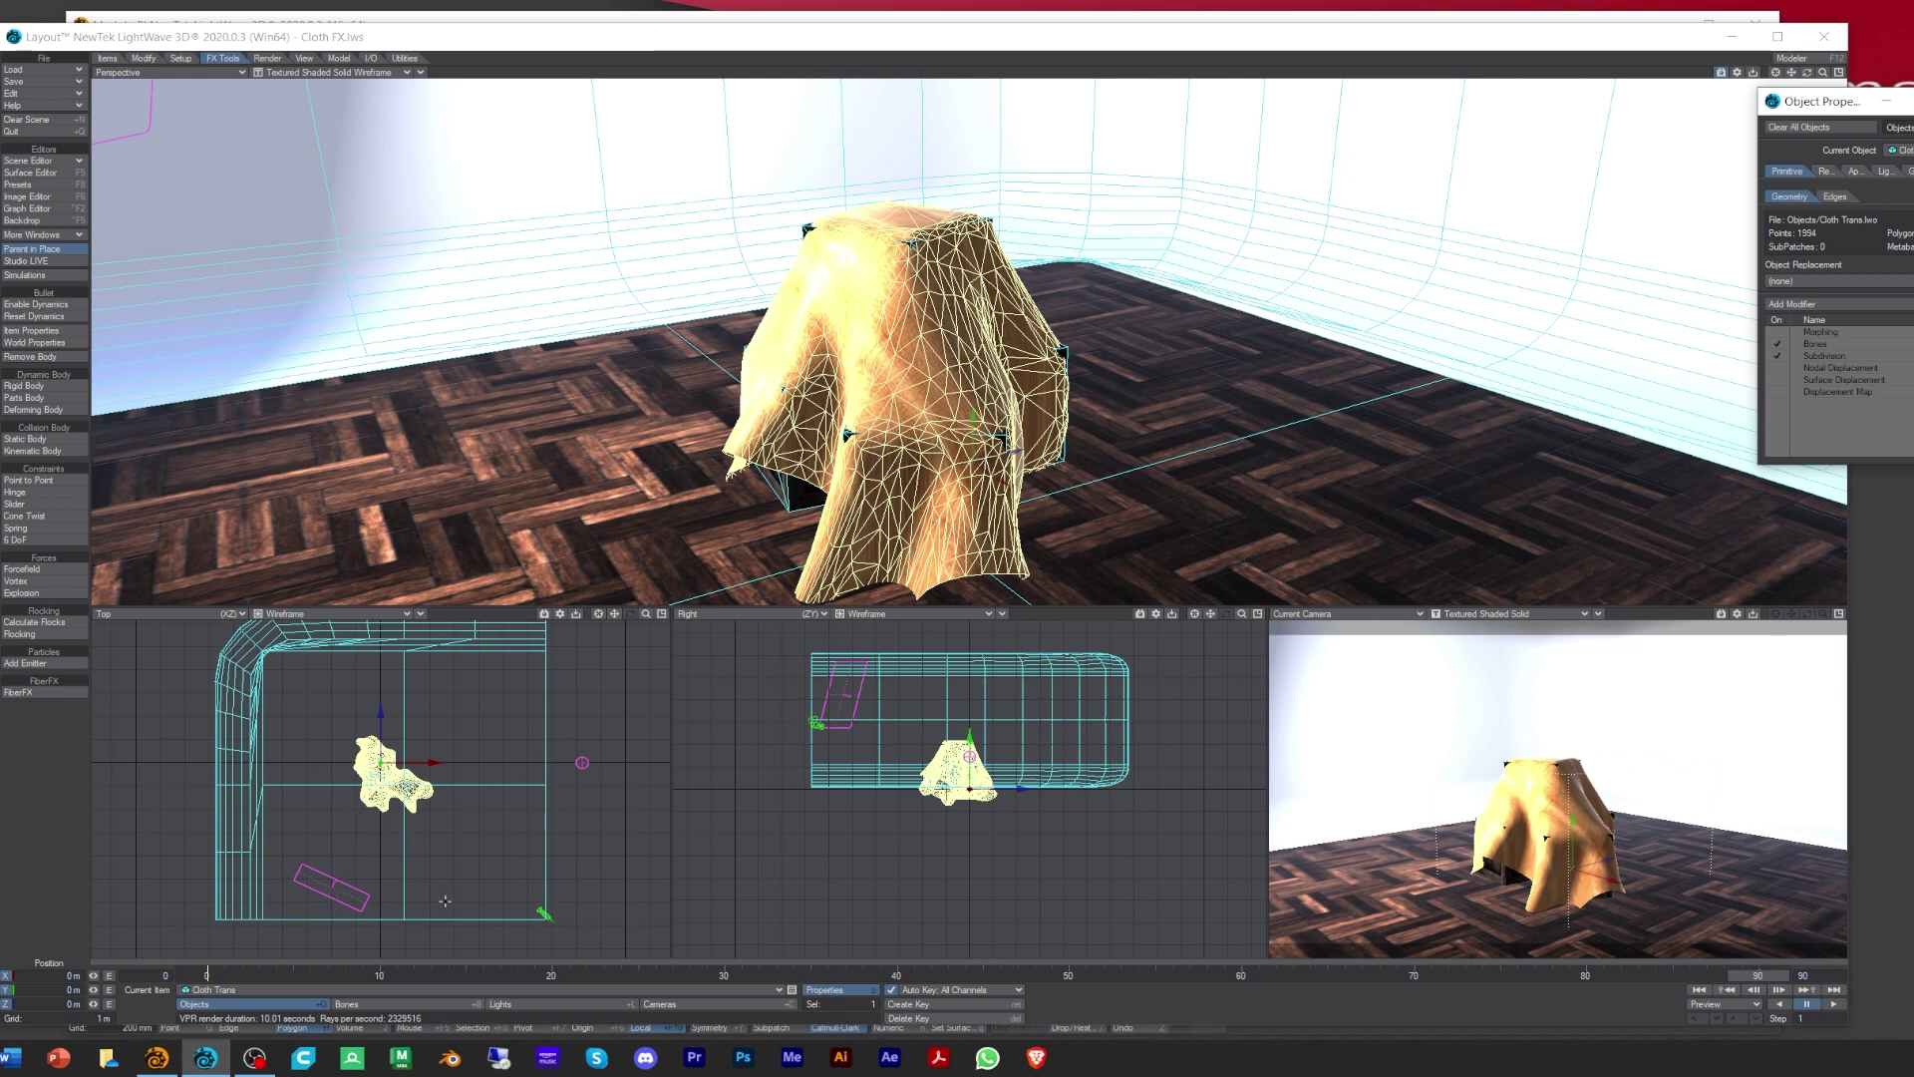
drag(1768, 976, 207, 976)
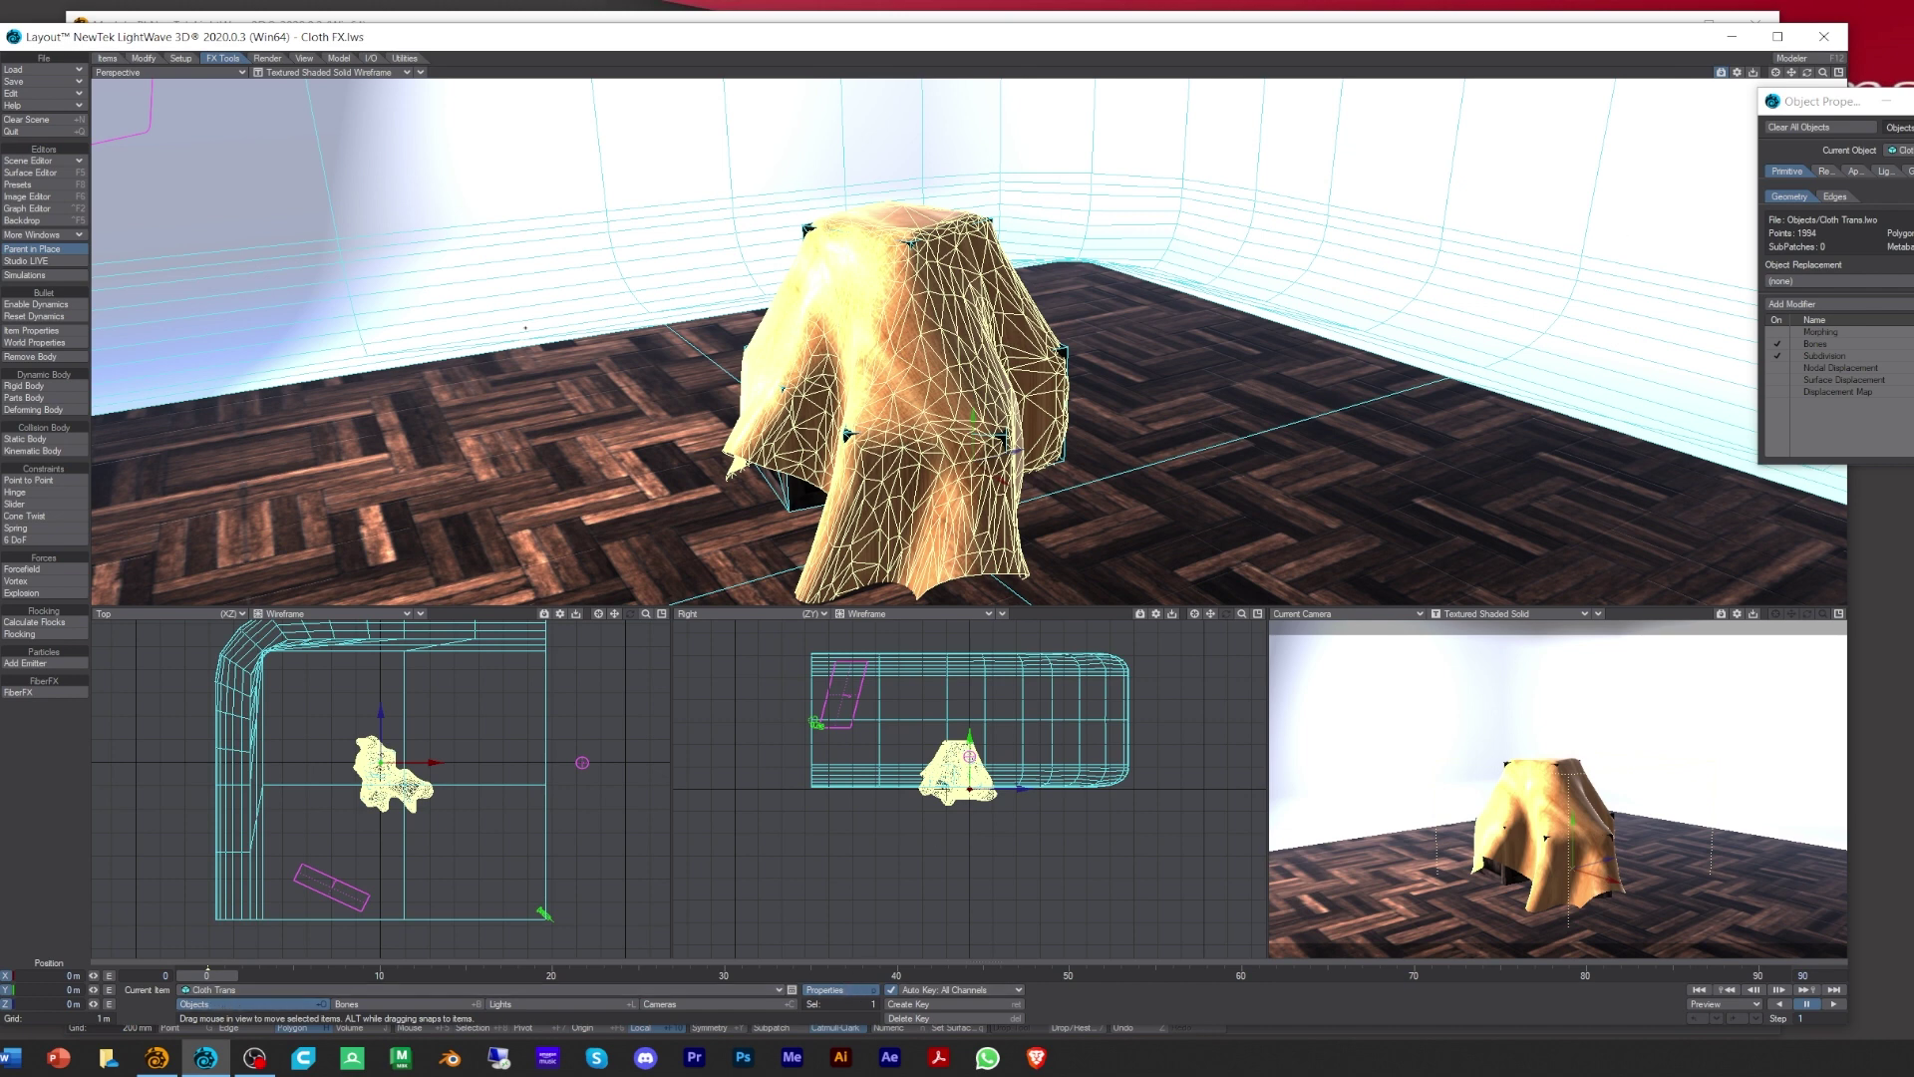
Step: Set the Studio Room to Hidden in the Scene Editor, leaving only the draped cloth visible
click(24, 161)
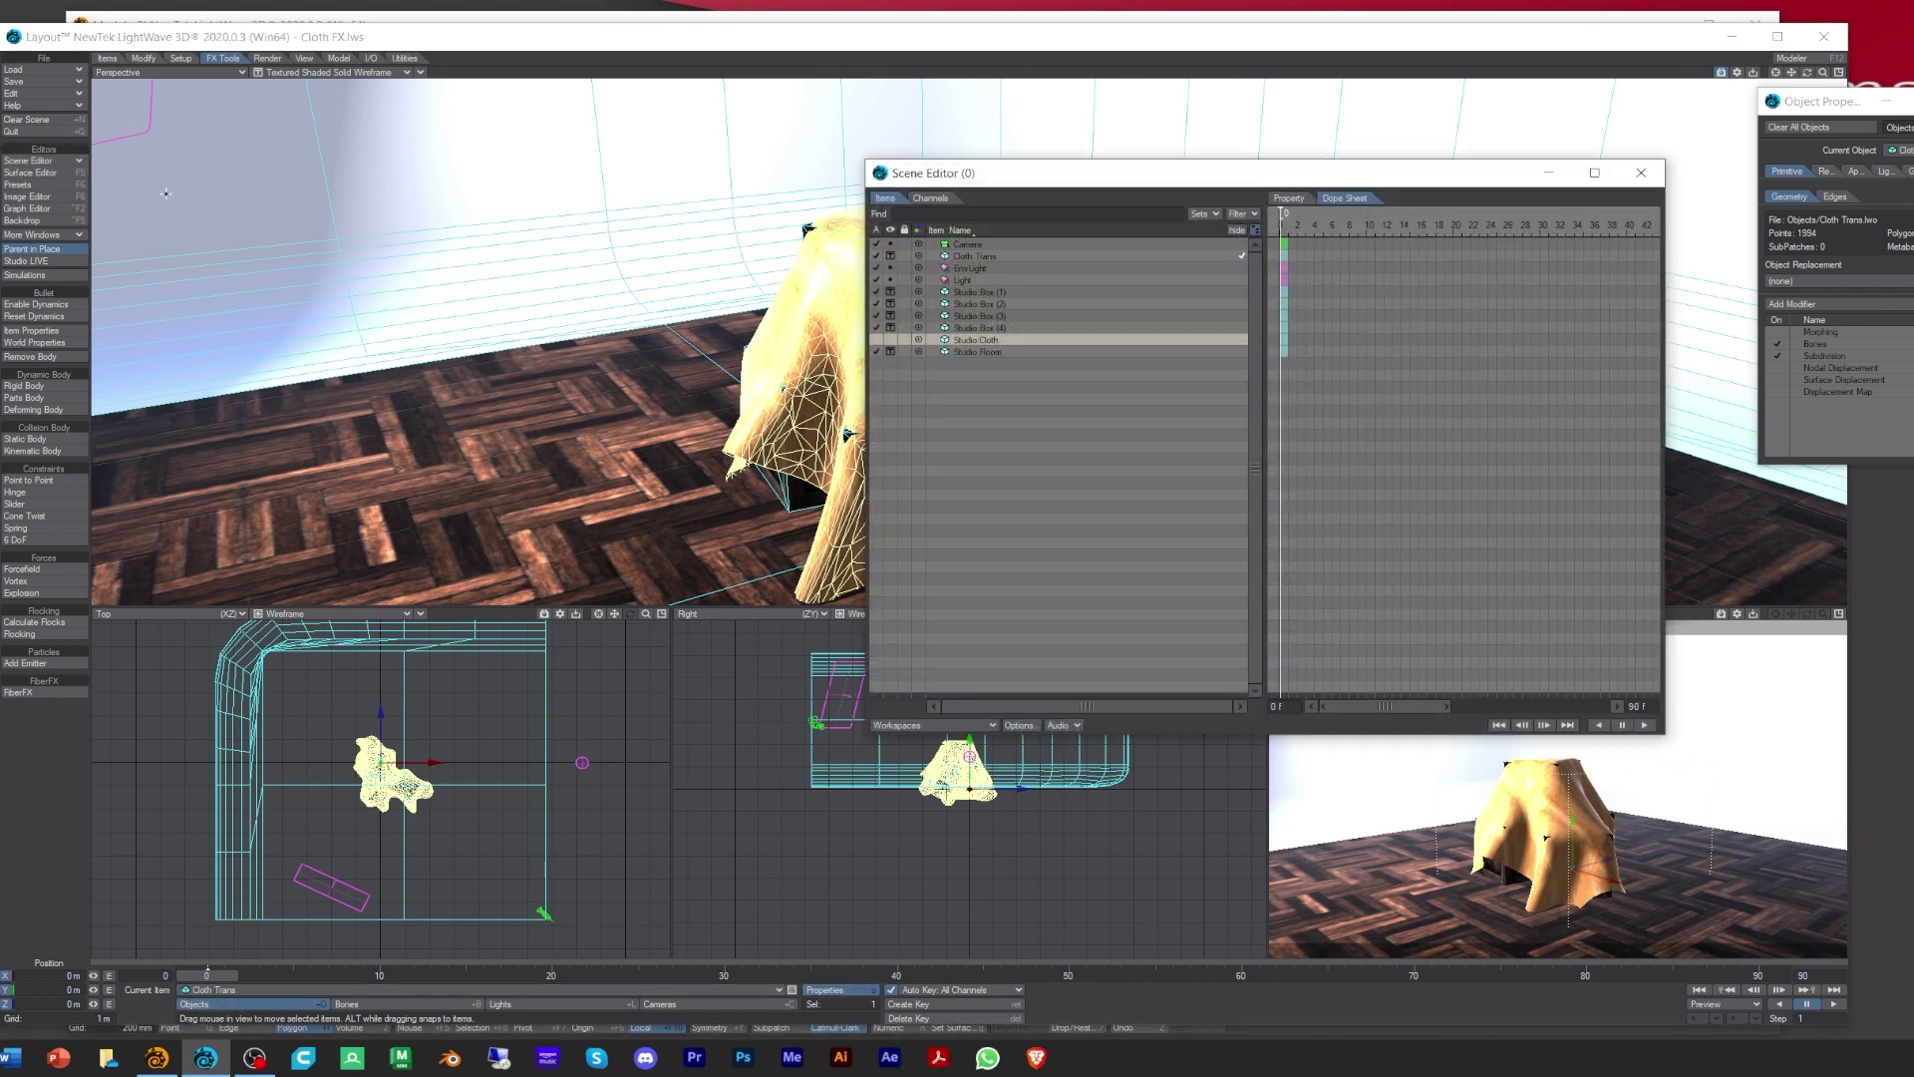
click(876, 351)
click(890, 352)
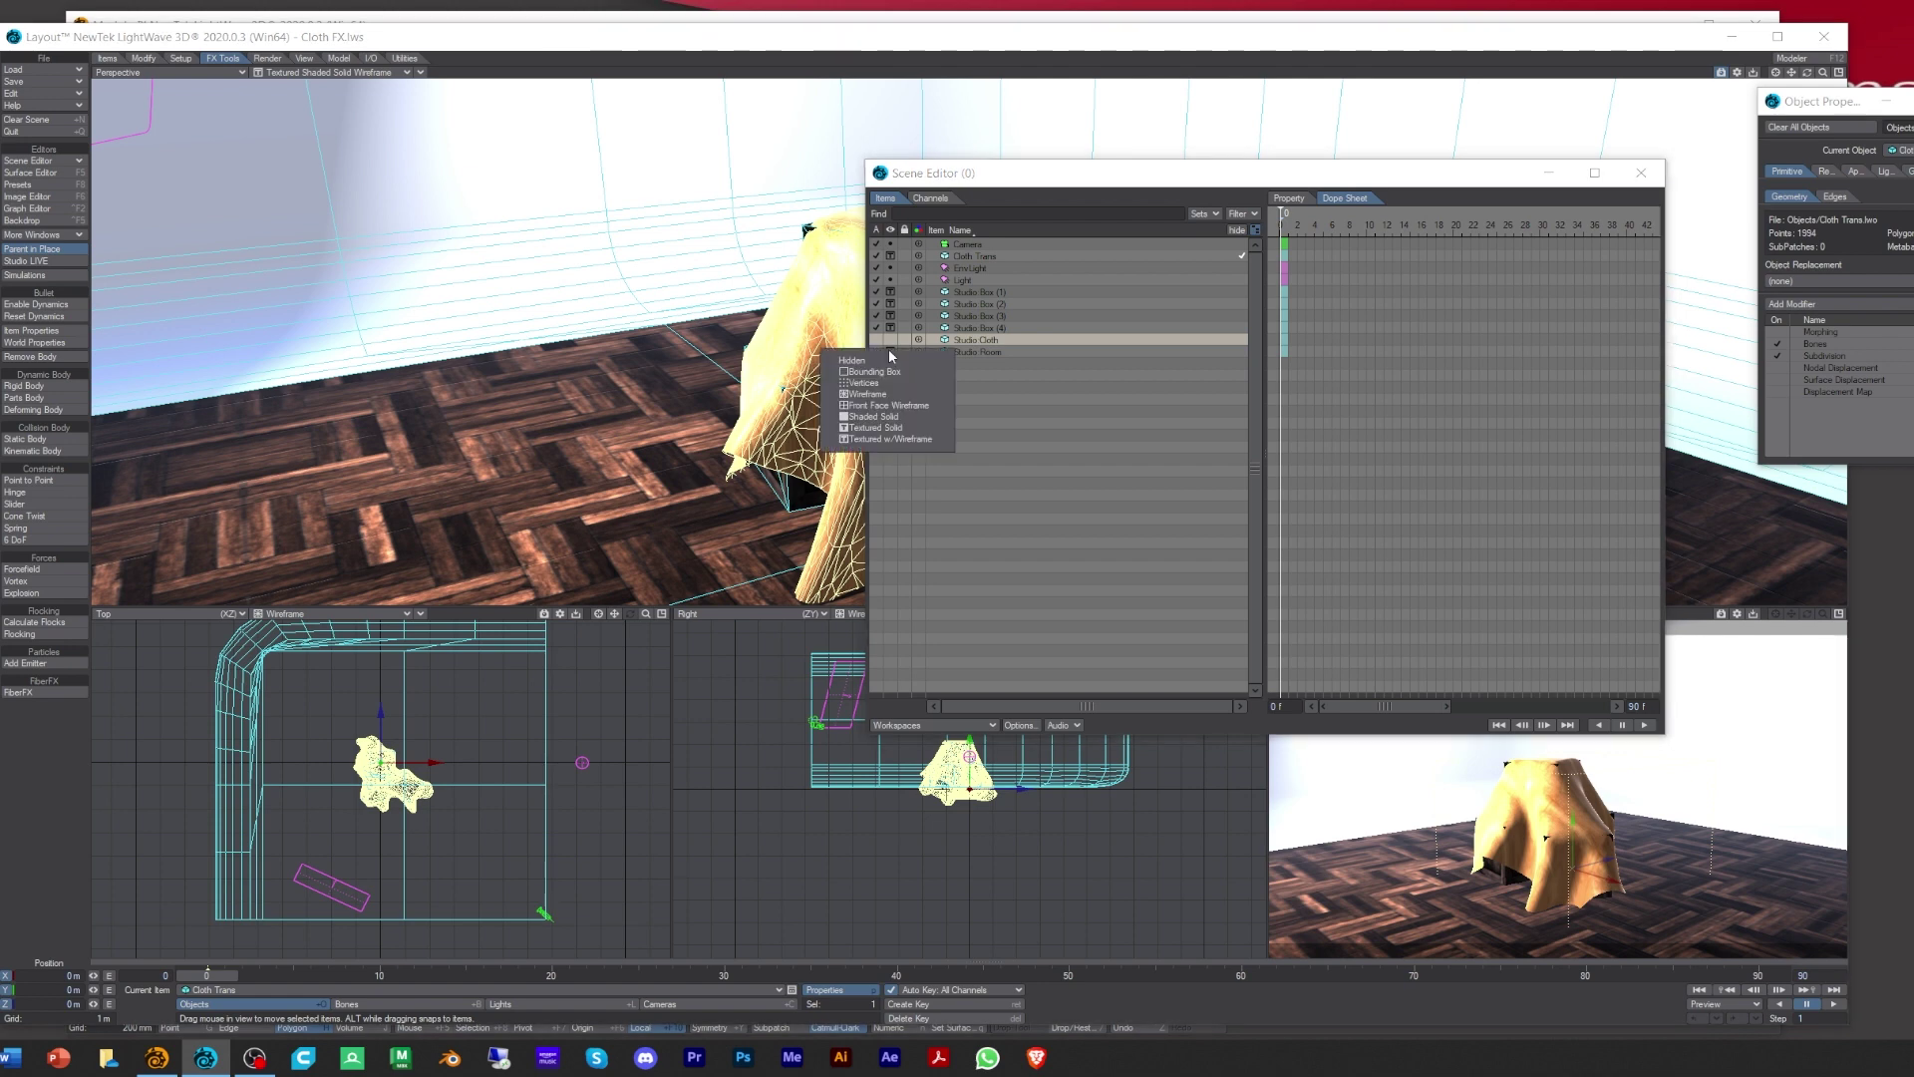
click(888, 355)
click(891, 354)
click(898, 370)
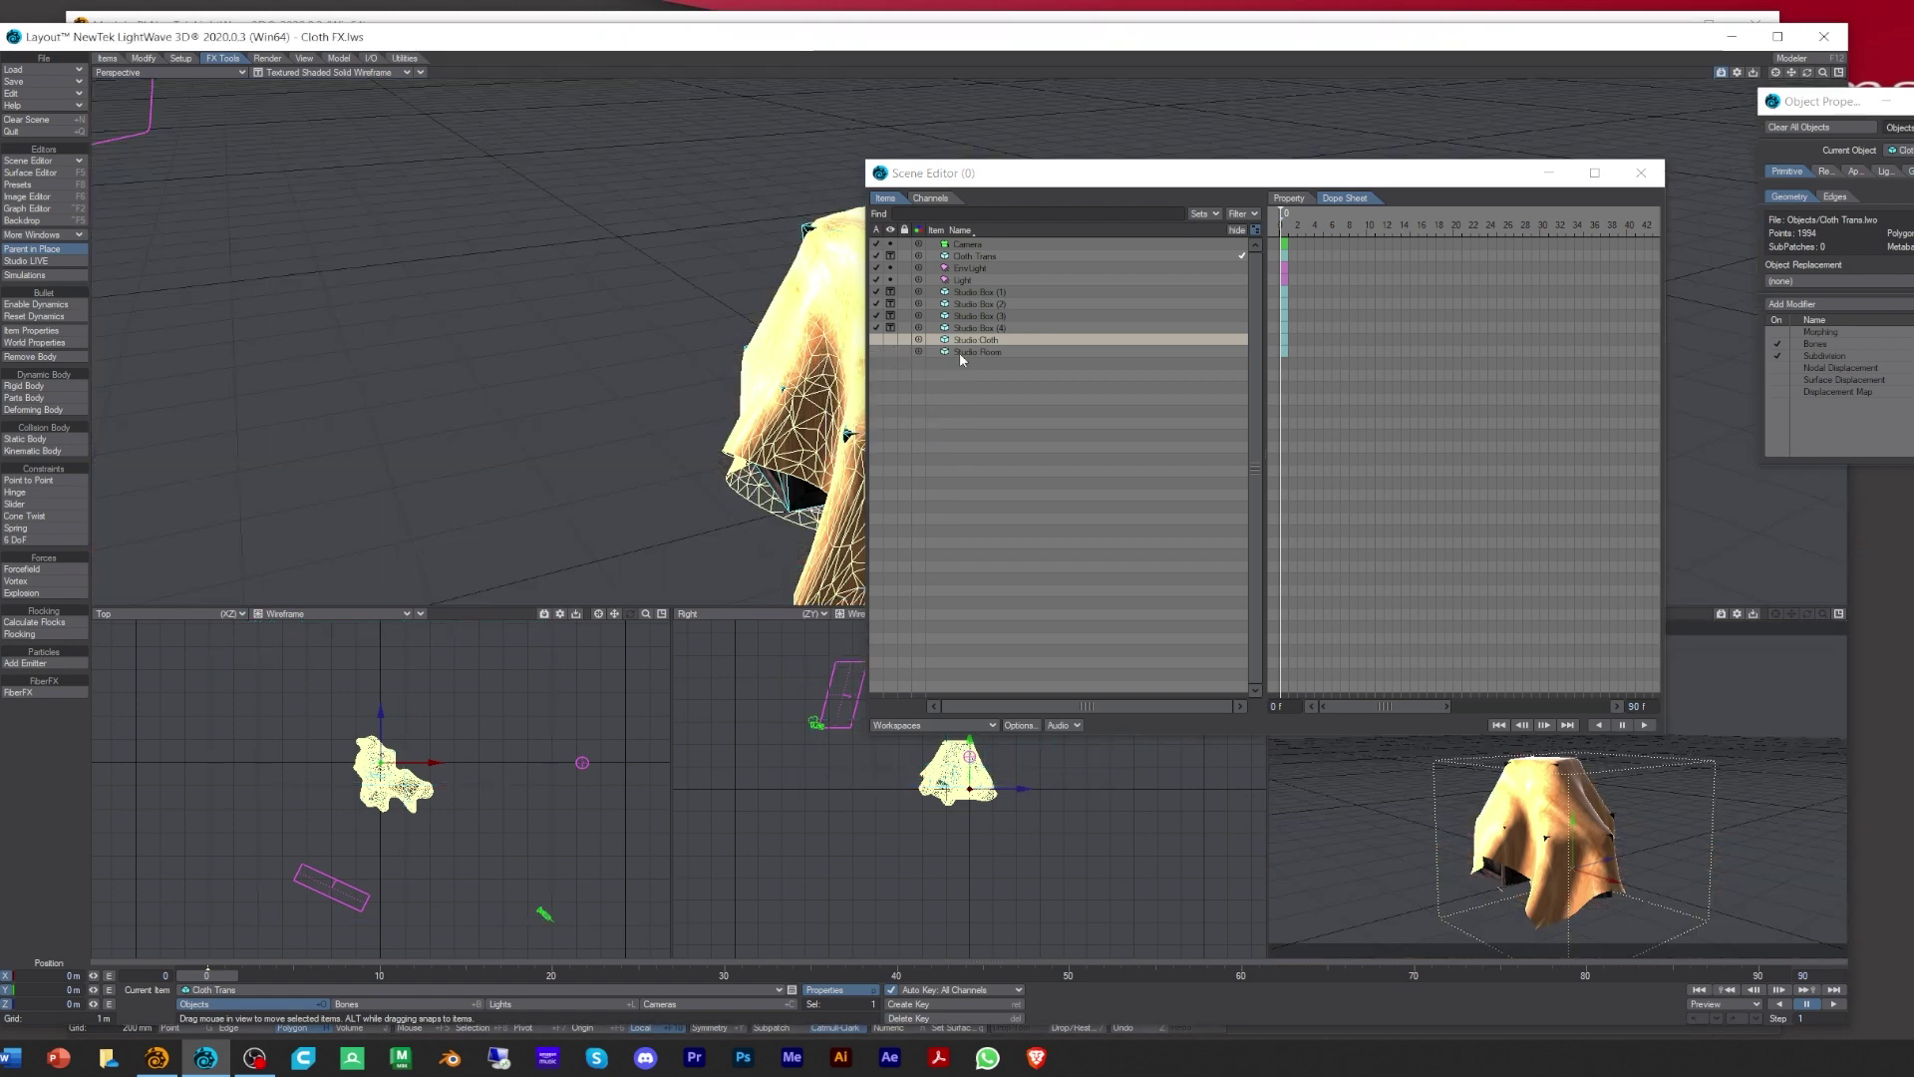
click(1641, 175)
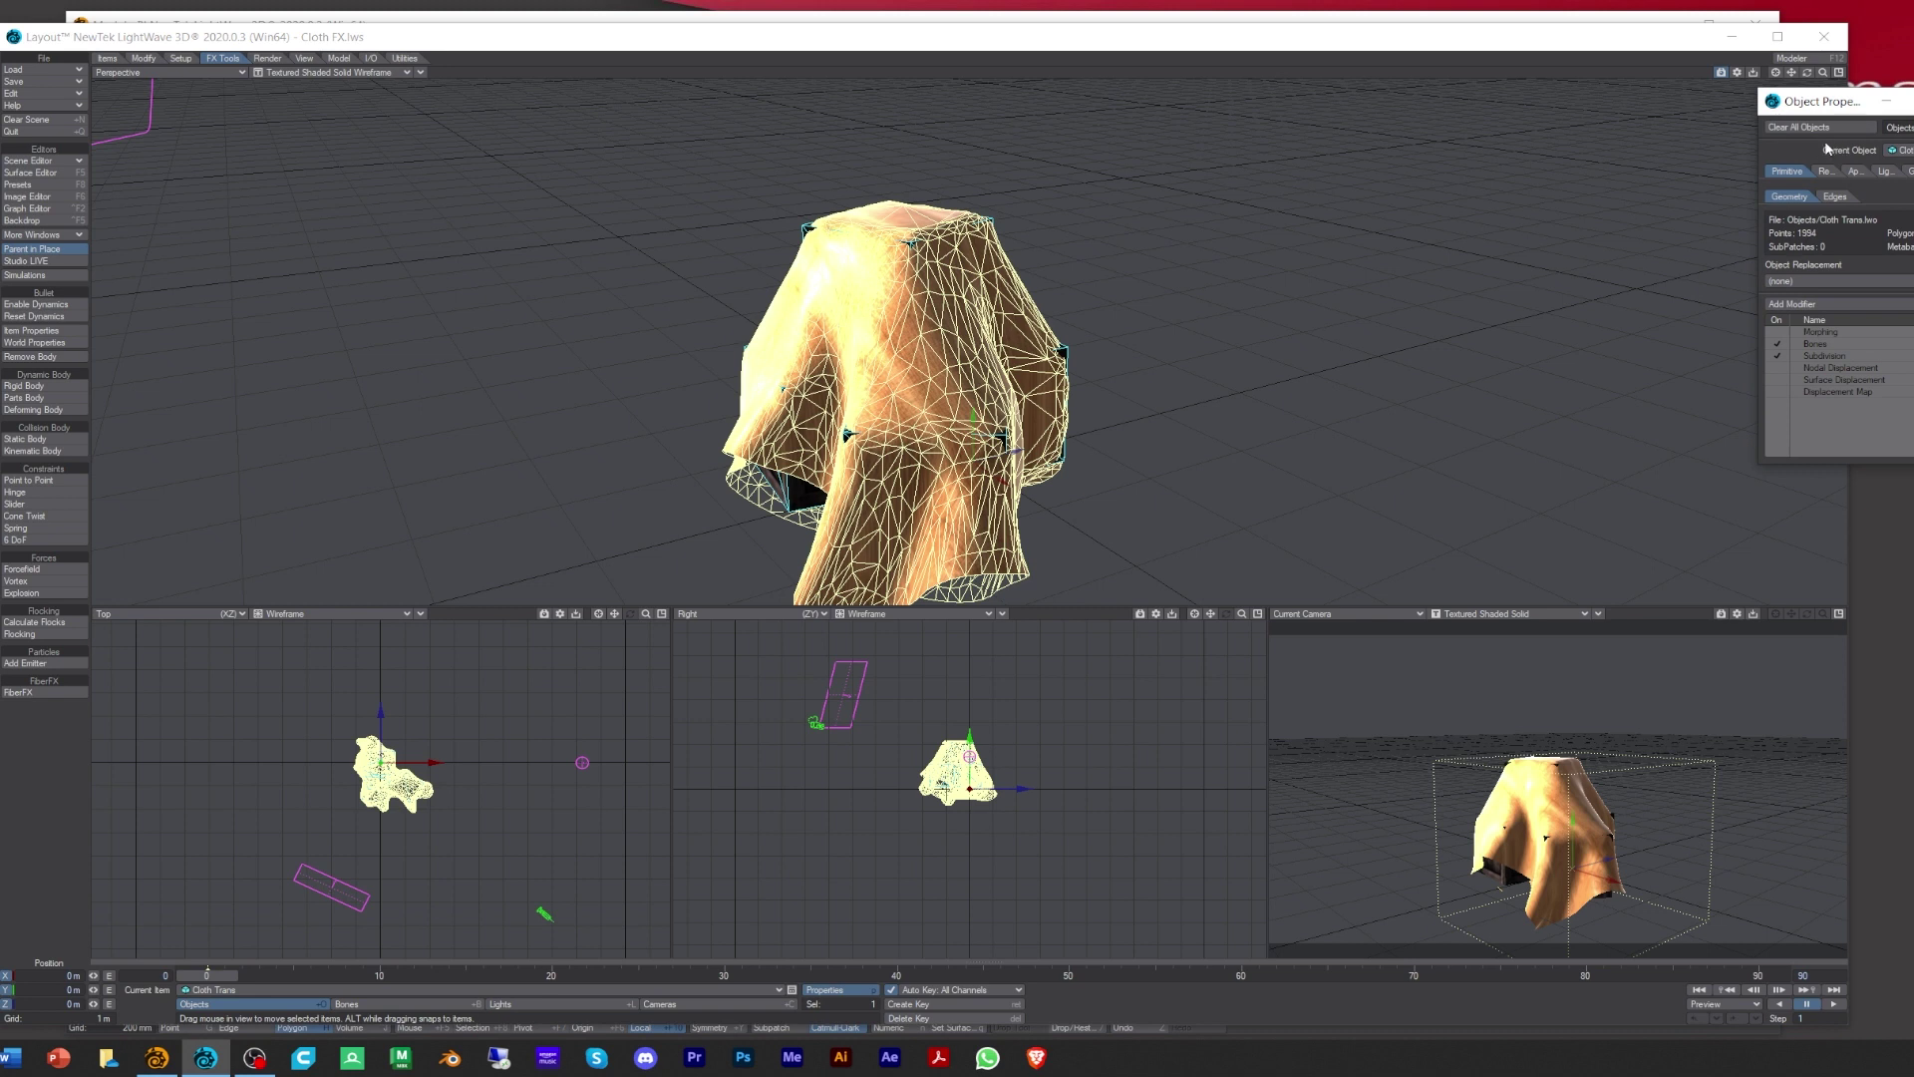
Step: Add a Metamorphic modifier to Cloth Trans in Object Properties
drag(1818, 102, 1395, 119)
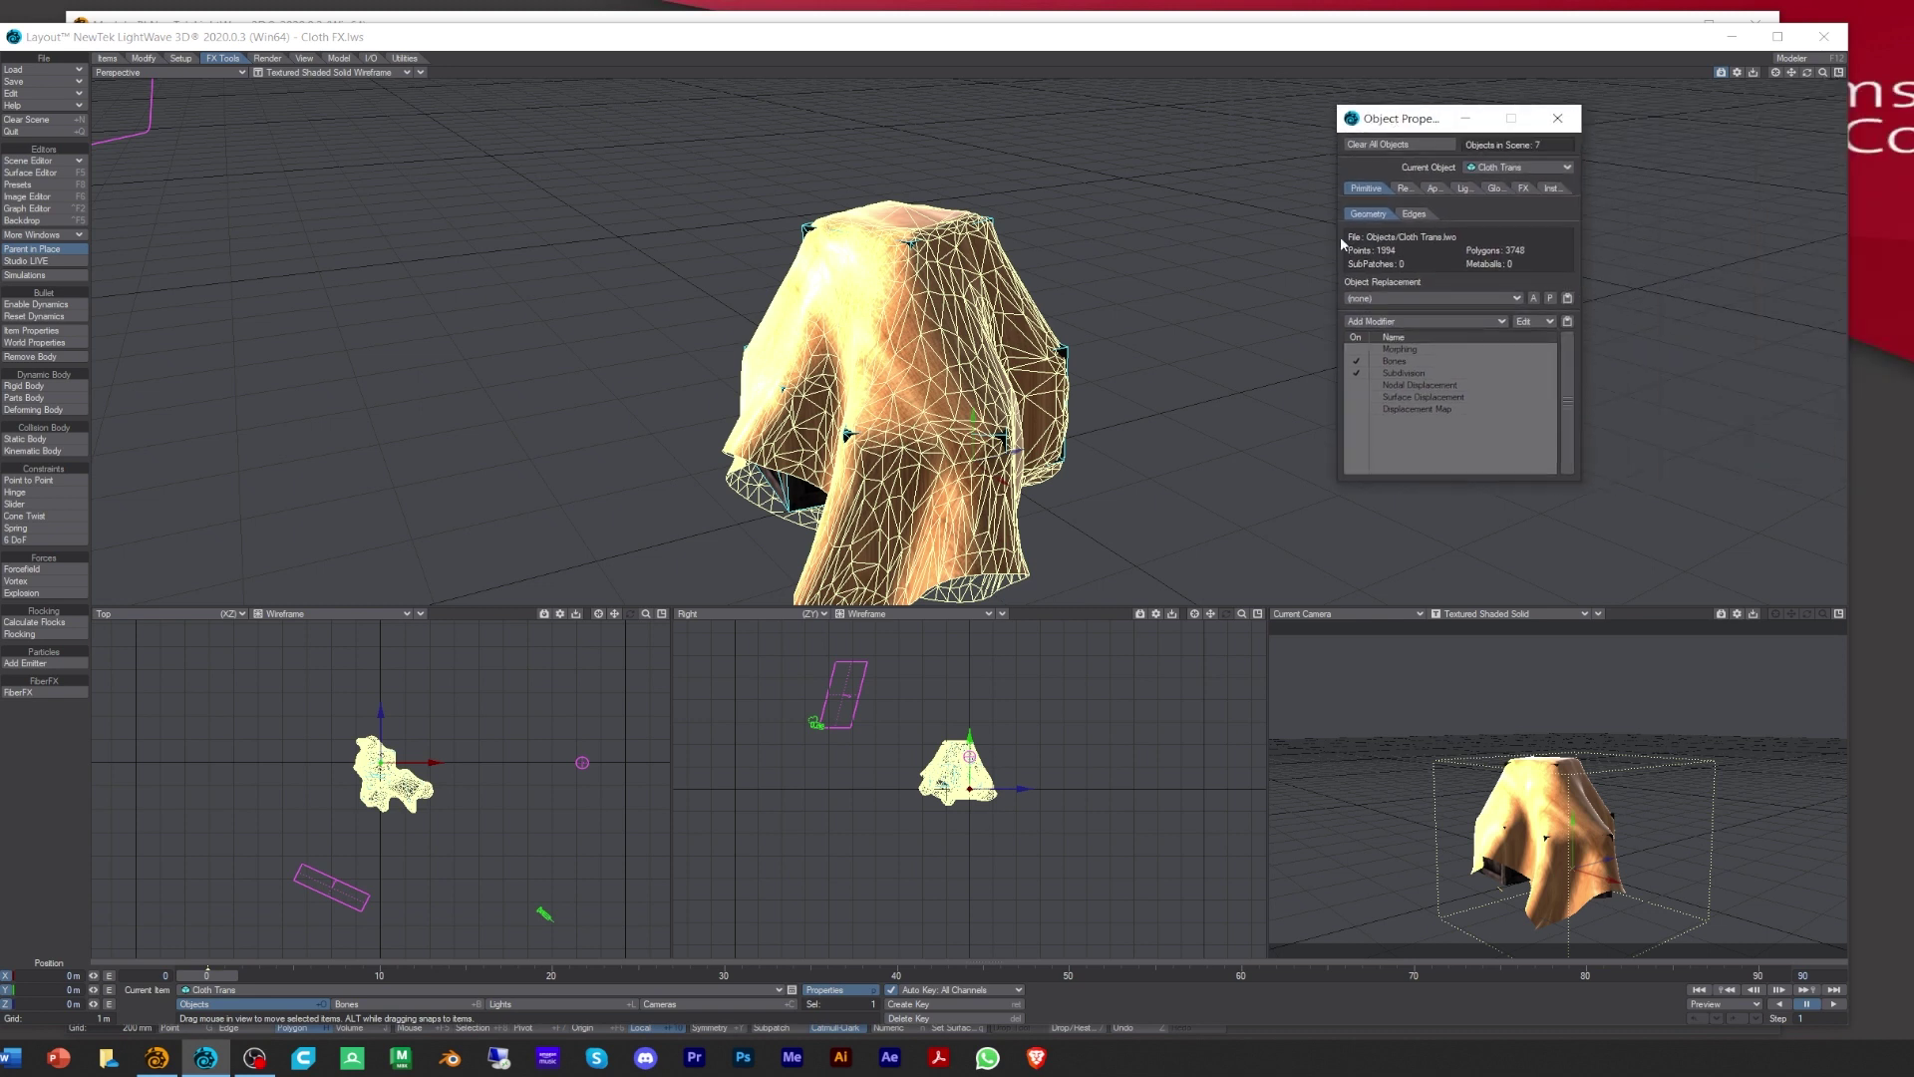
click(1394, 323)
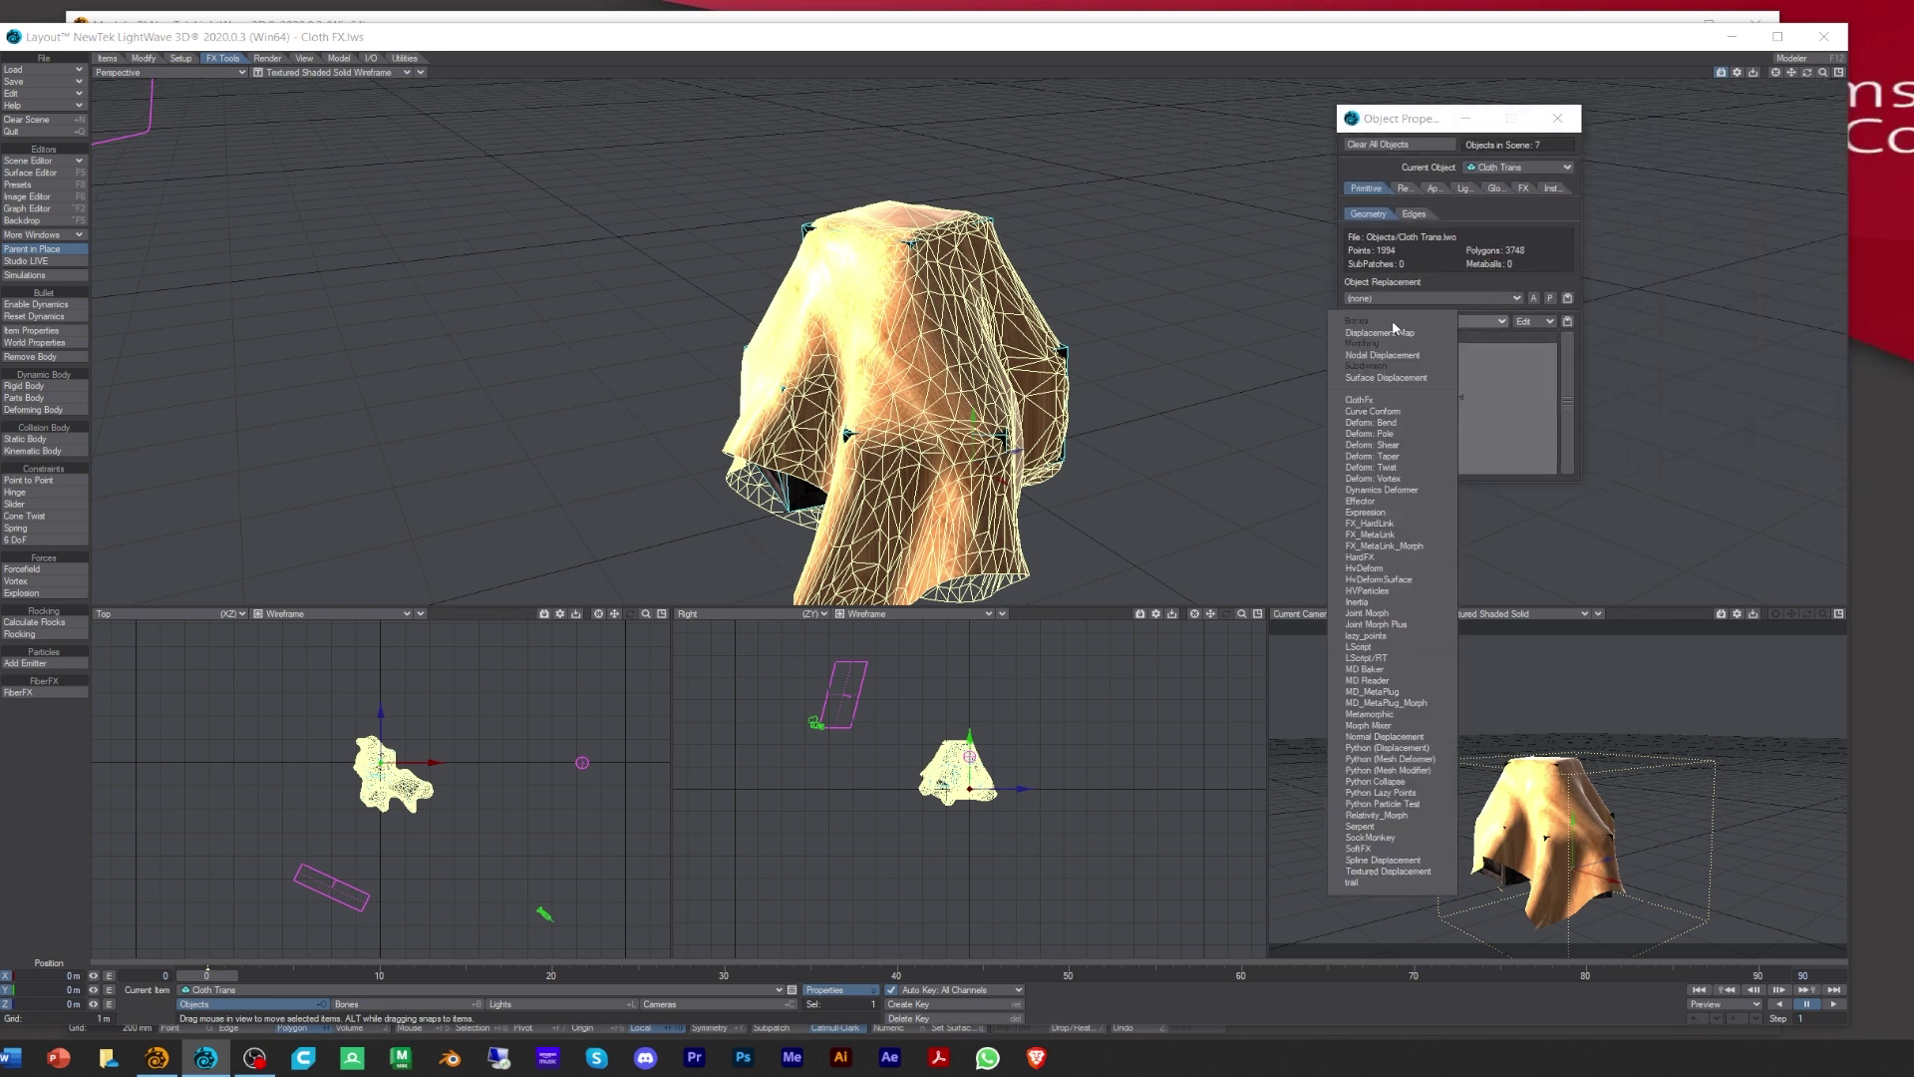
click(1368, 714)
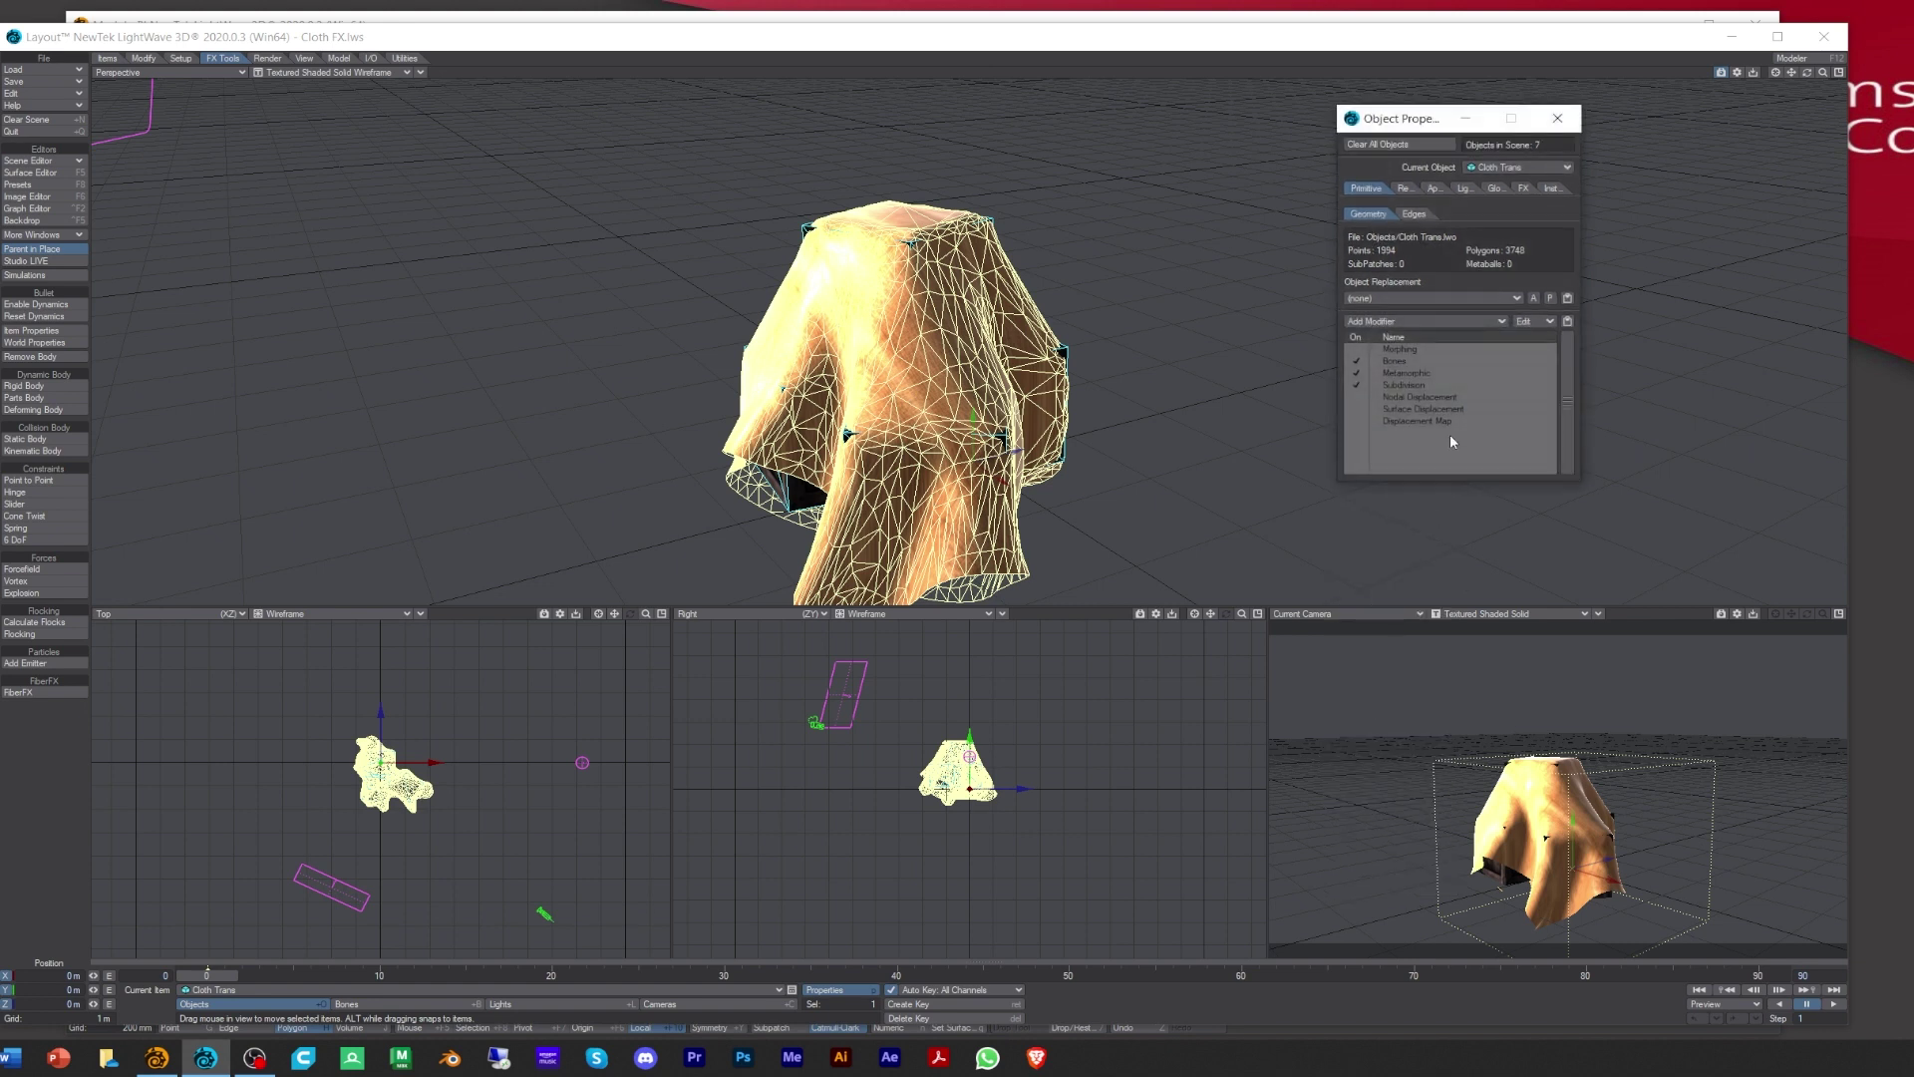
Step: Open the Metamorphic settings and set Brush Mode to Sculpt
double_click(1404, 377)
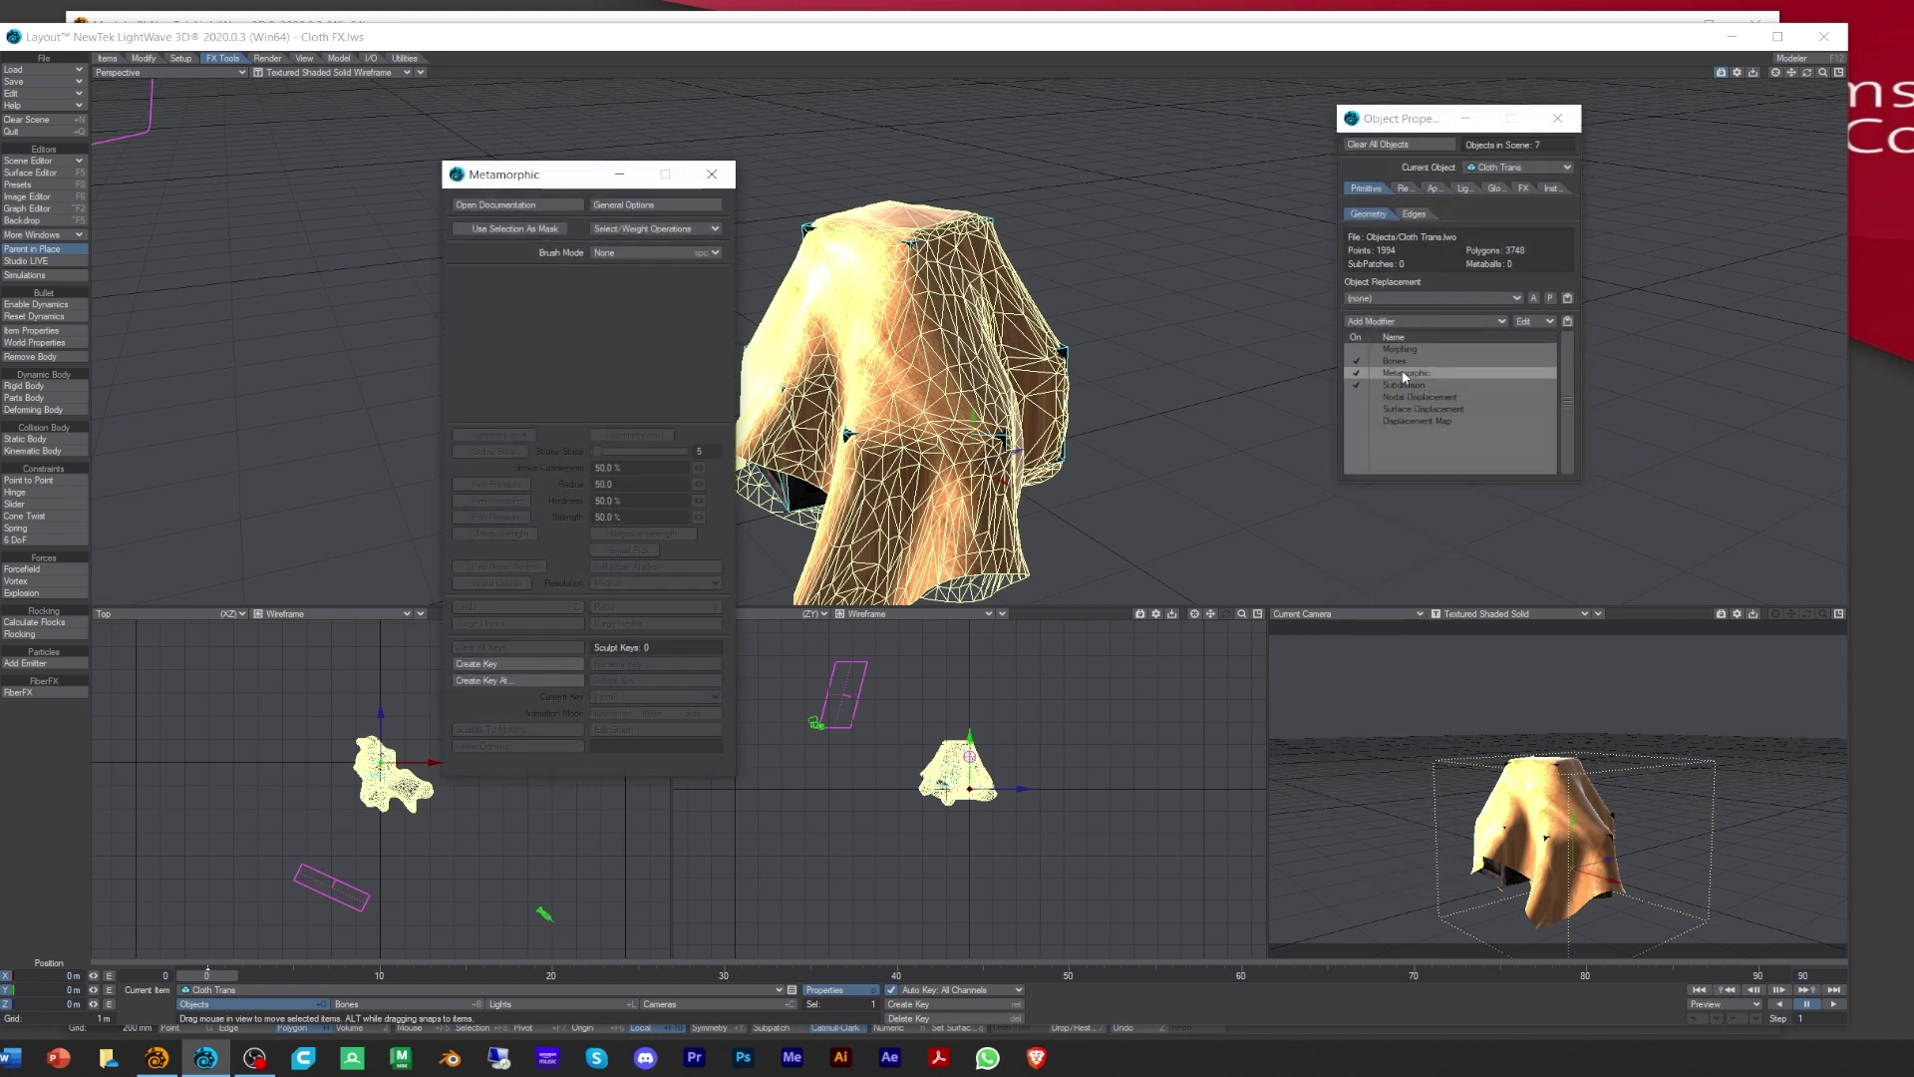
drag(533, 175, 350, 101)
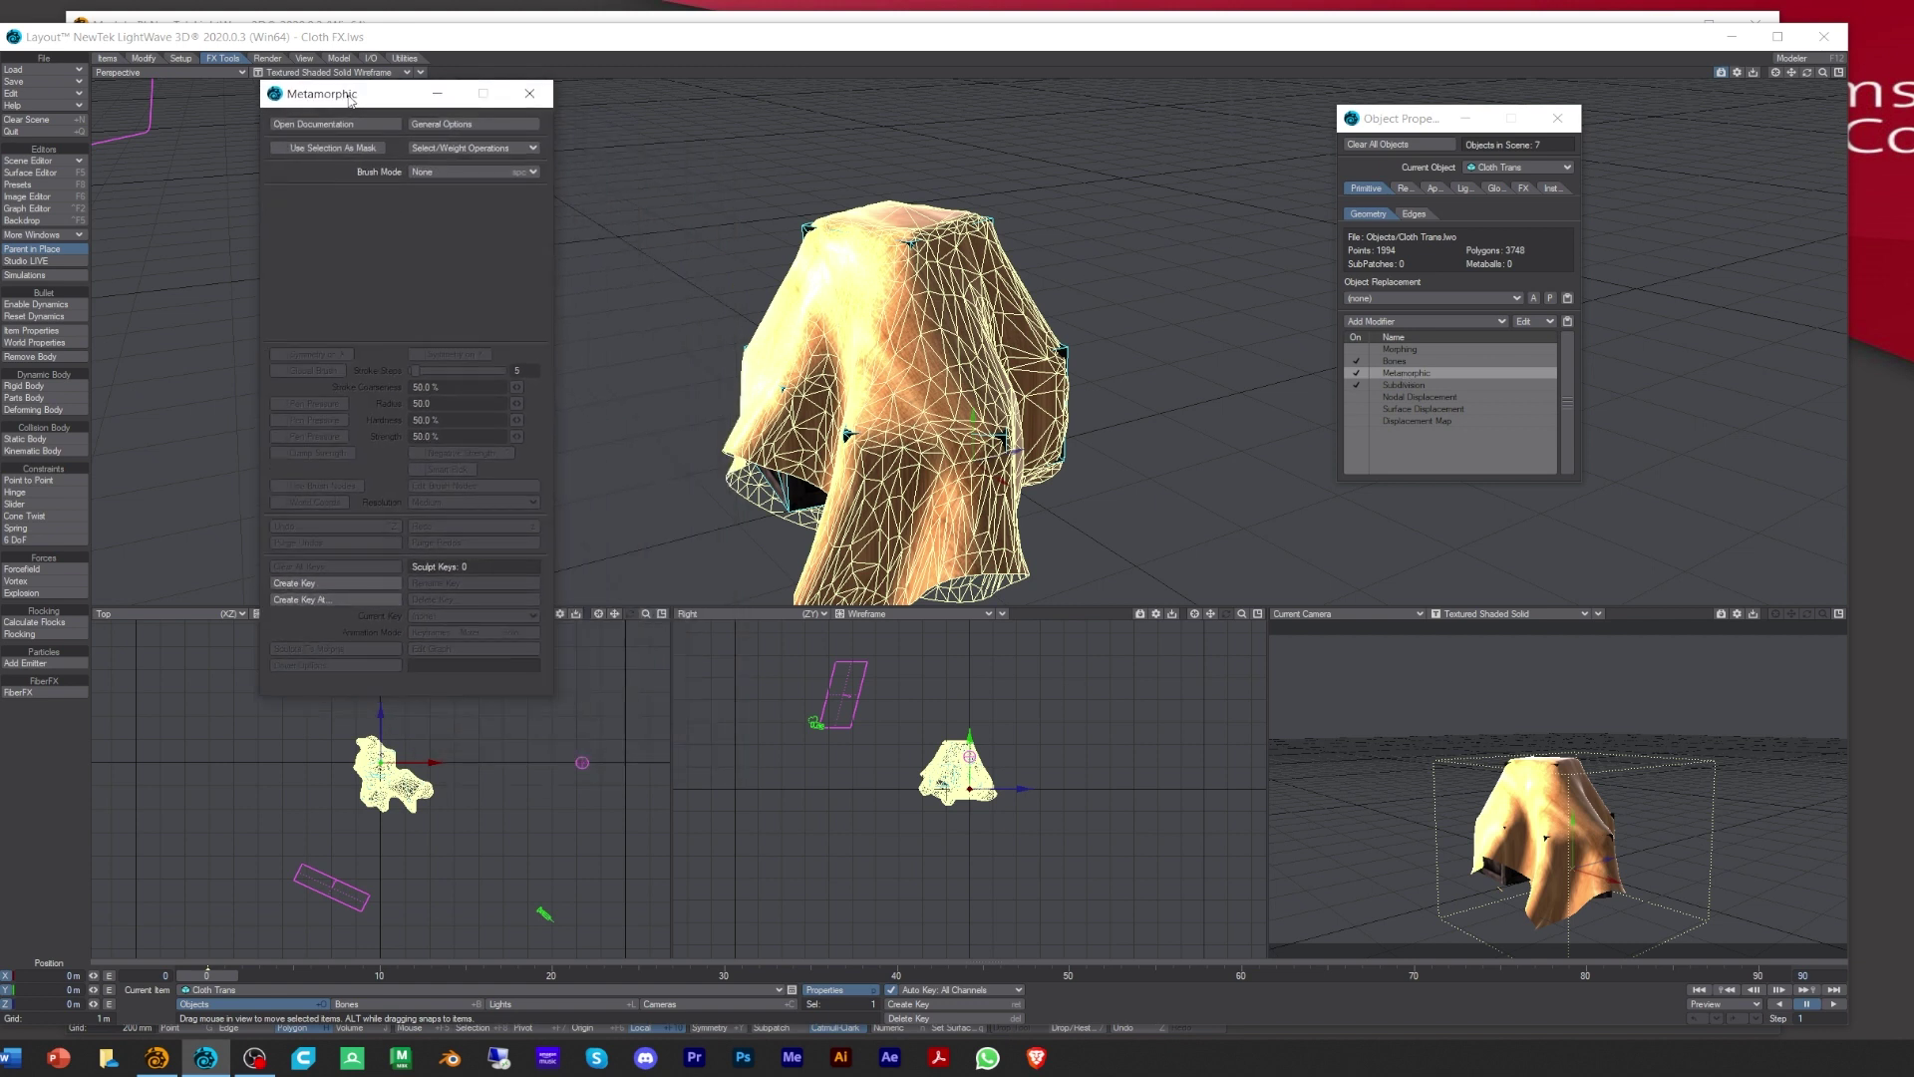
click(454, 173)
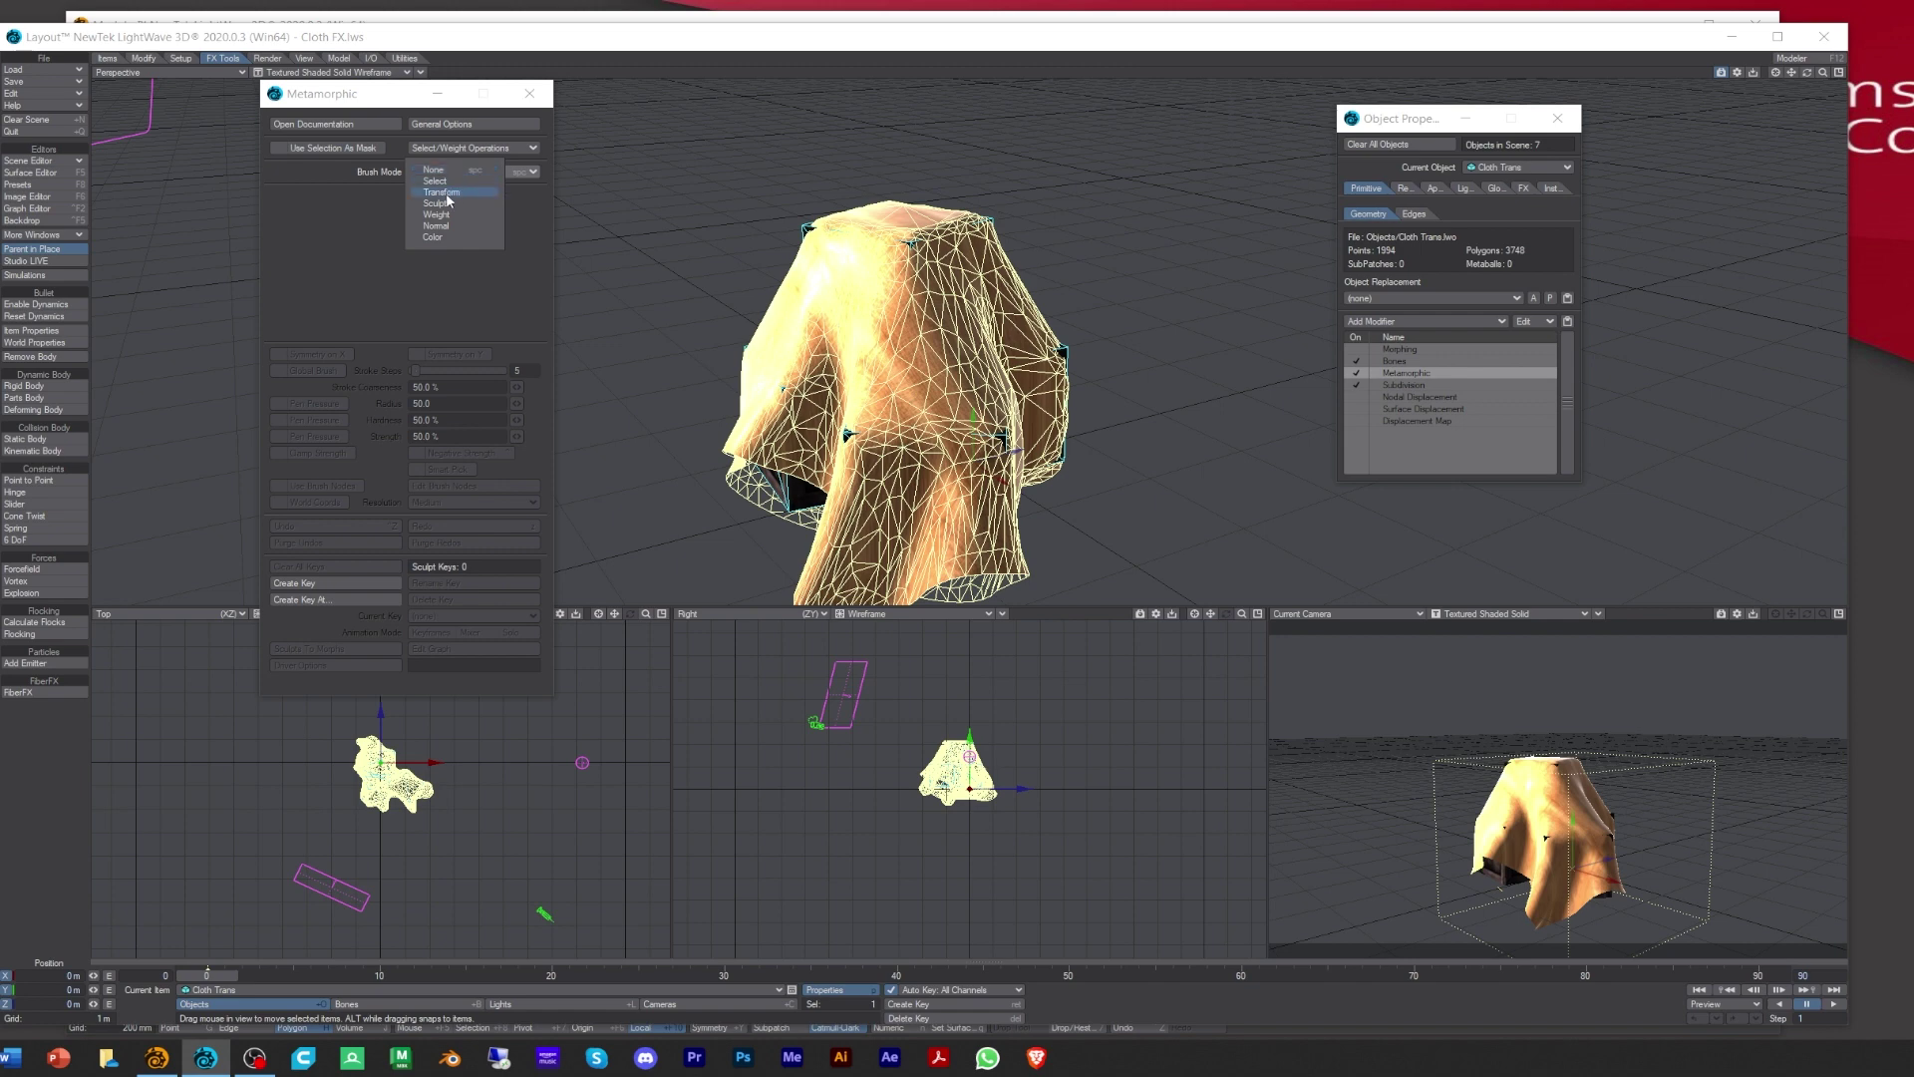
click(445, 204)
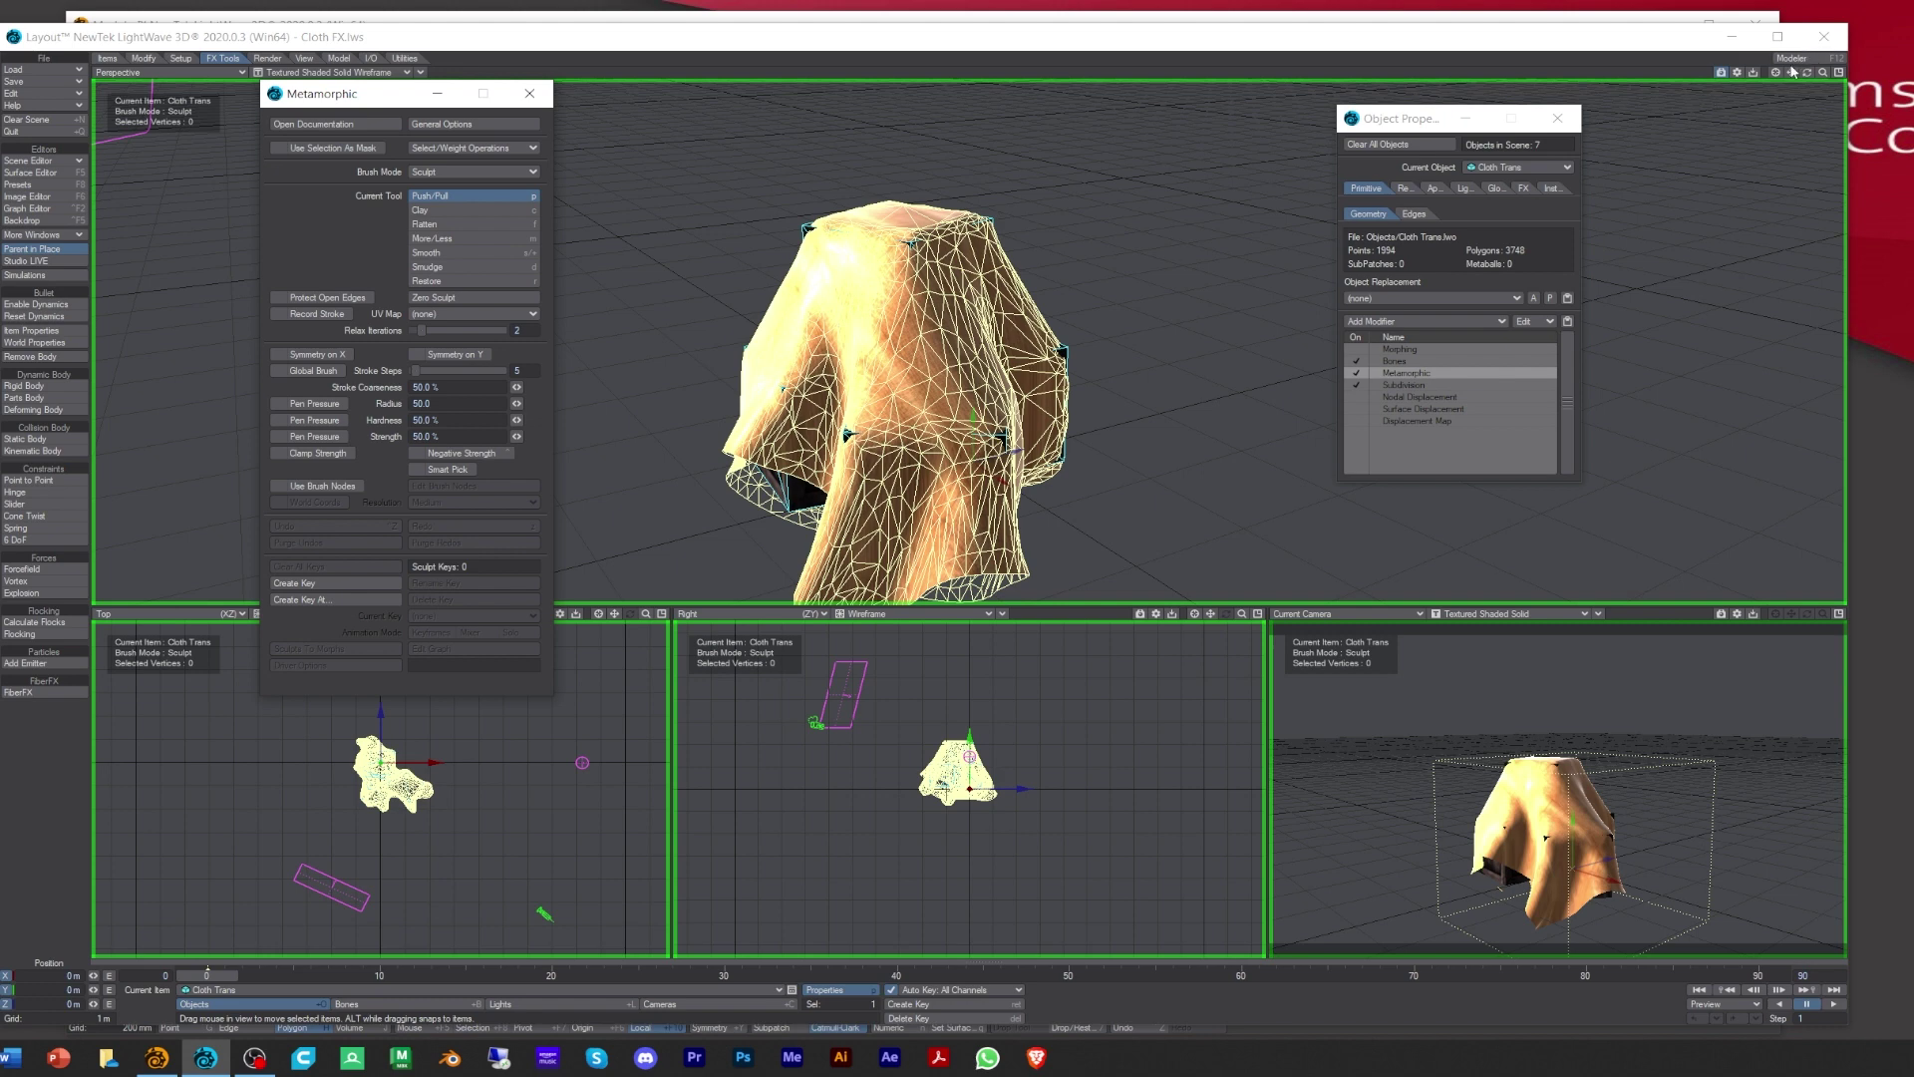
Step: Enlarge the Push/Pull brush radius to about 146 and sculpt bulges into the cloth surface
drag(1791, 73, 1823, 100)
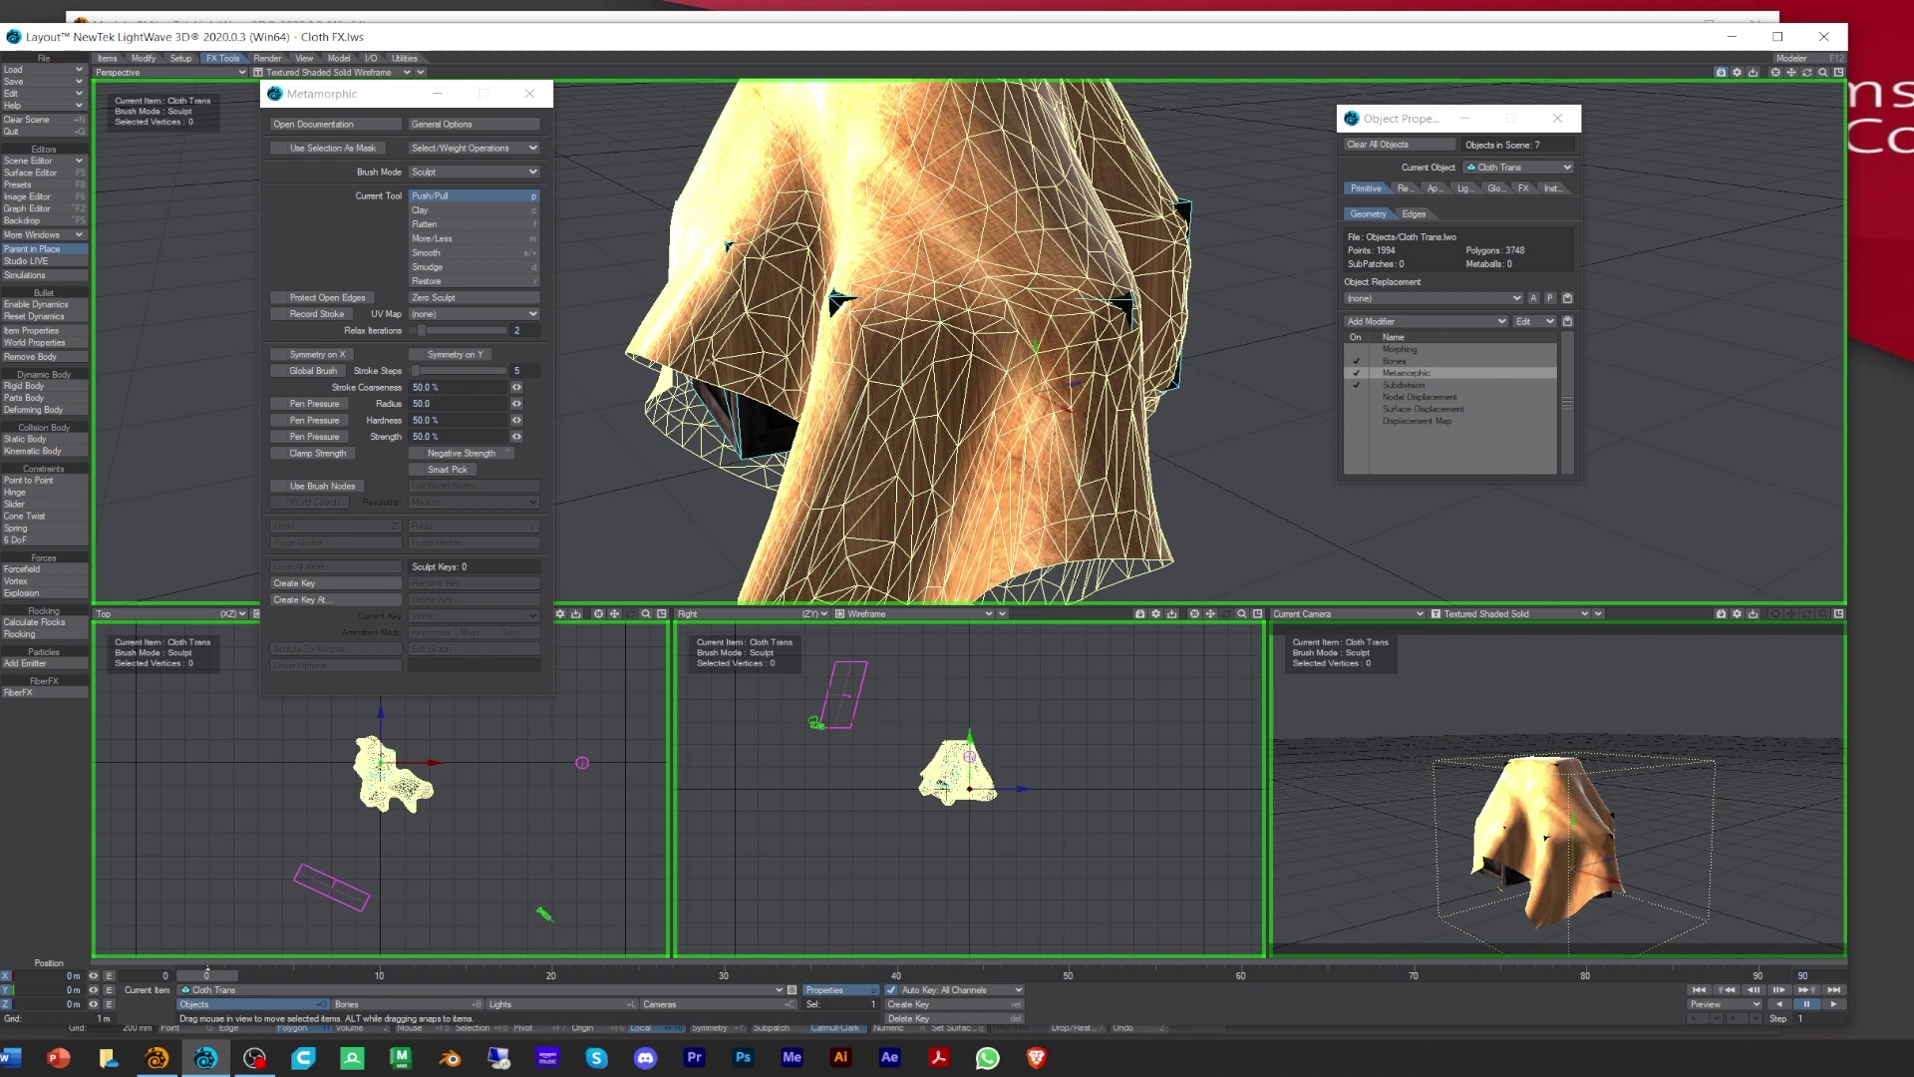
right_drag(847, 306, 901, 306)
right_drag(916, 223, 933, 206)
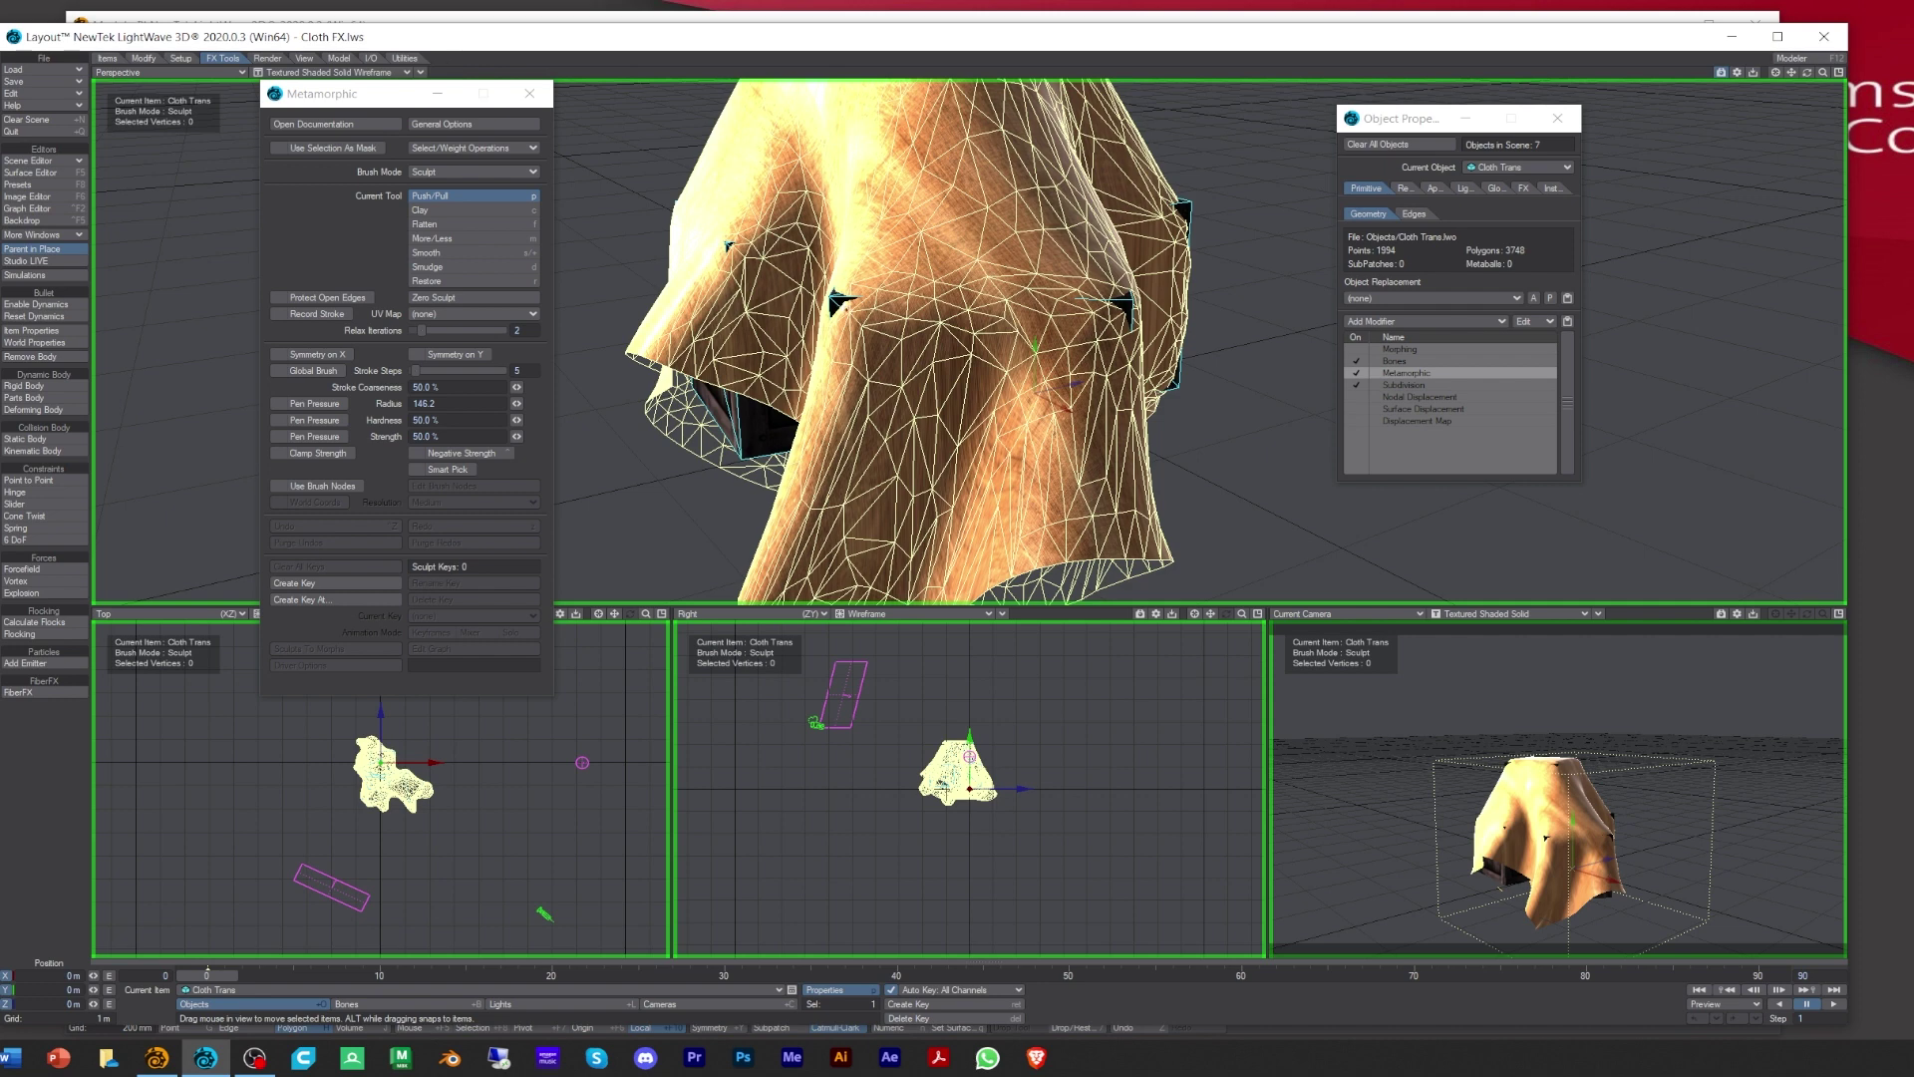
drag(840, 298, 812, 329)
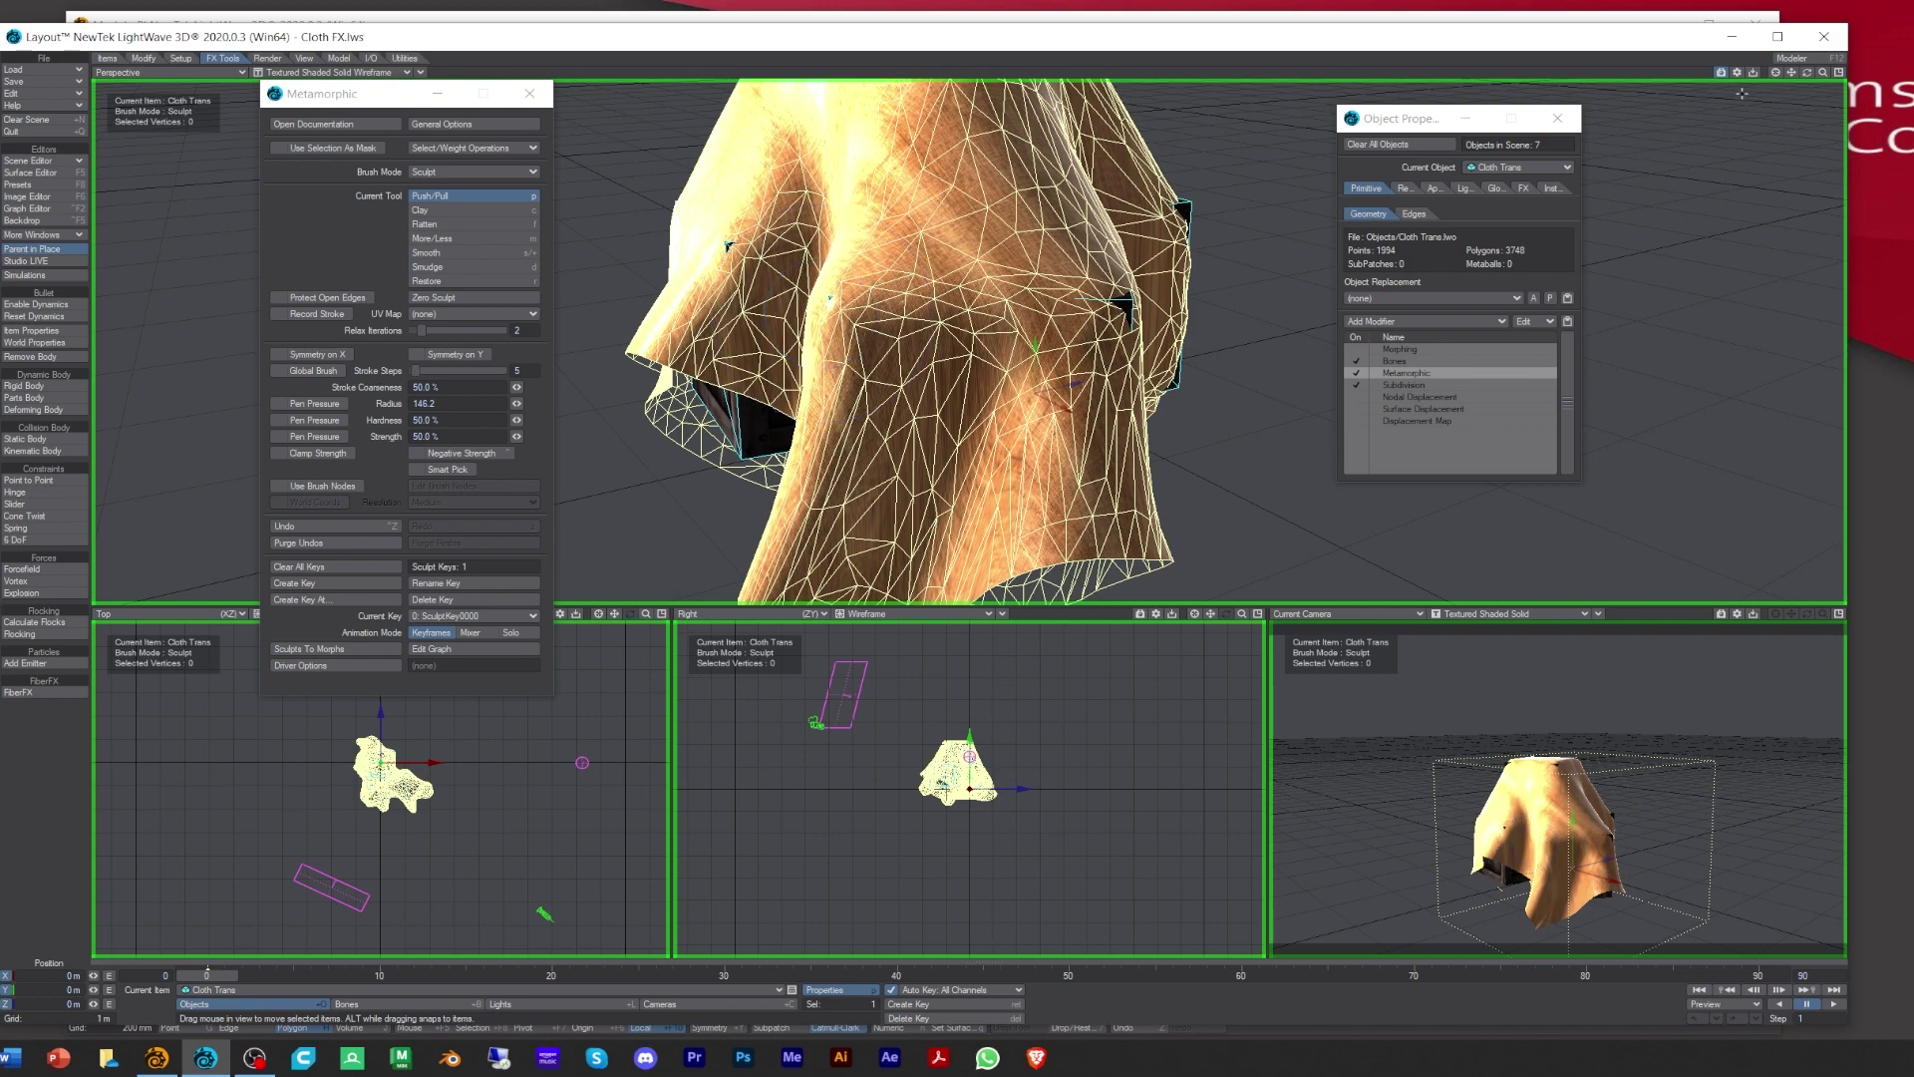
drag(1806, 72, 1870, 80)
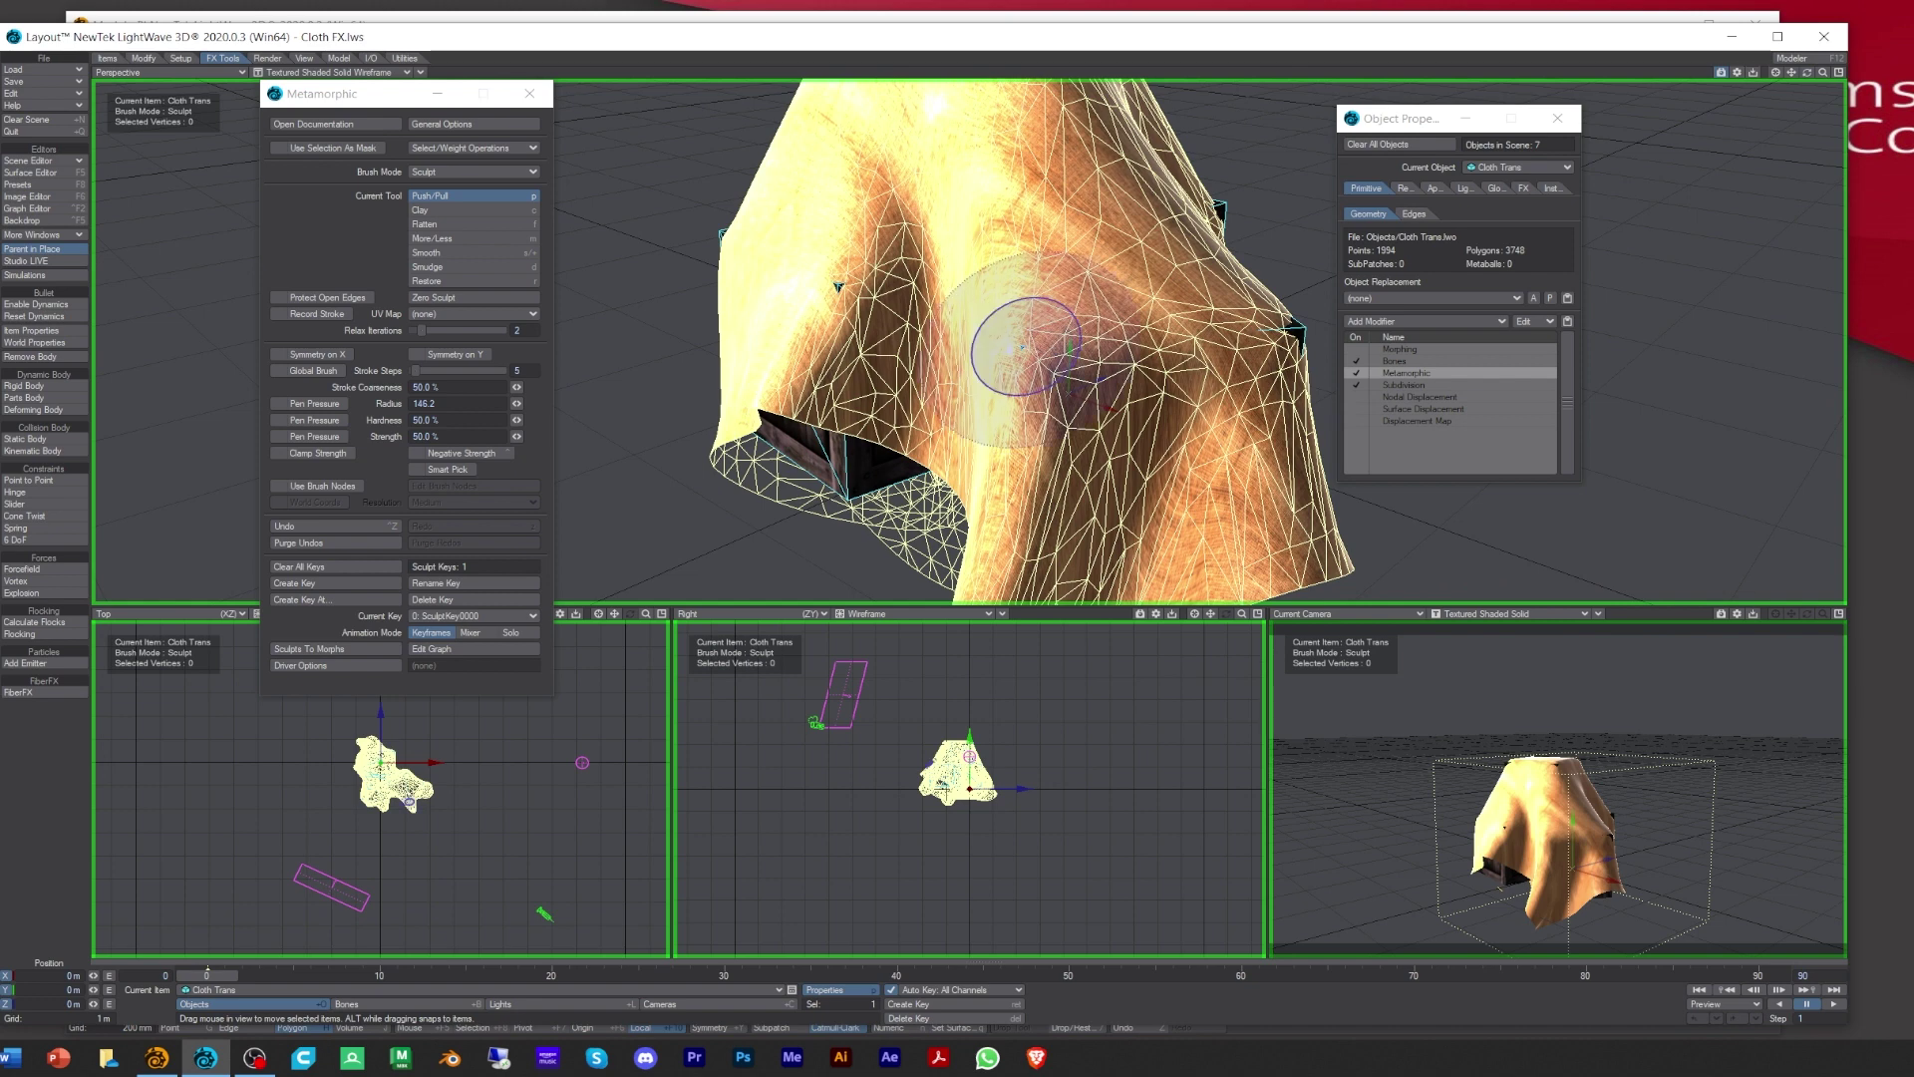
drag(1022, 346, 1009, 345)
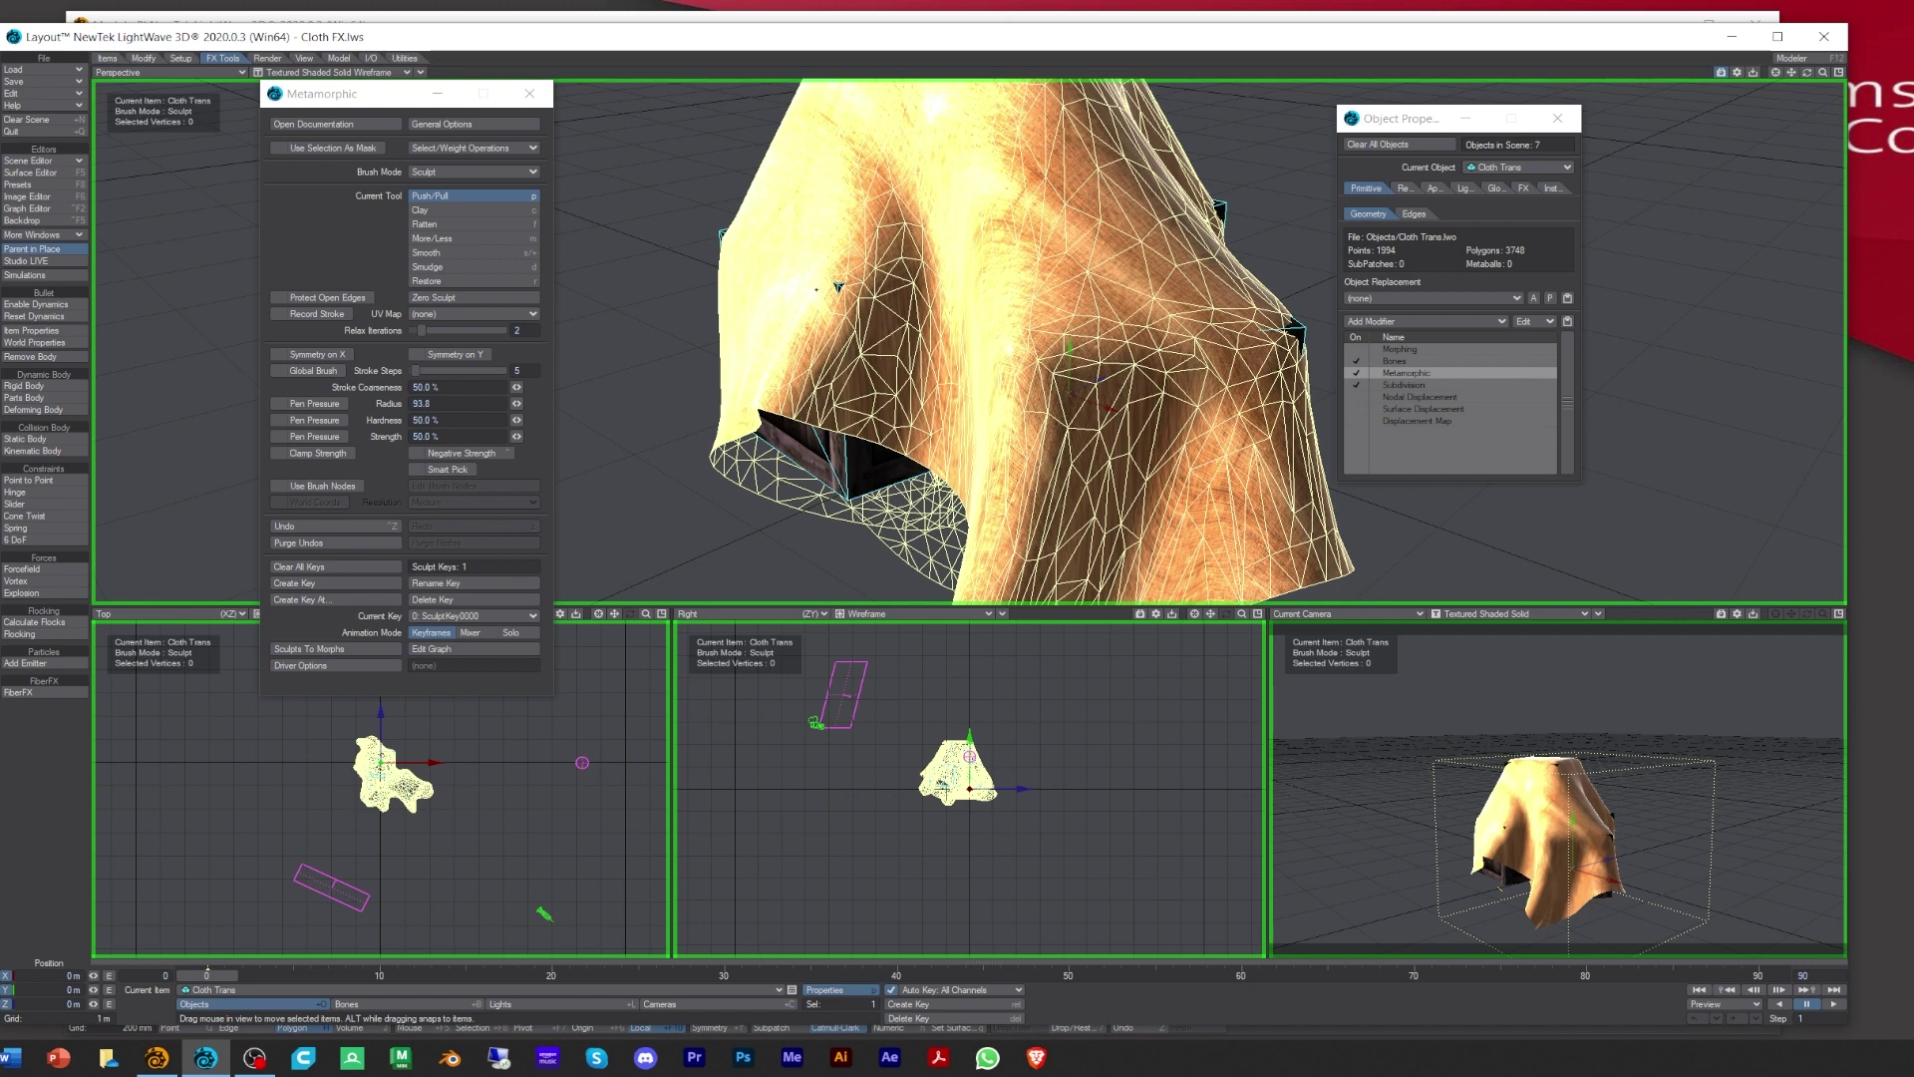
Step: Raise brush radius to about 197 and bulge the cloth over the upper, lower and left gaps
right_drag(836, 290, 851, 290)
drag(1805, 73, 1729, 74)
drag(1864, 78, 1879, 80)
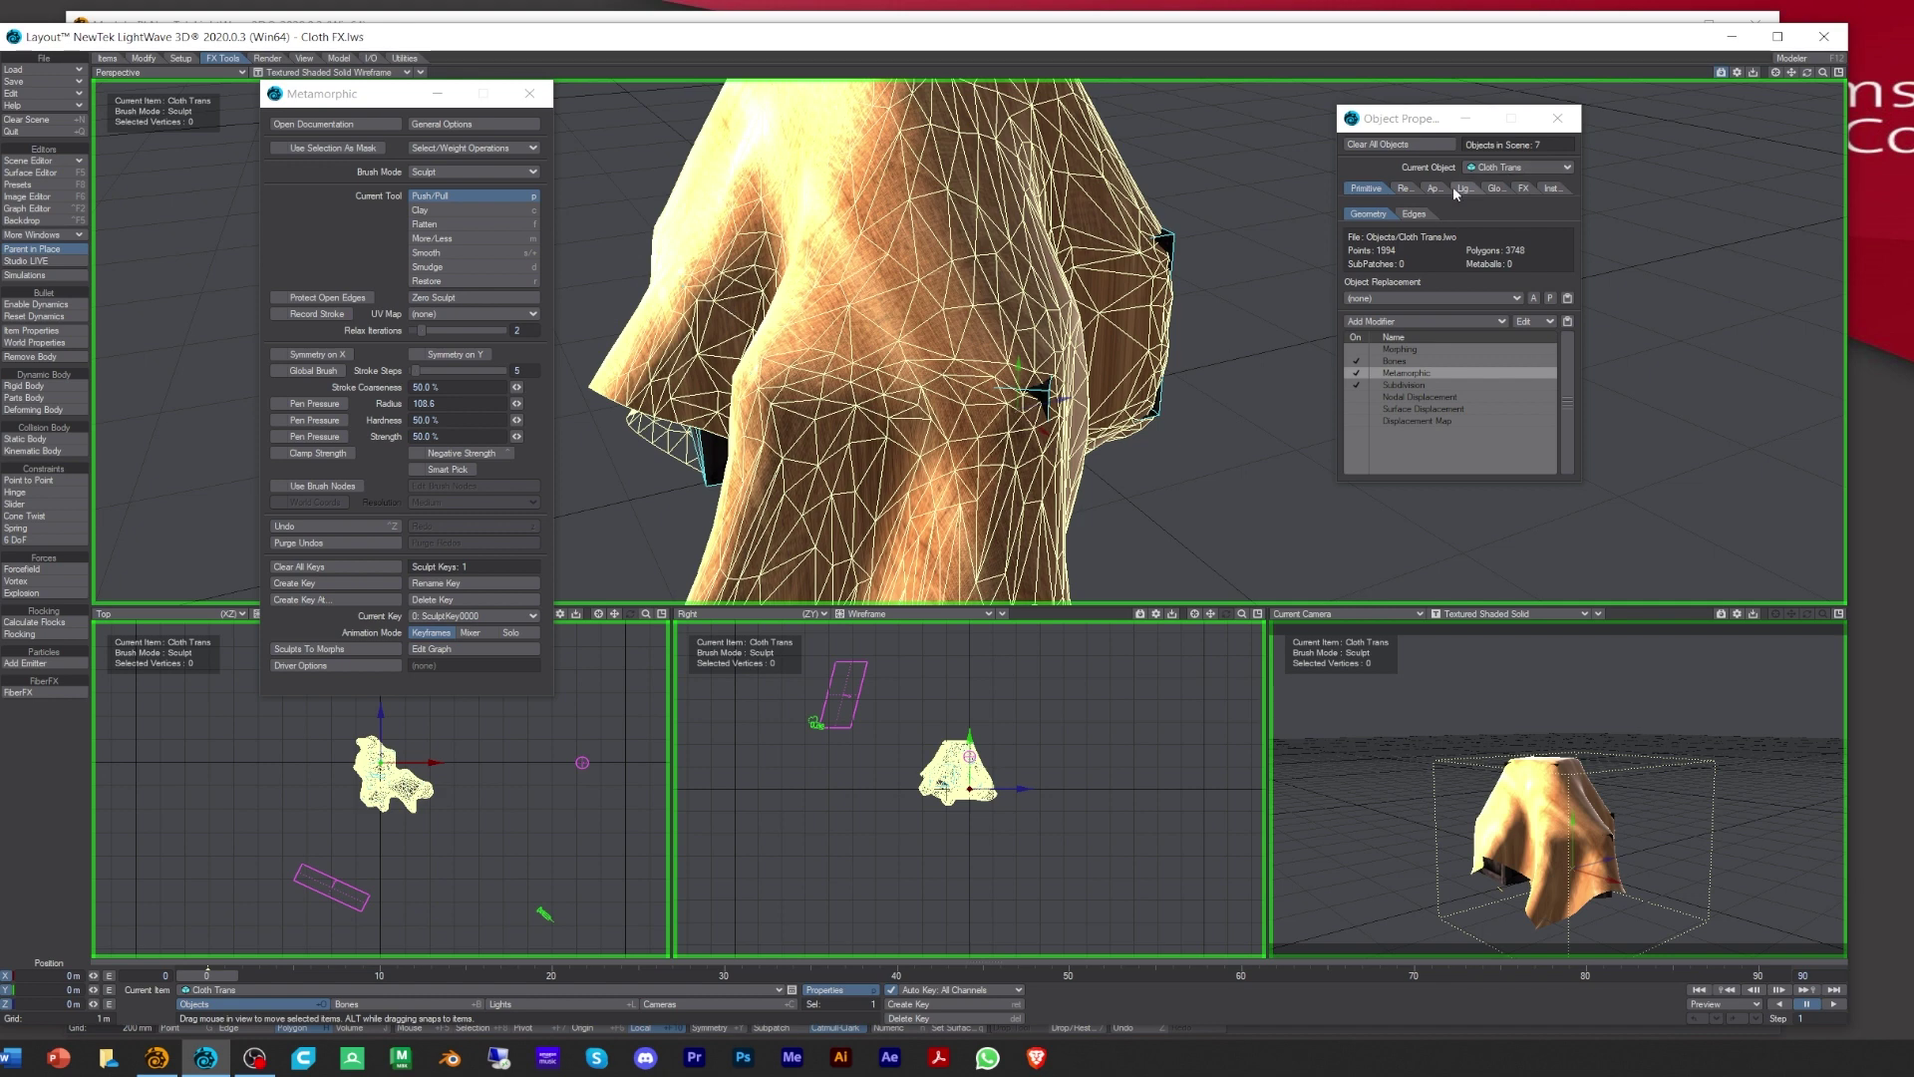
drag(1814, 74, 1745, 86)
mouse_move(1048, 289)
right_down()
mouse_move(1138, 289)
mouse_move(1051, 291)
right_up()
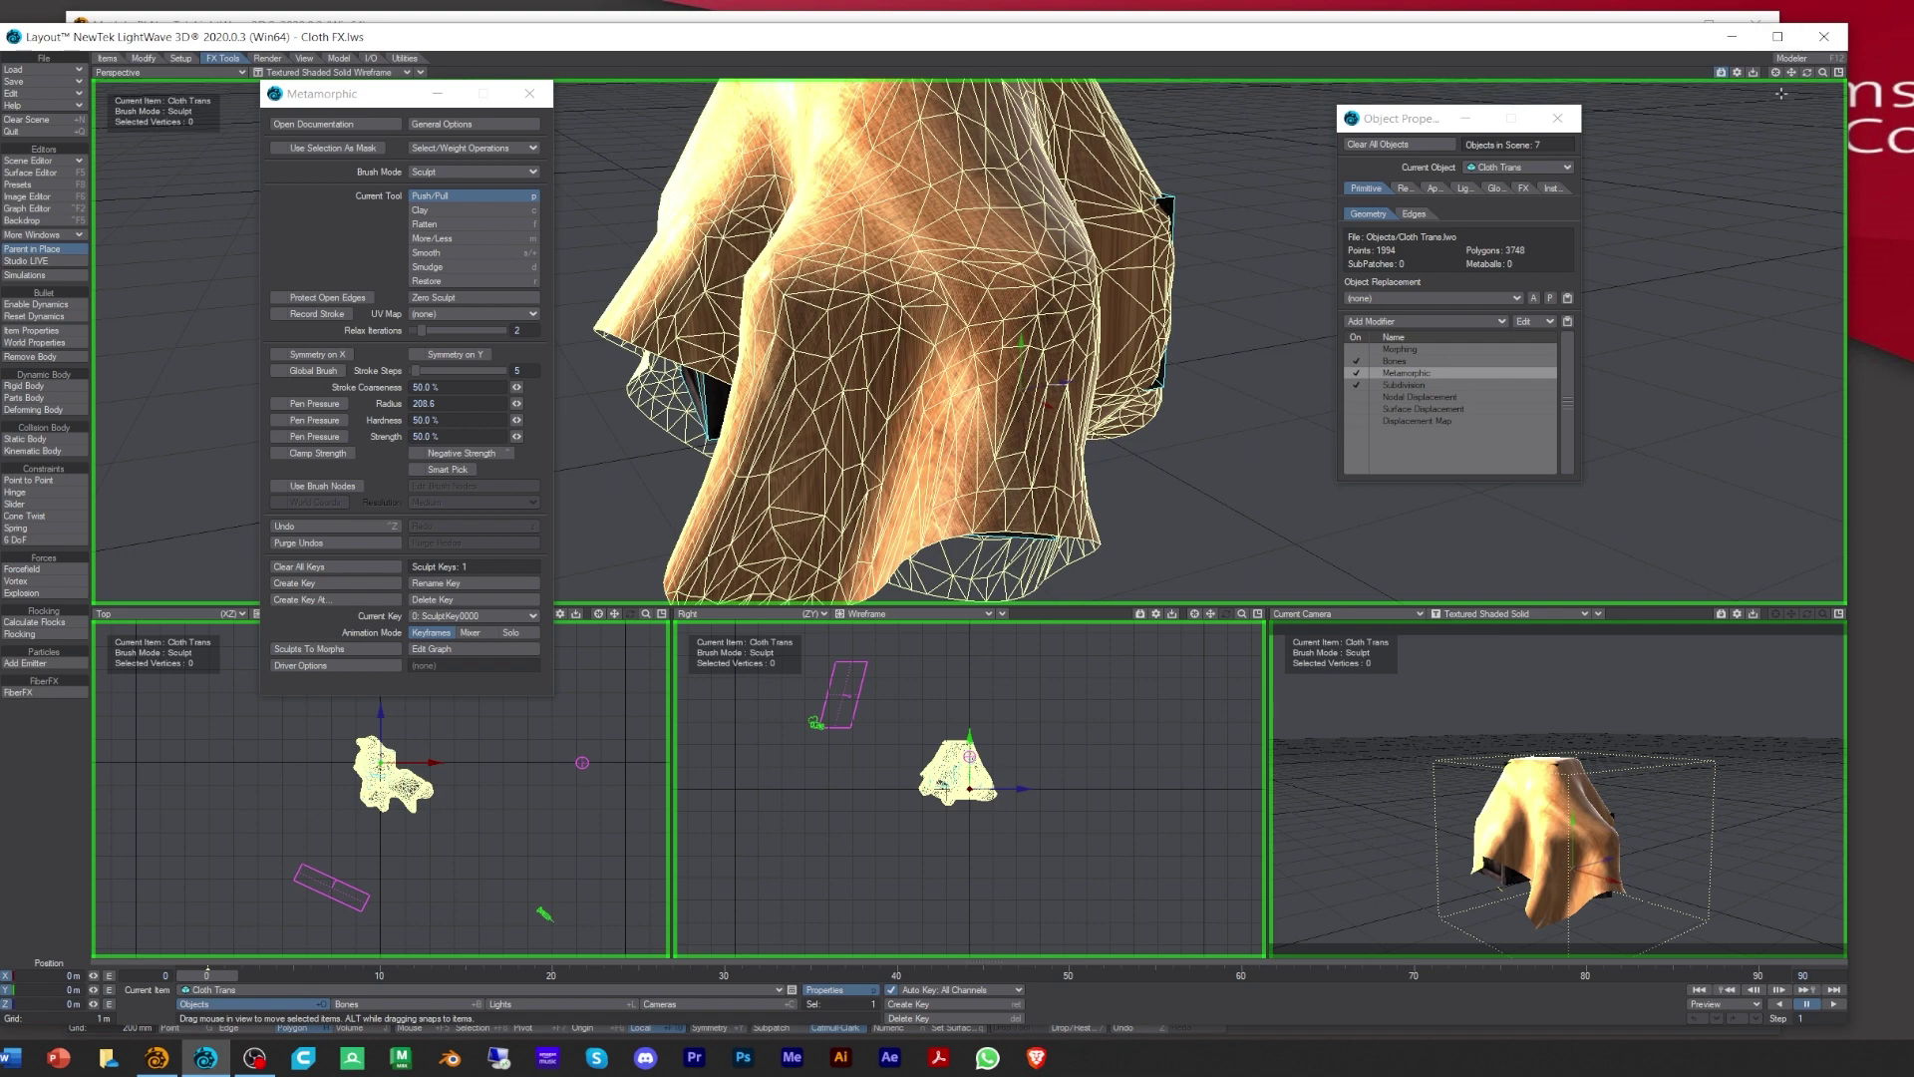
mouse_move(1806, 73)
mouse_down()
mouse_move(1715, 72)
mouse_move(1812, 78)
mouse_up()
drag(1038, 267, 1035, 319)
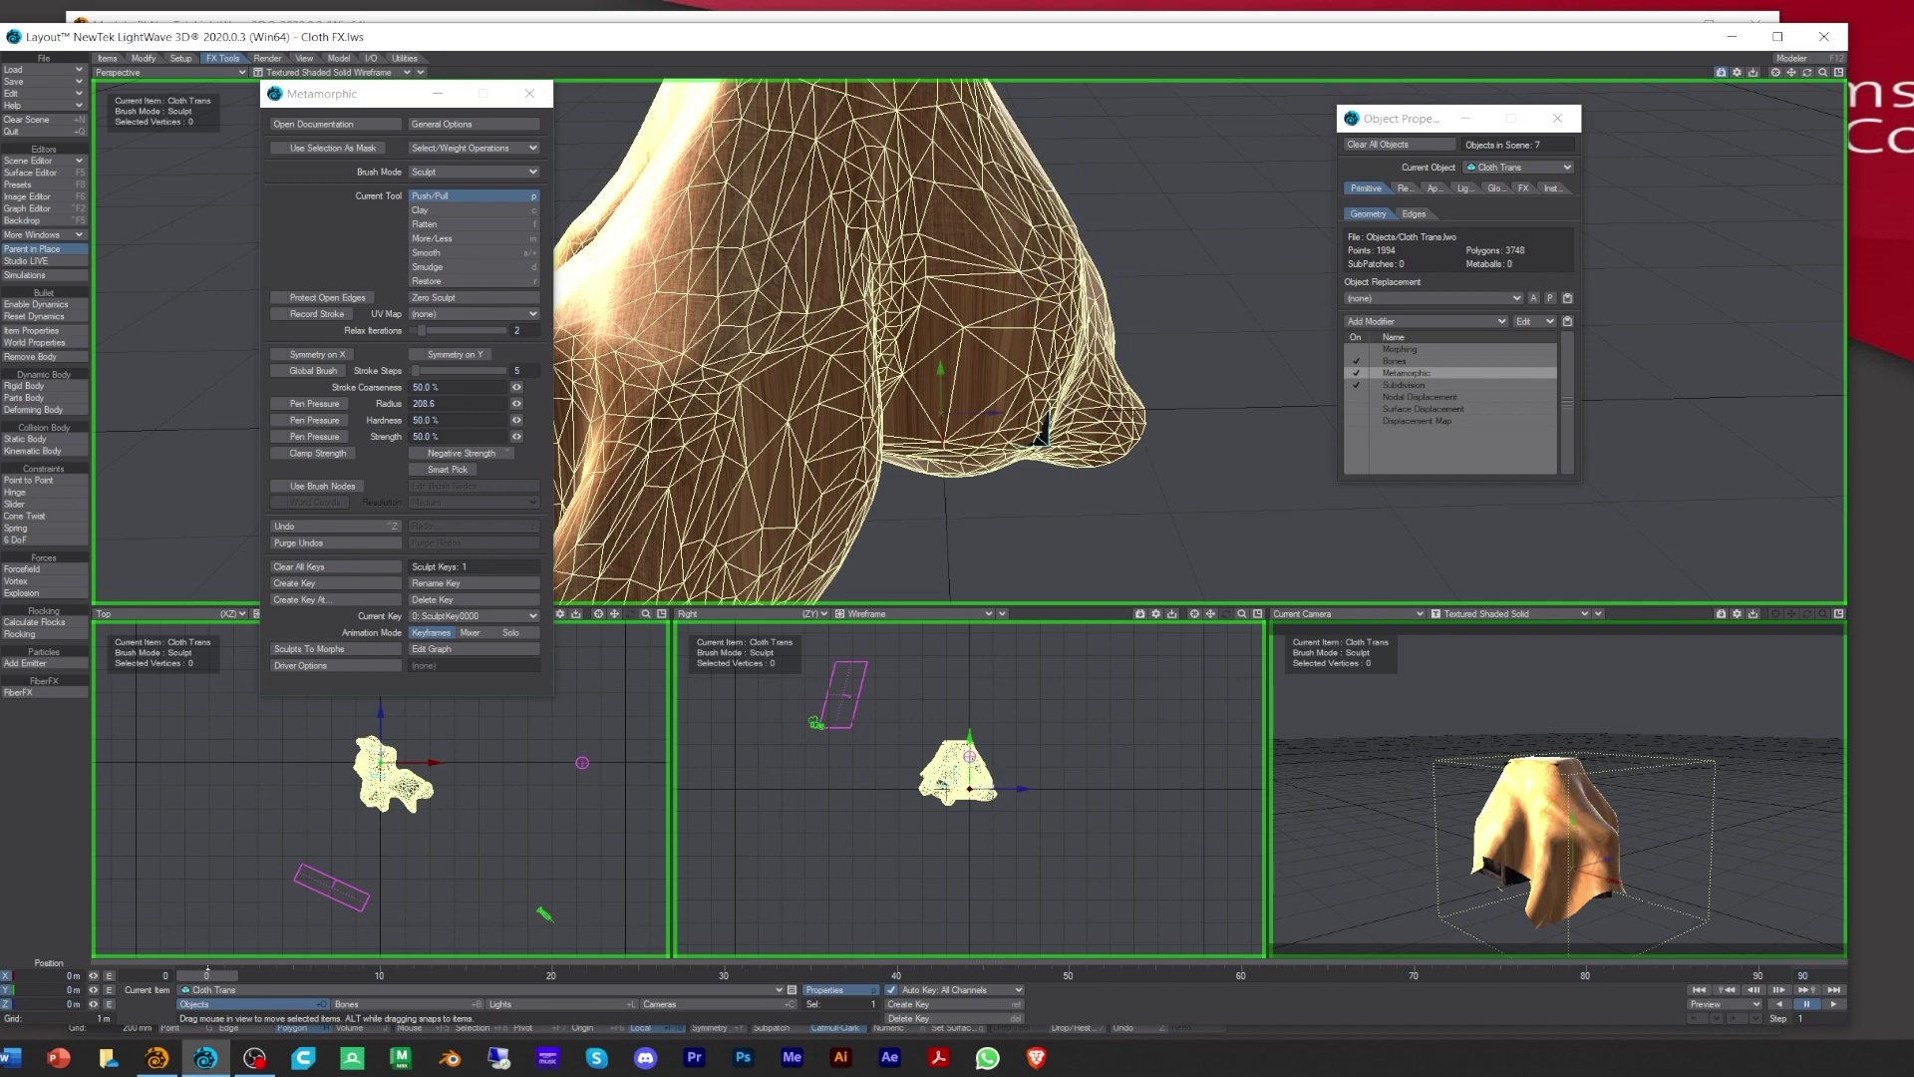
drag(1037, 406, 1012, 435)
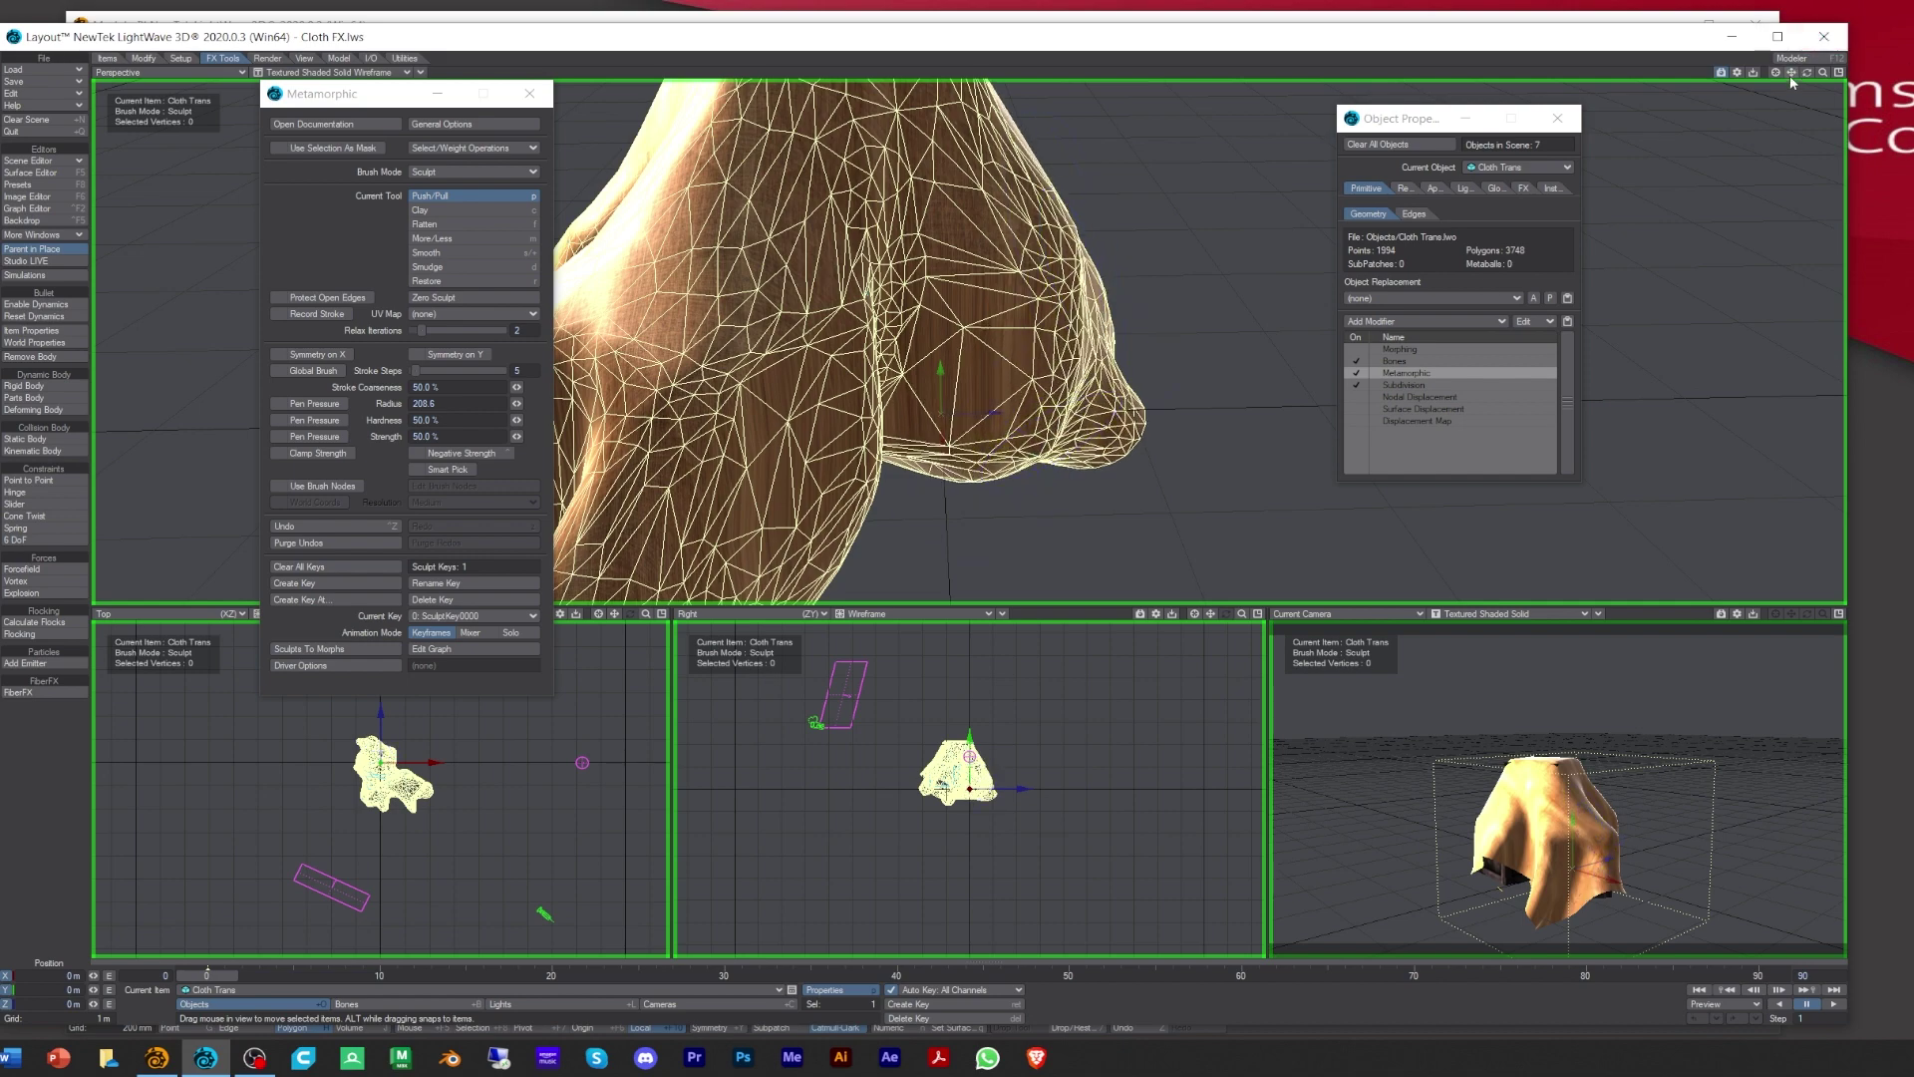
drag(1807, 75, 1836, 76)
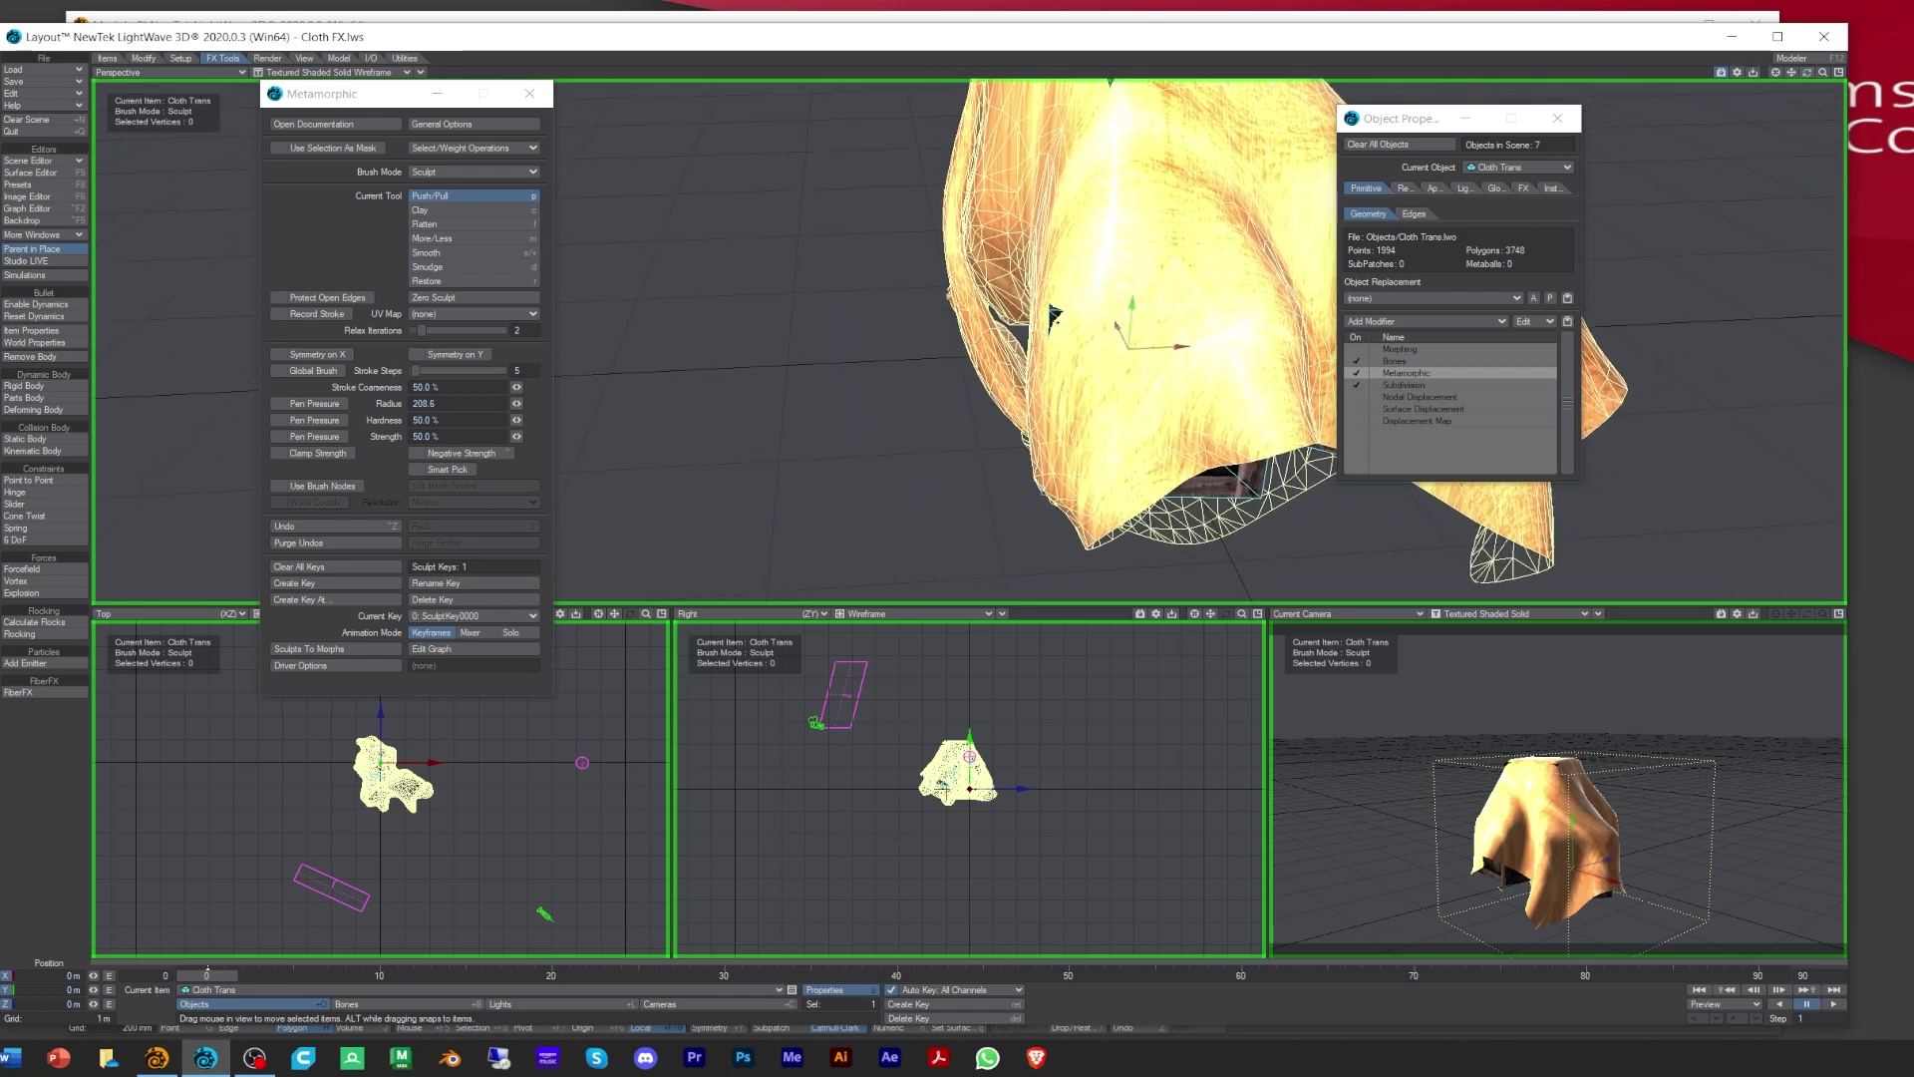
mouse_move(1080, 317)
mouse_down()
mouse_move(1028, 310)
mouse_move(1057, 322)
mouse_up()
mouse_move(1806, 73)
mouse_down()
mouse_move(1842, 66)
mouse_move(1791, 76)
mouse_up()
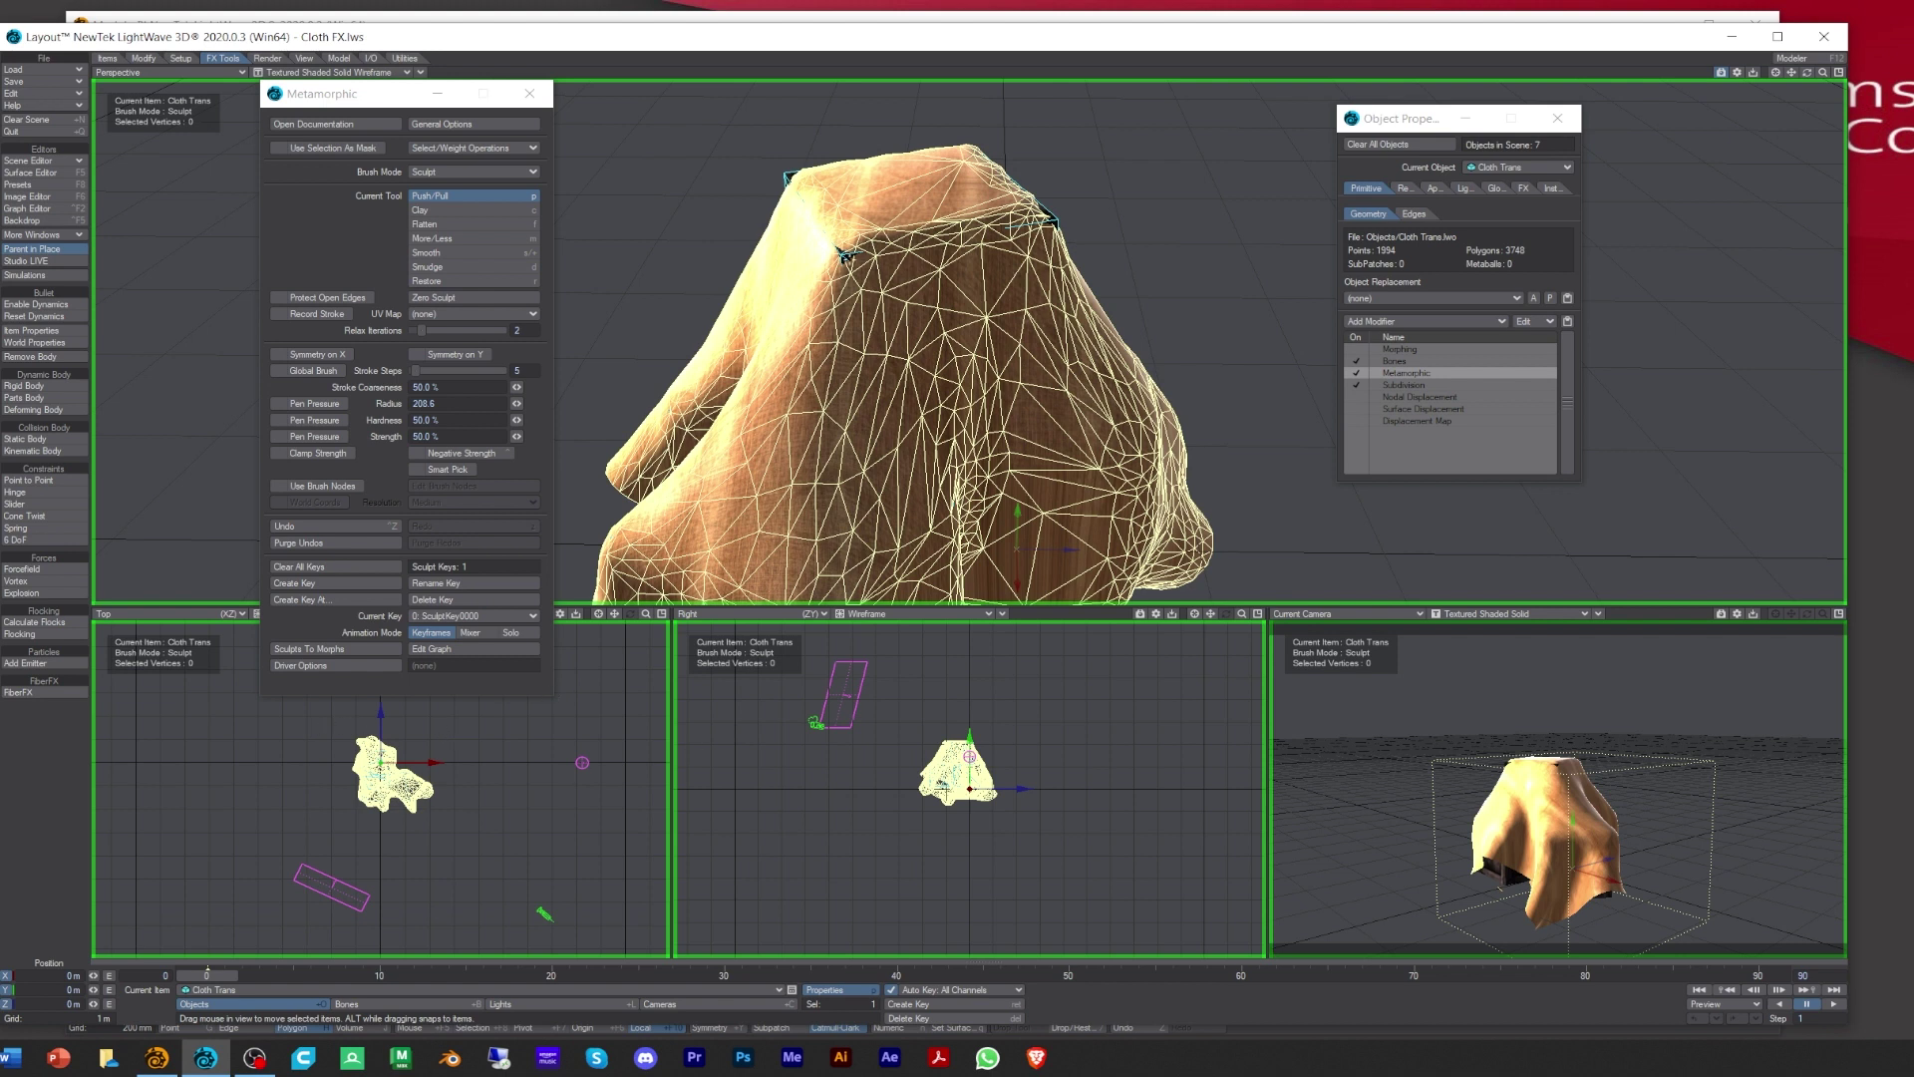
Step: Push the cloth's left and right corners over the poking box corner, undoing one stroke
click(833, 239)
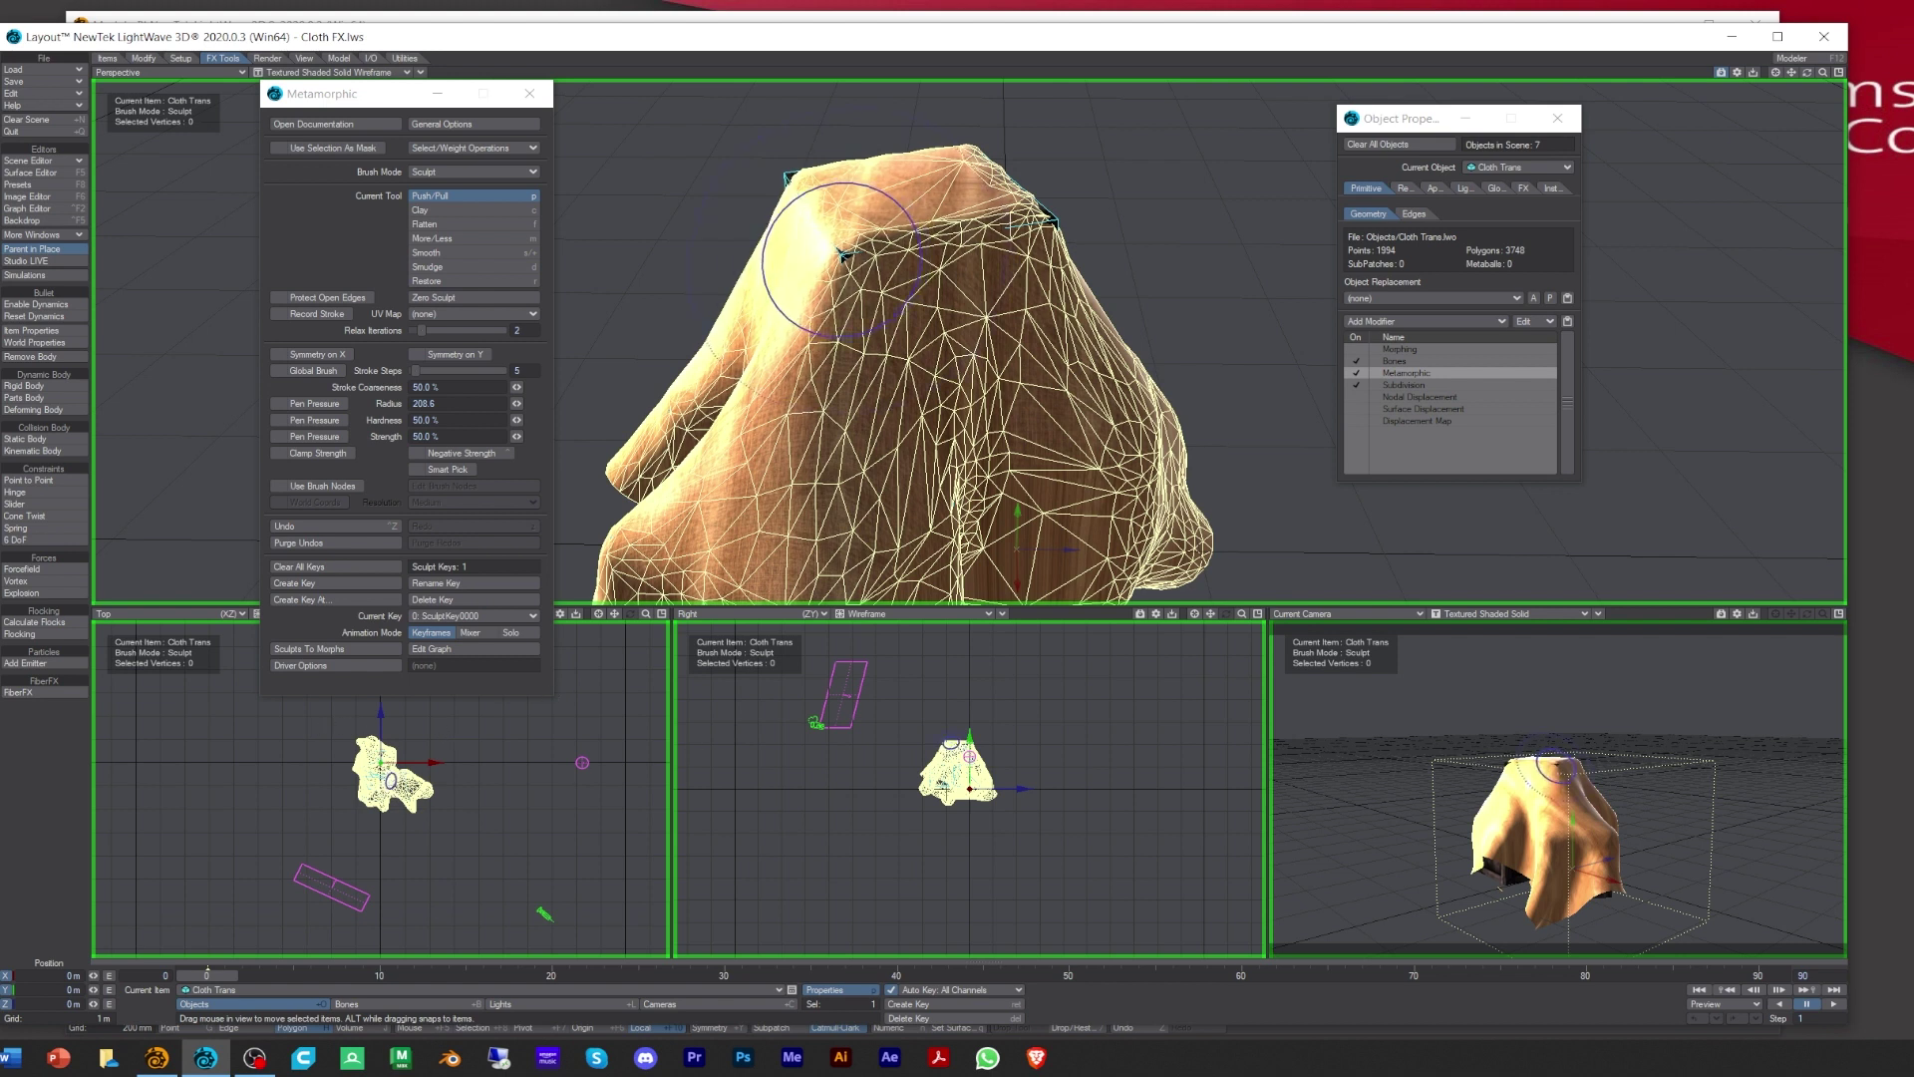
drag(826, 261, 817, 274)
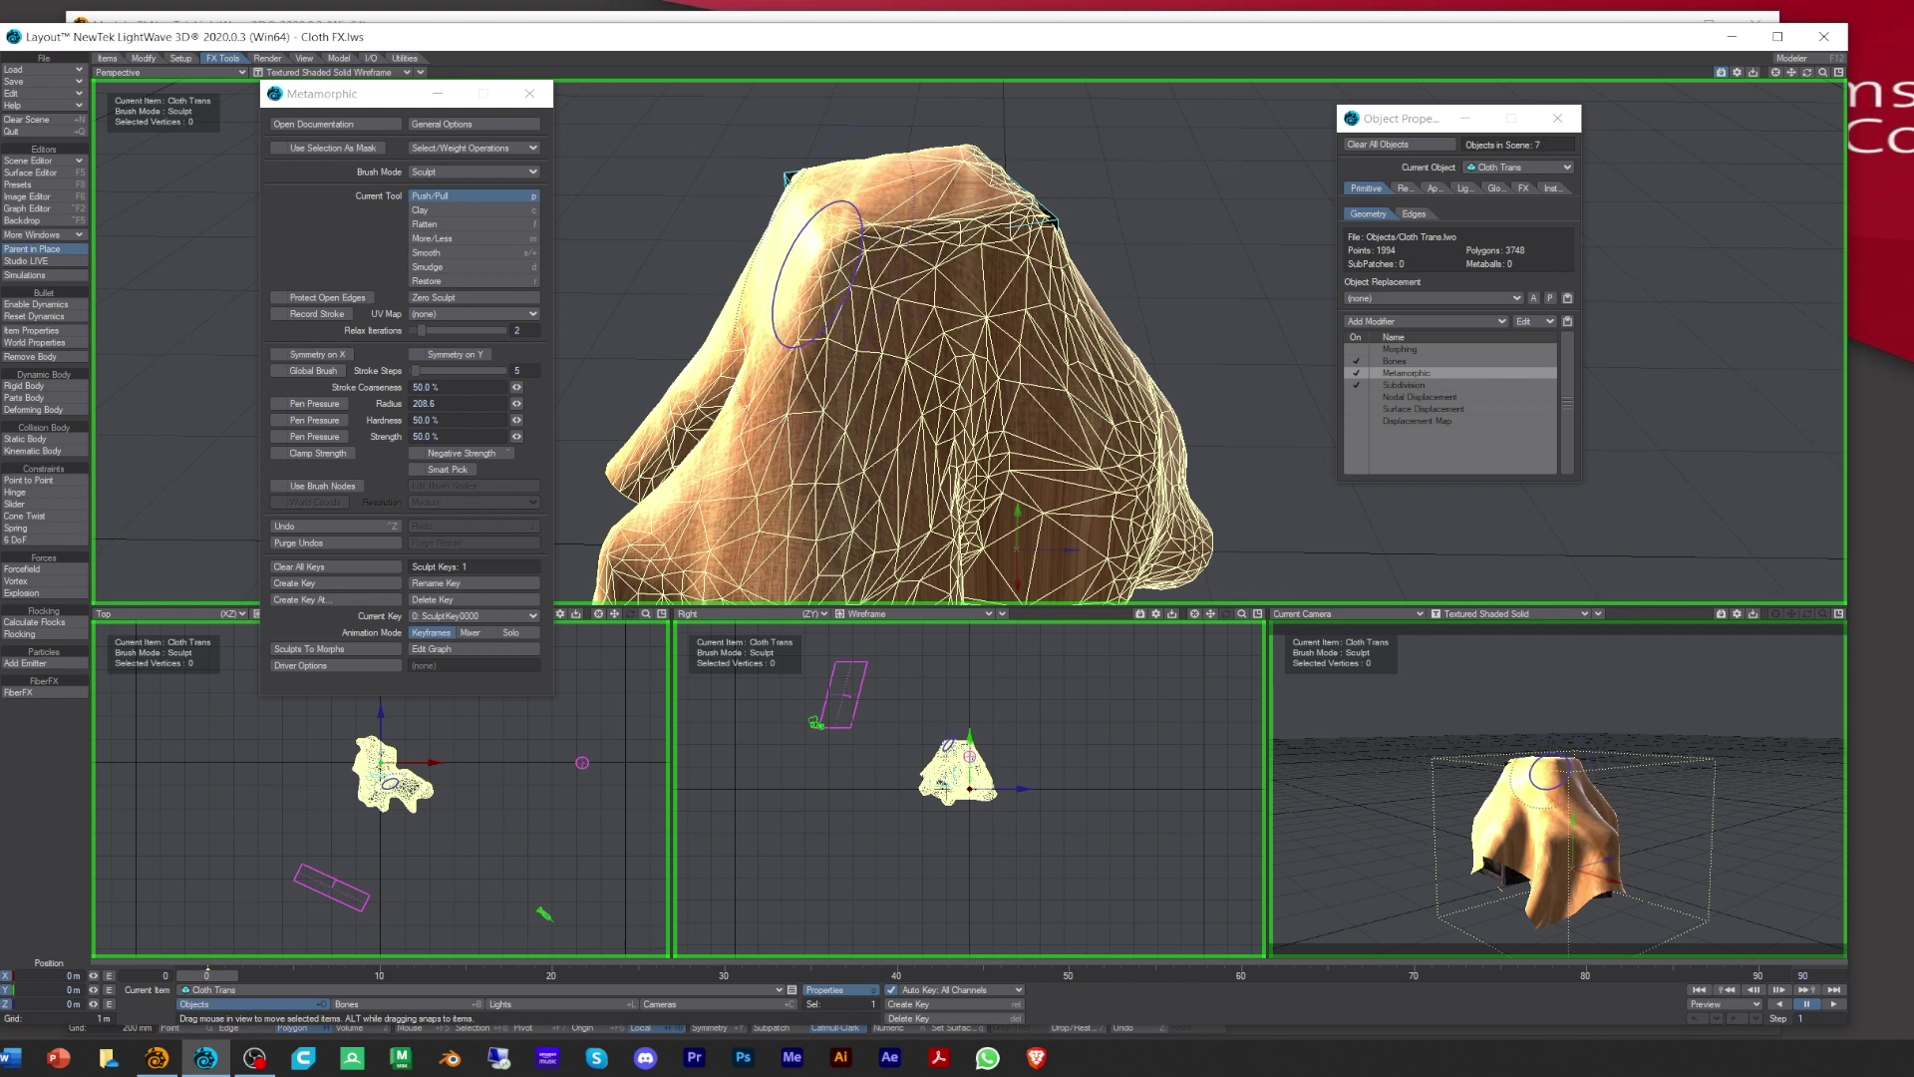
click(1047, 224)
click(1050, 225)
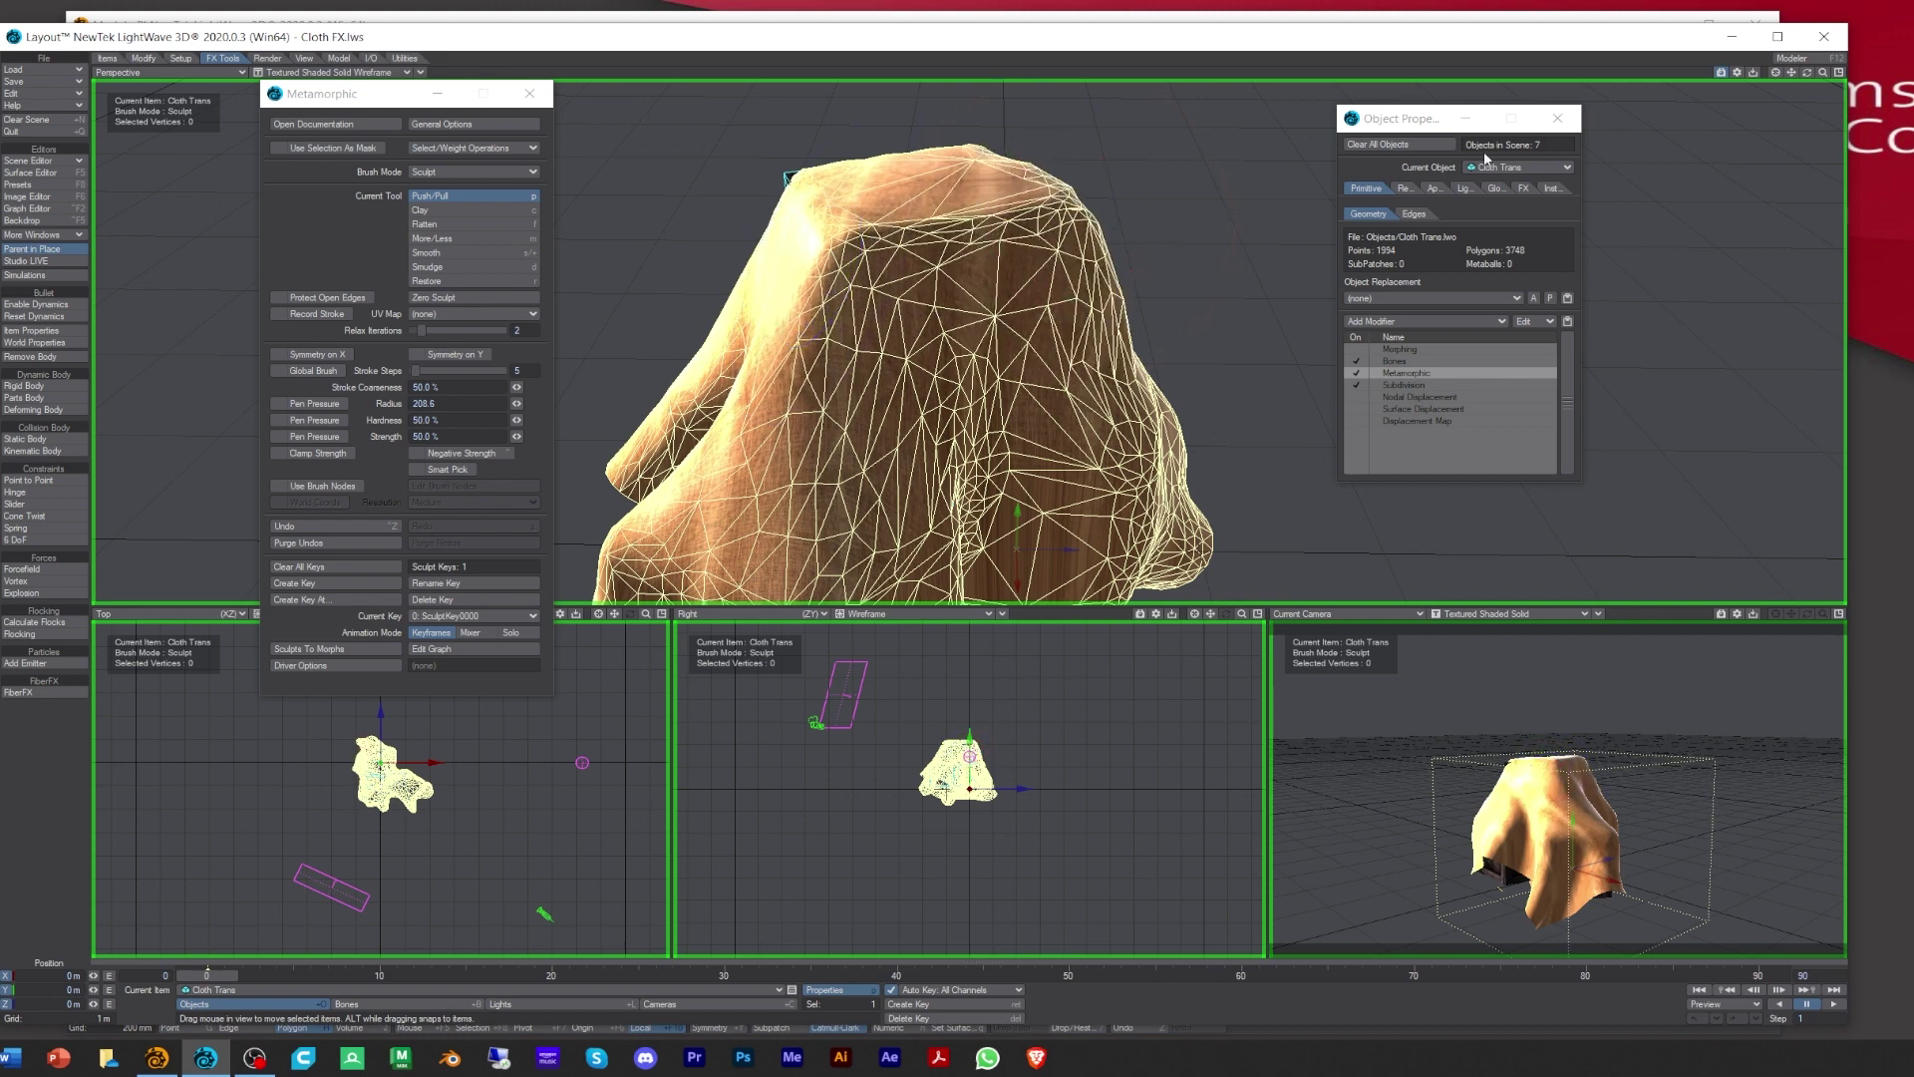
key(ctrl+z)
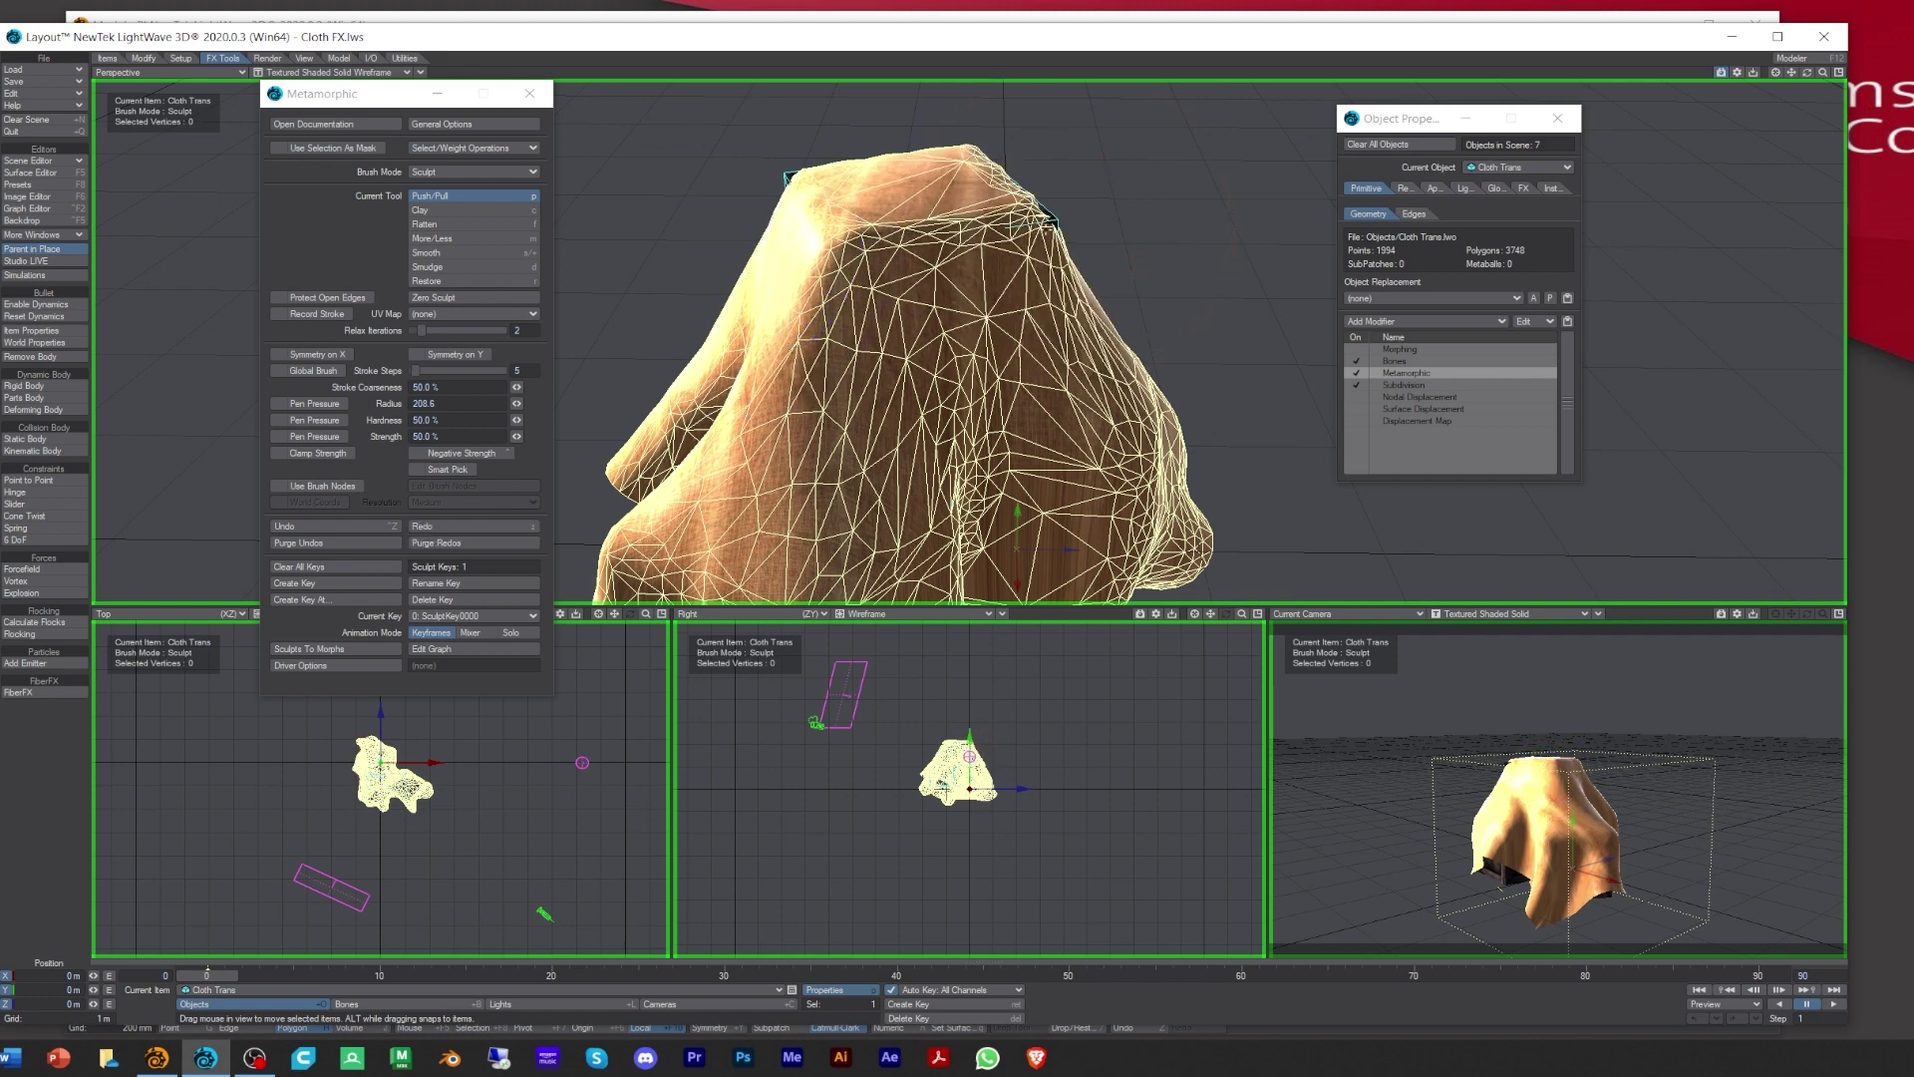
click(1047, 231)
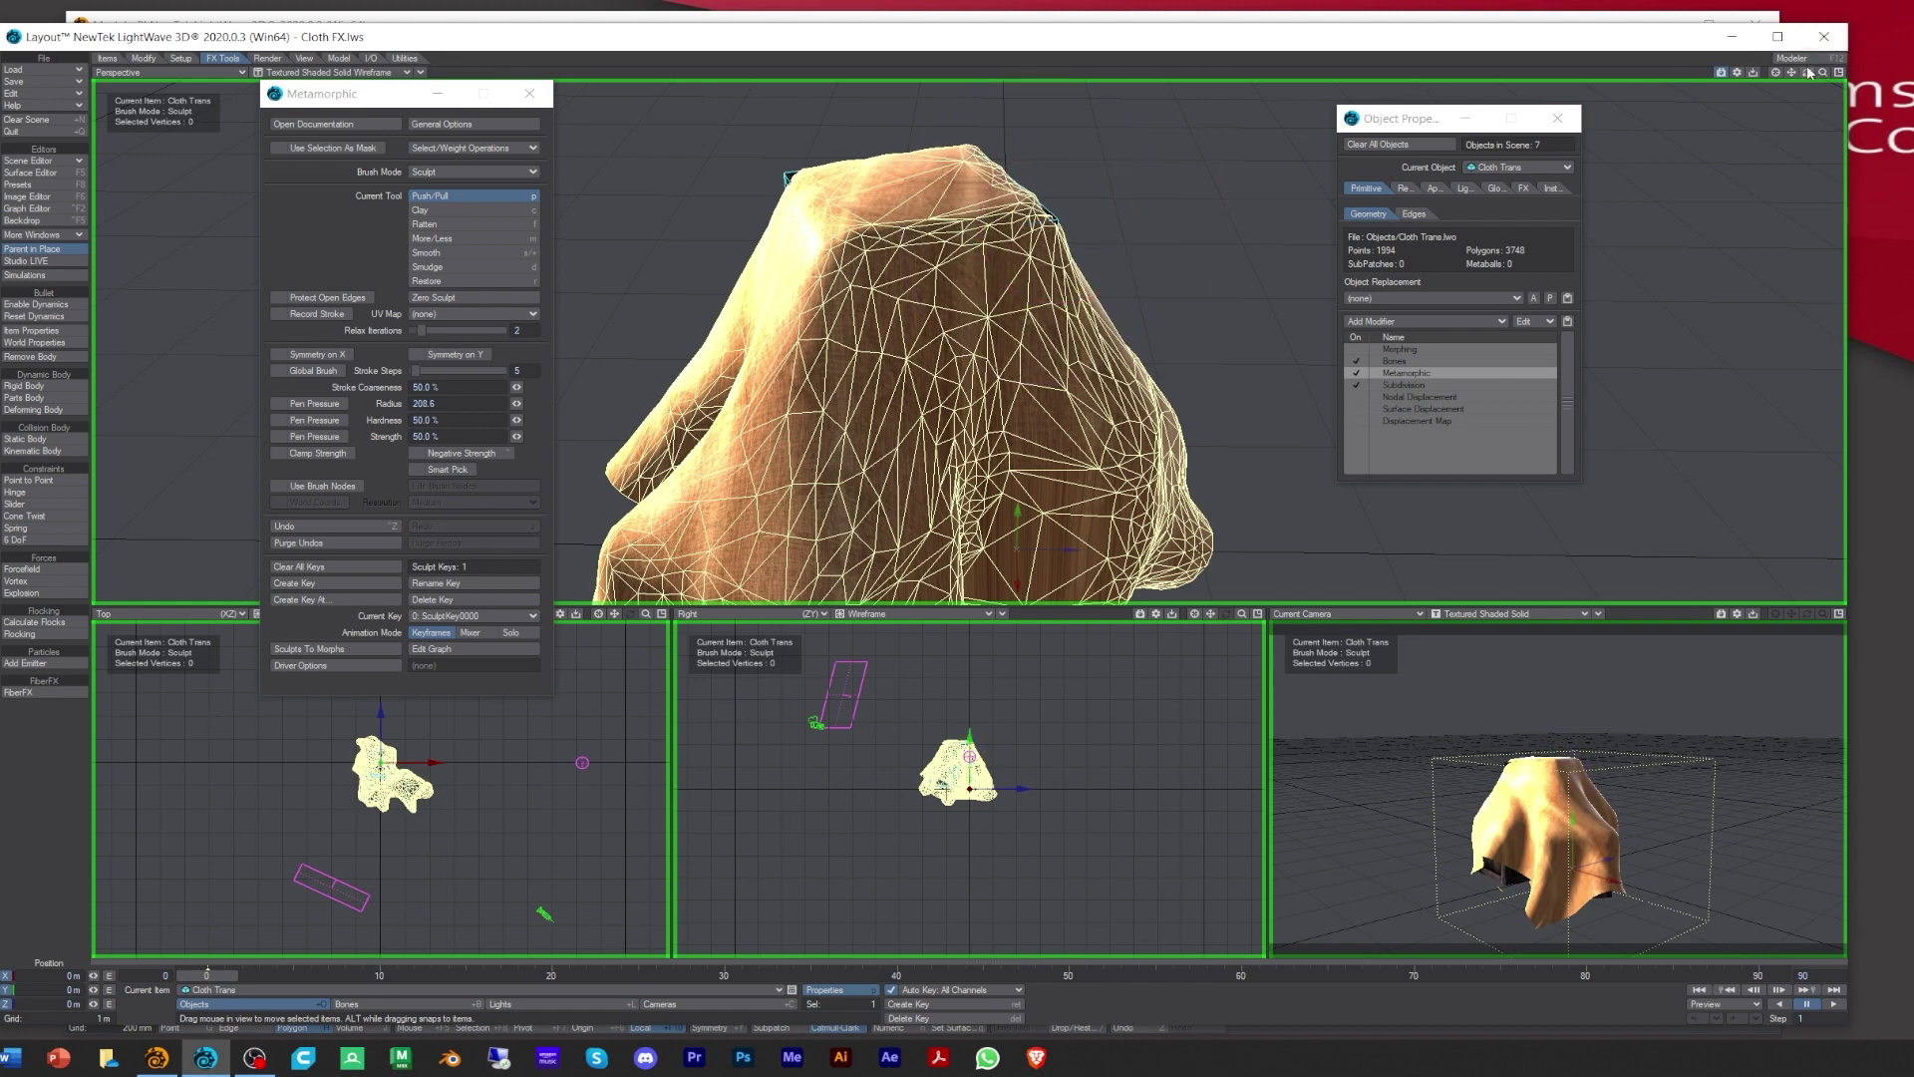
Step: Sculpt the top and upper-right corner ridge with brush radius 112.8, then 129.6
drag(1809, 73, 1331, 100)
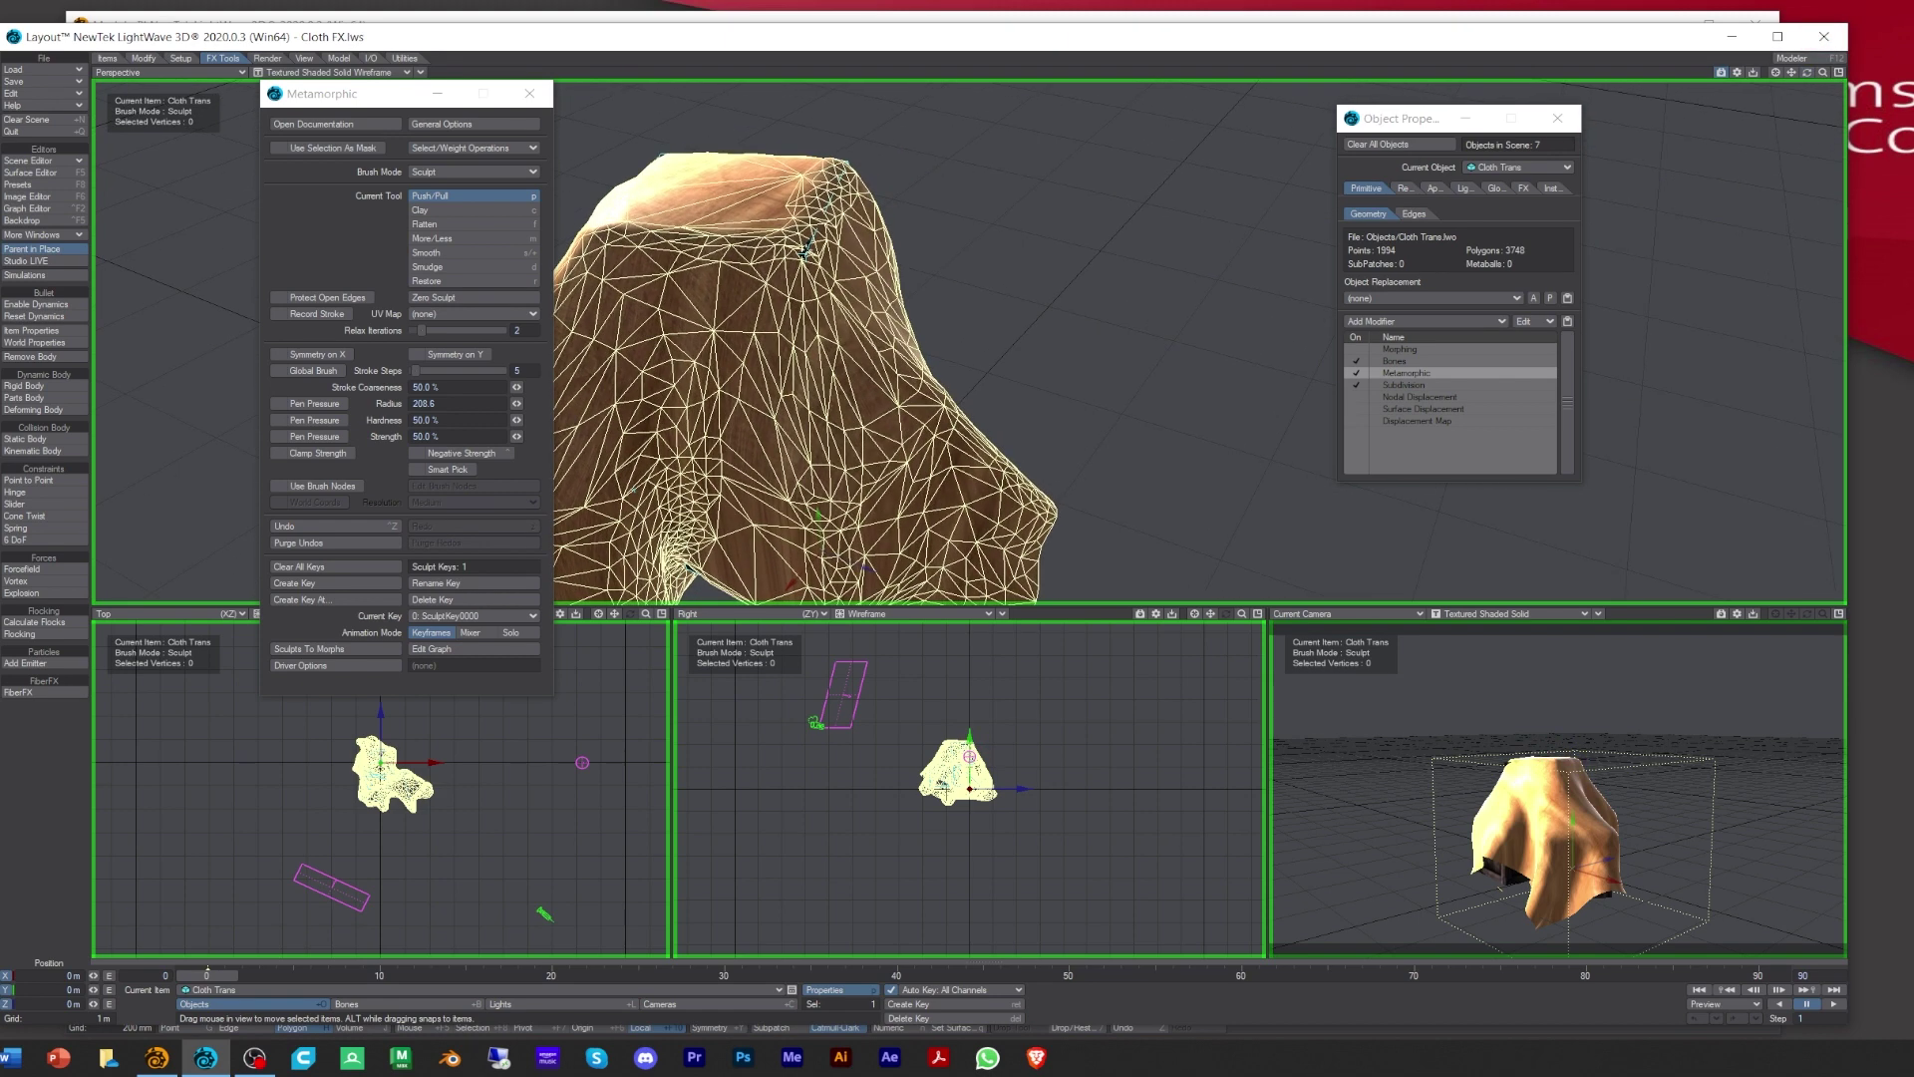
right_drag(778, 212, 688, 212)
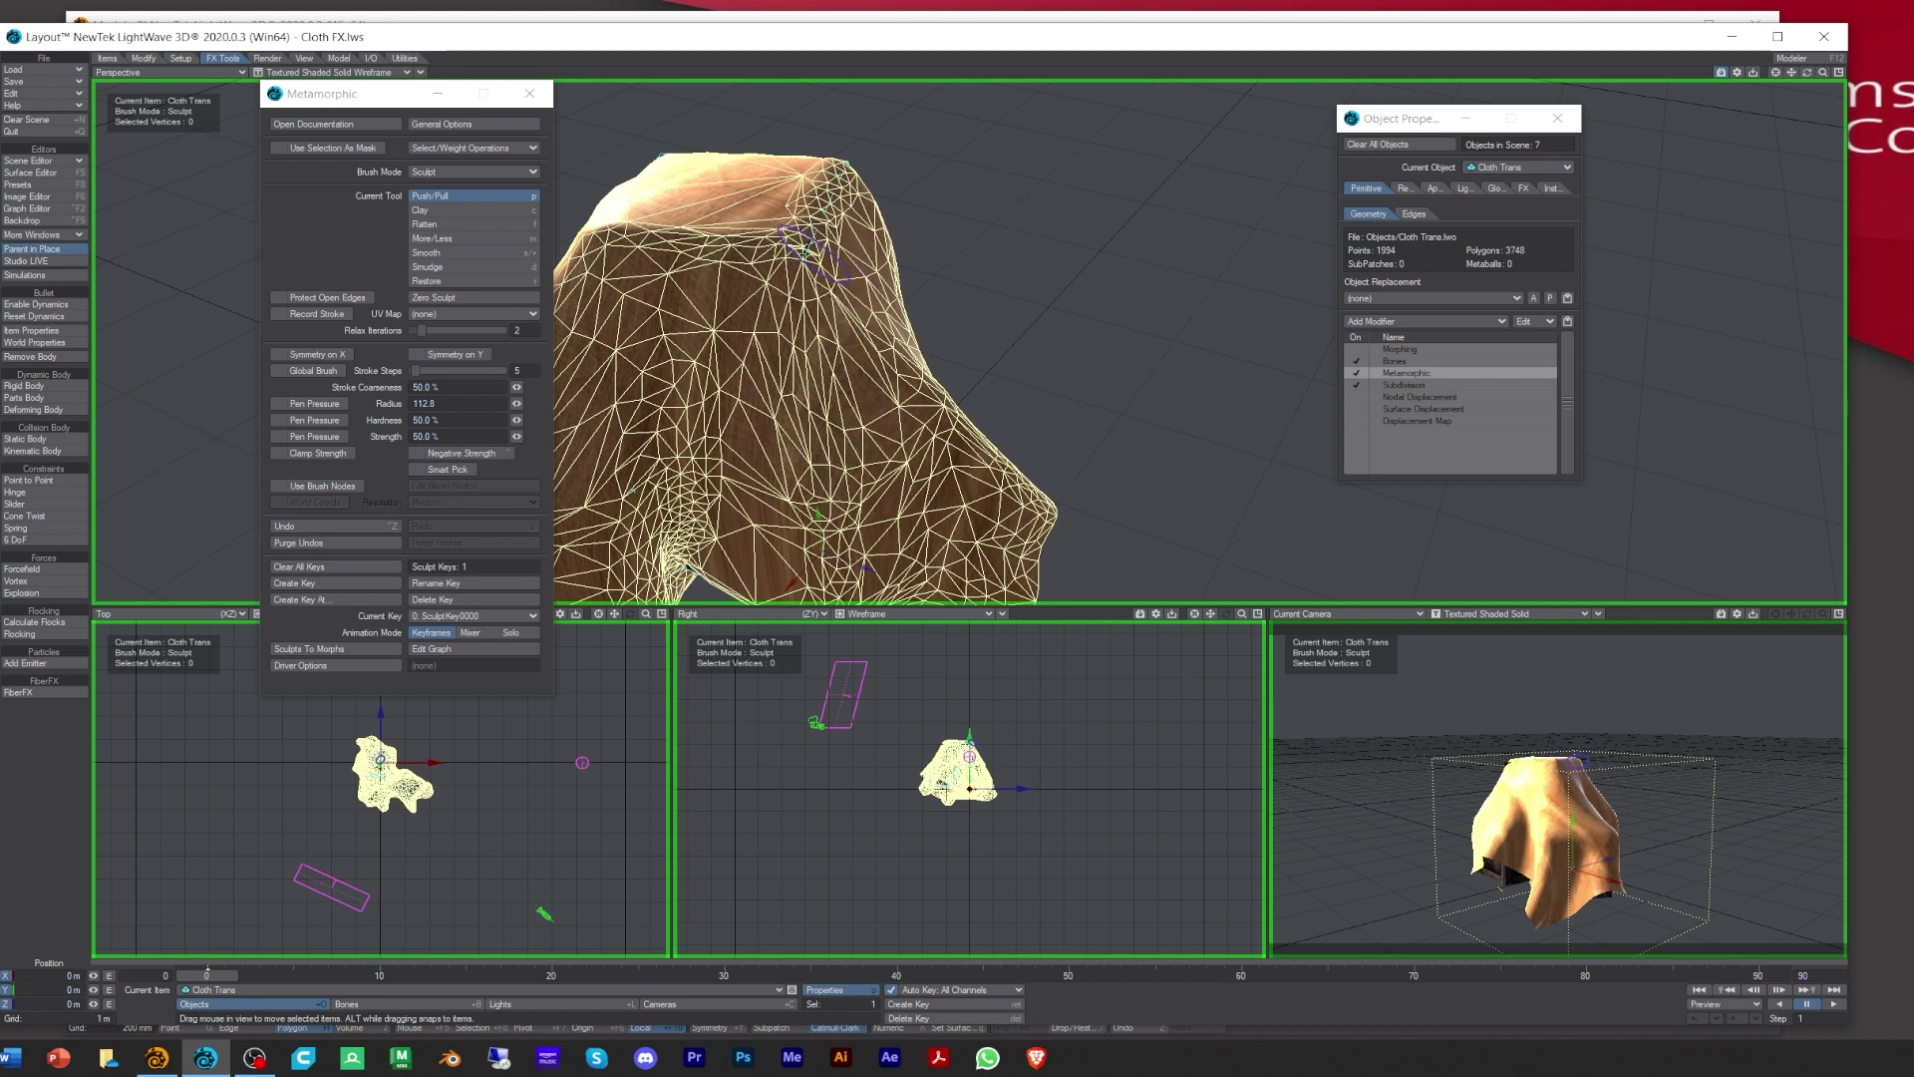
drag(805, 253, 827, 179)
mouse_move(1807, 72)
mouse_down()
mouse_move(1723, 90)
mouse_move(1844, 95)
mouse_move(1864, 134)
mouse_up()
mouse_move(1807, 73)
mouse_down()
mouse_move(1785, 77)
mouse_move(1806, 74)
mouse_up()
drag(806, 355, 807, 385)
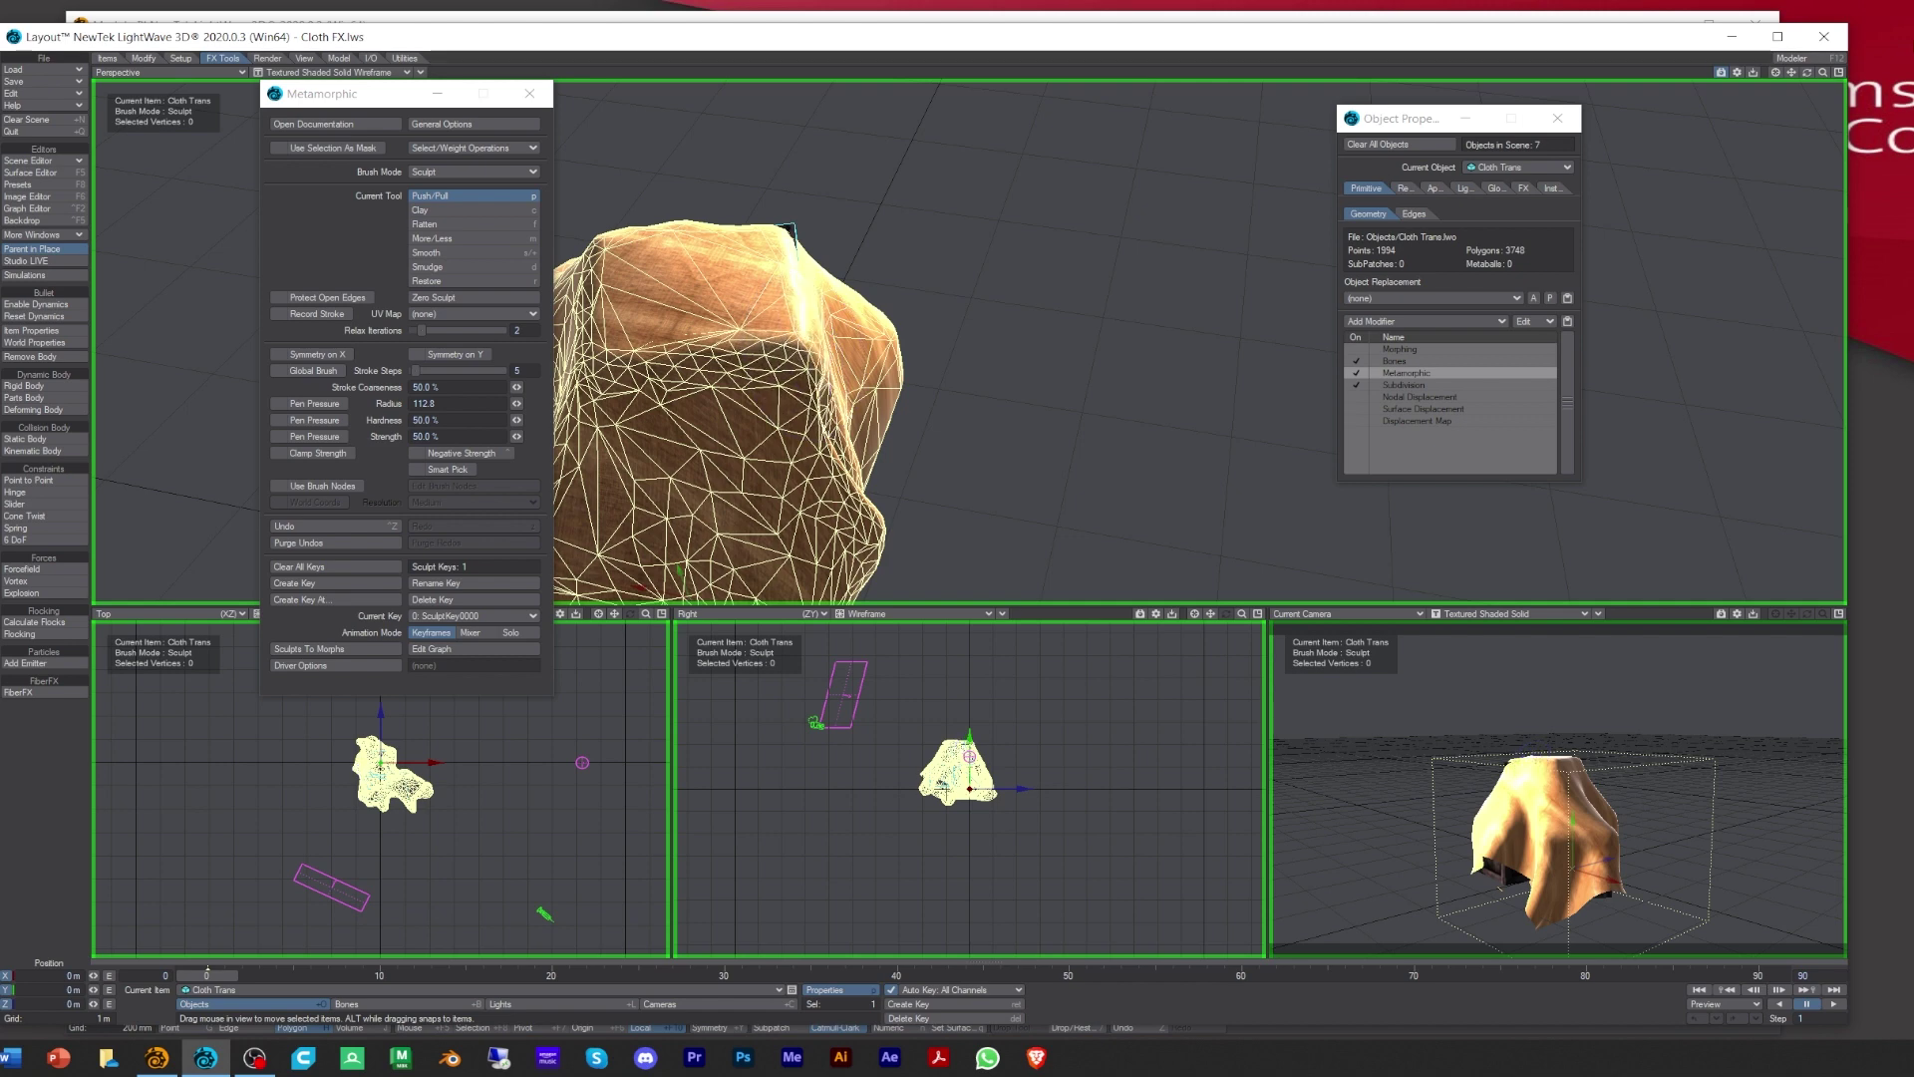
drag(1807, 73, 1796, 78)
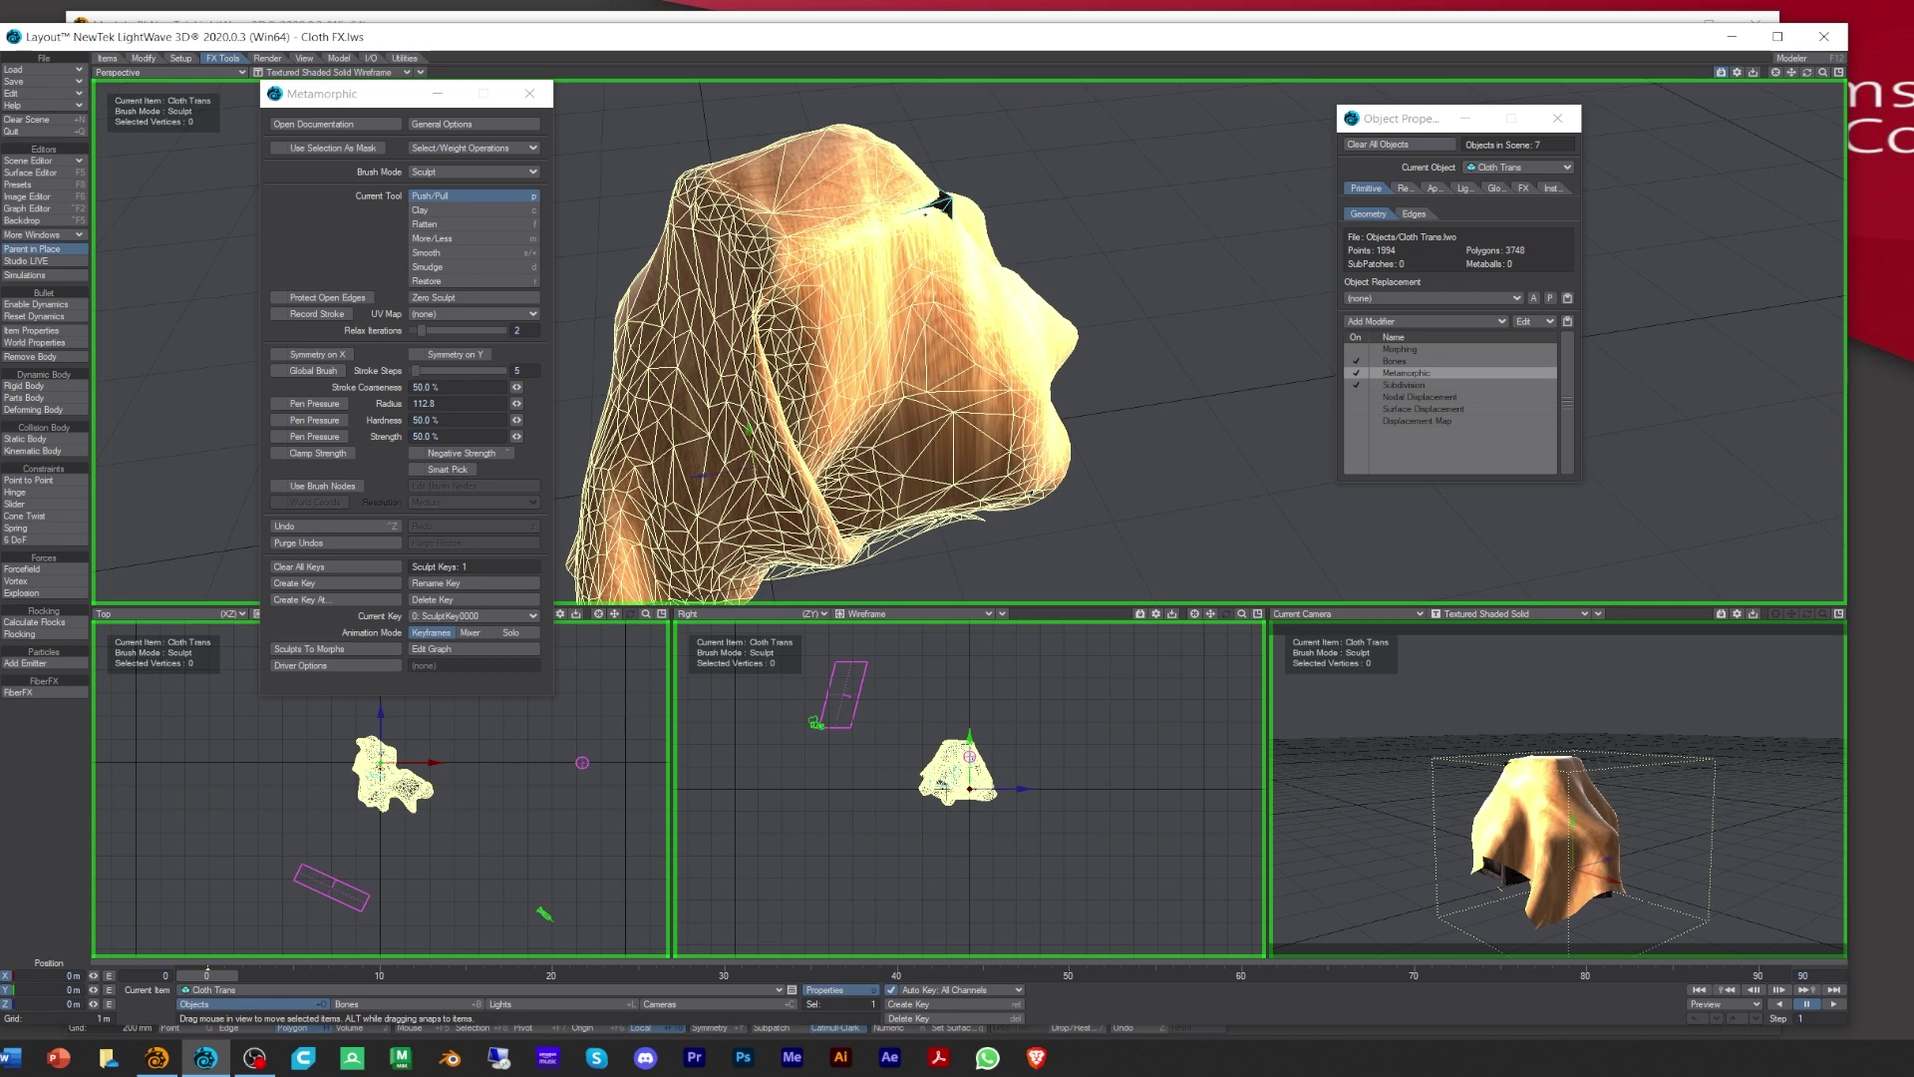
right_drag(940, 215, 957, 215)
drag(943, 204, 924, 228)
mouse_move(1807, 73)
mouse_down()
mouse_move(1710, 80)
mouse_move(1884, 58)
mouse_move(1770, 72)
mouse_move(1802, 80)
mouse_up()
Step: Close the Metamorphic settings and zoom out to see the whole cloth, camera and lights
click(544, 100)
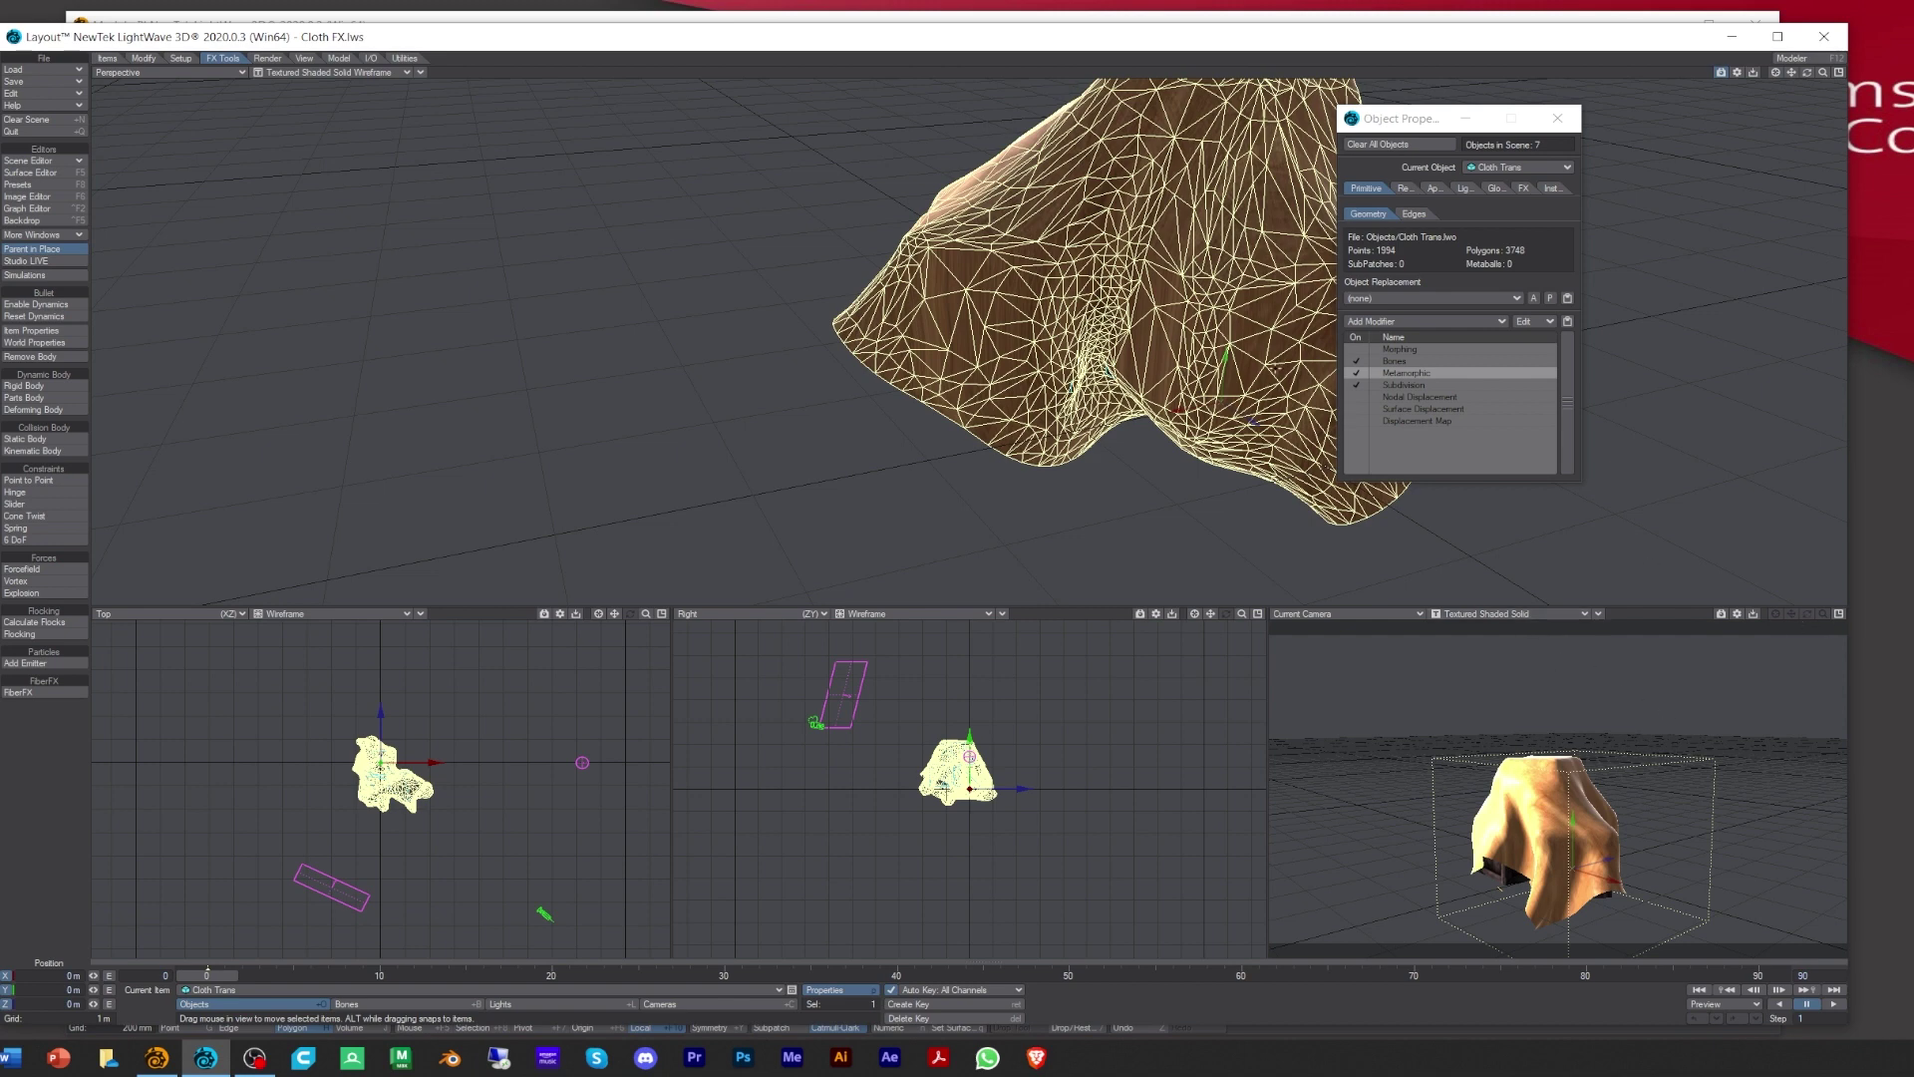
drag(1823, 73, 1697, 51)
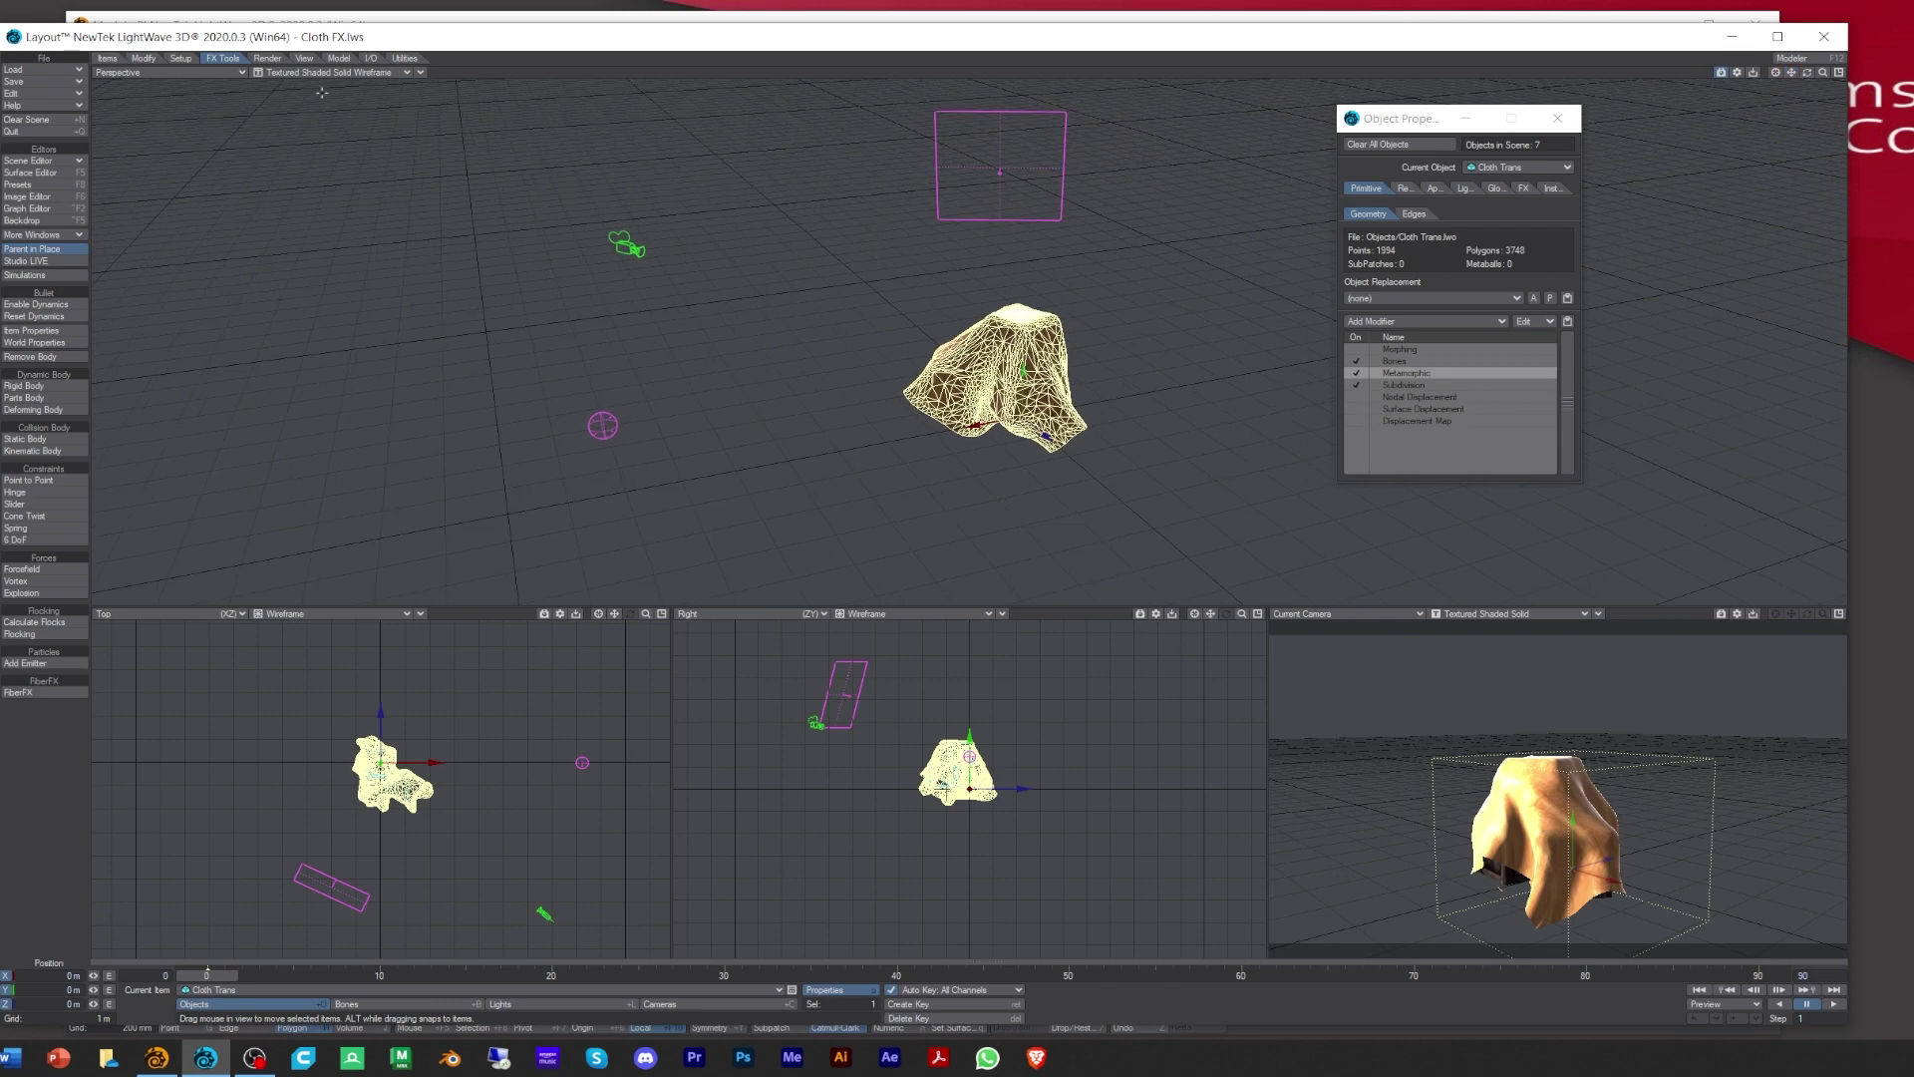
Step: Make Studio Room active and textured in Scene Editor, and set the camera view to VPR
click(30, 161)
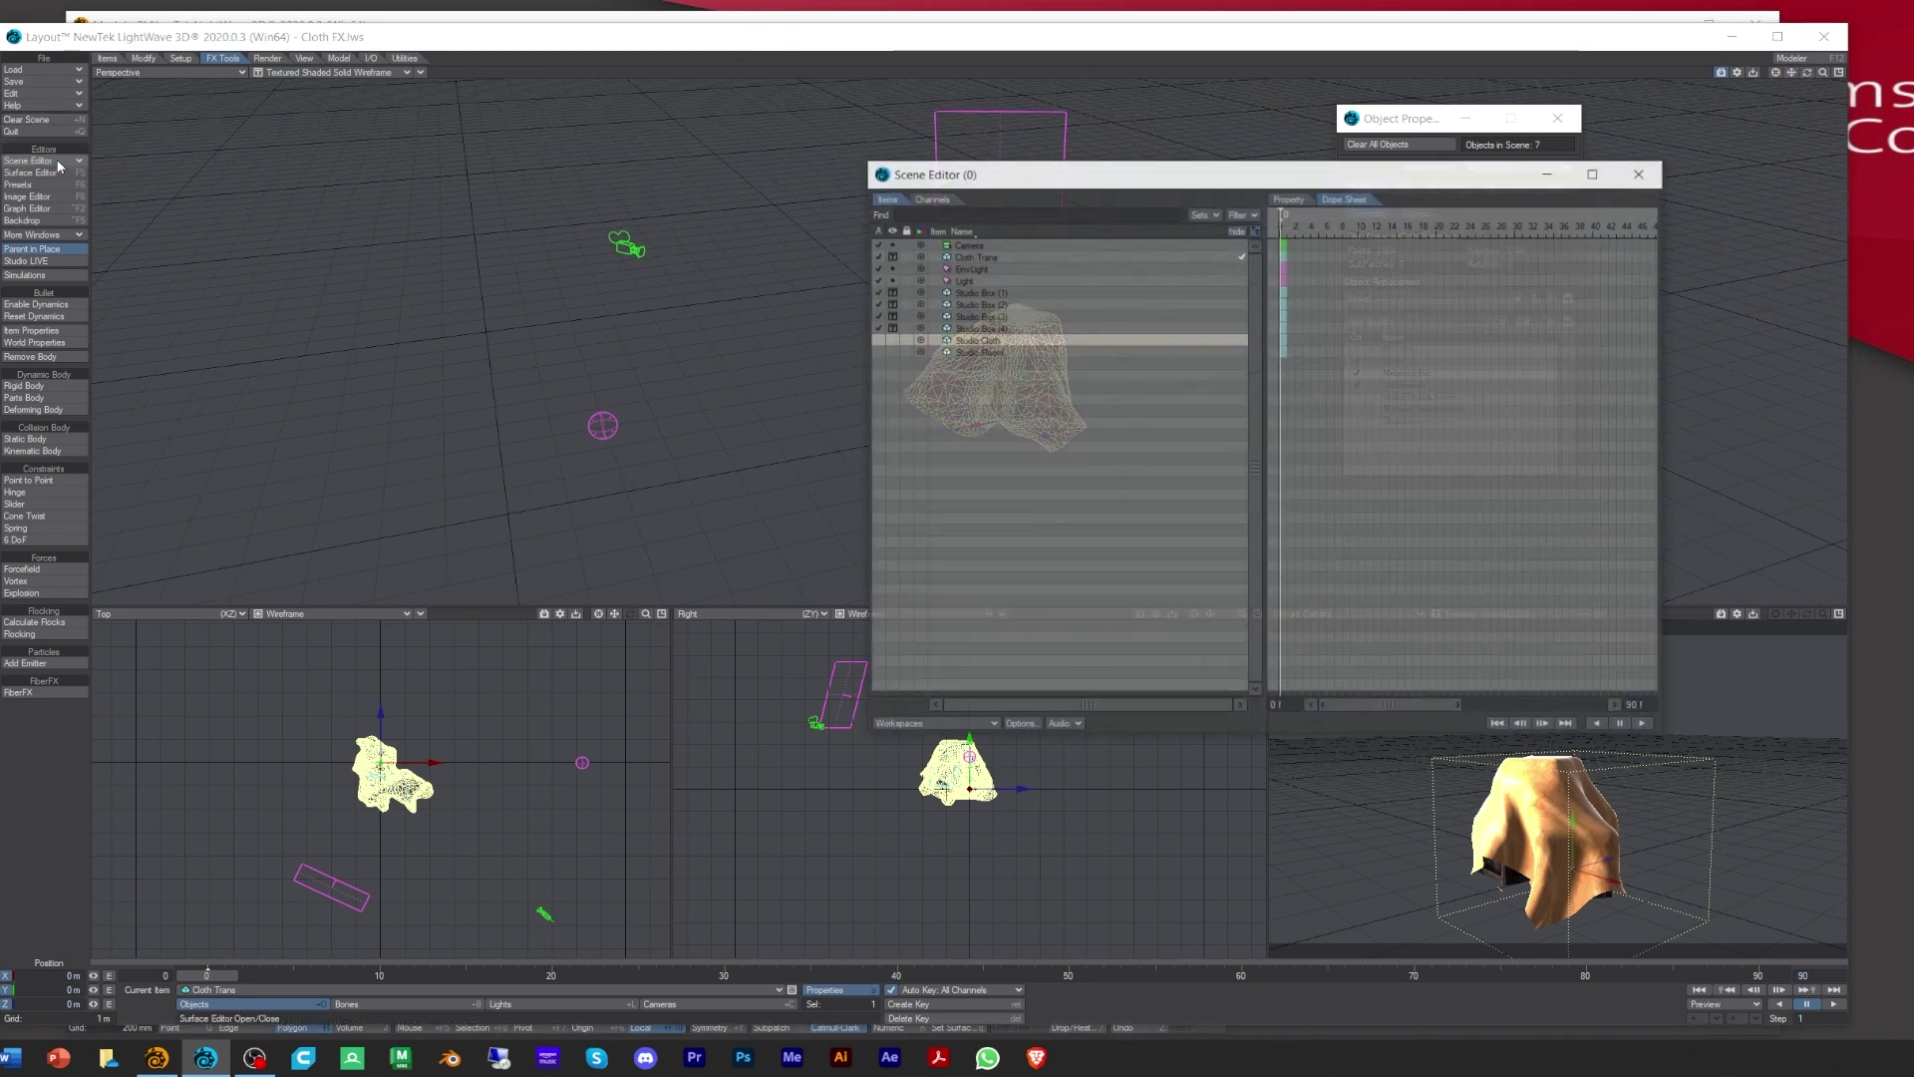
click(876, 352)
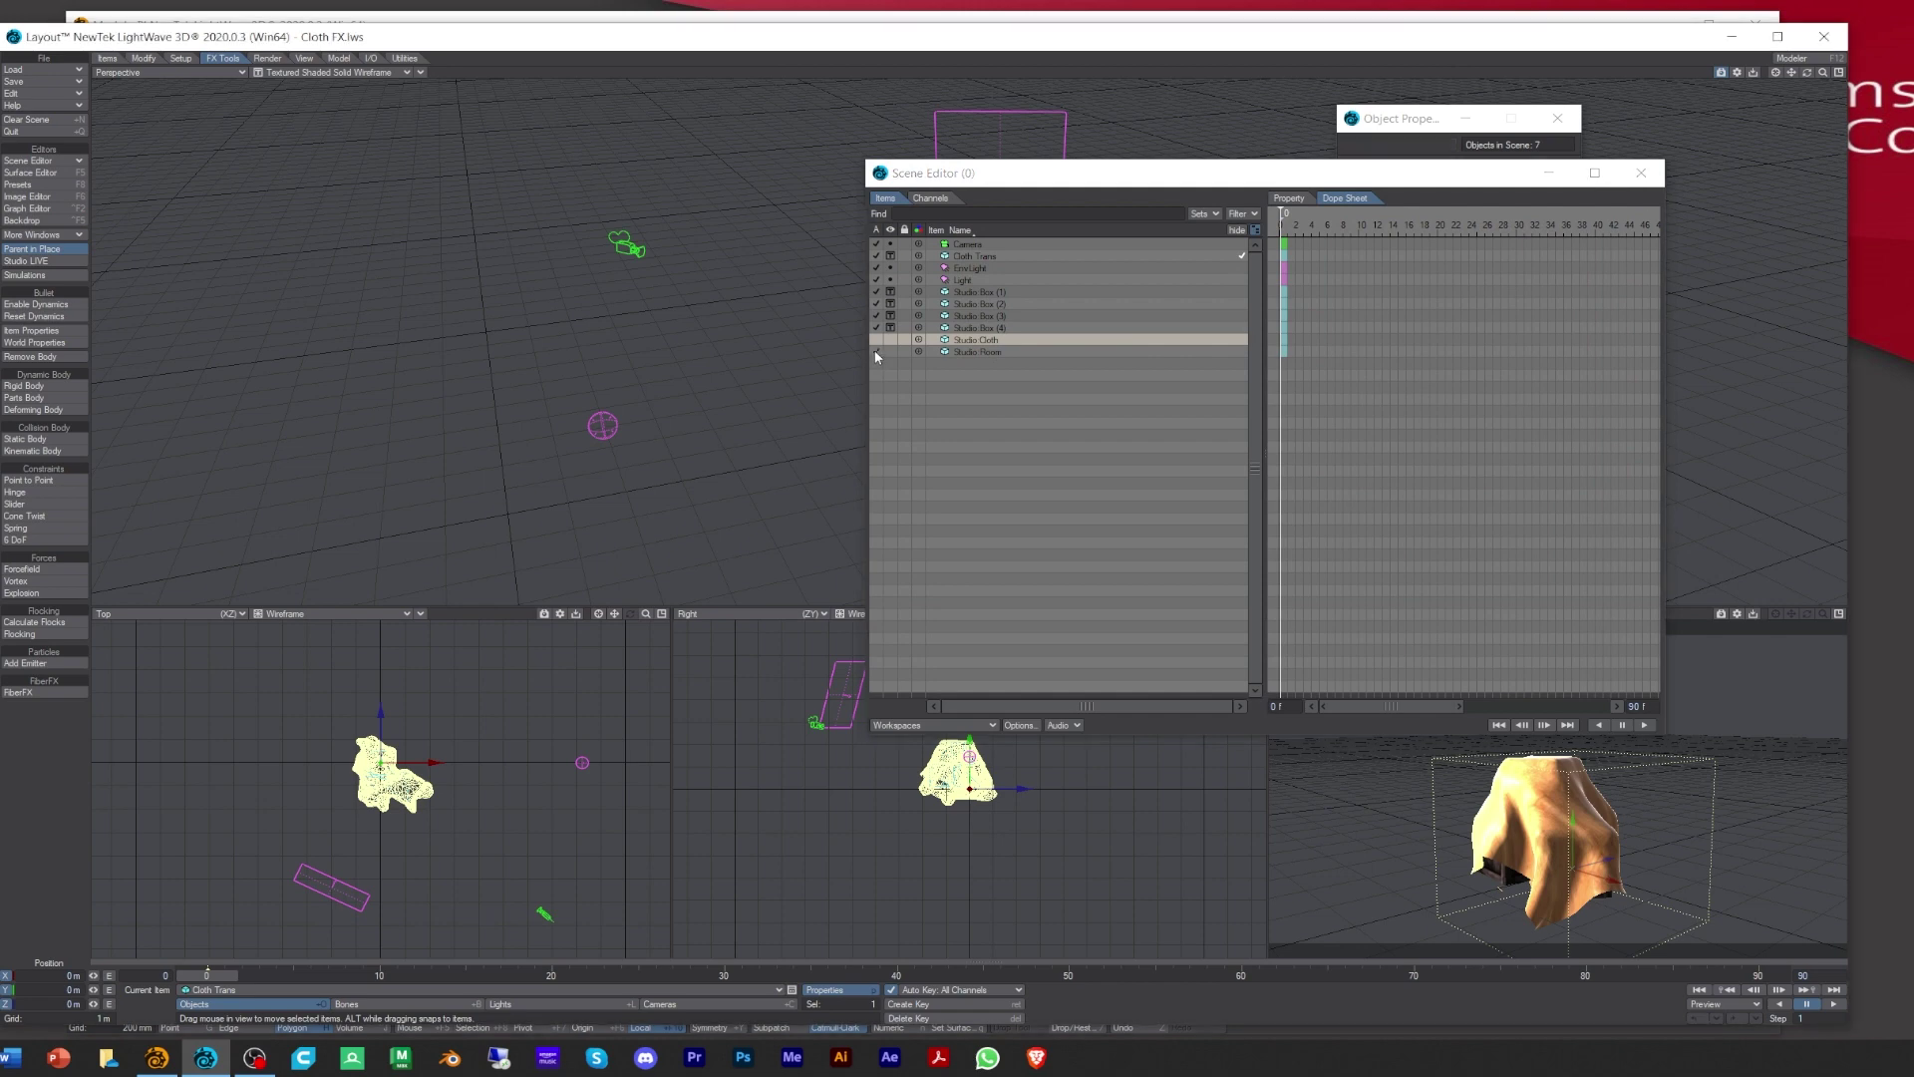
click(889, 351)
click(891, 438)
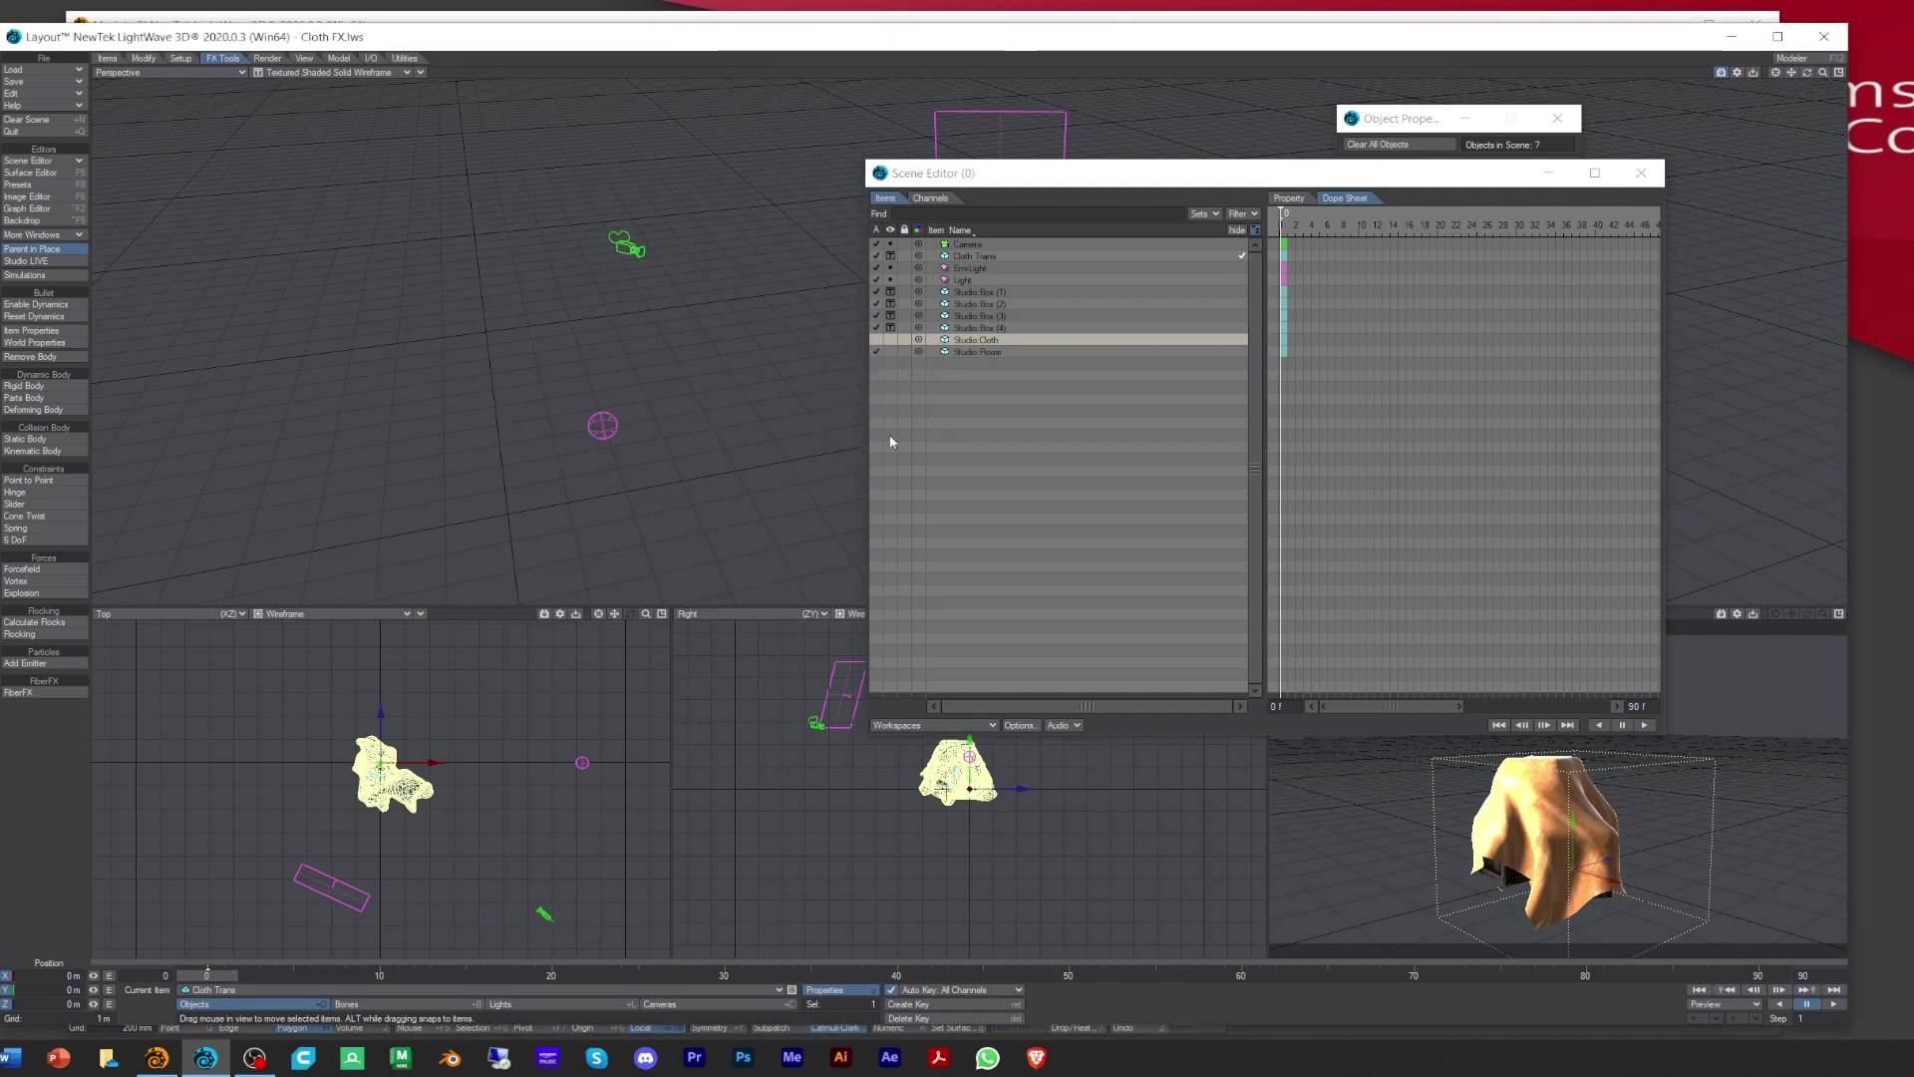
drag(1415, 178, 608, 158)
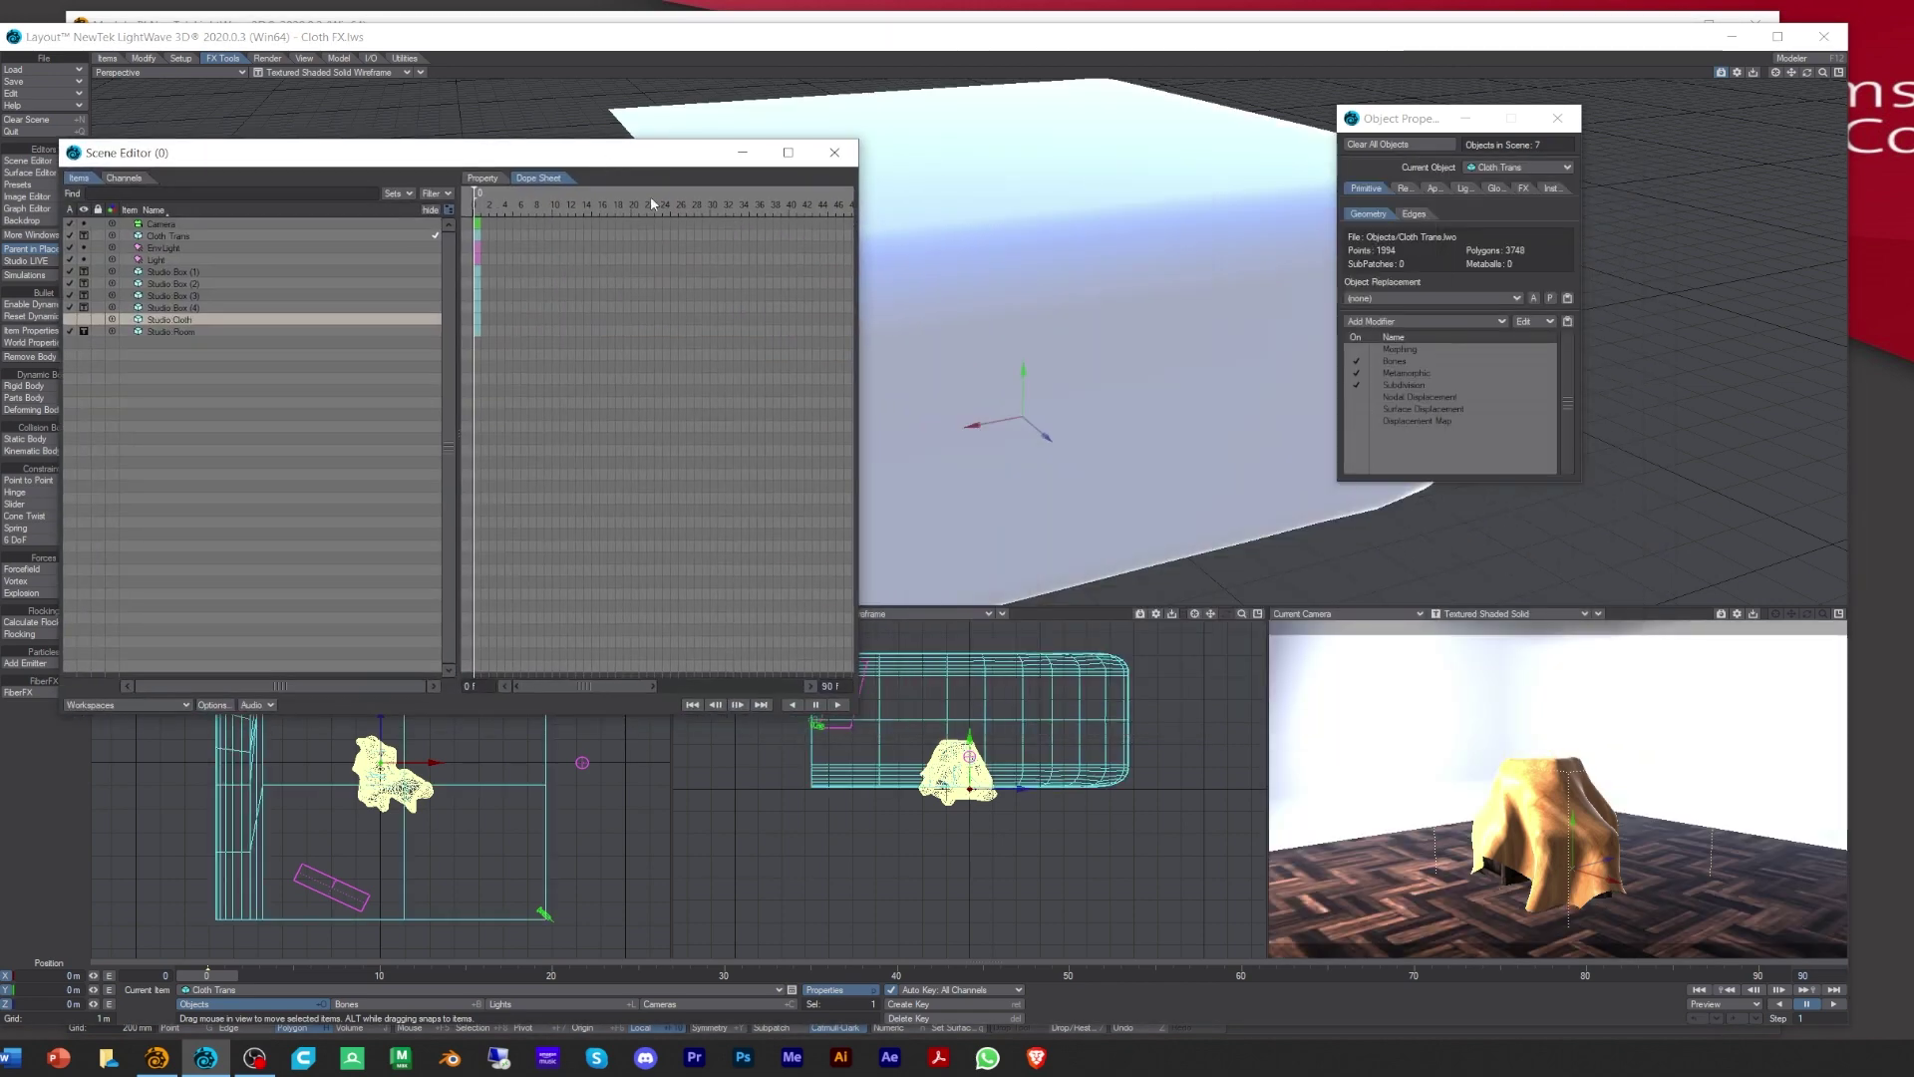
click(1484, 617)
click(1482, 649)
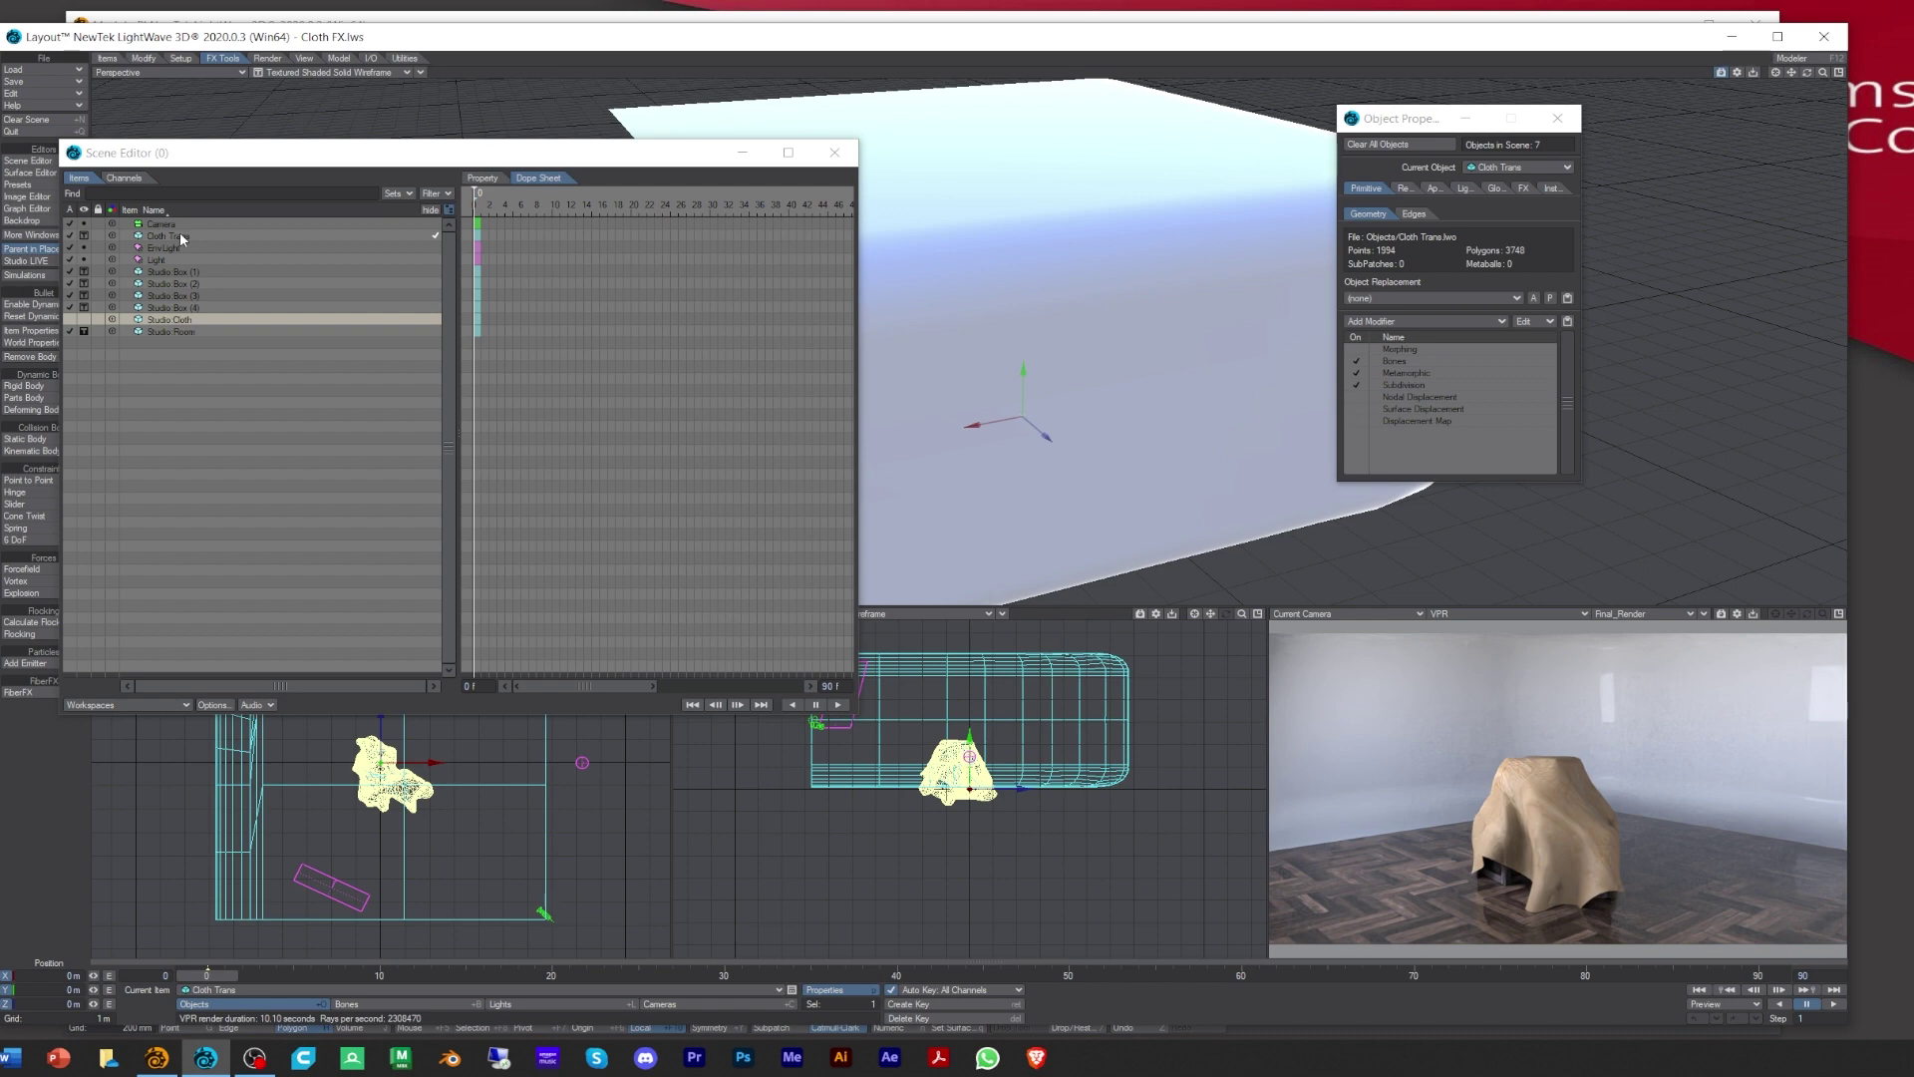
Step: Parent Studio Box (1) through (4) under Cloth Trans in the Scene Editor
click(183, 272)
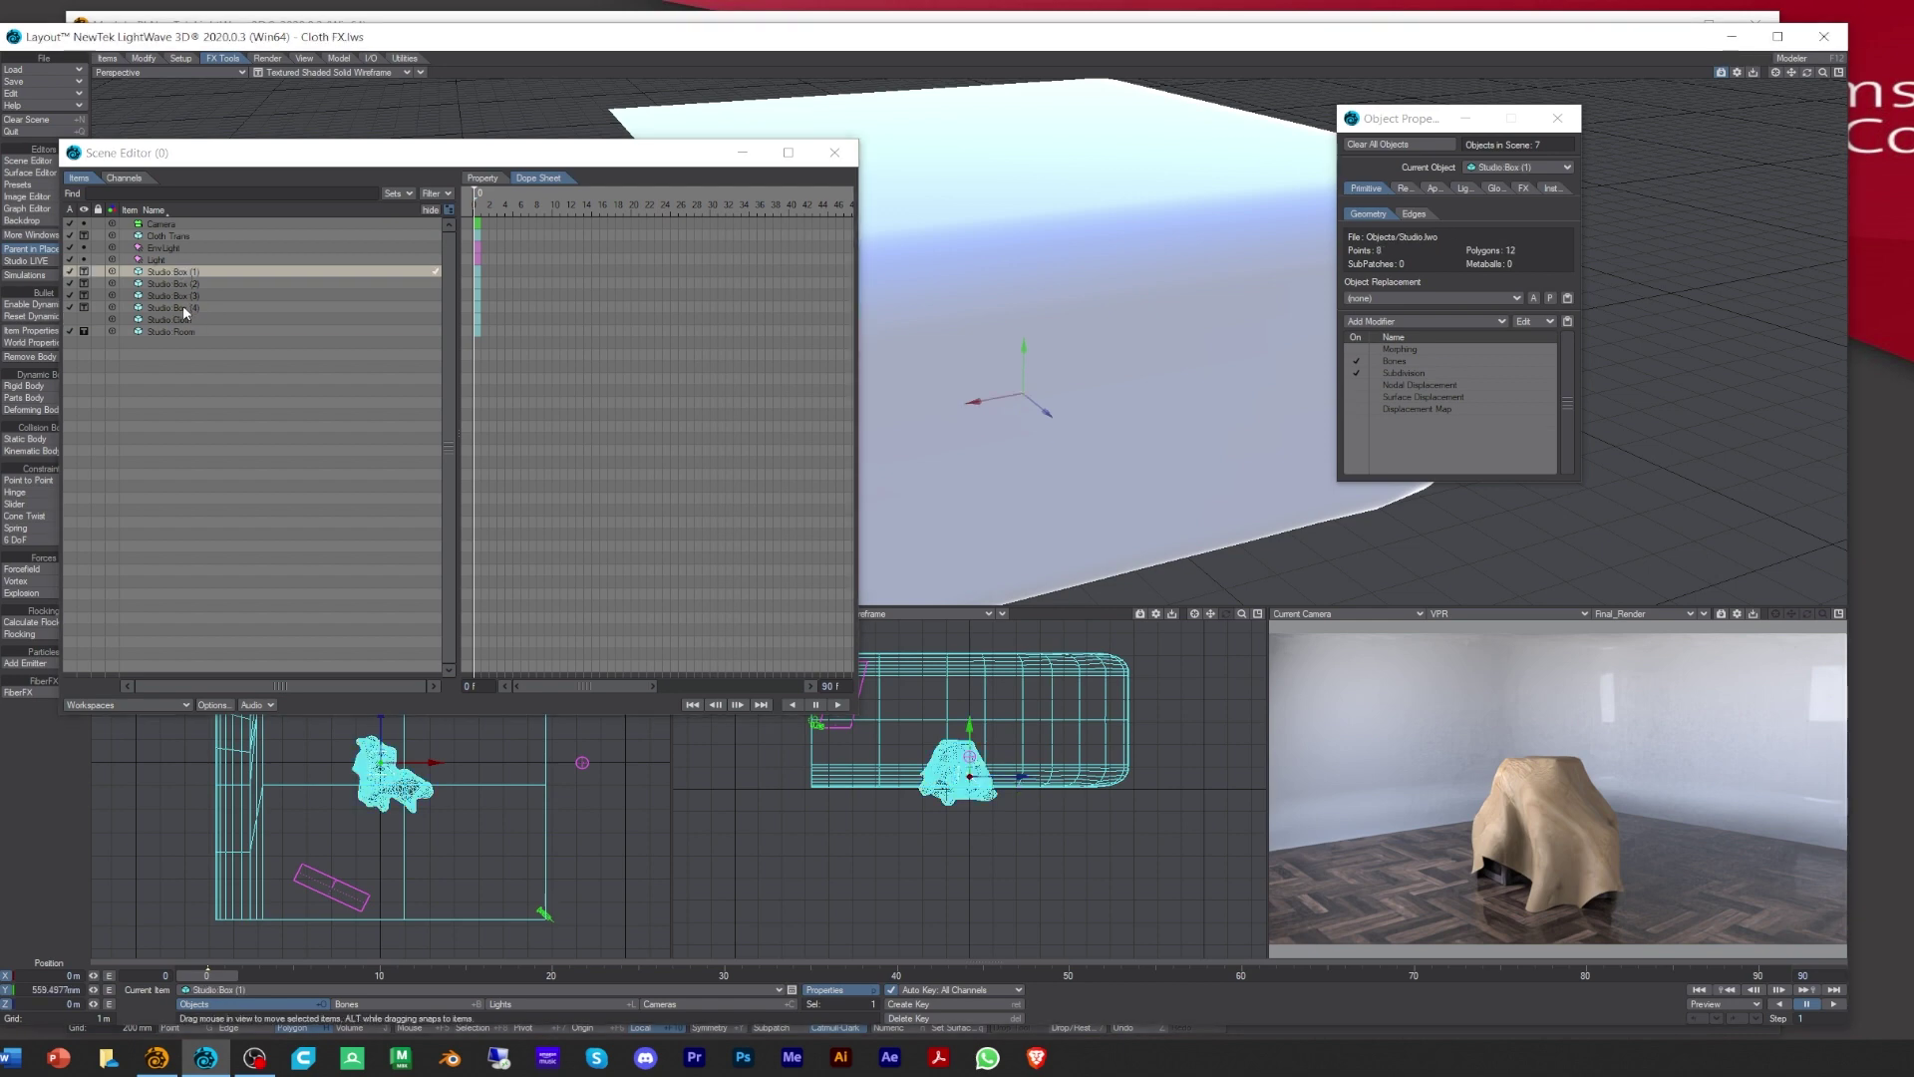
shift+click(183, 305)
drag(181, 275, 172, 241)
Step: Set the camera view to textured wireframe shading and move Cloth Trans across the floor
click(169, 236)
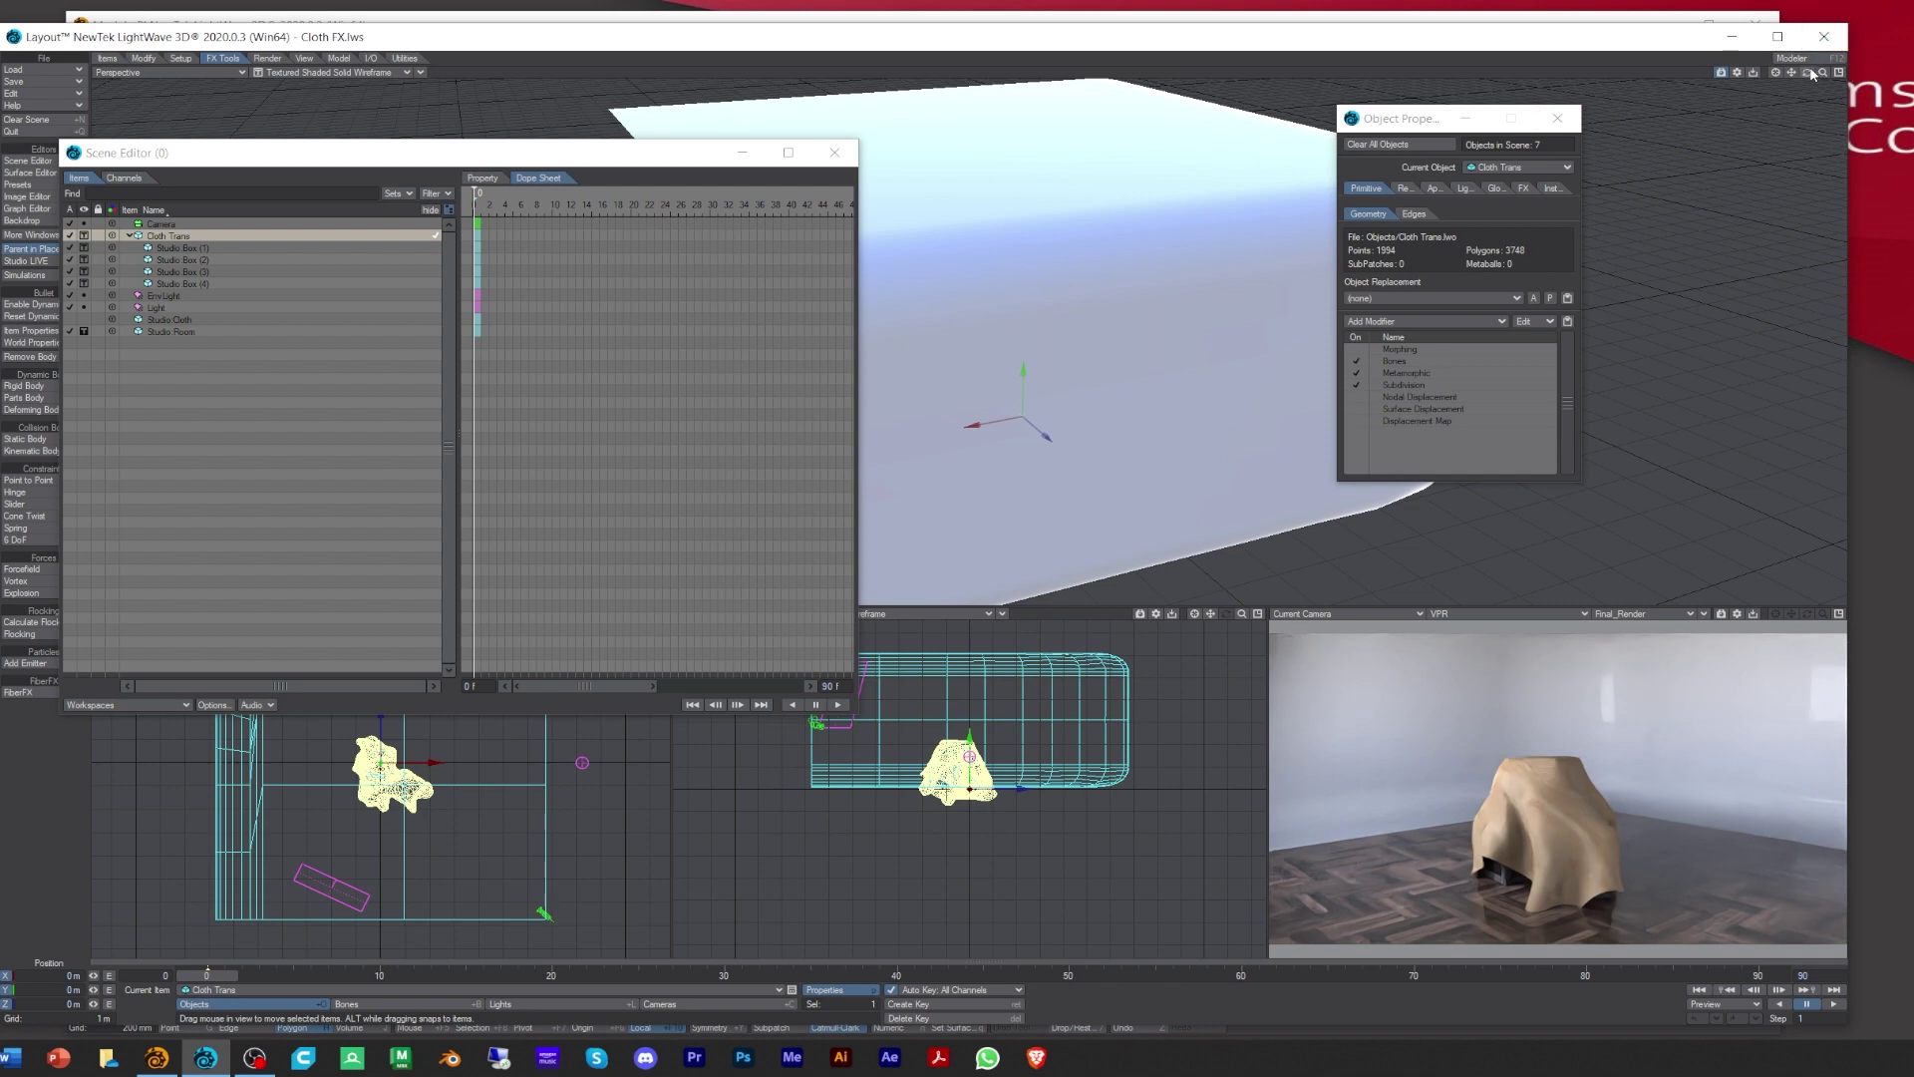
drag(1807, 73, 1849, 98)
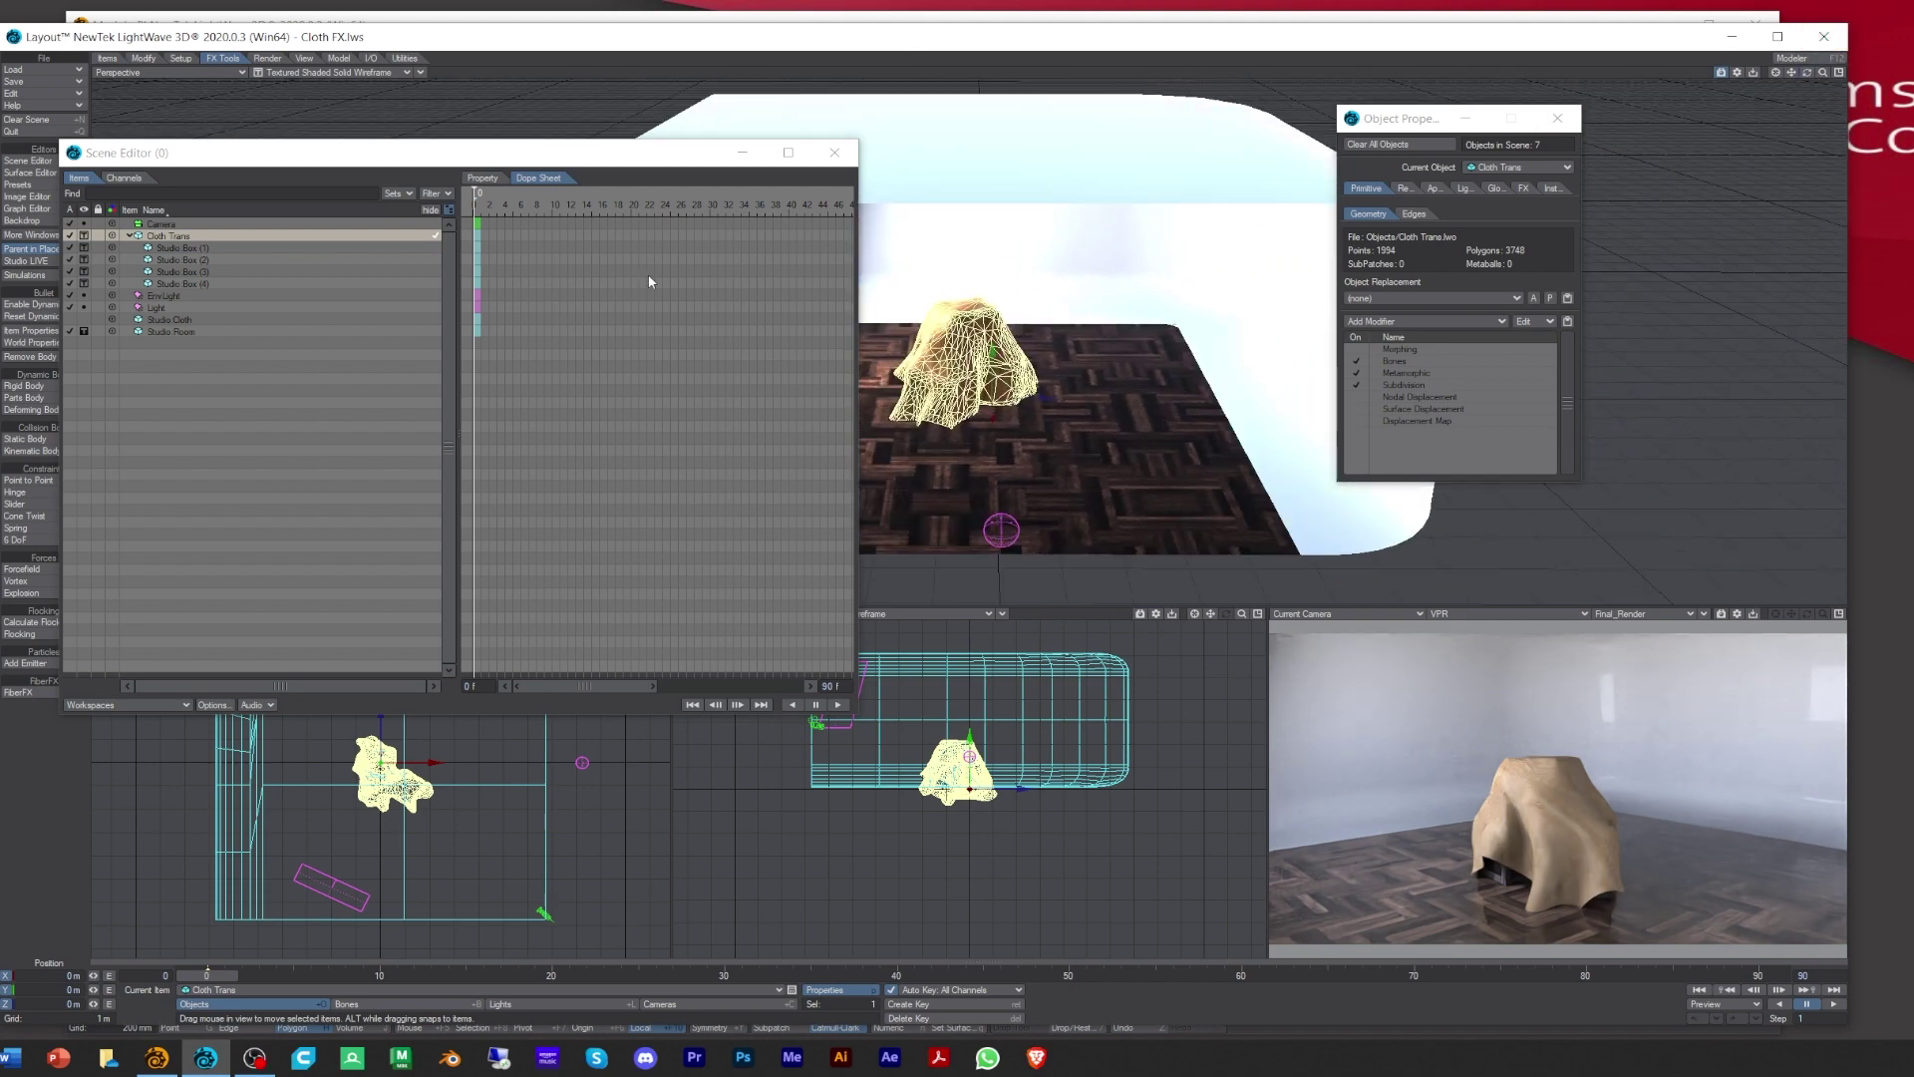
click(1474, 610)
click(1457, 581)
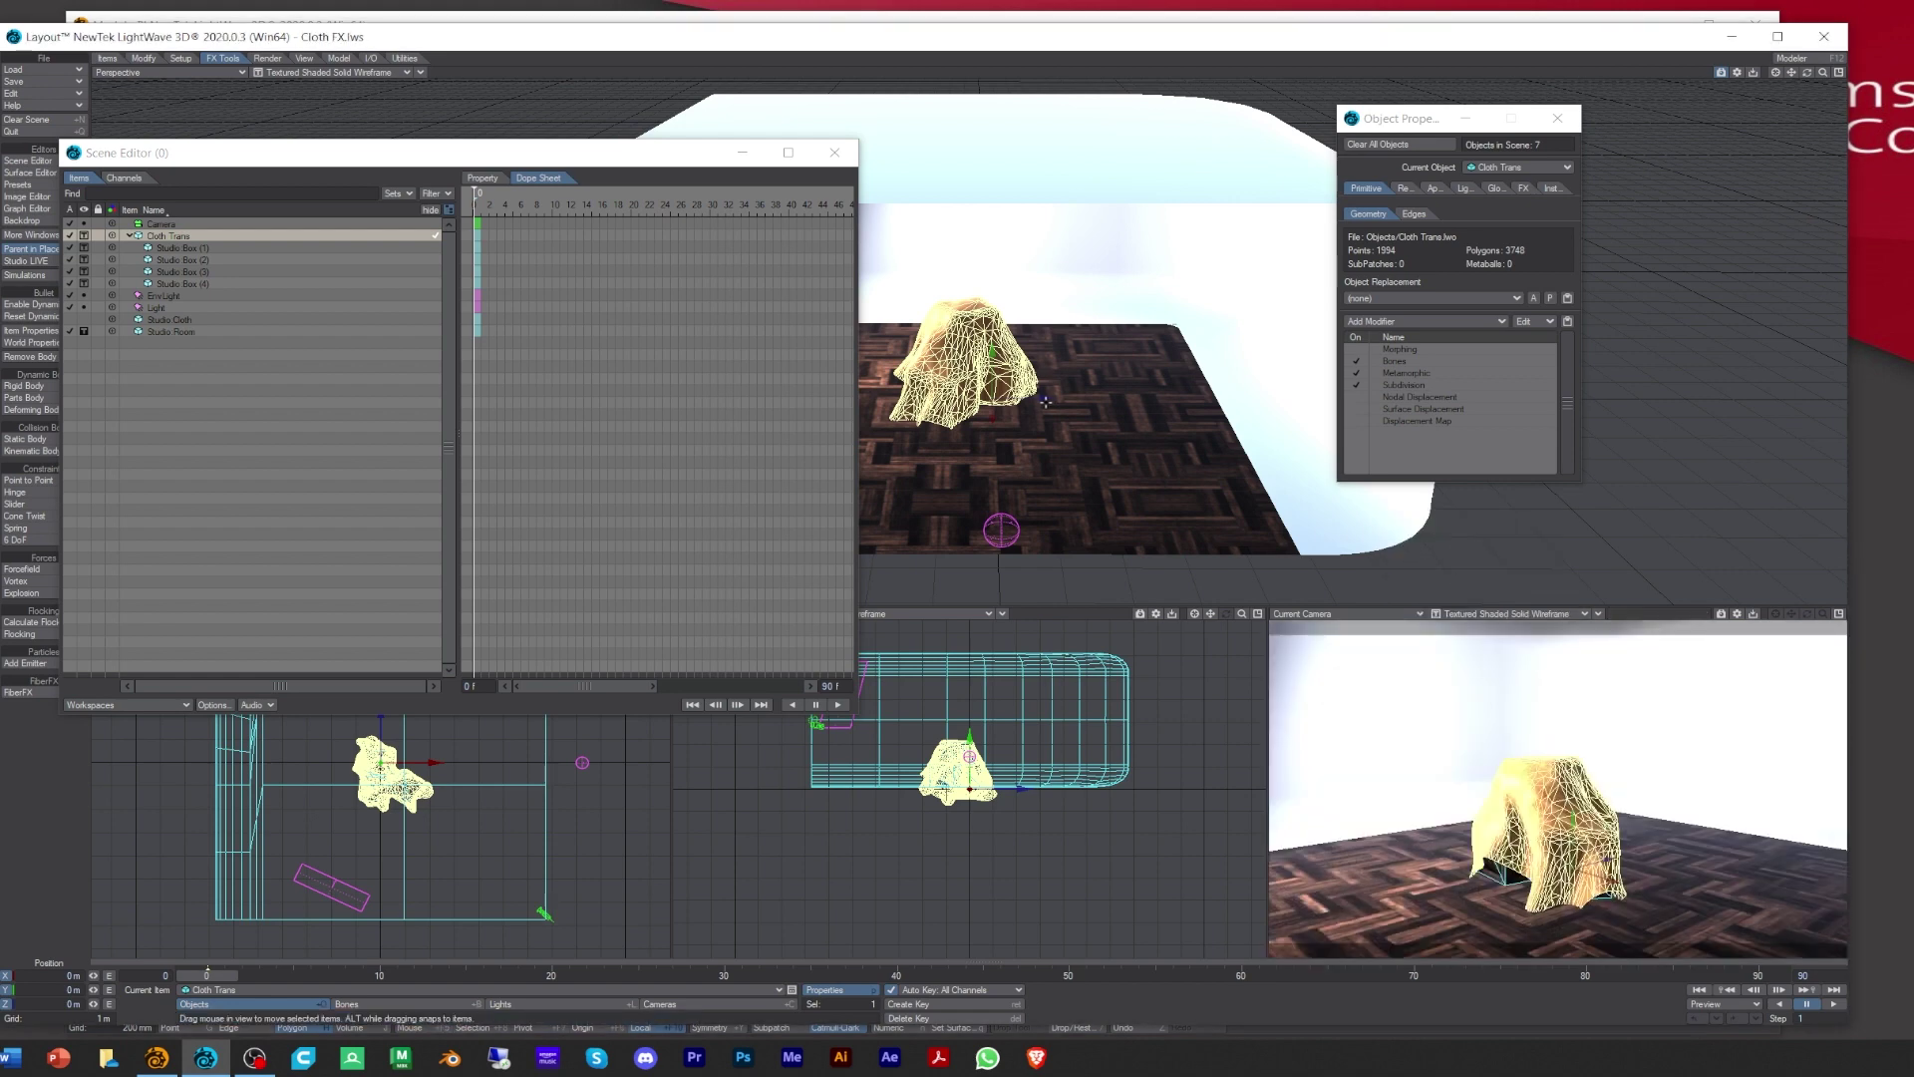
drag(1037, 400, 1123, 382)
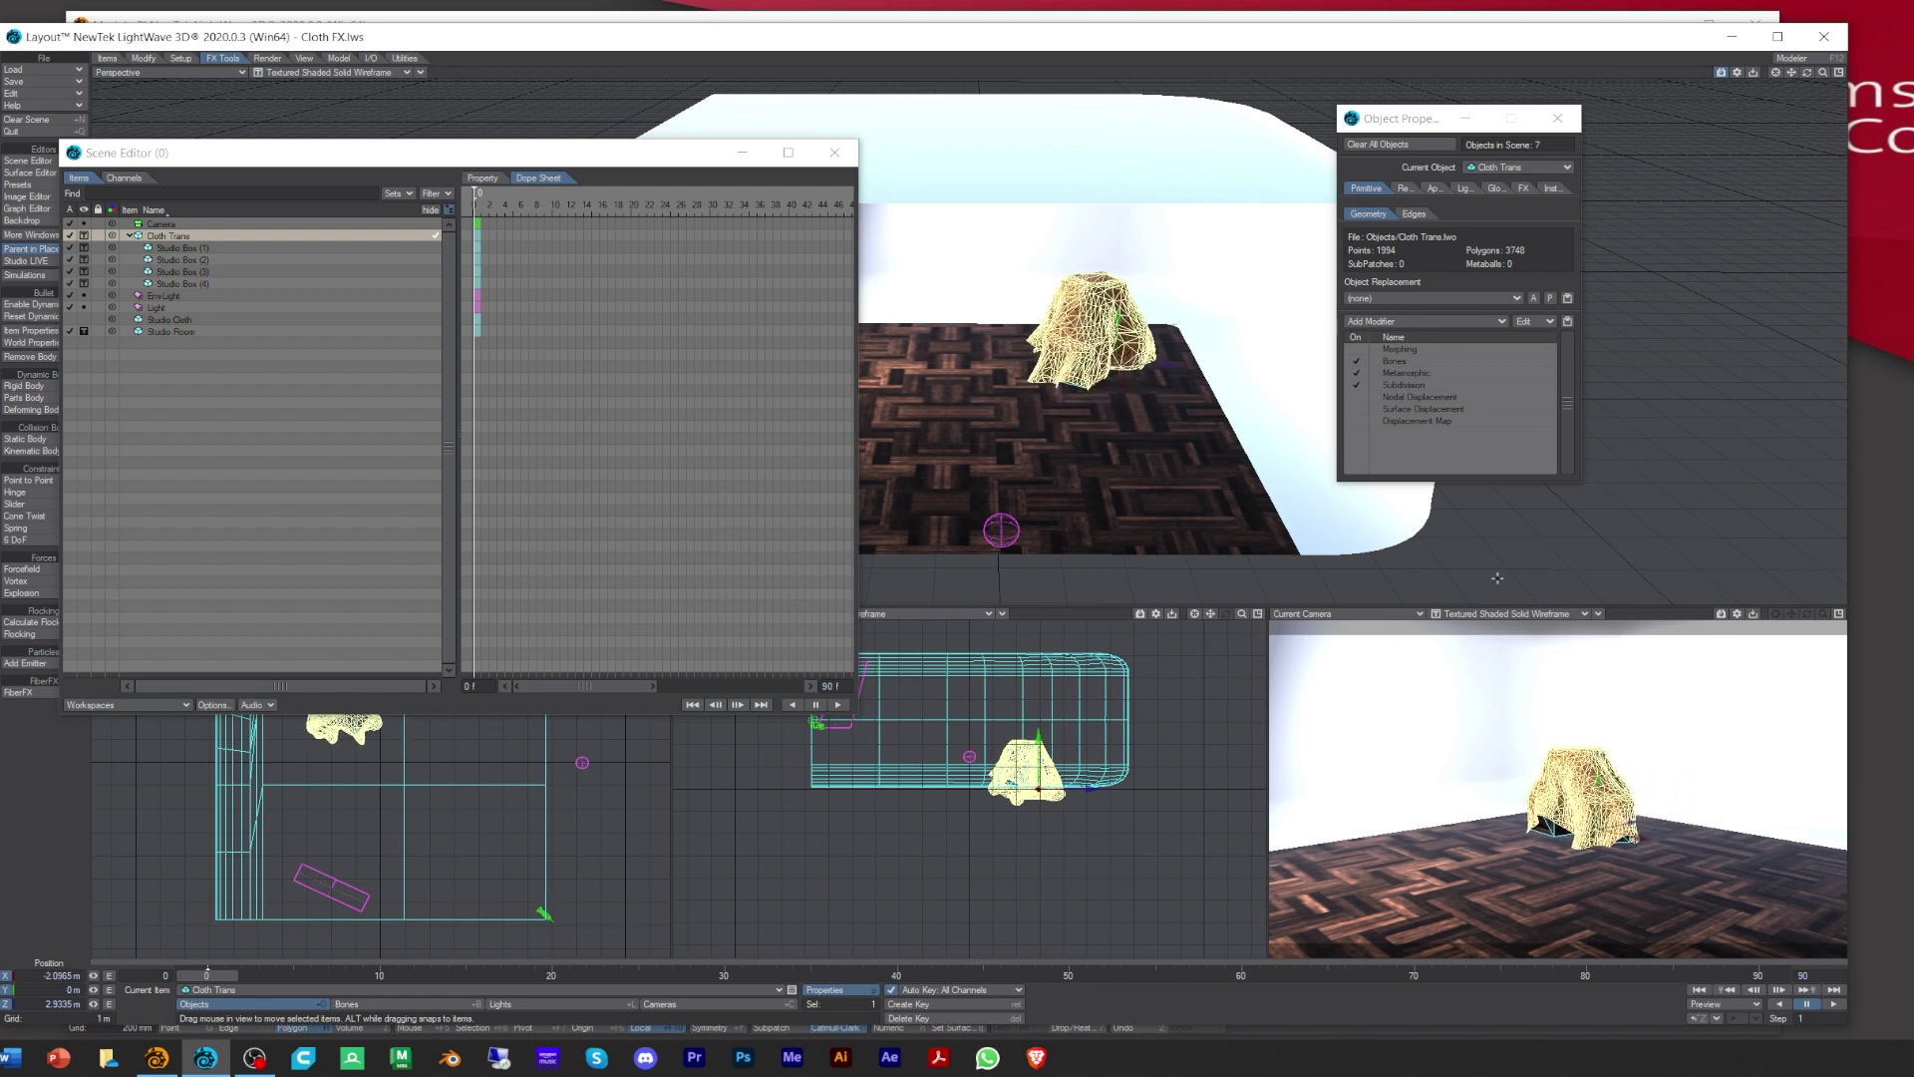
Step: Switch the camera view back to VPR and maximise it to fill the layout
click(1505, 613)
click(1485, 631)
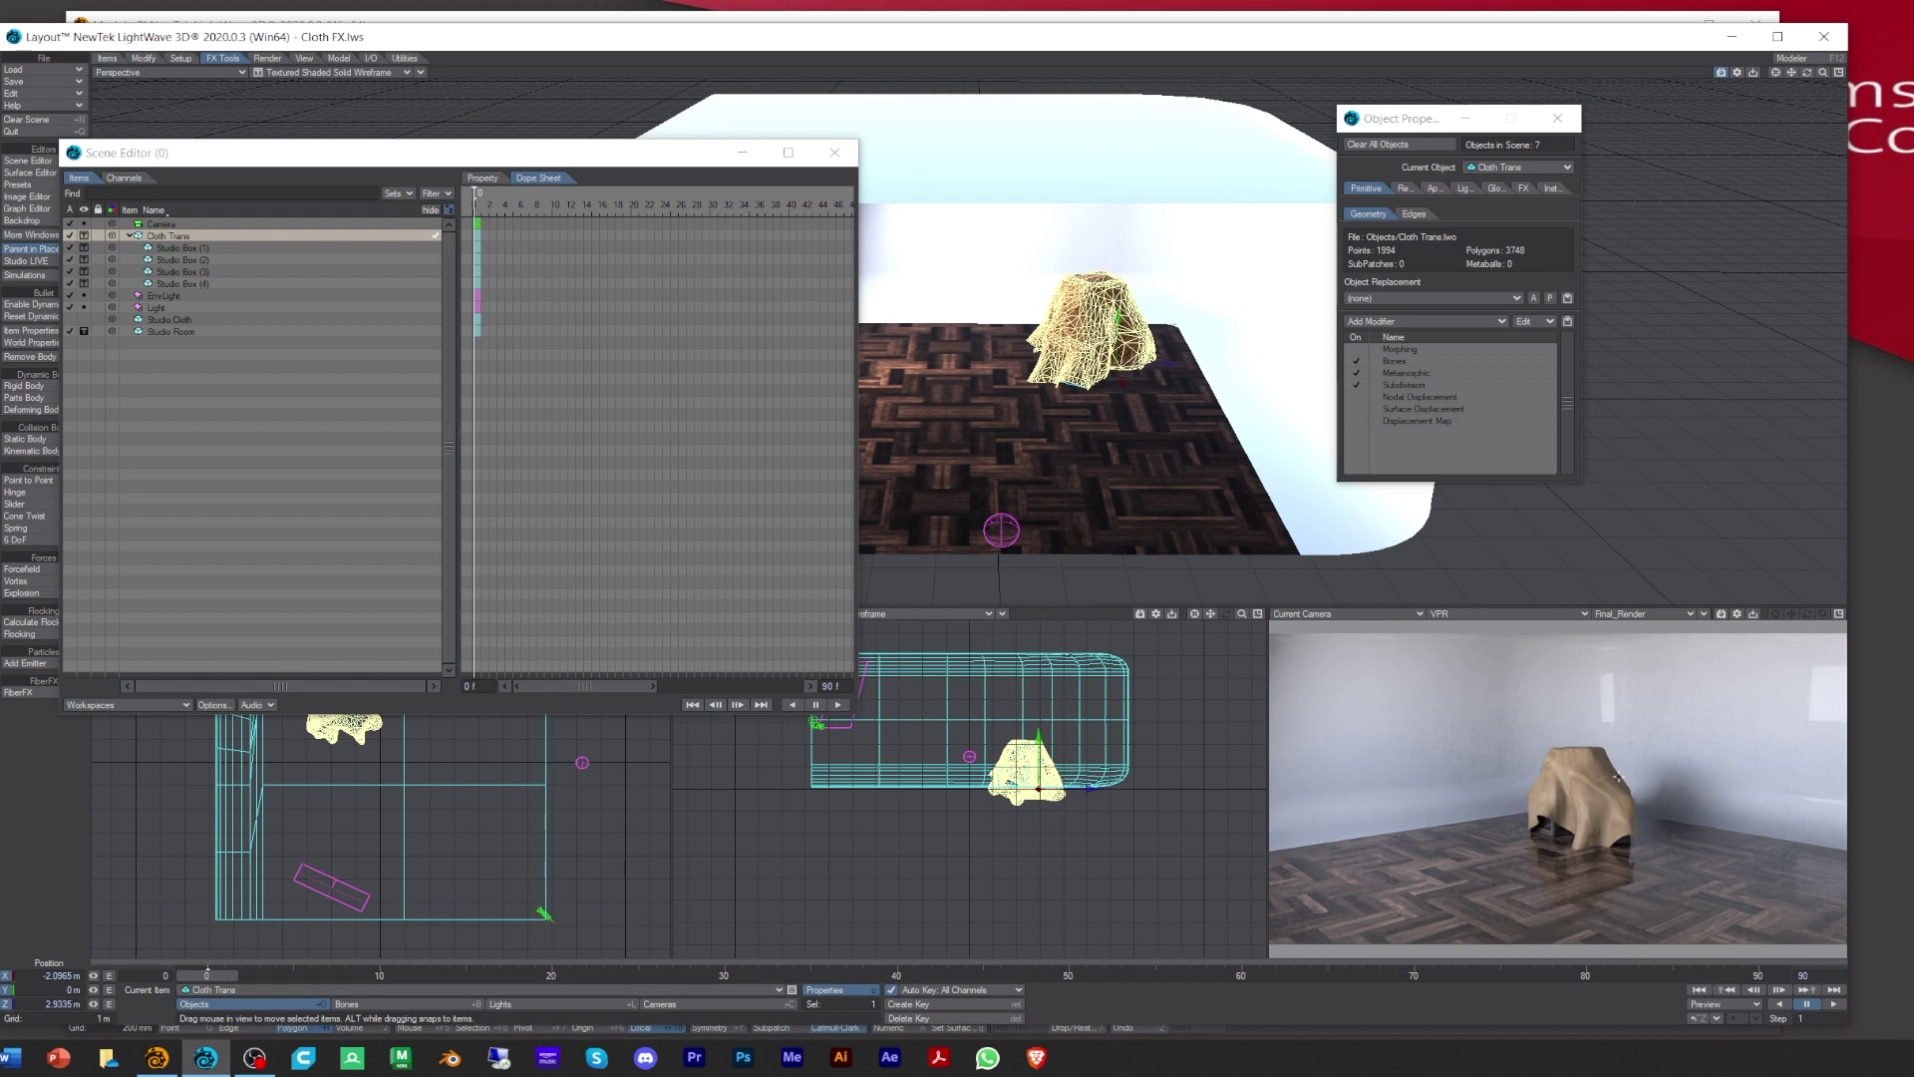
click(1839, 613)
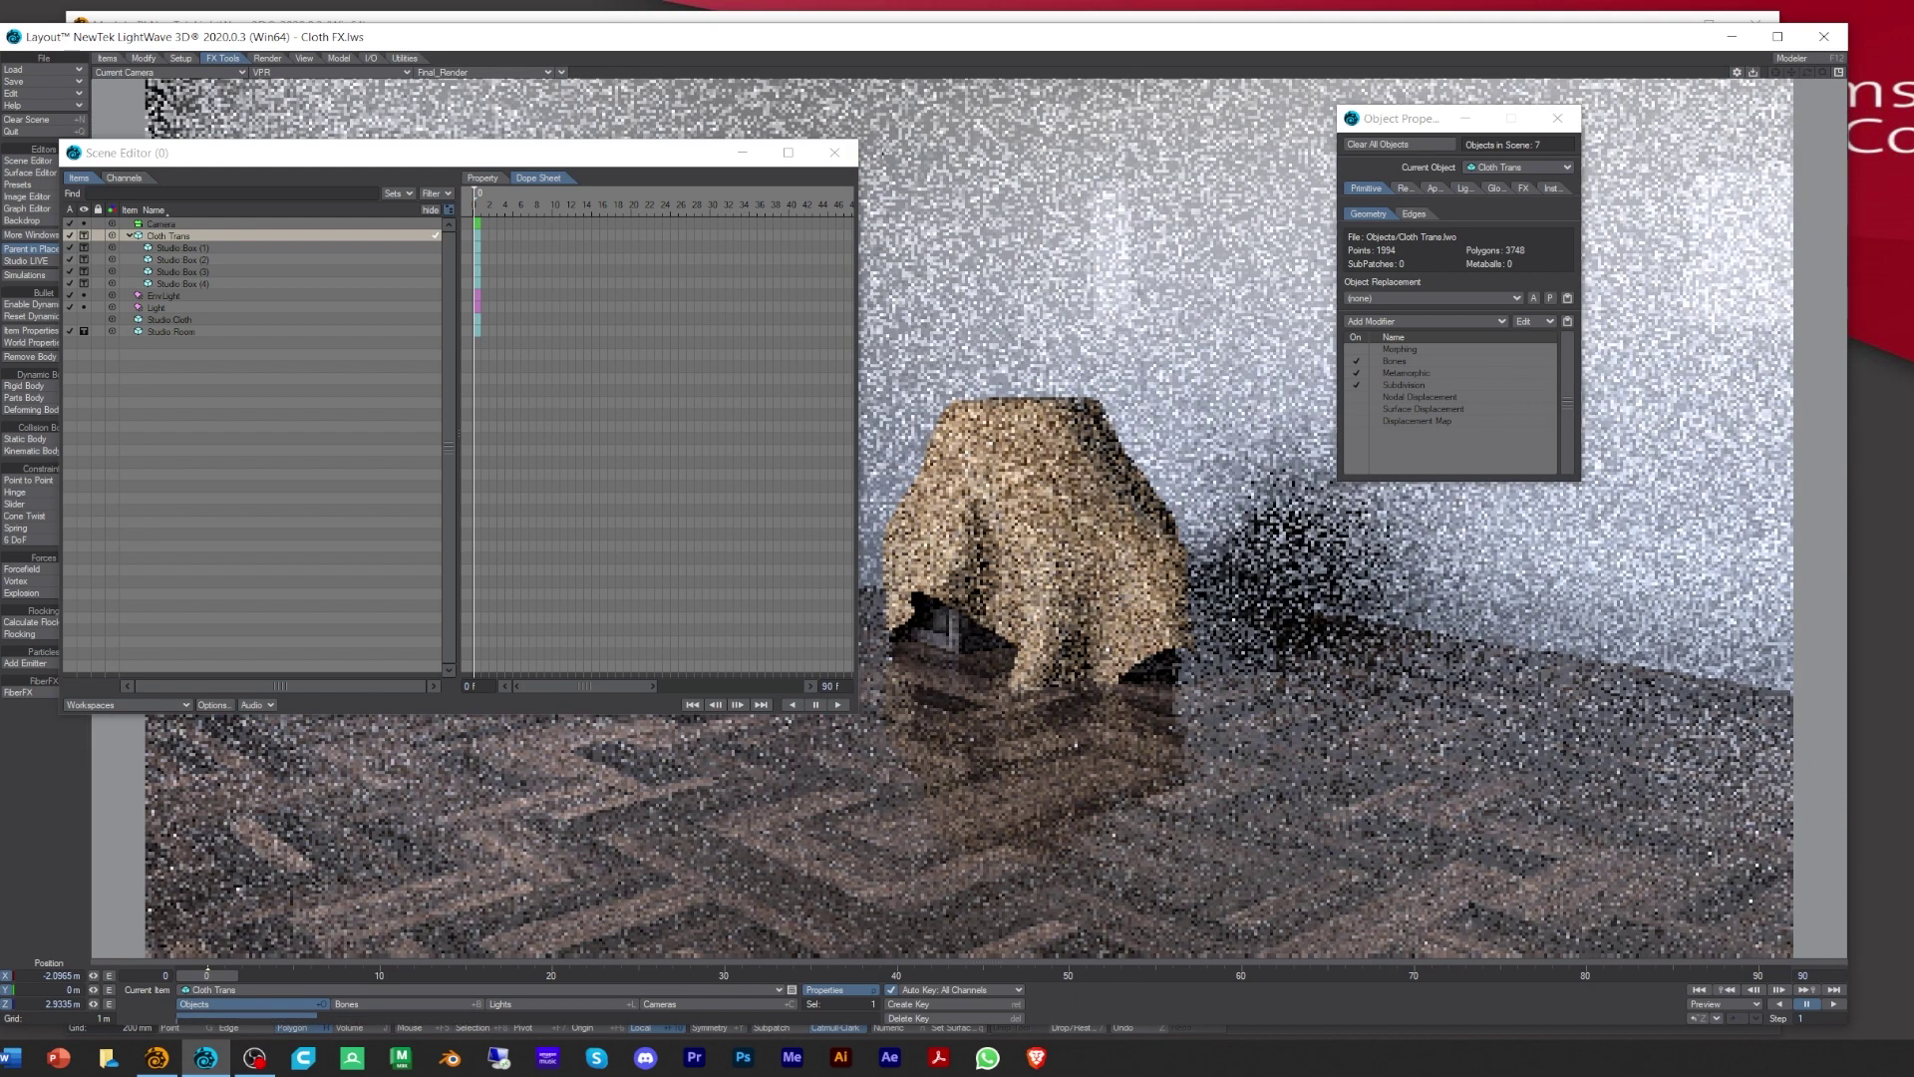
Step: Close the Scene Editor and reopen the Metamorphic settings for Cloth Trans
click(835, 153)
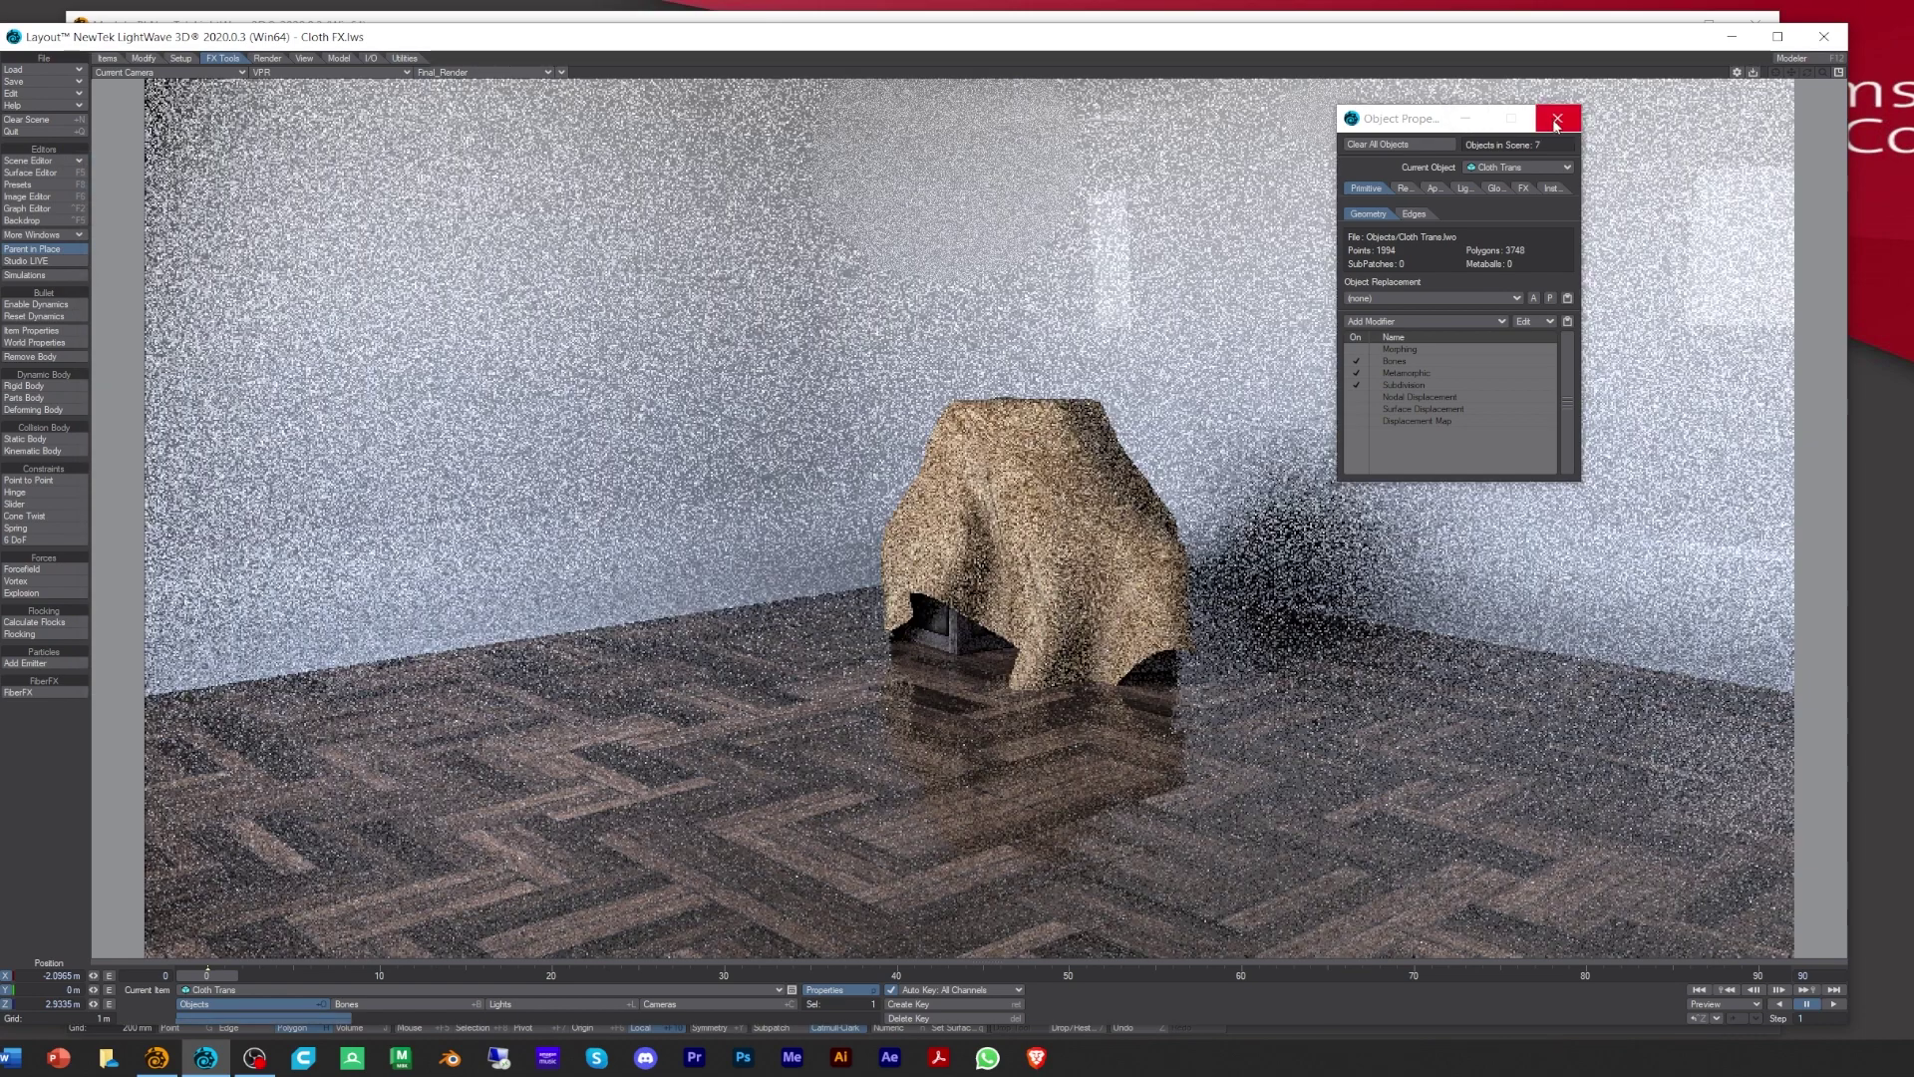
double_click(1404, 373)
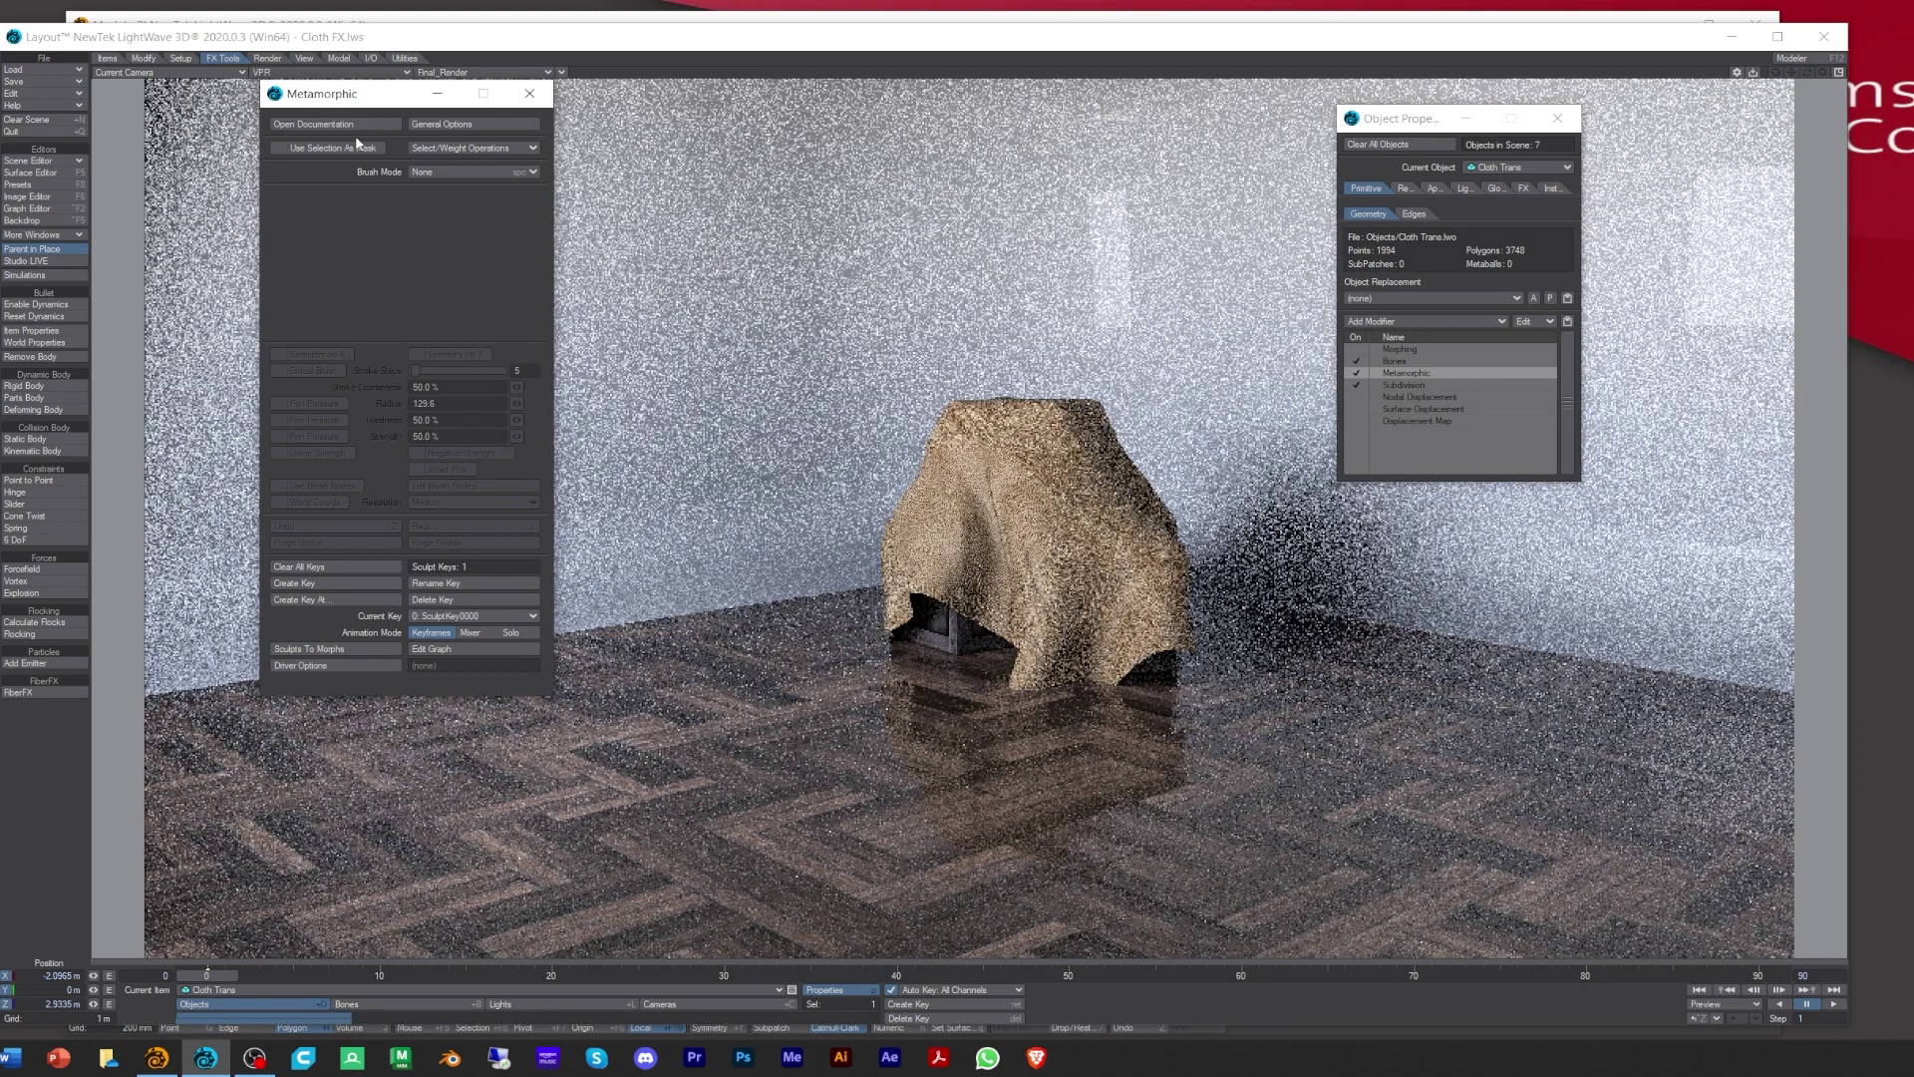
click(459, 170)
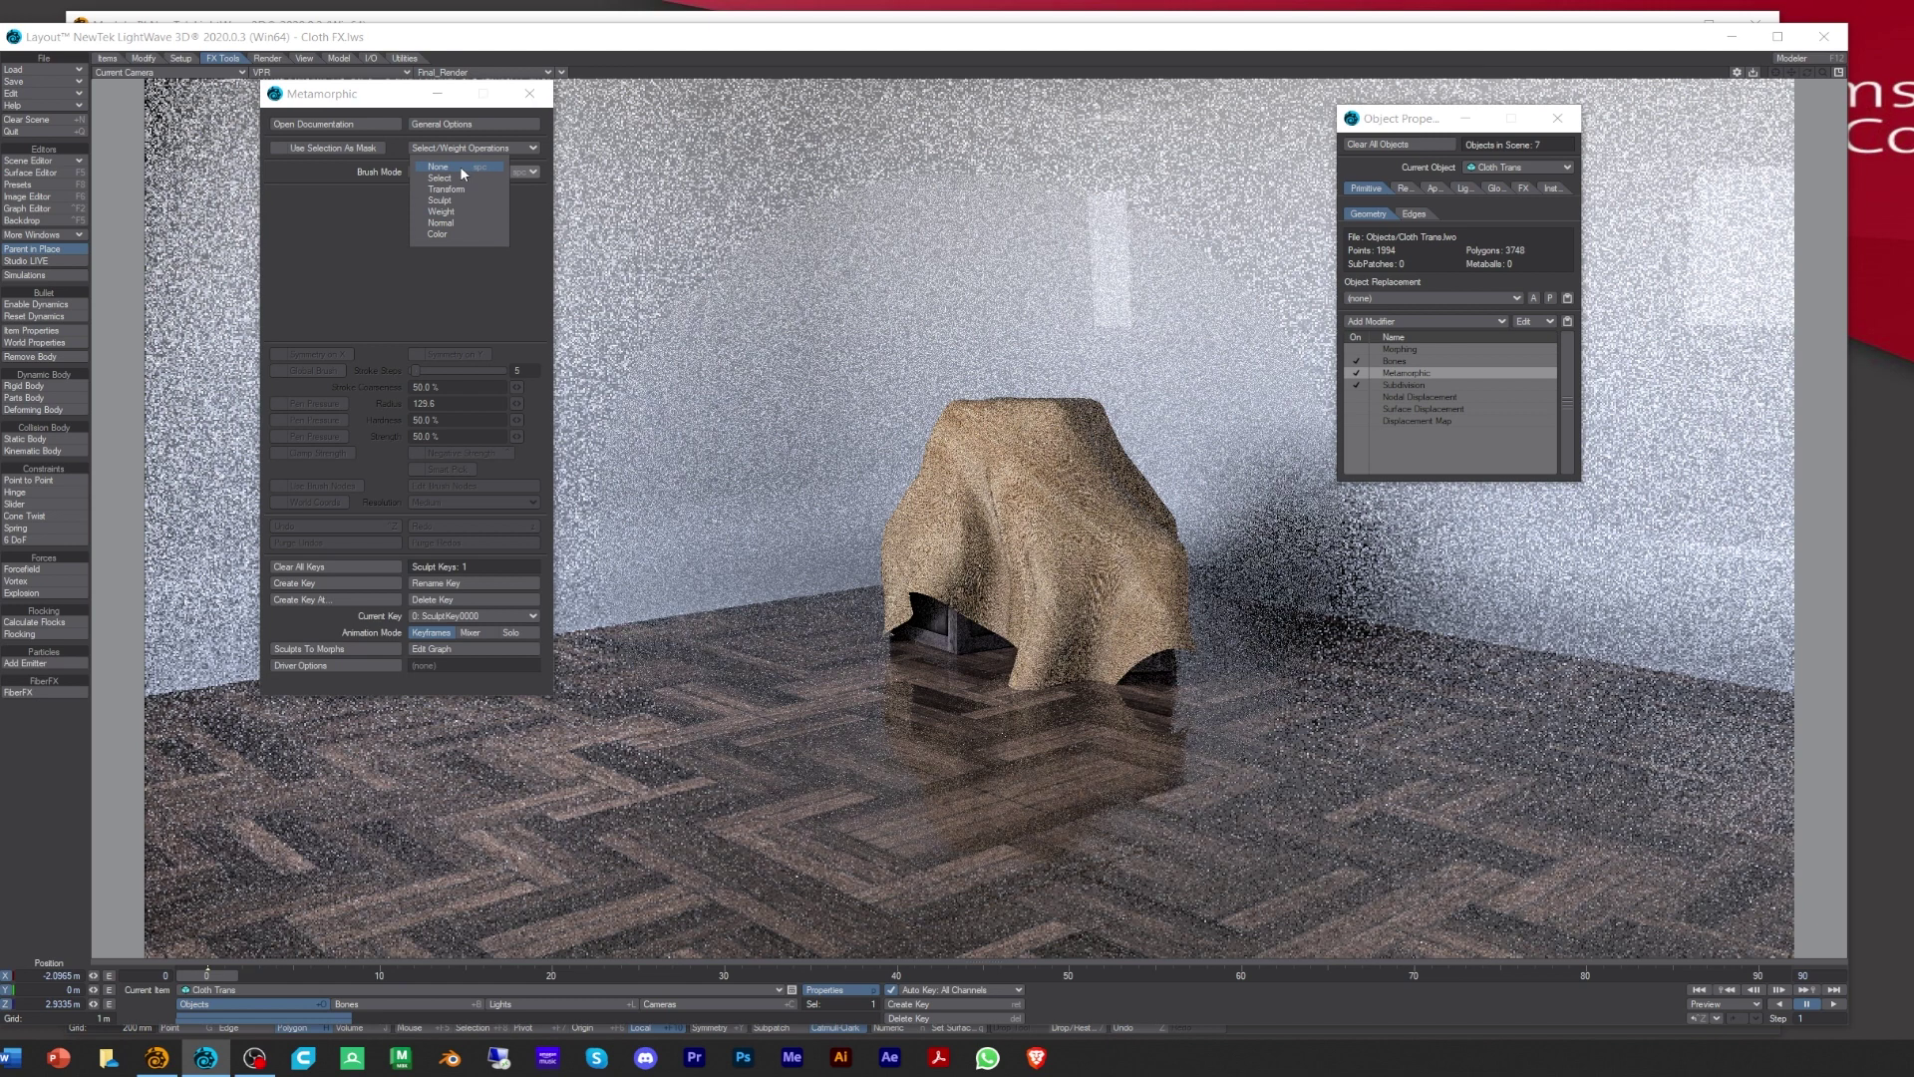
click(320, 163)
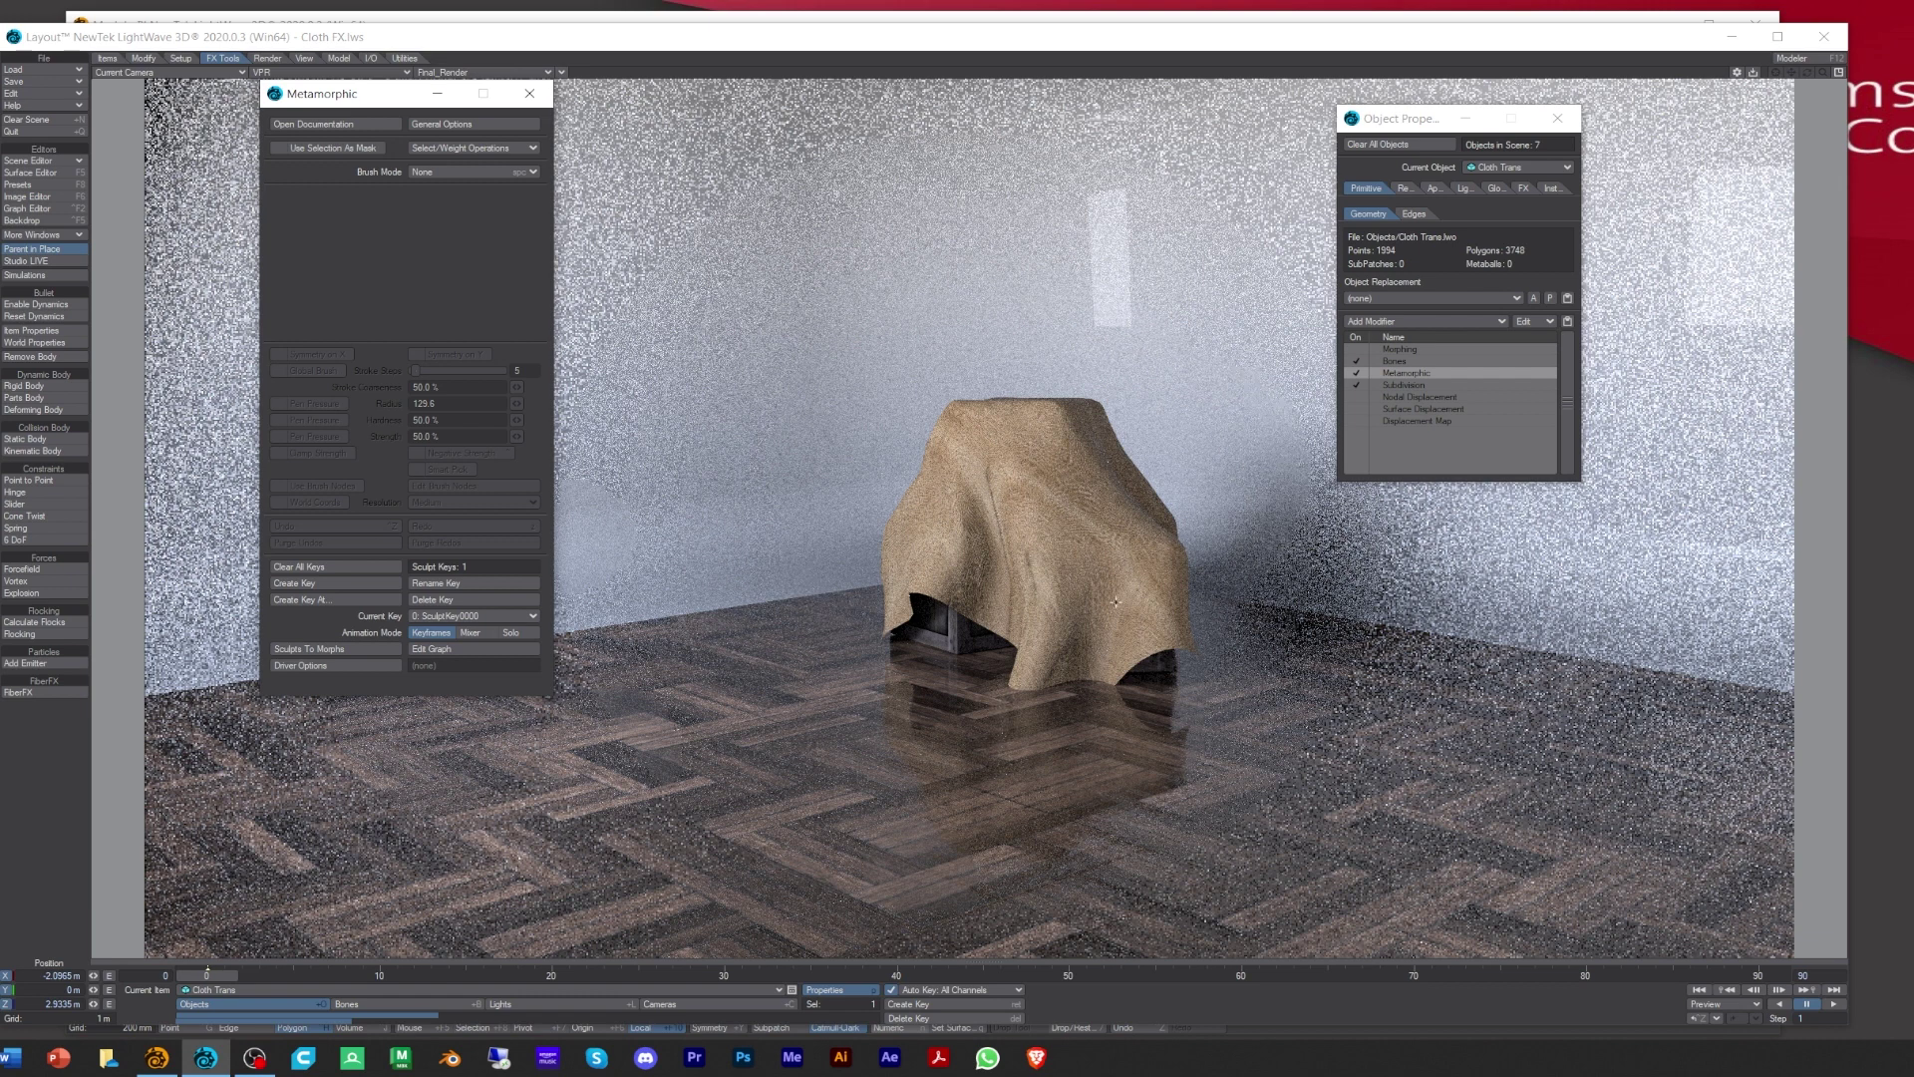
click(455, 174)
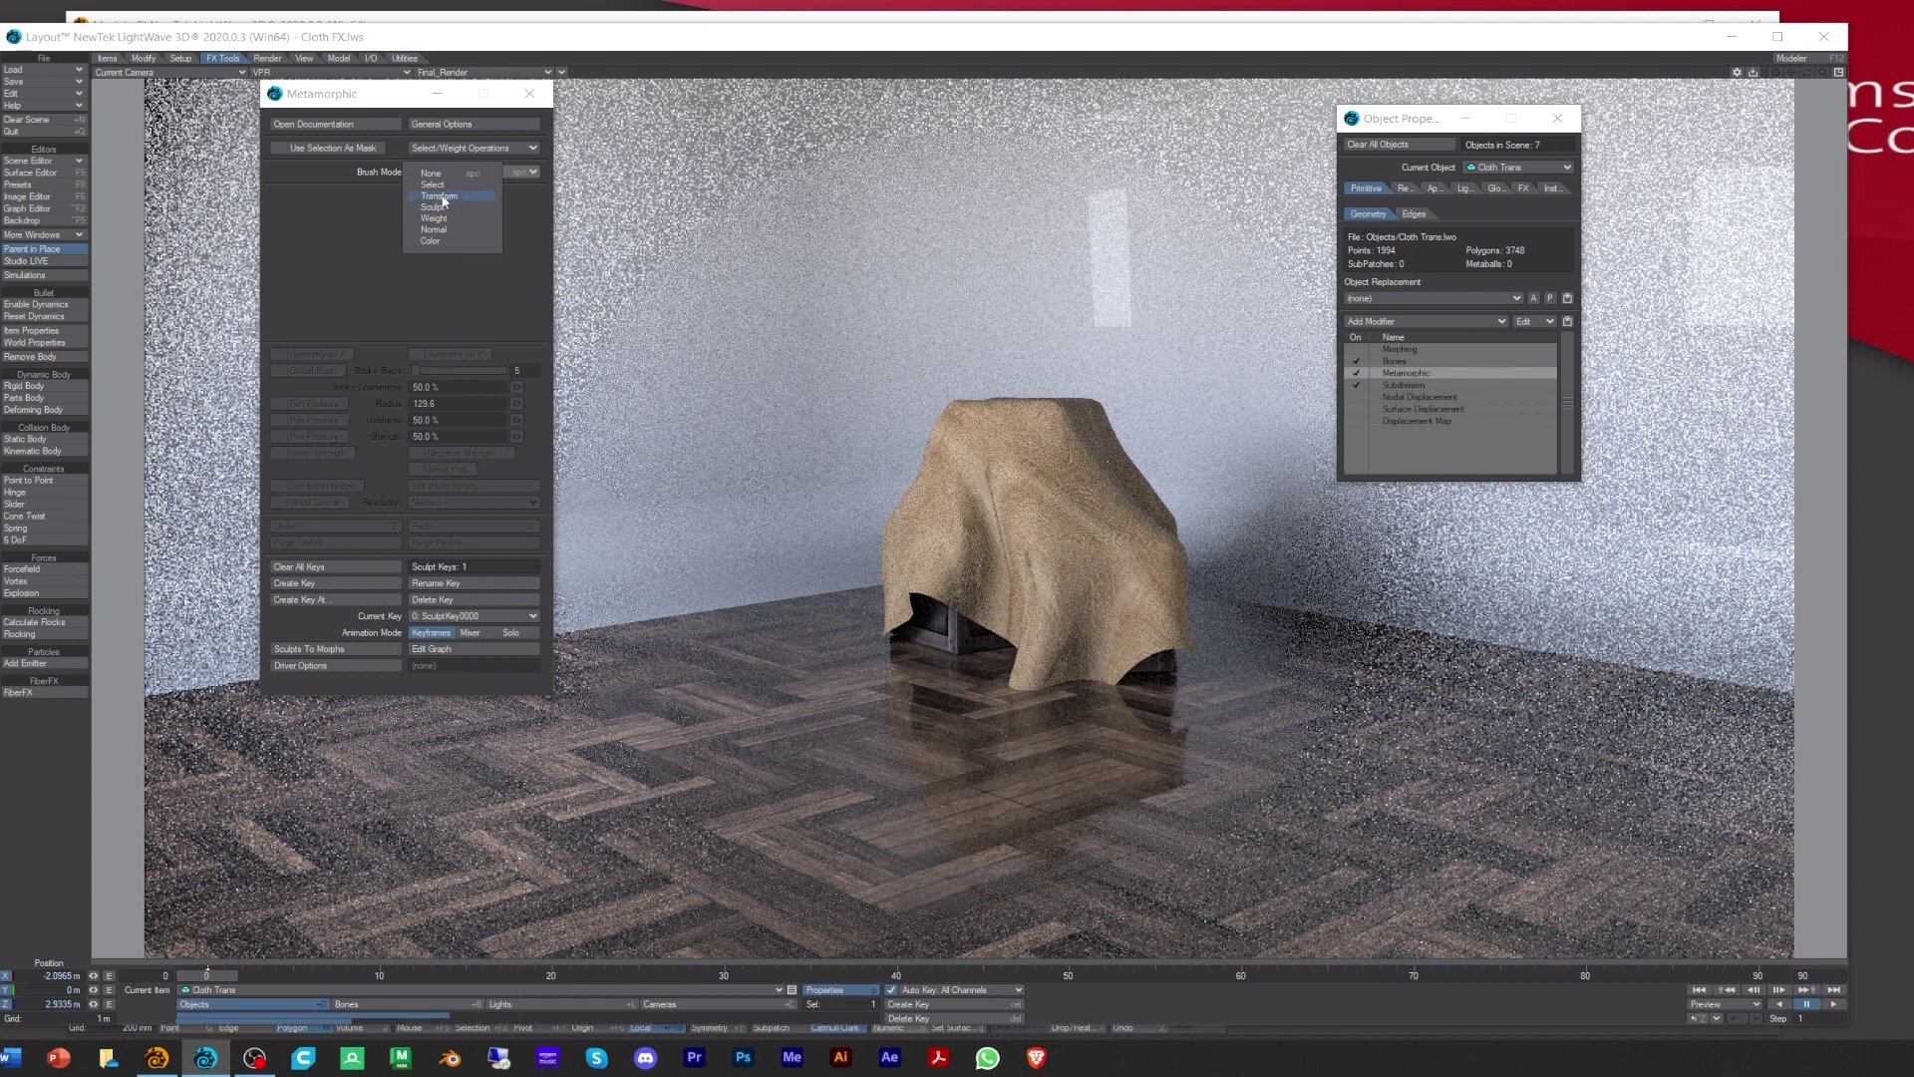
click(336, 97)
drag(336, 97, 456, 144)
click(570, 209)
click(447, 265)
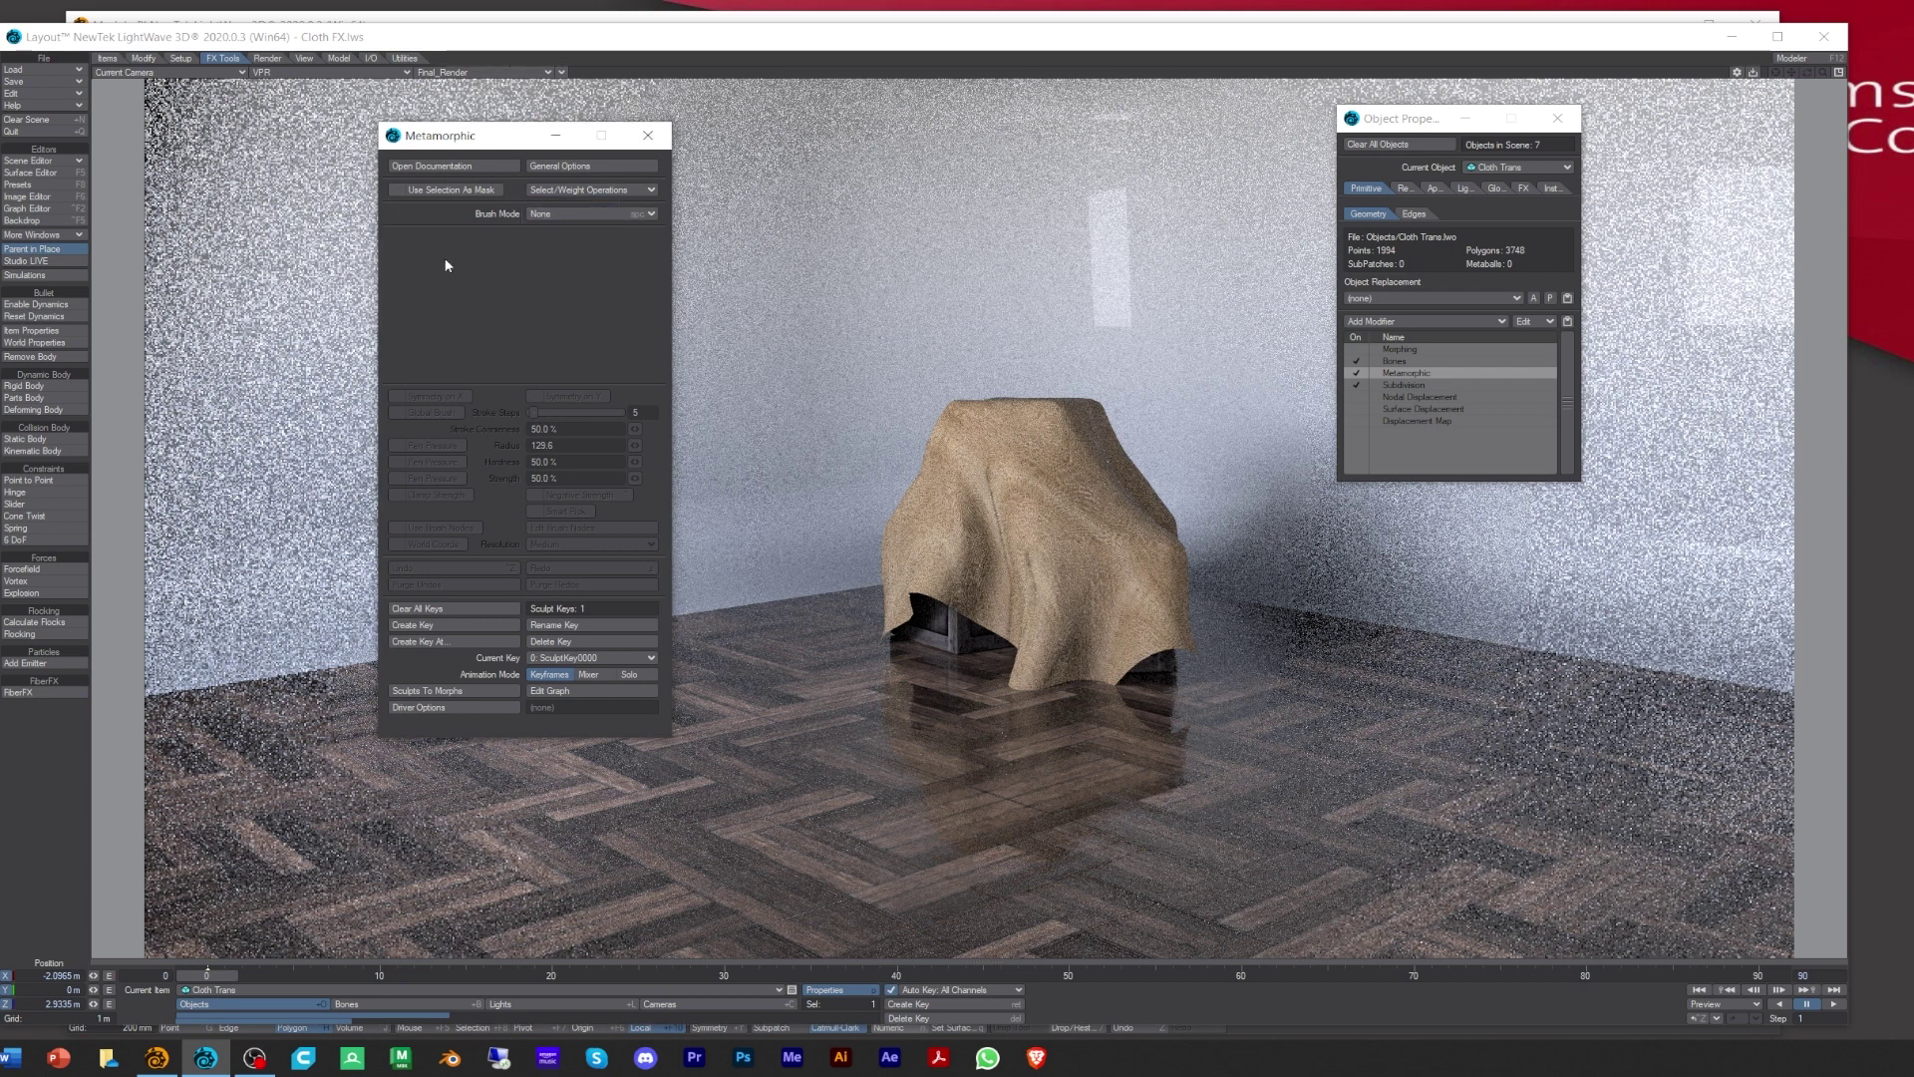